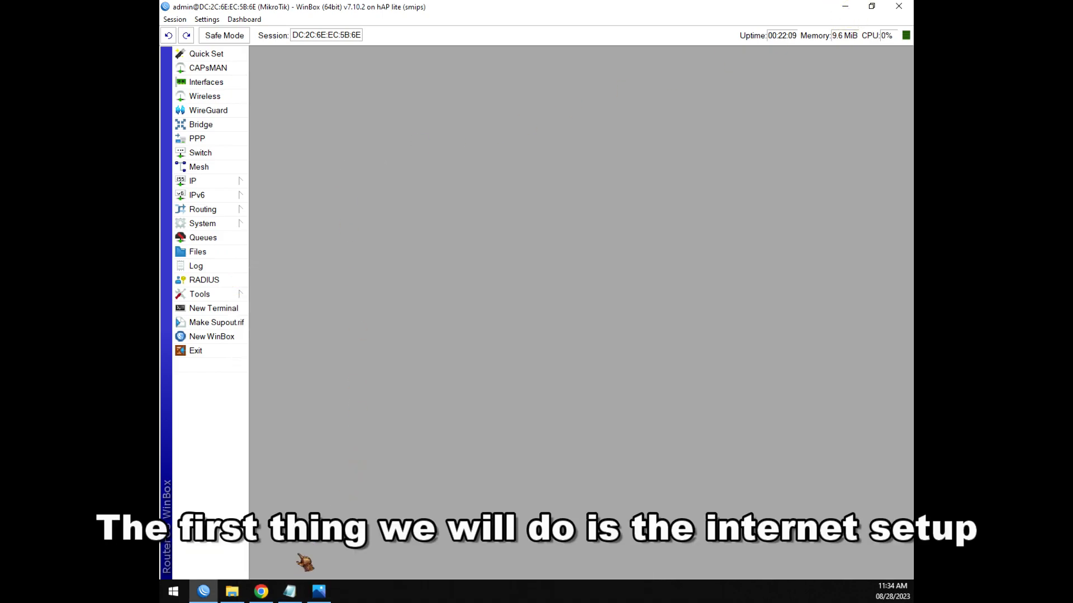
Resize the Notepad checklist to show all eleven steps, then open WinBox's Interface List.
left_click(289, 591)
left_click(871, 7)
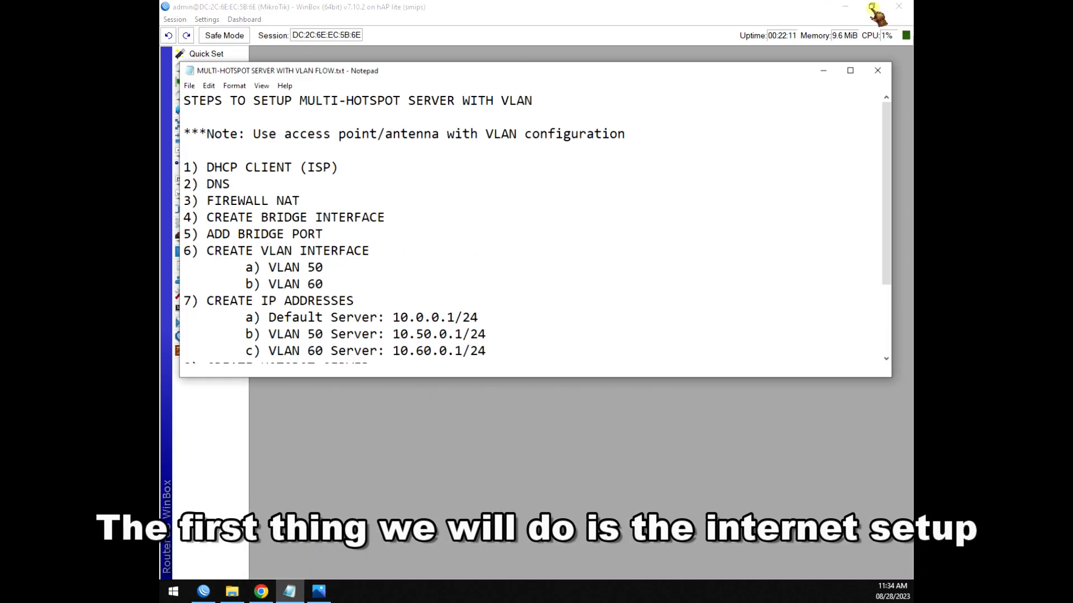
left_click_drag(563, 382, 578, 509)
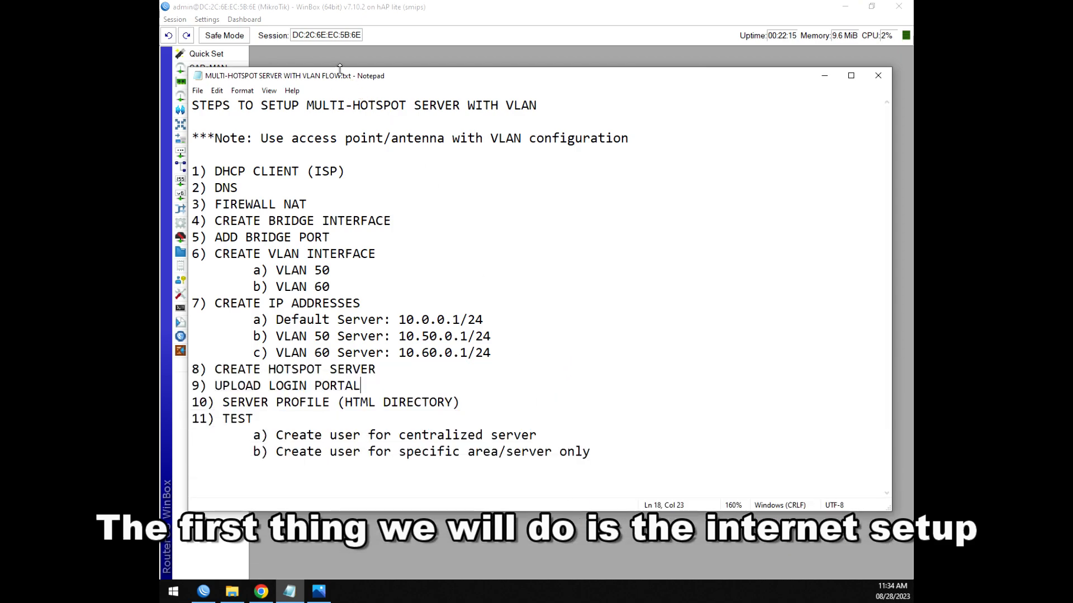
left_click_drag(391, 79, 495, 71)
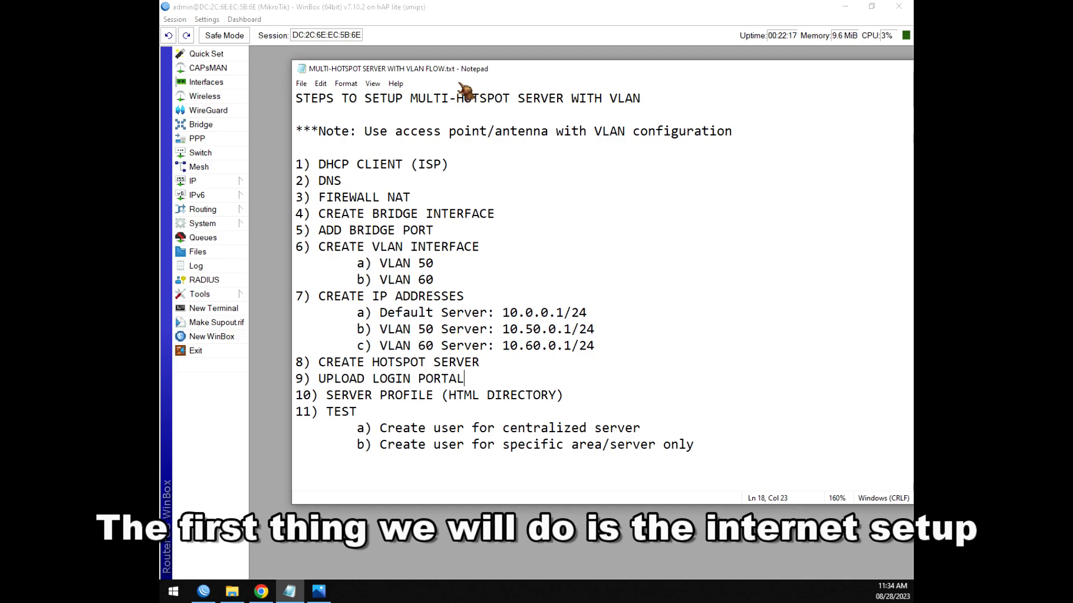
left_click(206, 84)
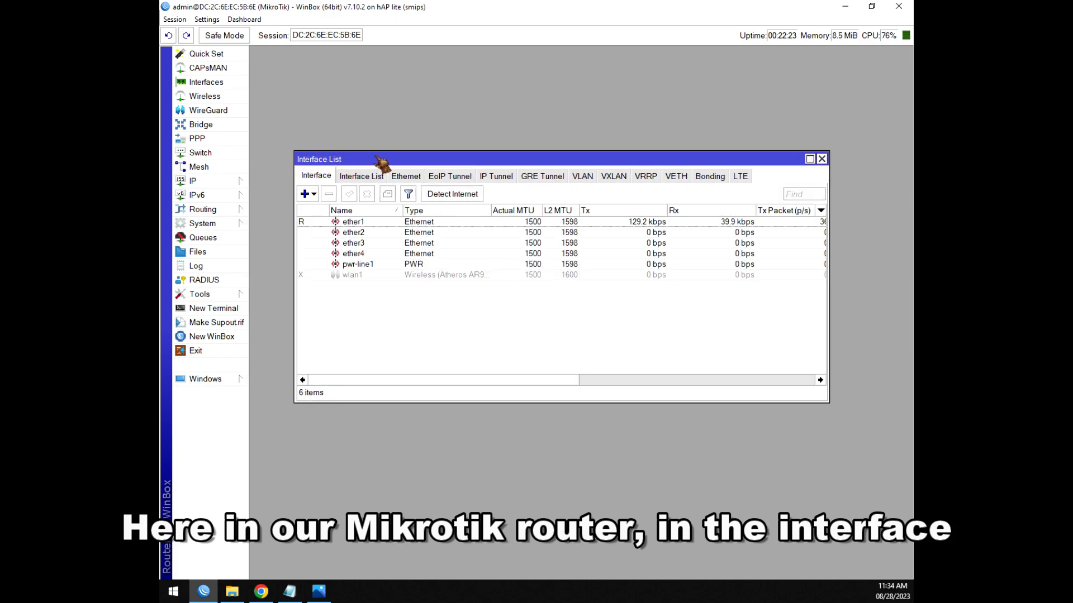
left_click_drag(828, 404, 876, 457)
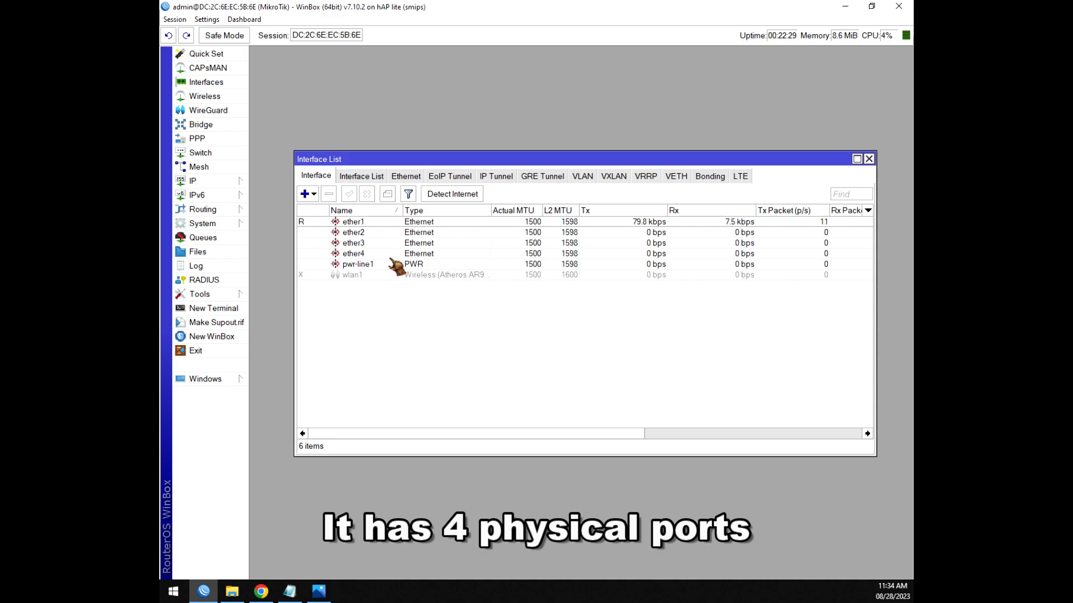
left_click(362, 254)
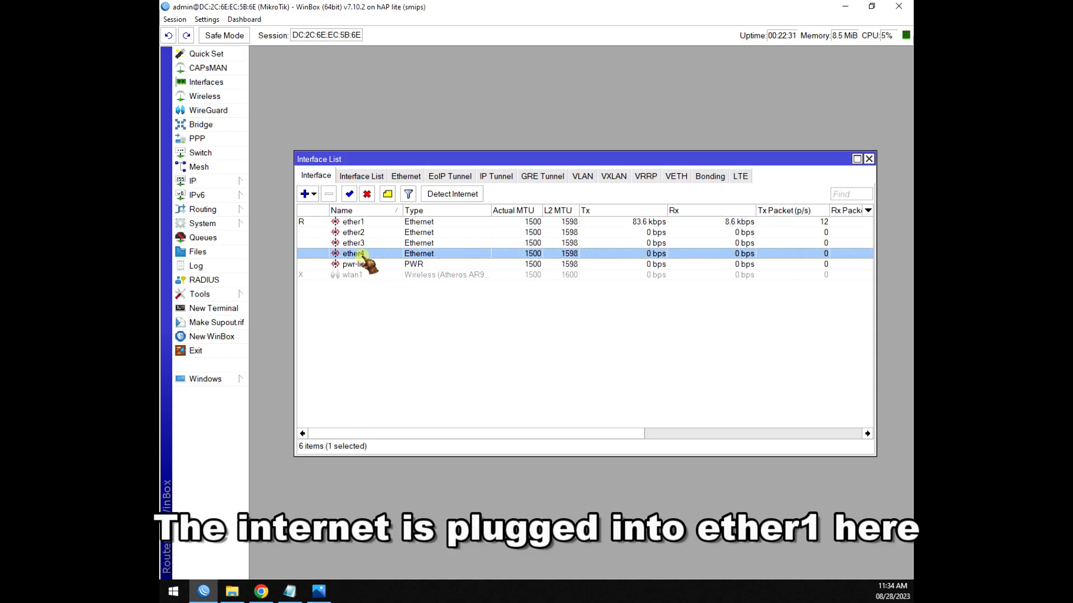
left_click(357, 223)
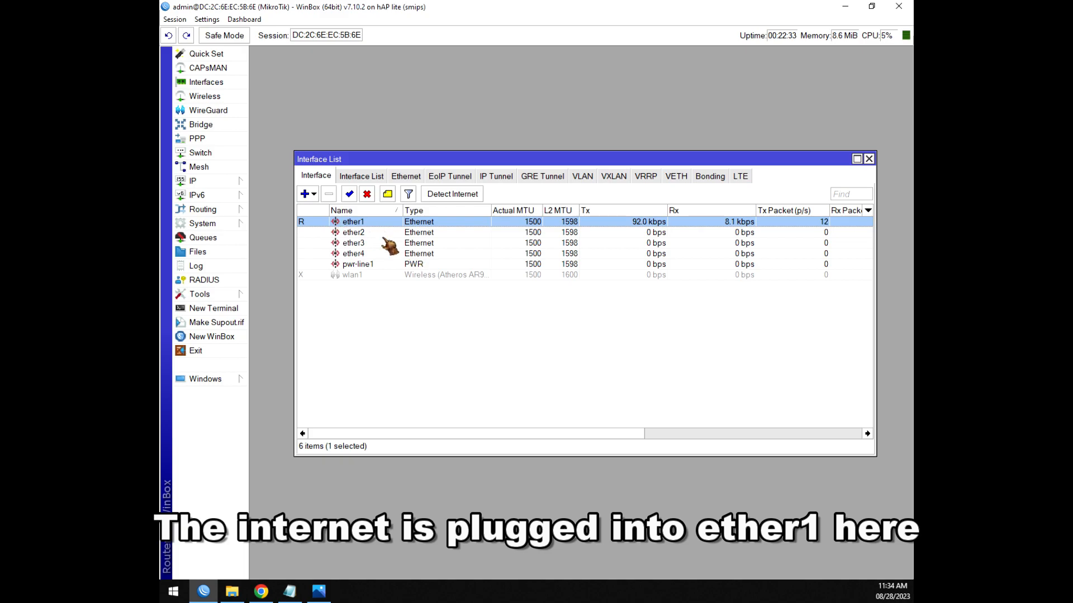
left_click(369, 275)
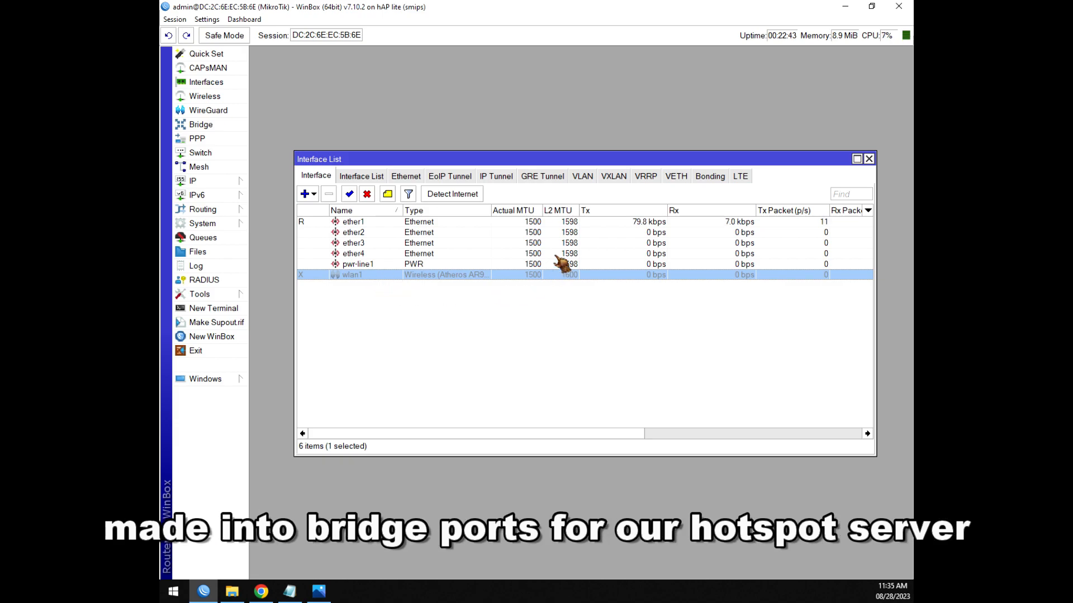
left_click_drag(398, 159, 406, 79)
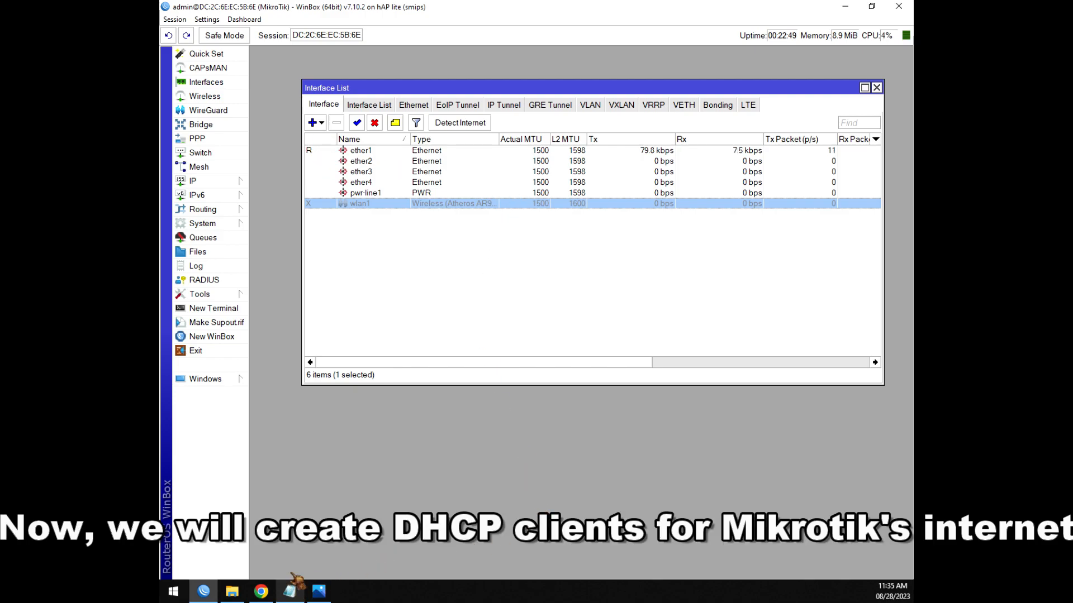
Add and apply a DHCP client on ether1, bound to 192.168.2.239/24, then close the list.
left_click(219, 184)
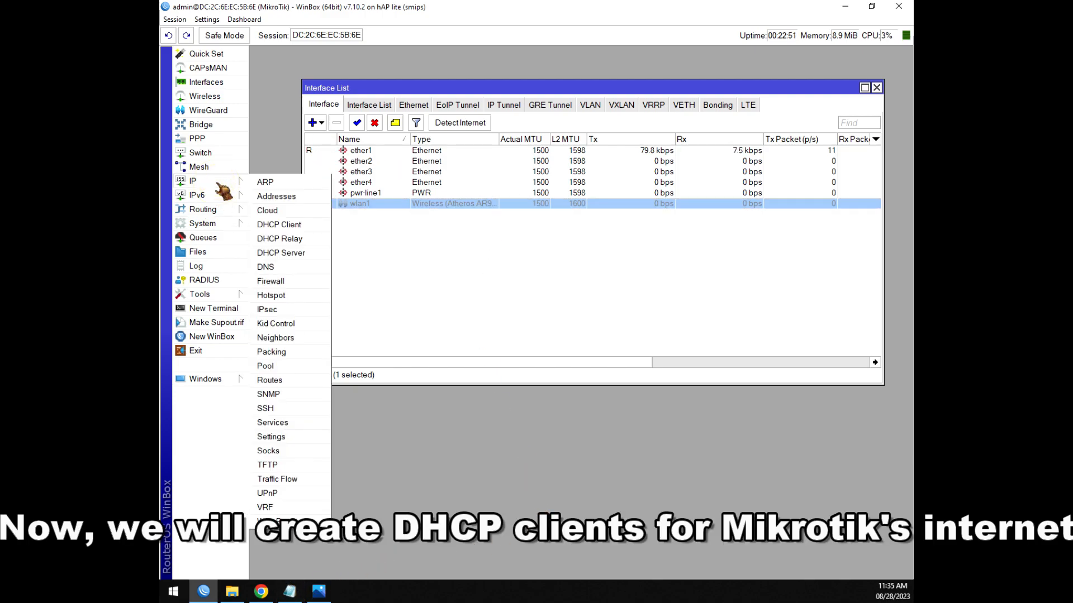
left_click(287, 225)
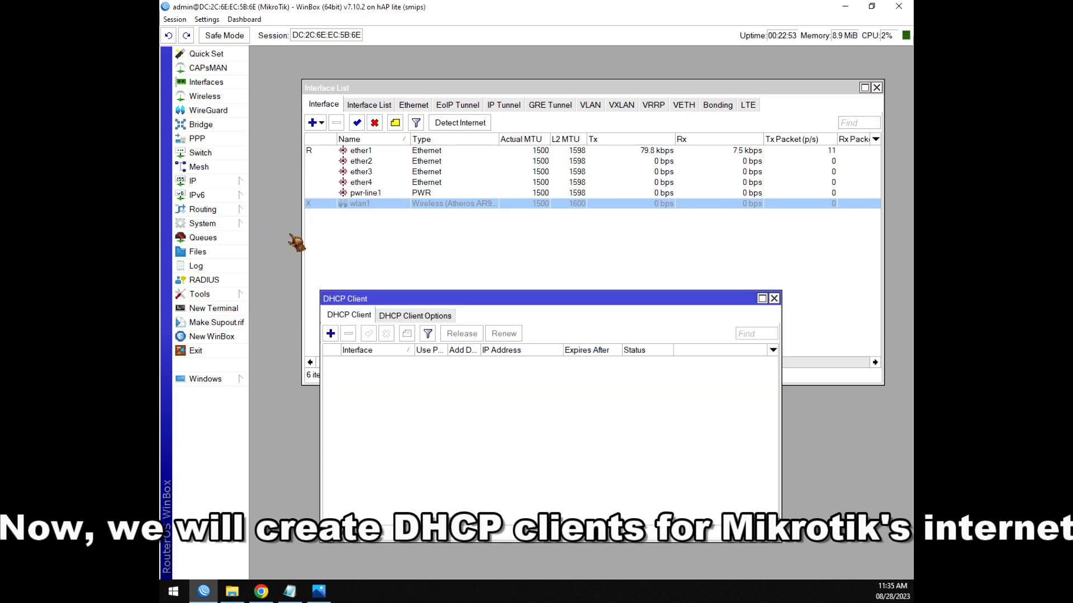
left_click_drag(387, 306, 466, 170)
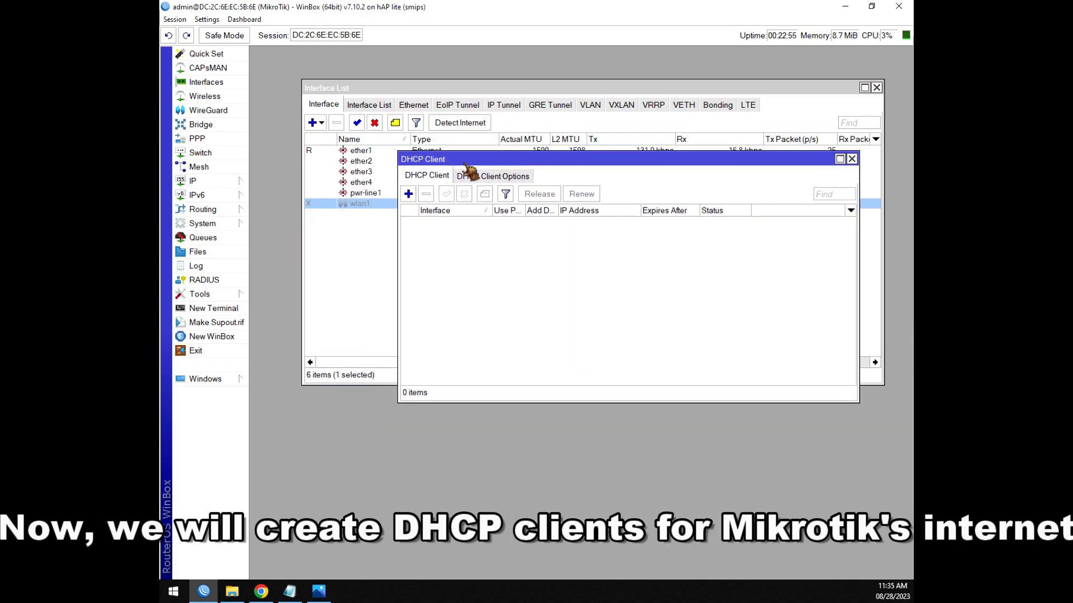
left_click(408, 194)
left_click(584, 251)
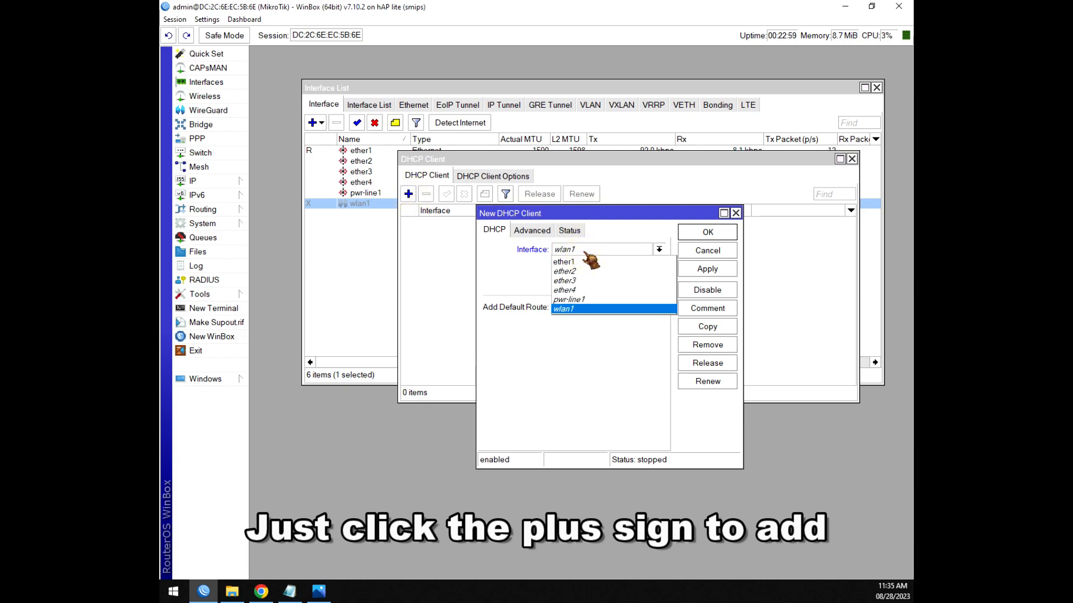
left_click(568, 263)
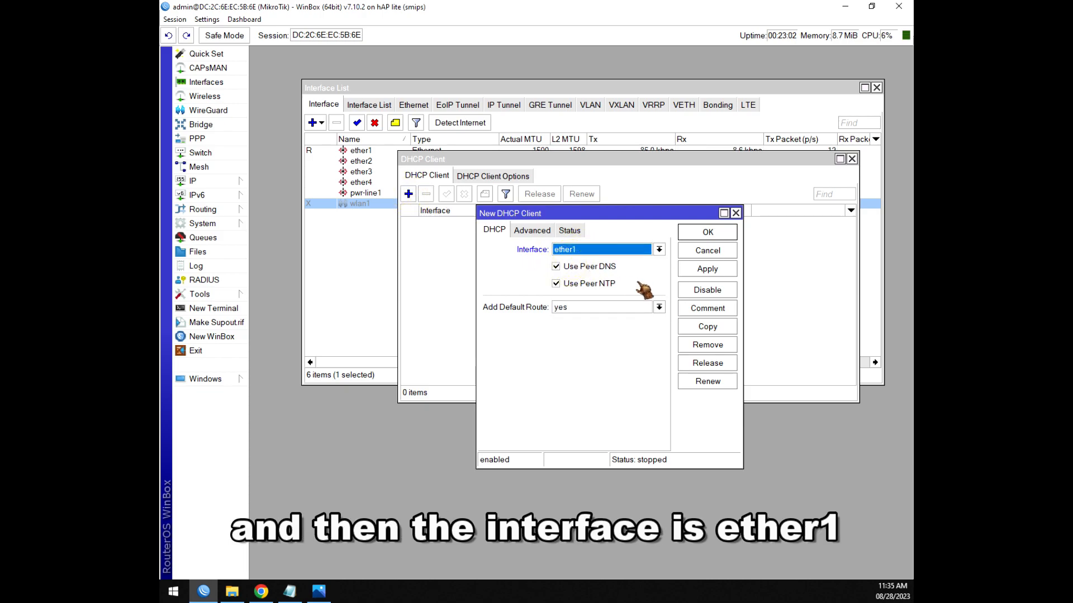
left_click(706, 269)
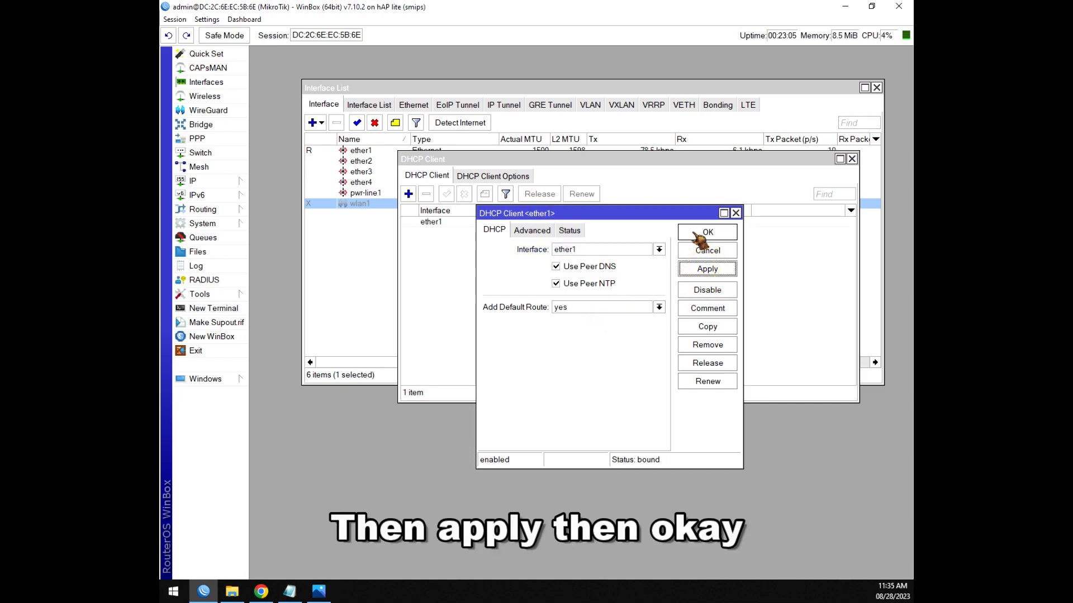
left_click(704, 232)
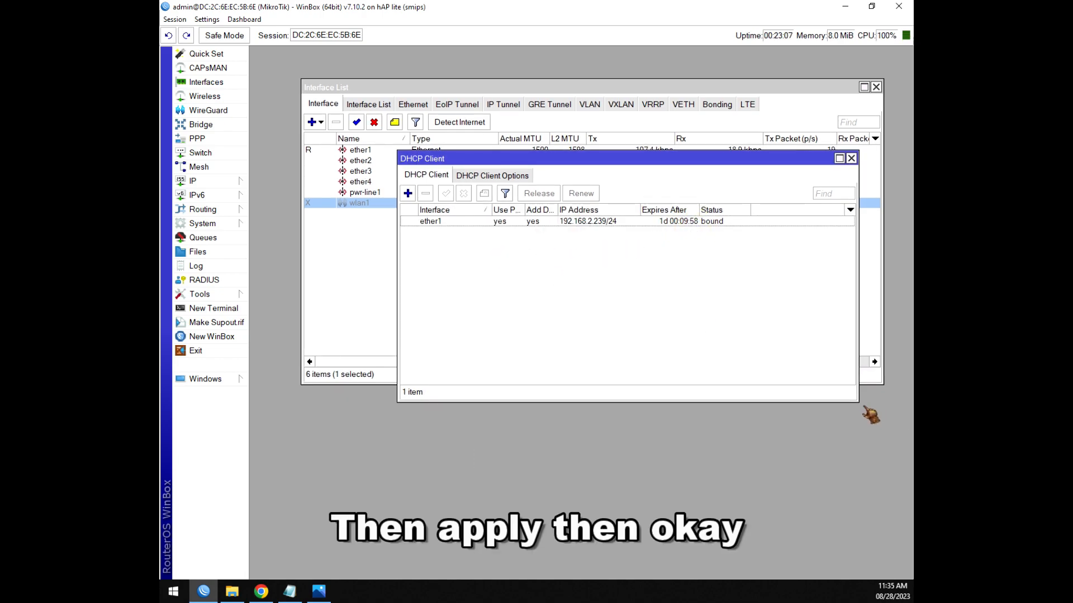
left_click_drag(858, 402, 883, 493)
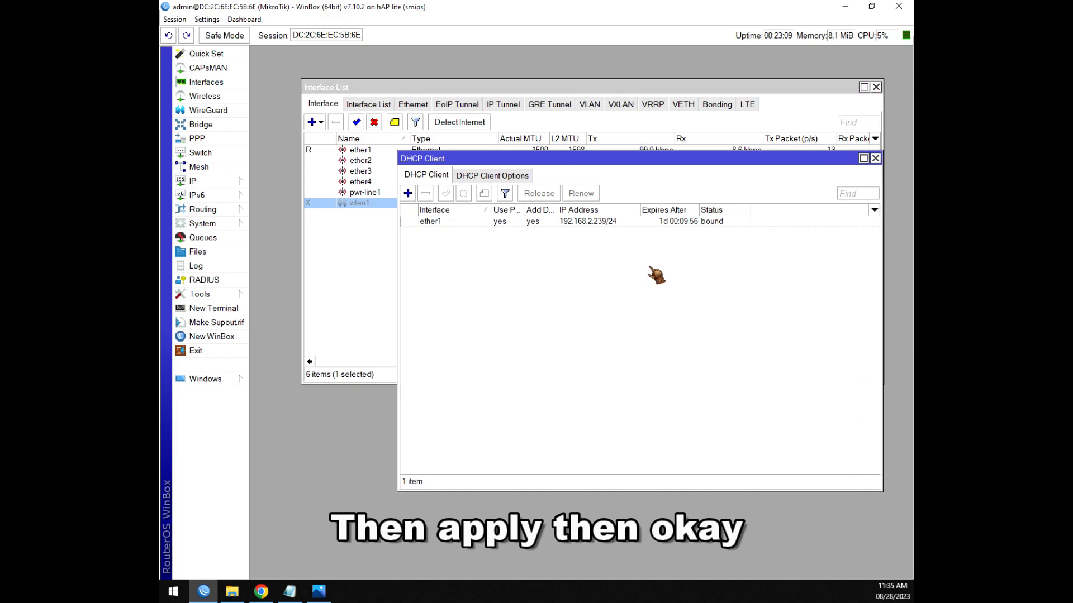
left_click_drag(494, 159, 447, 197)
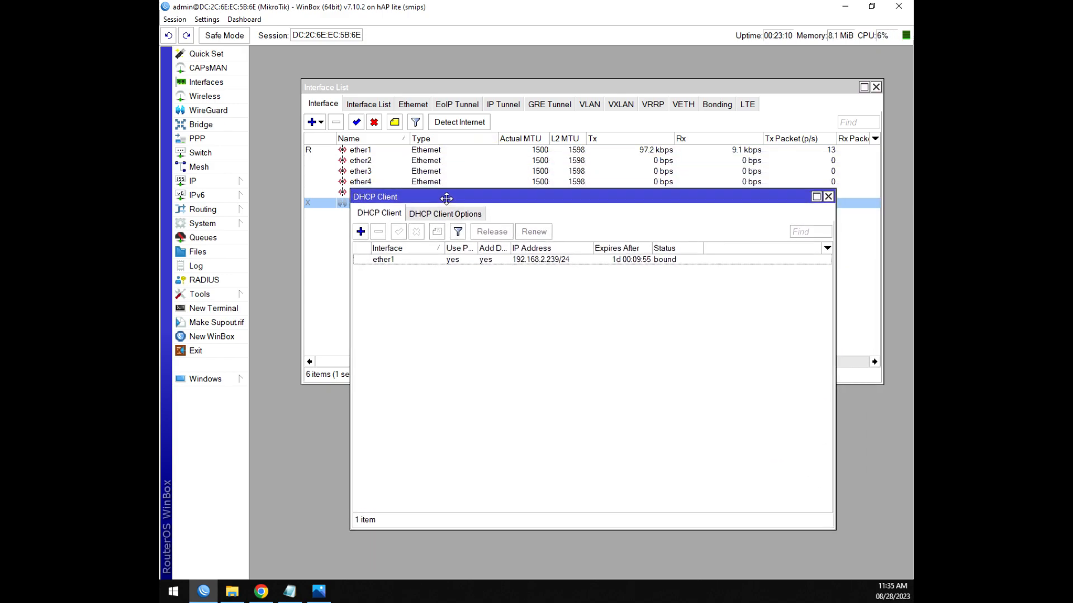
left_click(828, 197)
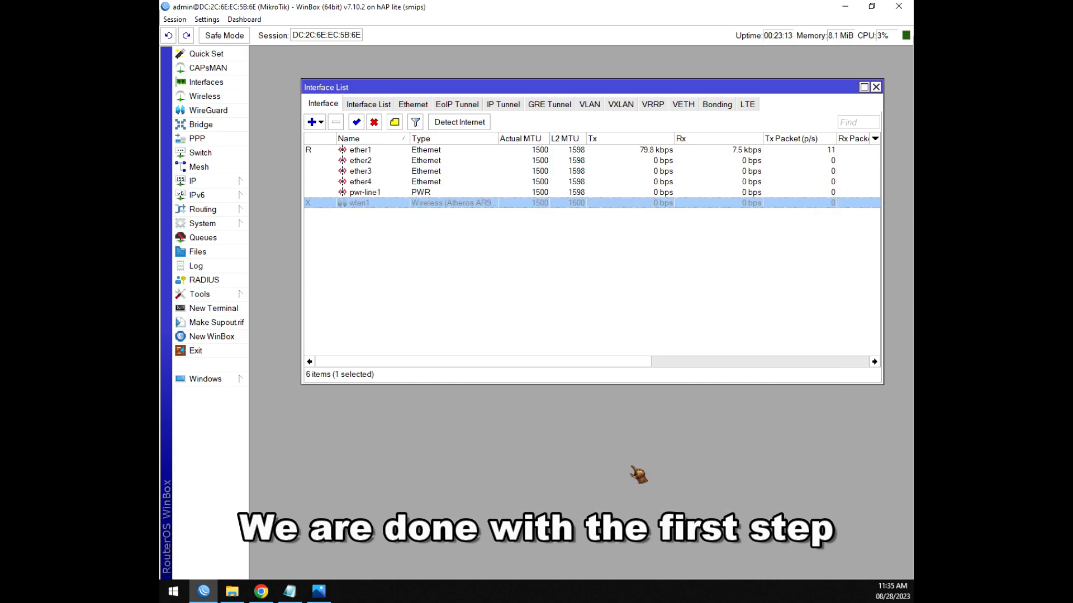
Bring up the Notepad checklist, highlight the FIREWALL NAT line, then go back to WinBox's IP menu.
left_click(299, 593)
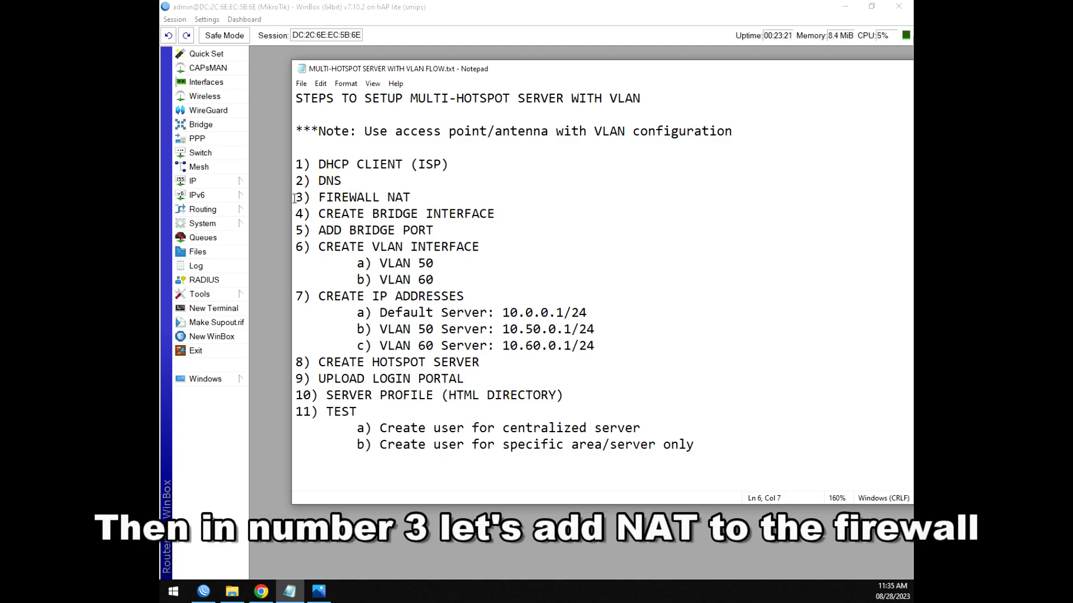
left_click_drag(320, 199, 412, 198)
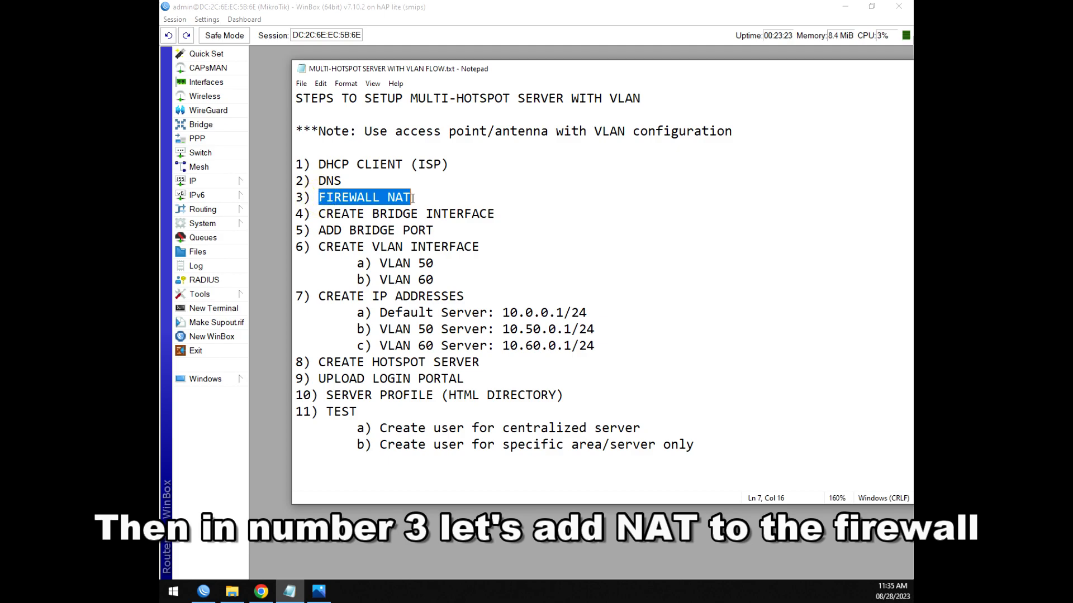
left_click(336, 197)
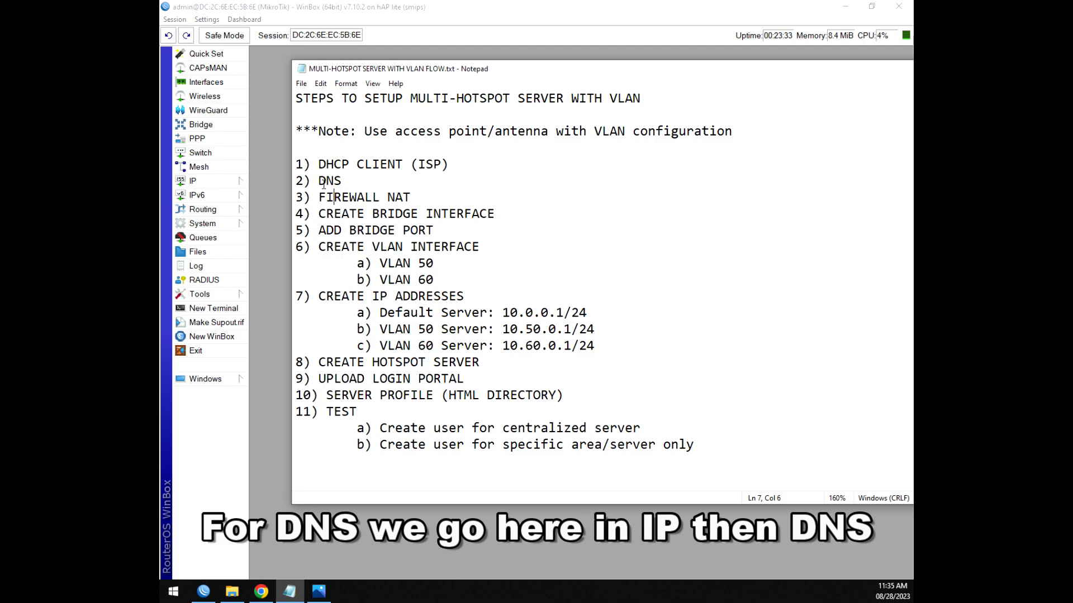
left_click(222, 185)
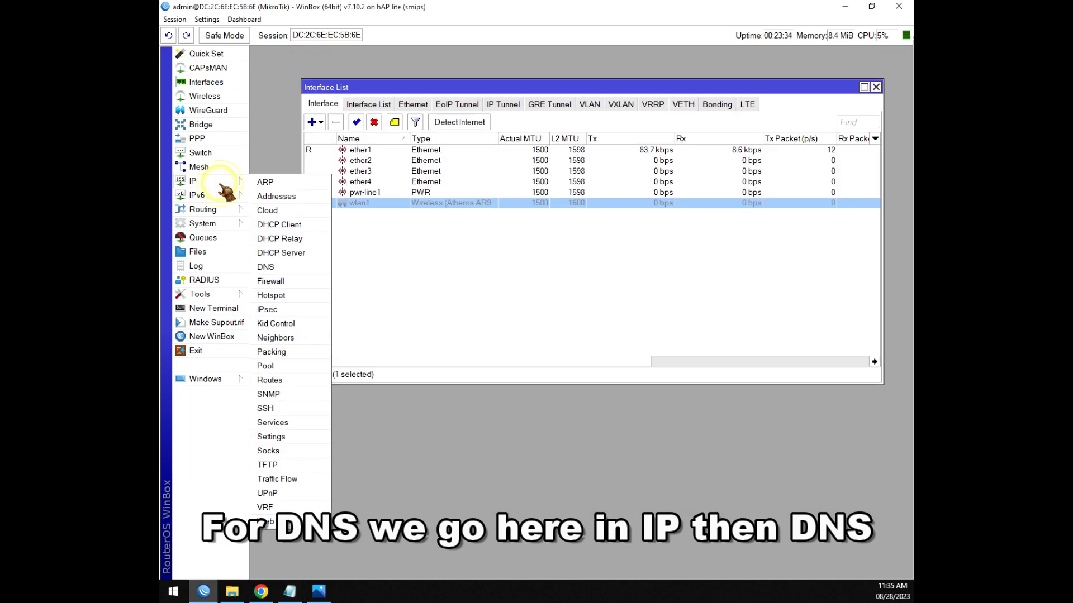
Enter DNS servers 8.8.8.8 and 8.8.4.4 with Allow Remote Requests enabled, and save.
left_click(269, 269)
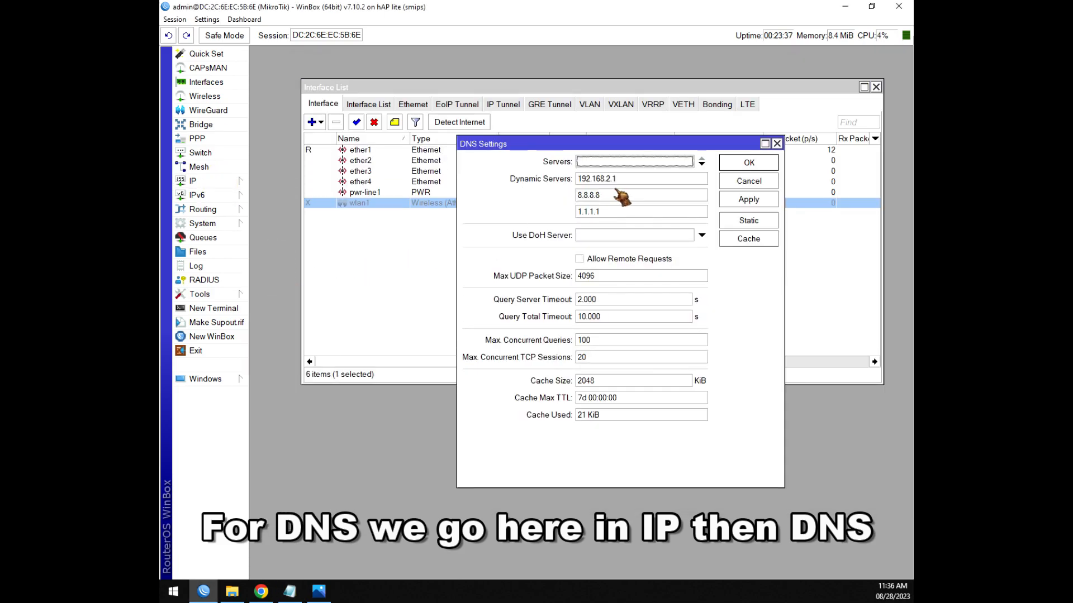
left_click(608, 163)
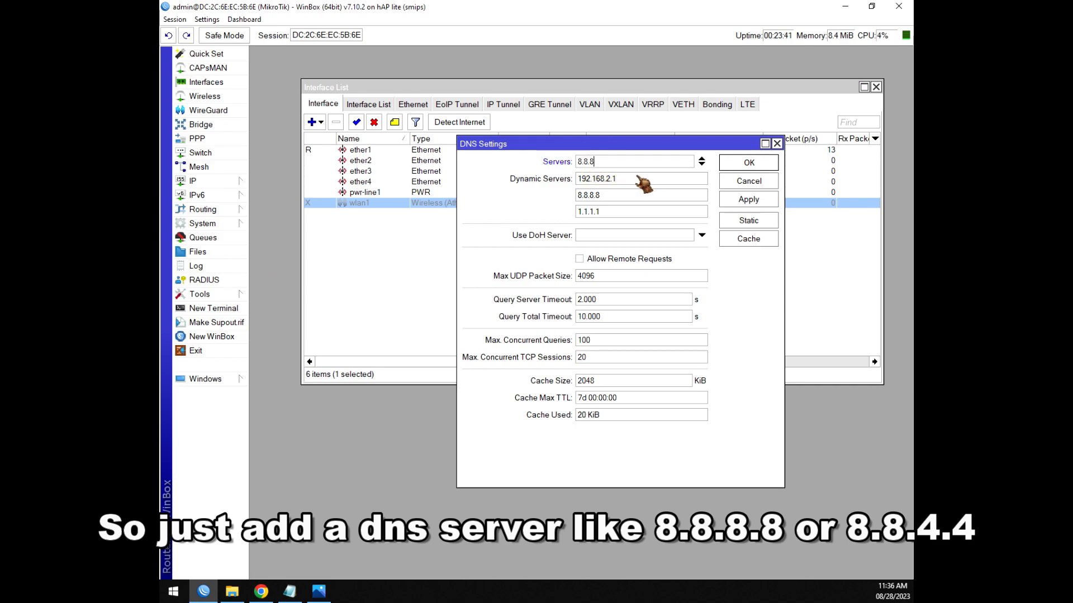
left_click(702, 163)
type("8.8.4.4")
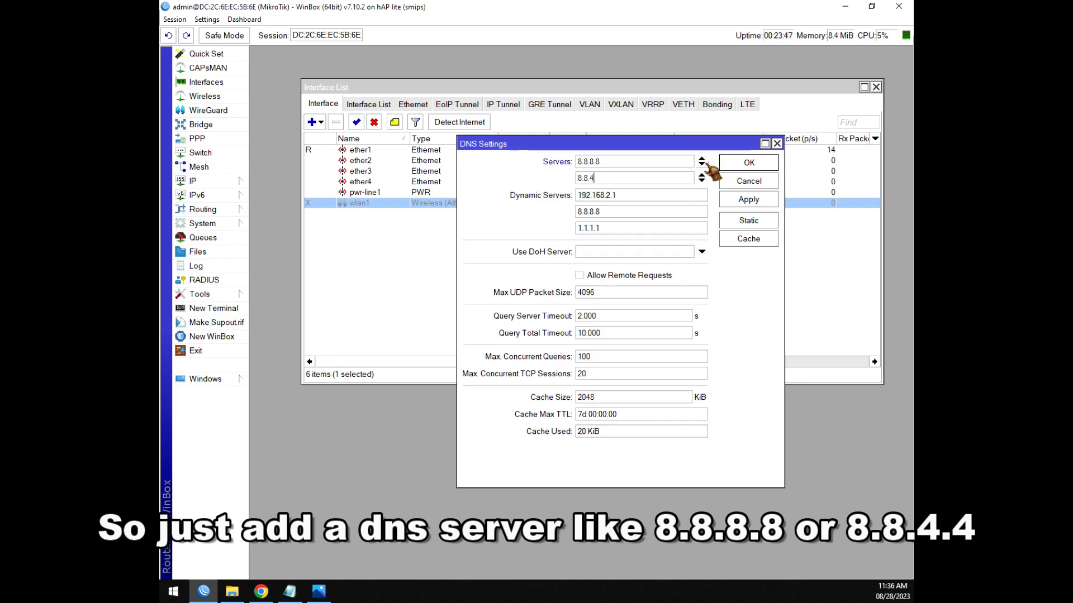
left_click(615, 161)
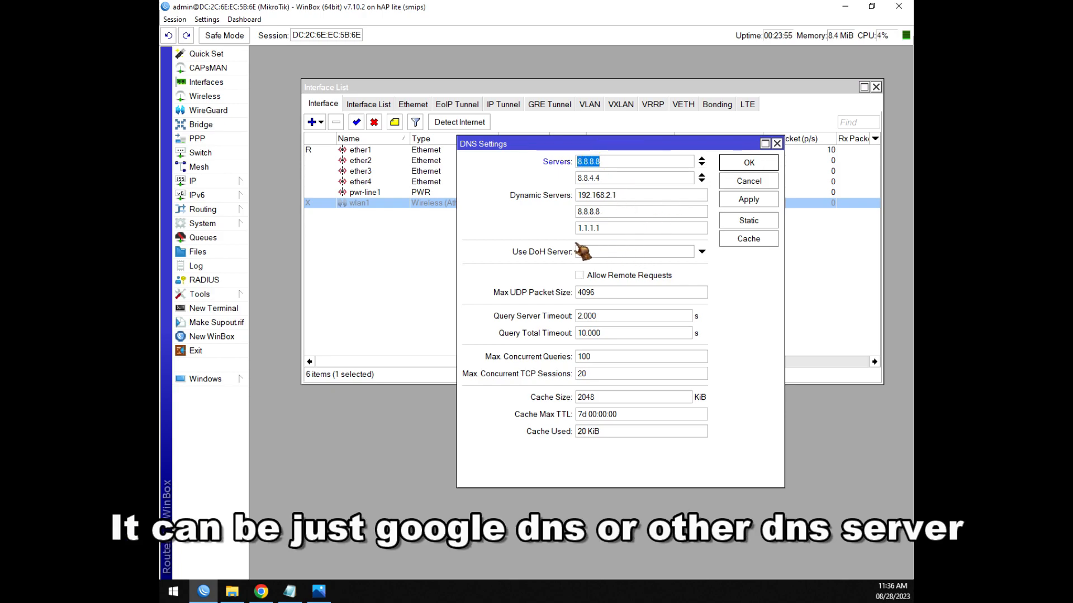
left_click(603, 279)
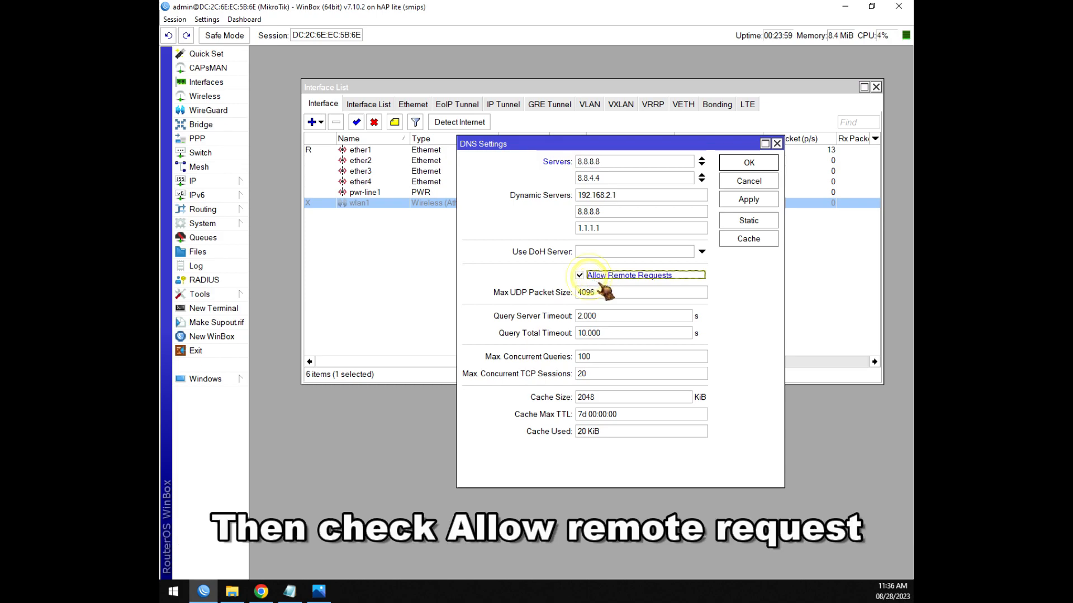
left_click(742, 166)
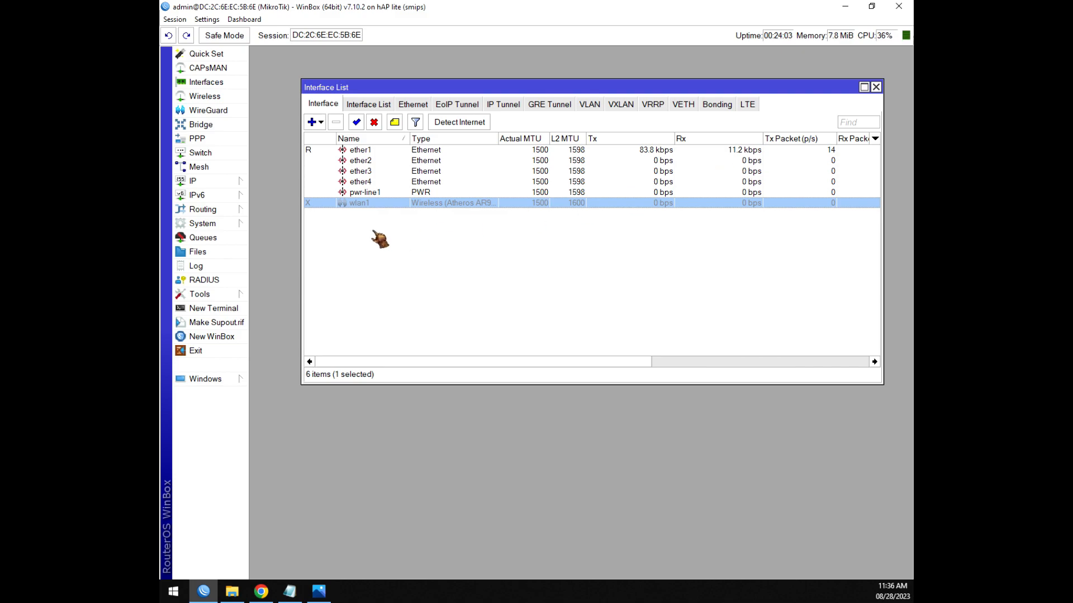
Open the IP Firewall window, enlarged, on its NAT tab.
left_click(290, 591)
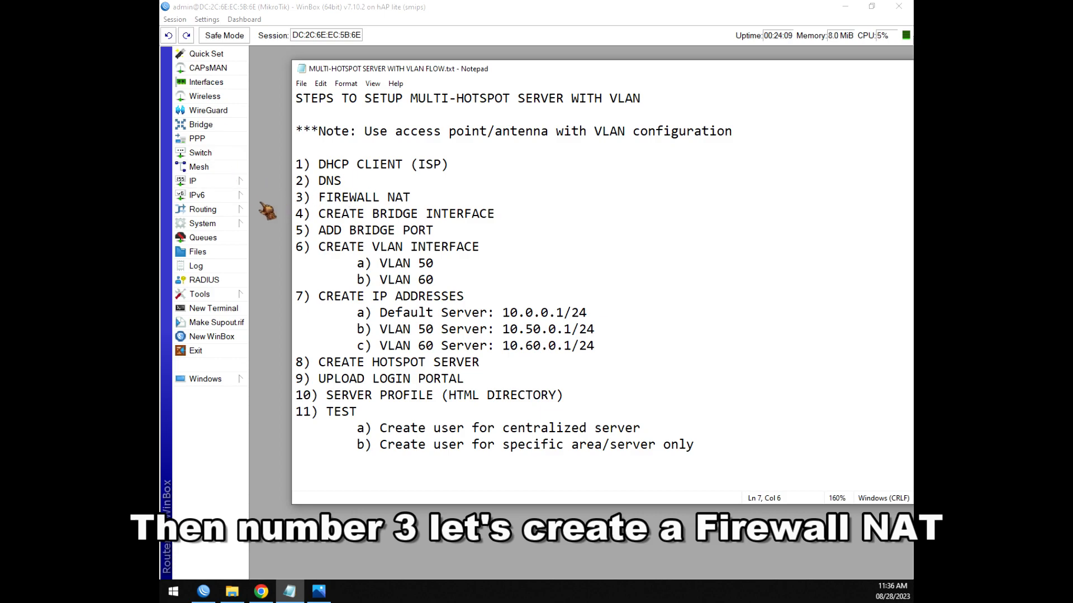
left_click(220, 182)
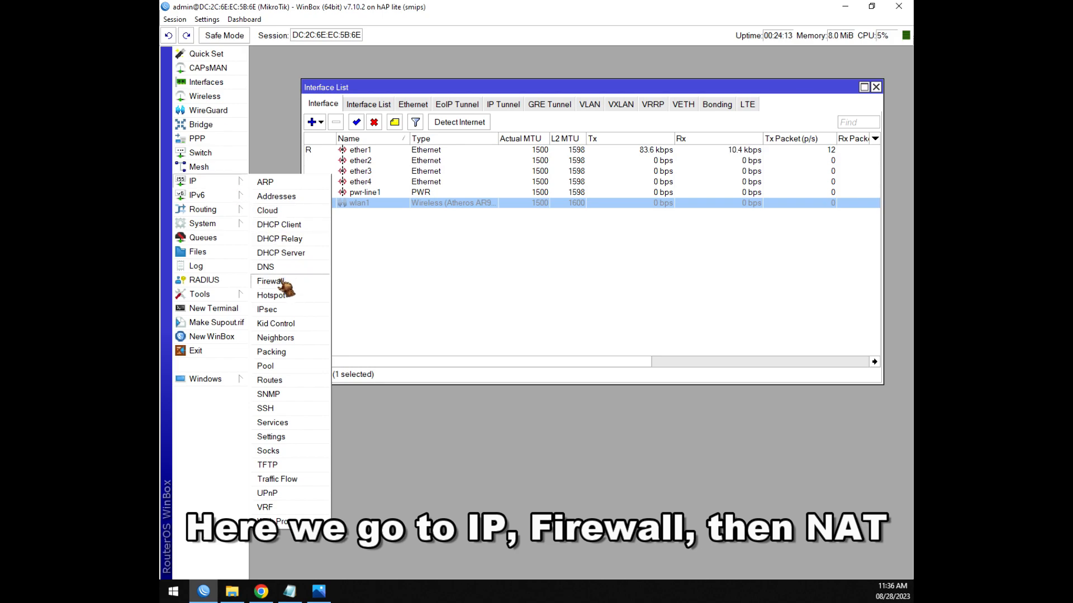
left_click(274, 281)
left_click_drag(363, 78, 427, 109)
left_click_drag(497, 279, 500, 453)
left_click(373, 124)
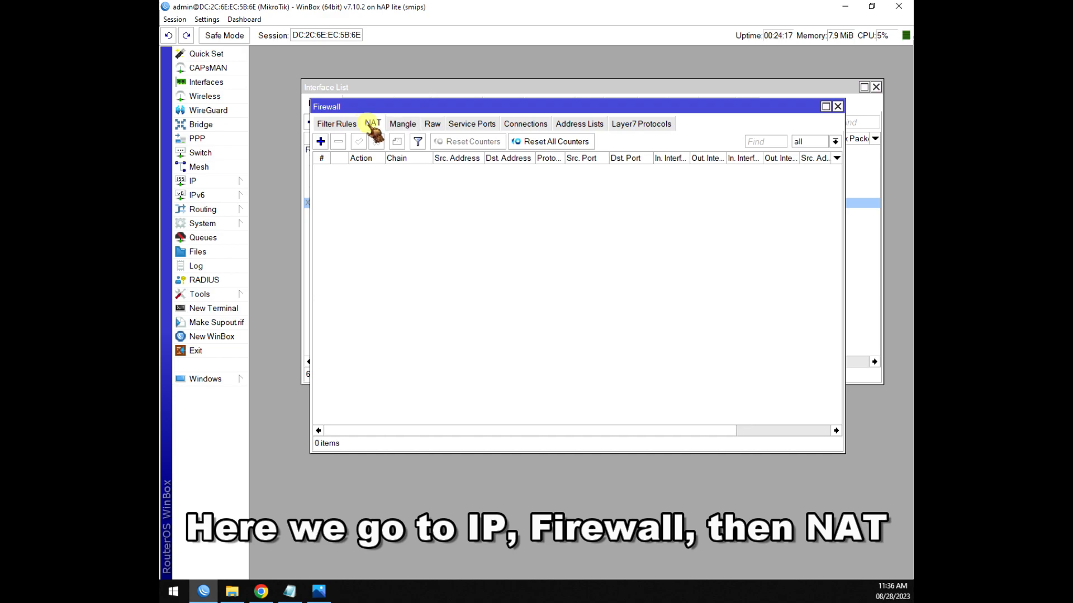
Add a srcnat NAT rule with Out. Interface ether1 and action masquerade.
left_click(321, 141)
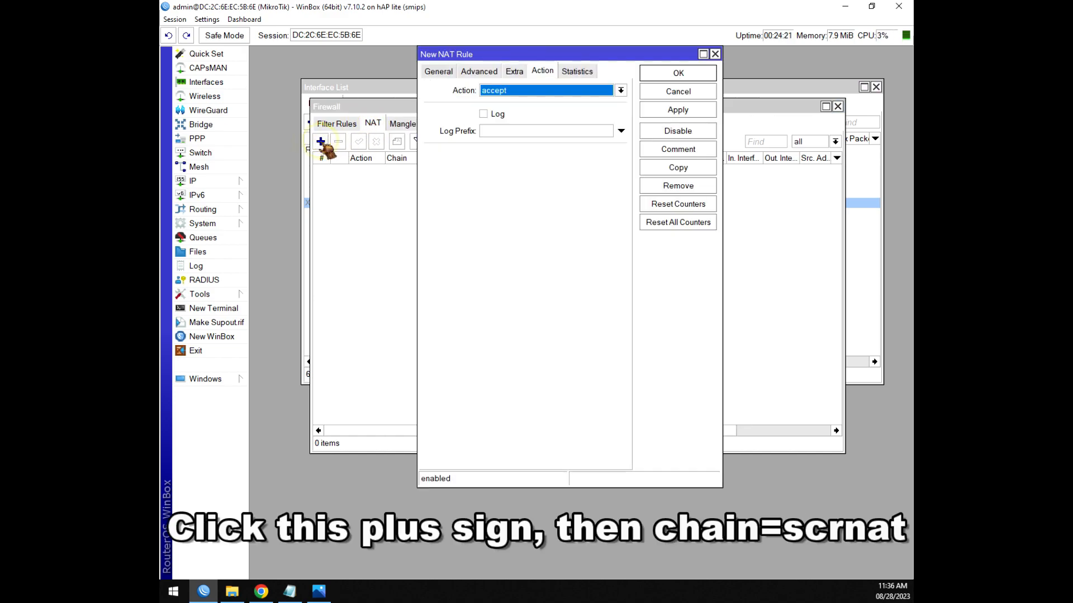
left_click(438, 71)
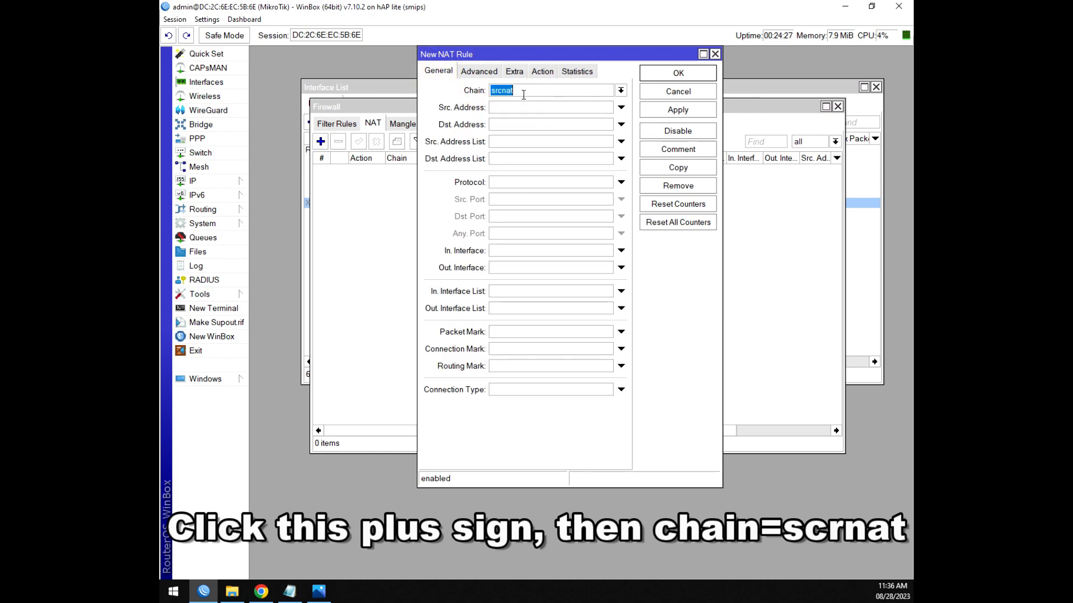
left_click(512, 270)
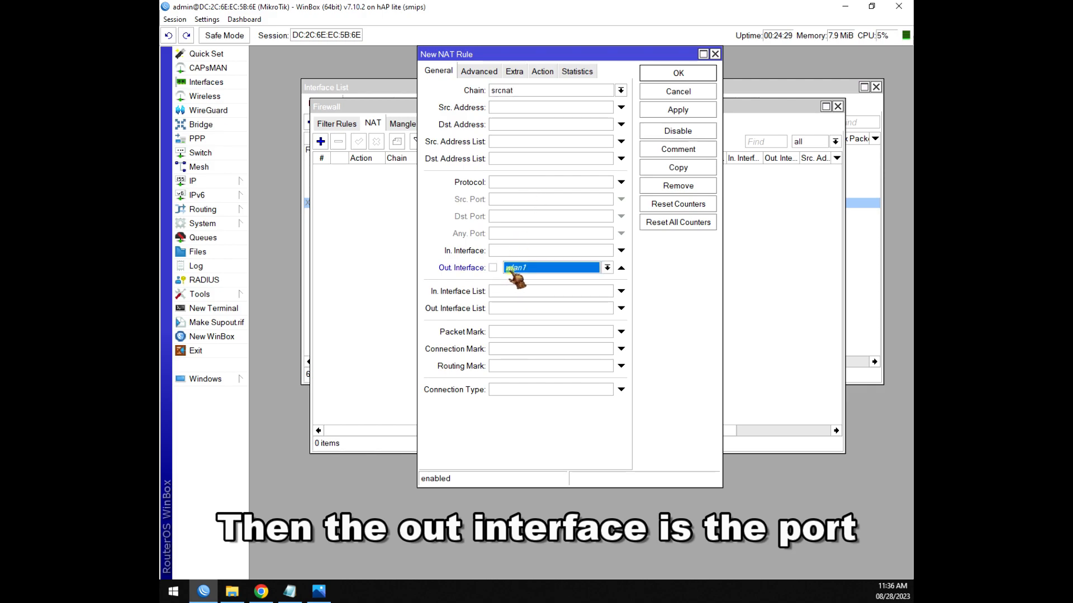
left_click(607, 268)
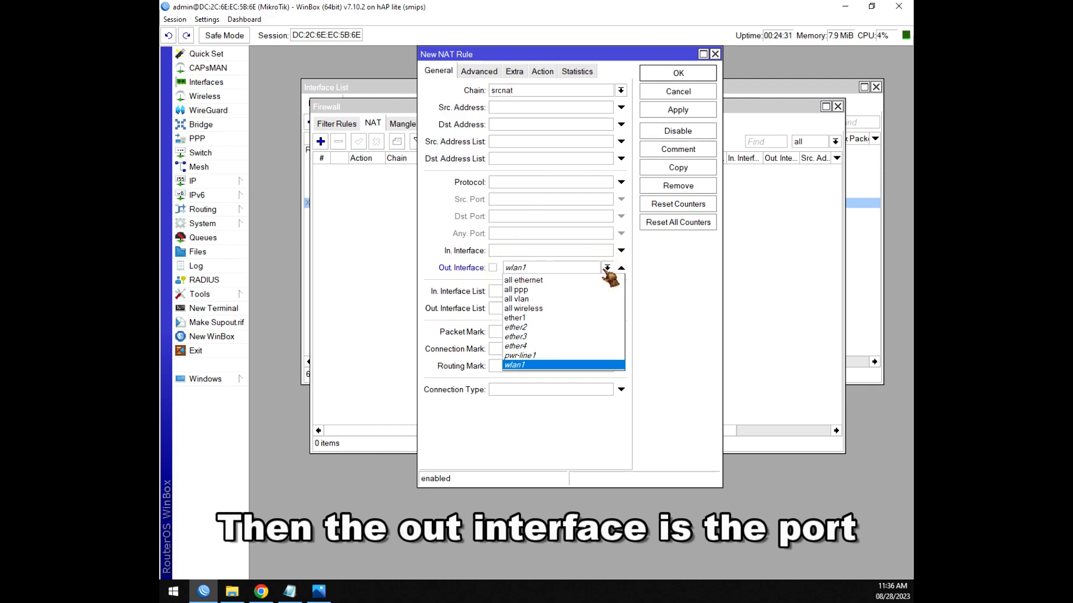
left_click(523, 318)
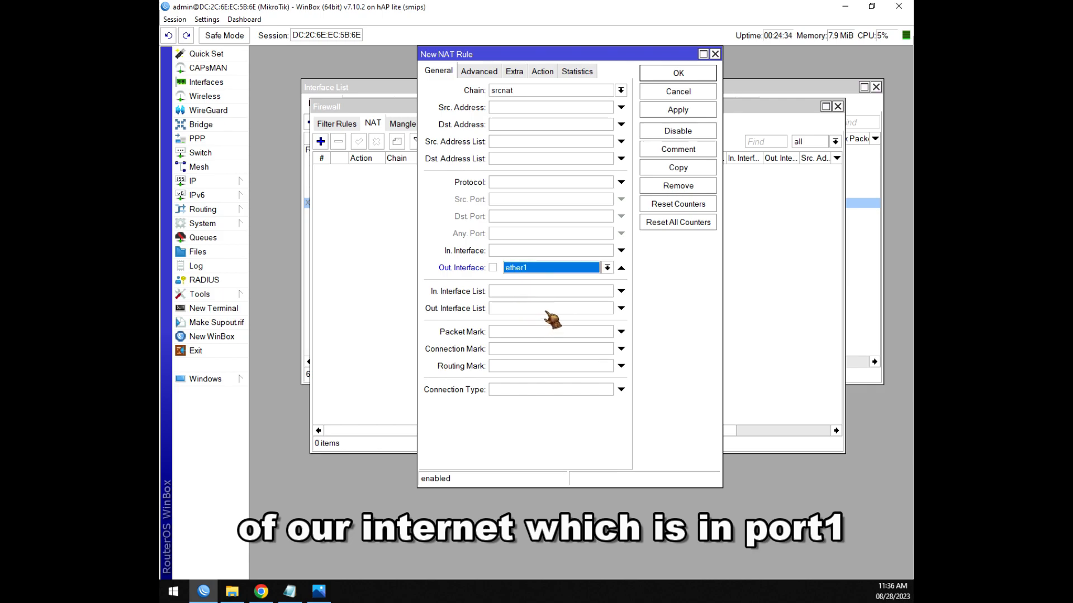
left_click(543, 72)
left_click(531, 93)
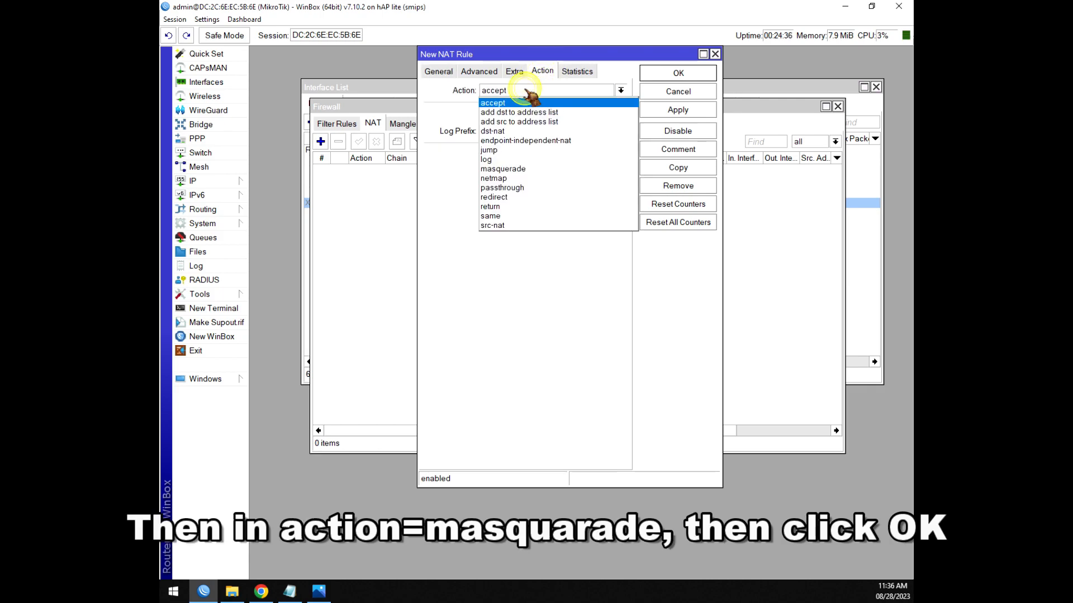
left_click(511, 172)
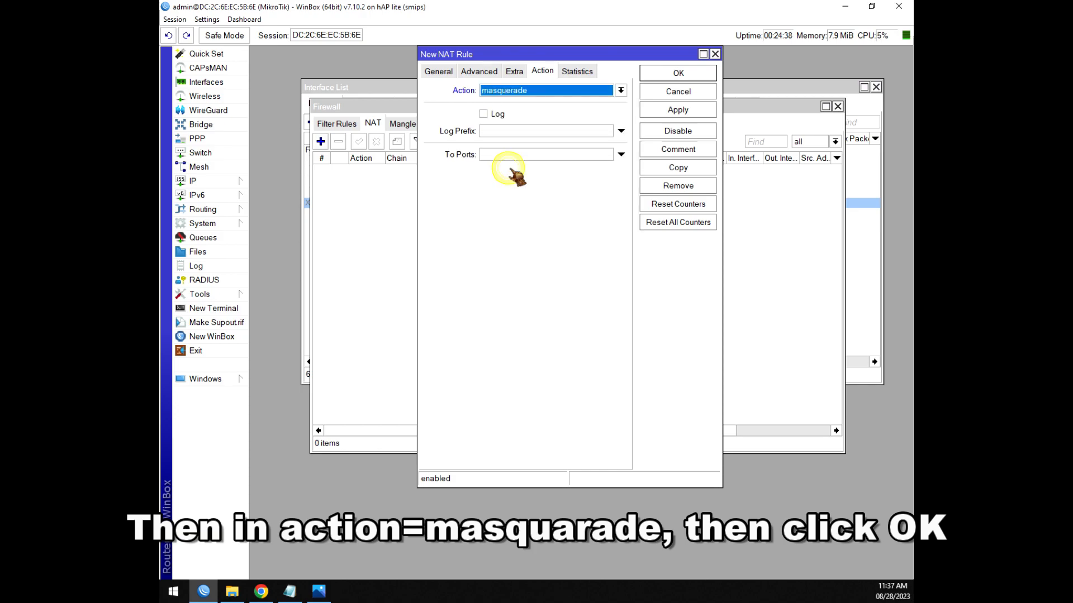
left_click(671, 79)
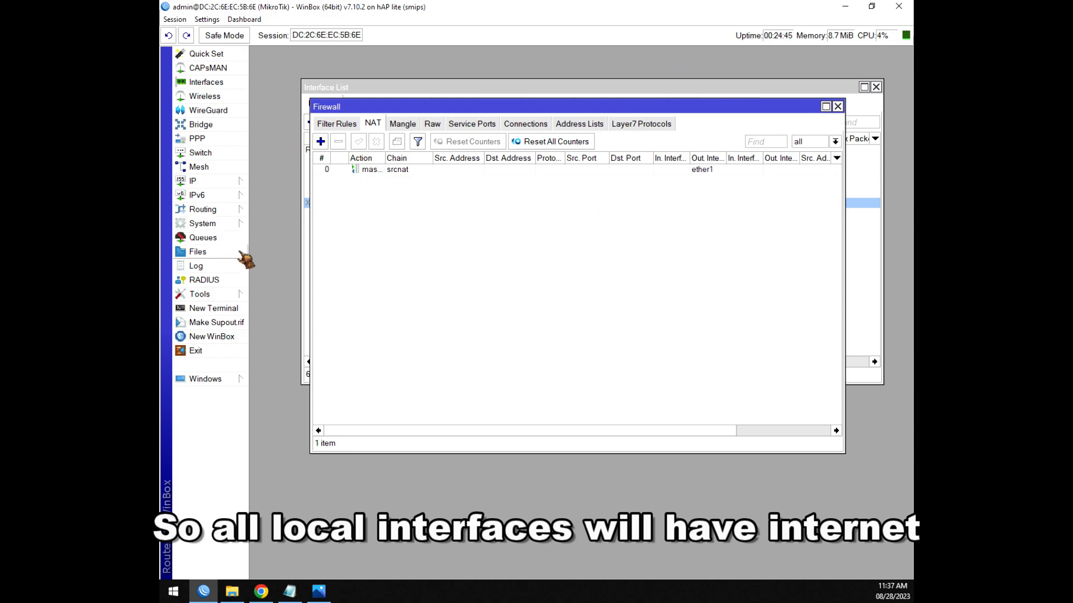
left_click_drag(458, 112, 424, 77)
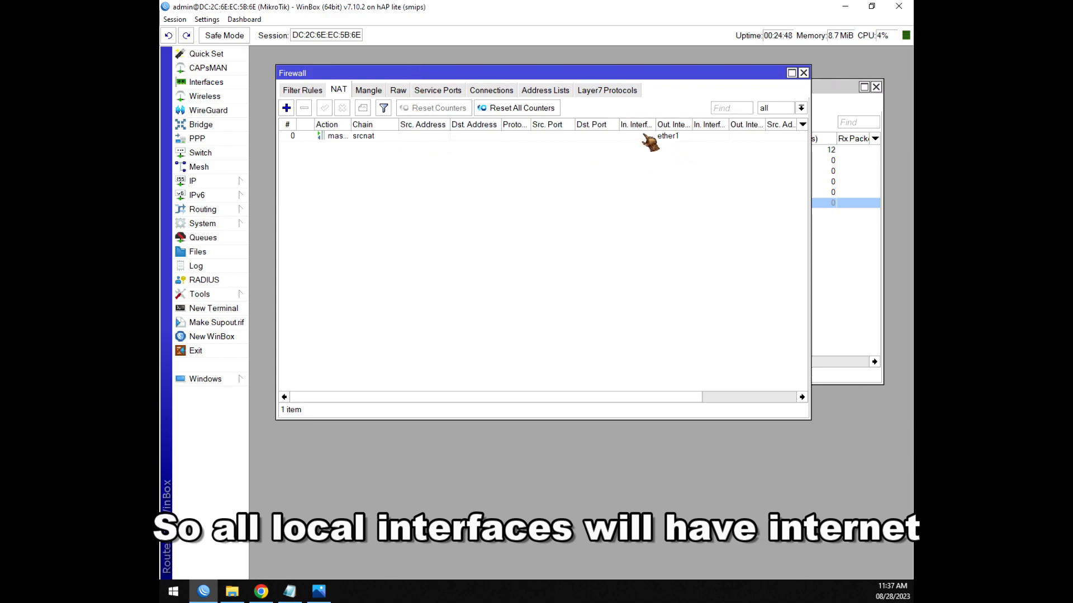
left_click(334, 136)
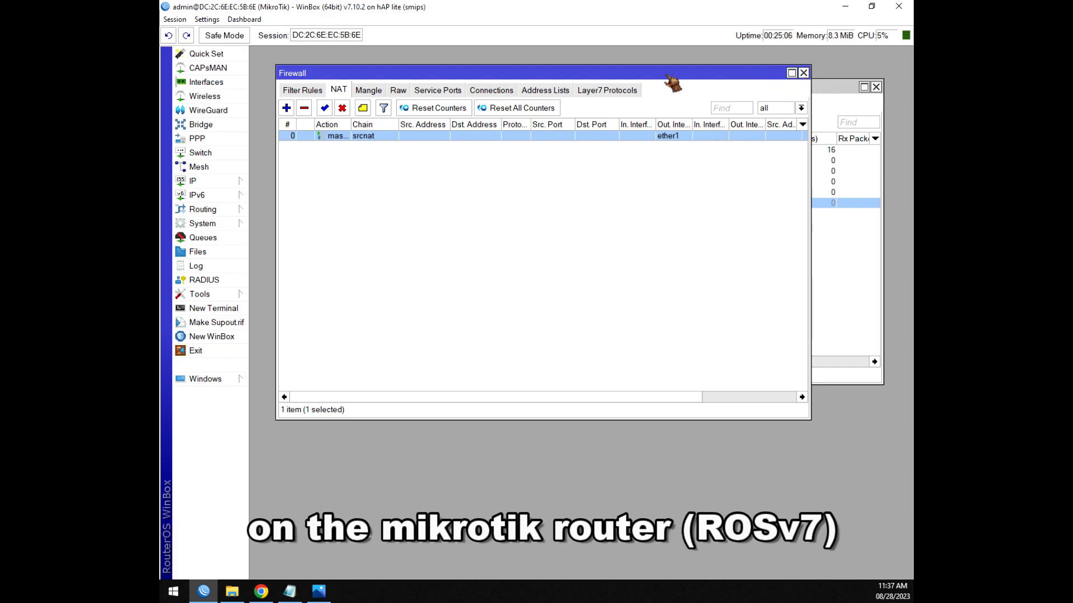
Open the admin user in System > Users and set and confirm a new password.
left_click(224, 224)
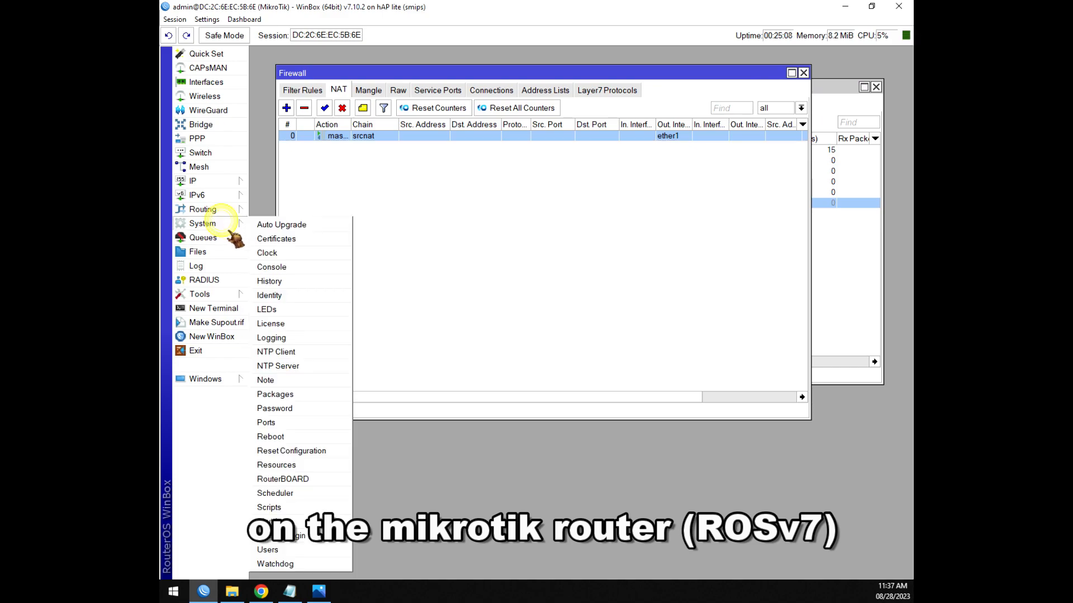
left_click(278, 551)
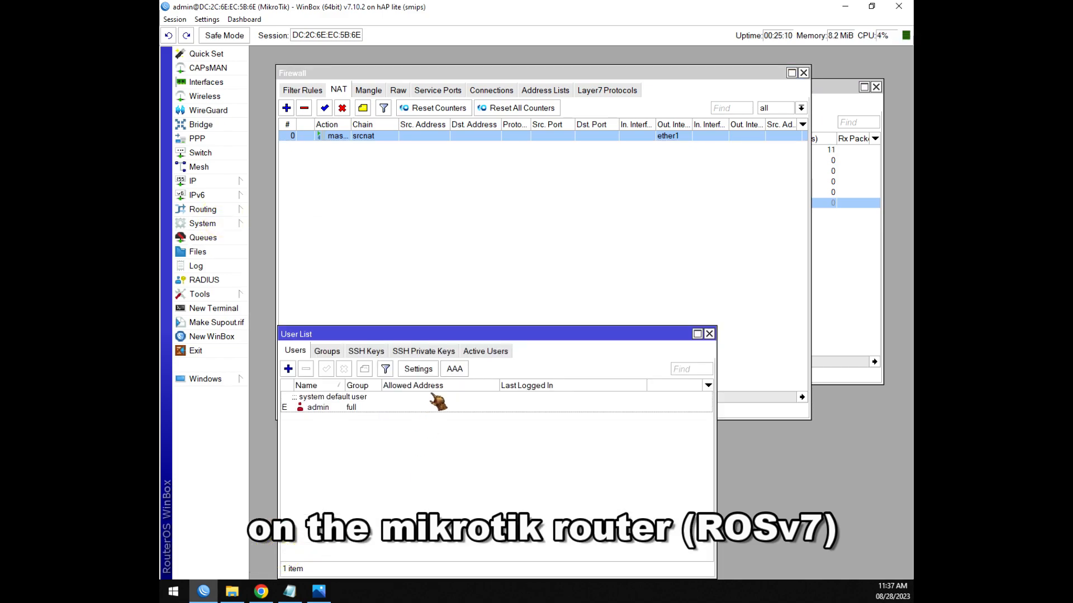
left_click_drag(352, 334, 362, 194)
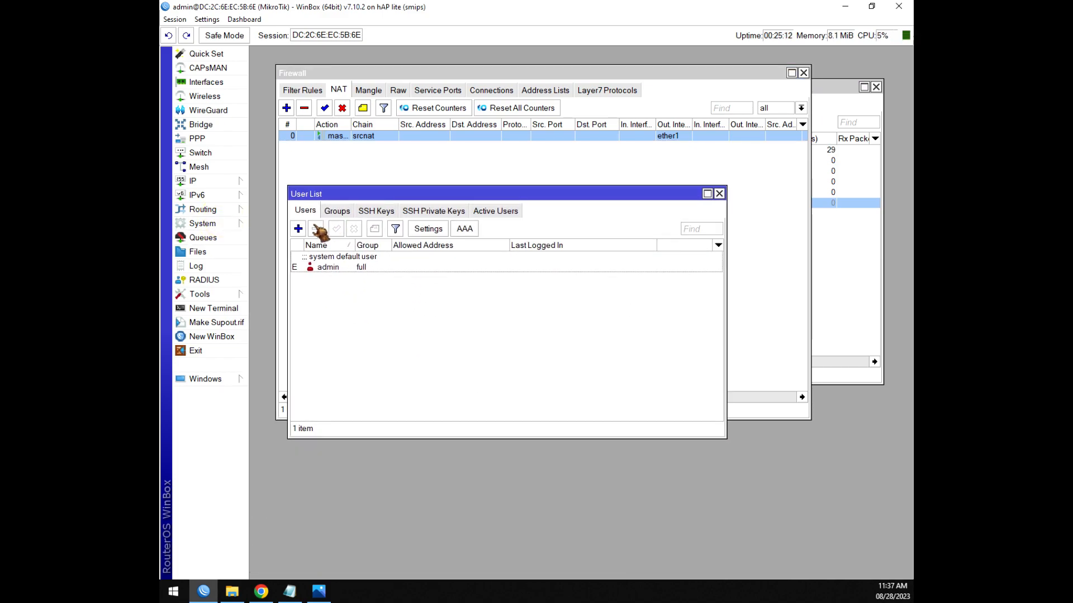
left_click(335, 270)
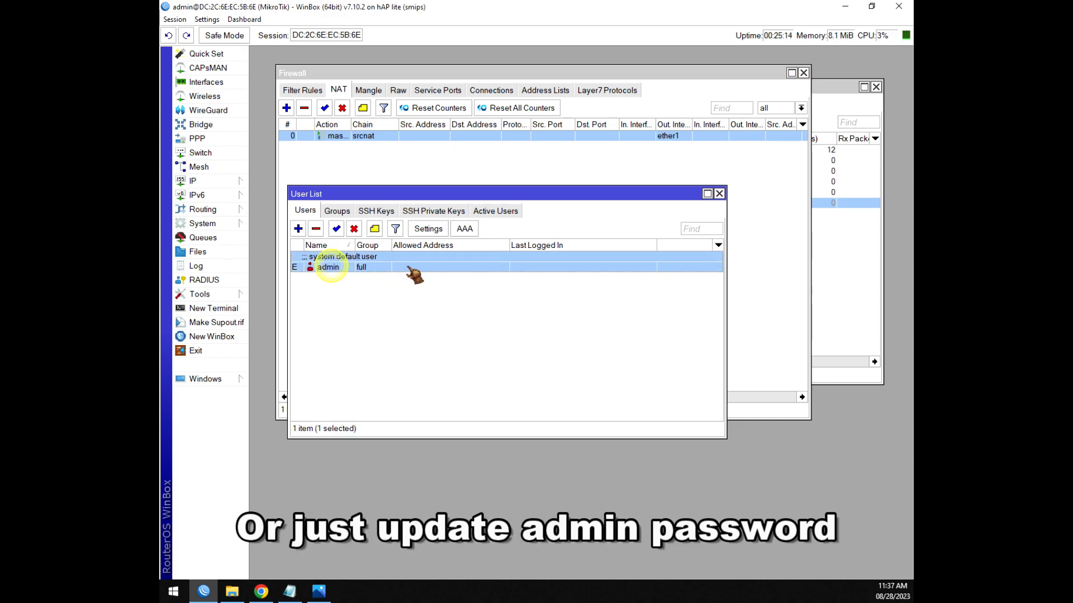
double_click(334, 268)
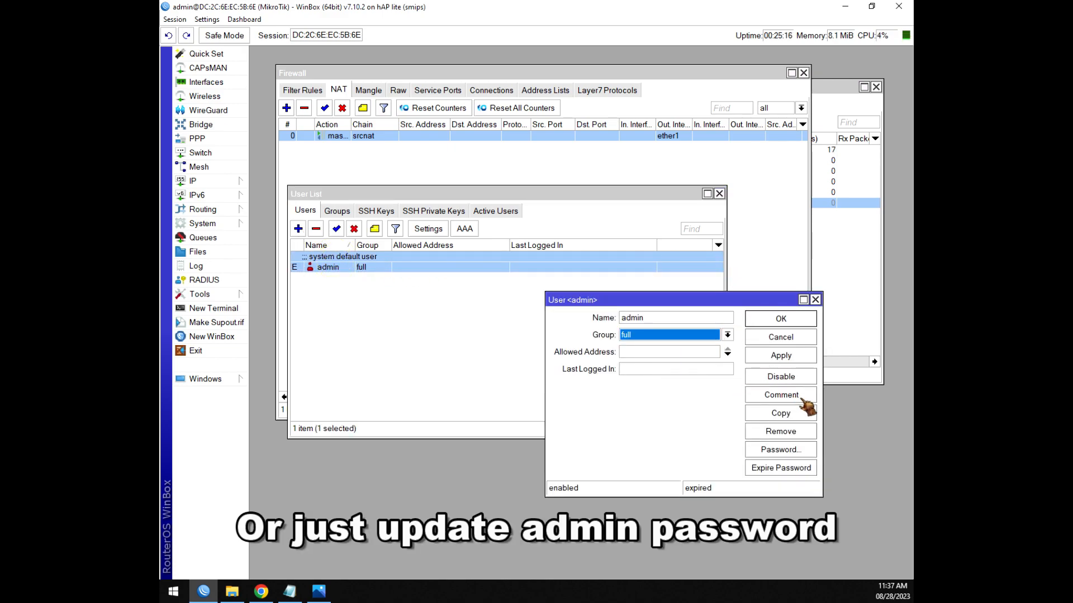
left_click(784, 450)
left_click(575, 299)
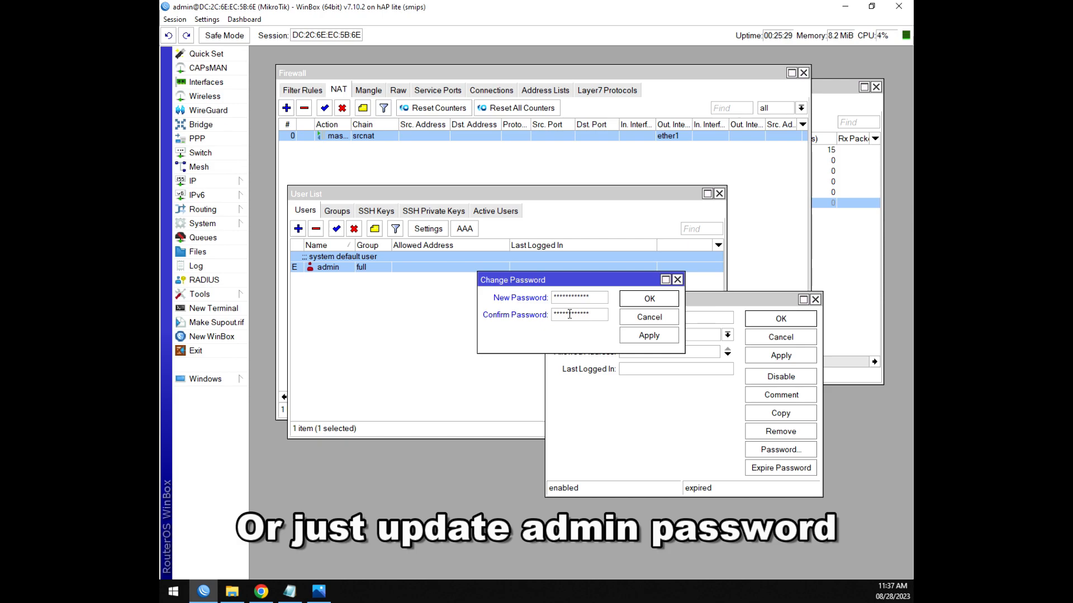
left_click(657, 302)
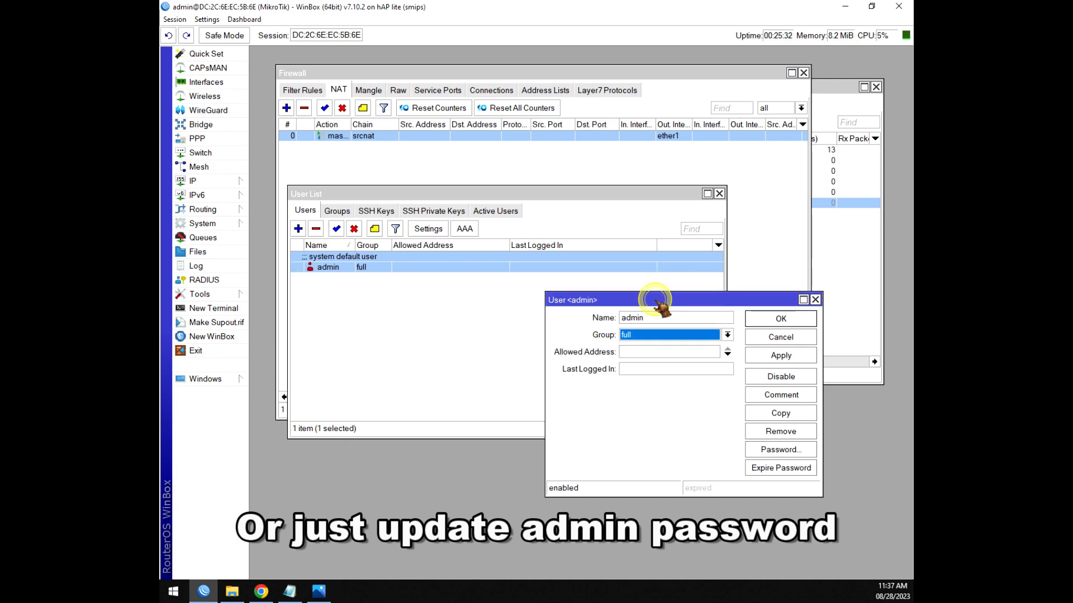
left_click(781, 320)
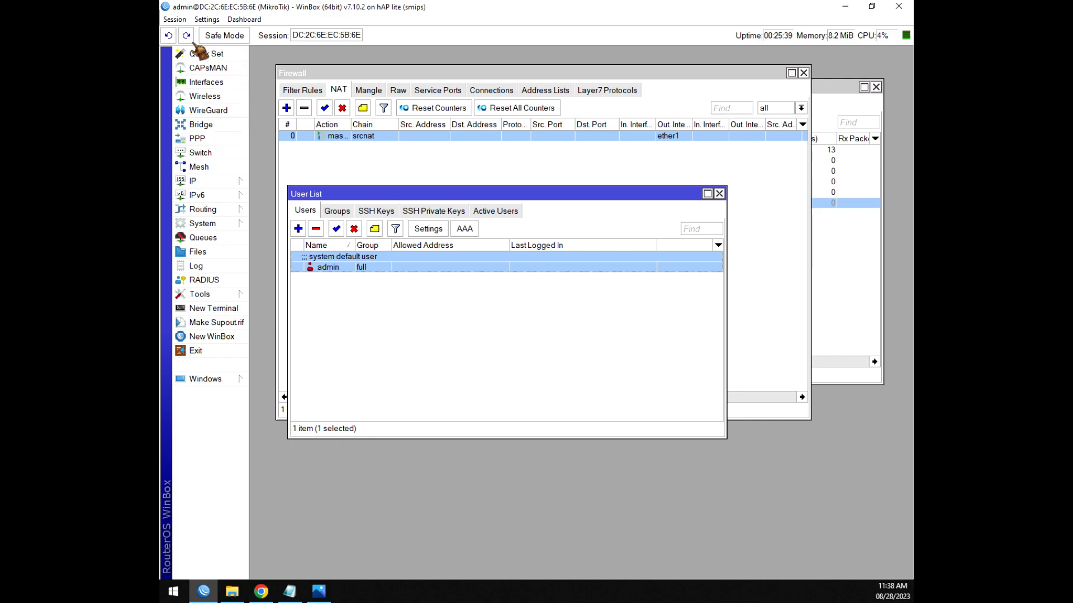
left_click(175, 19)
Disconnect and reconnect to the router as admin with the new password, then close the User List.
left_click(196, 122)
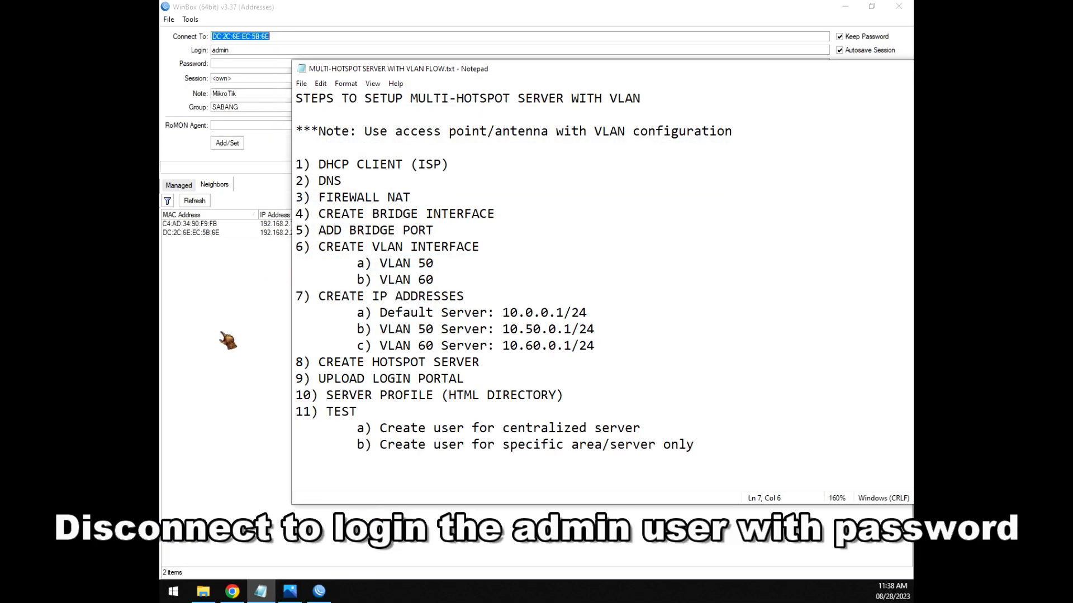
left_click(226, 339)
left_click(232, 64)
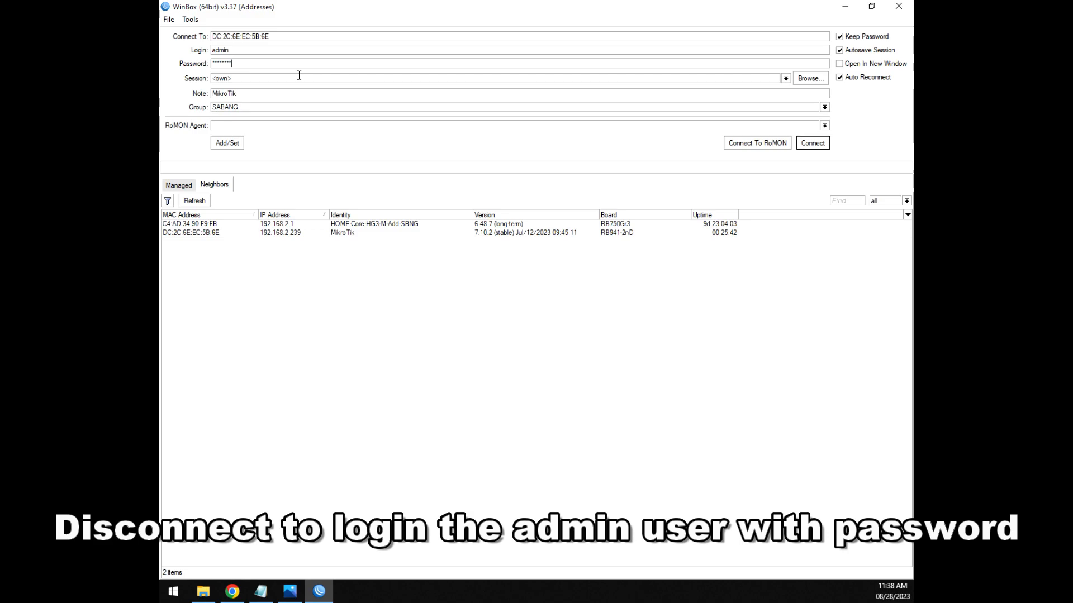
left_click(824, 144)
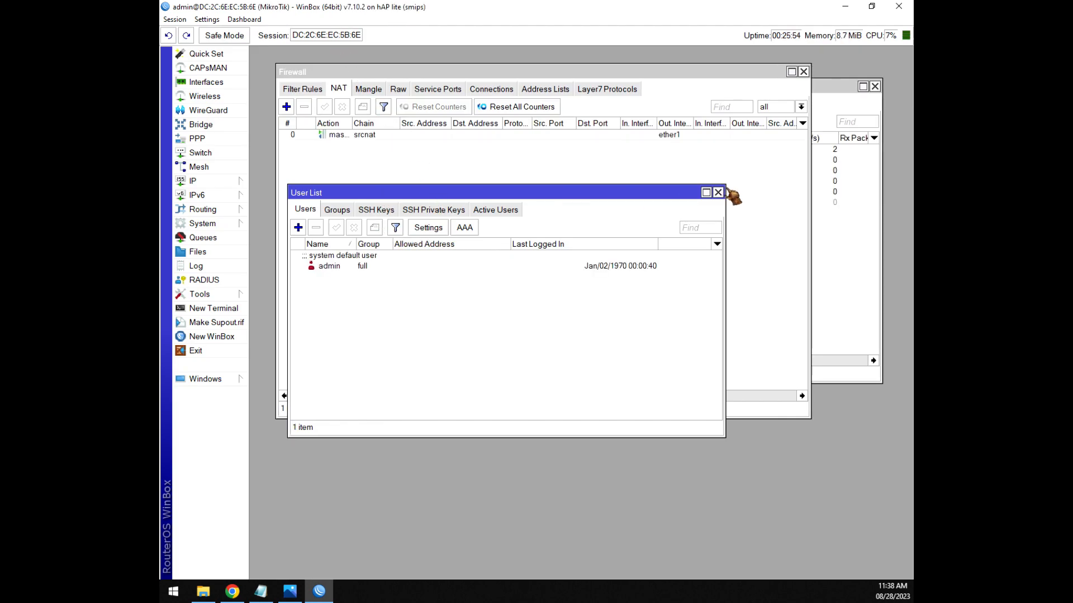
left_click(718, 193)
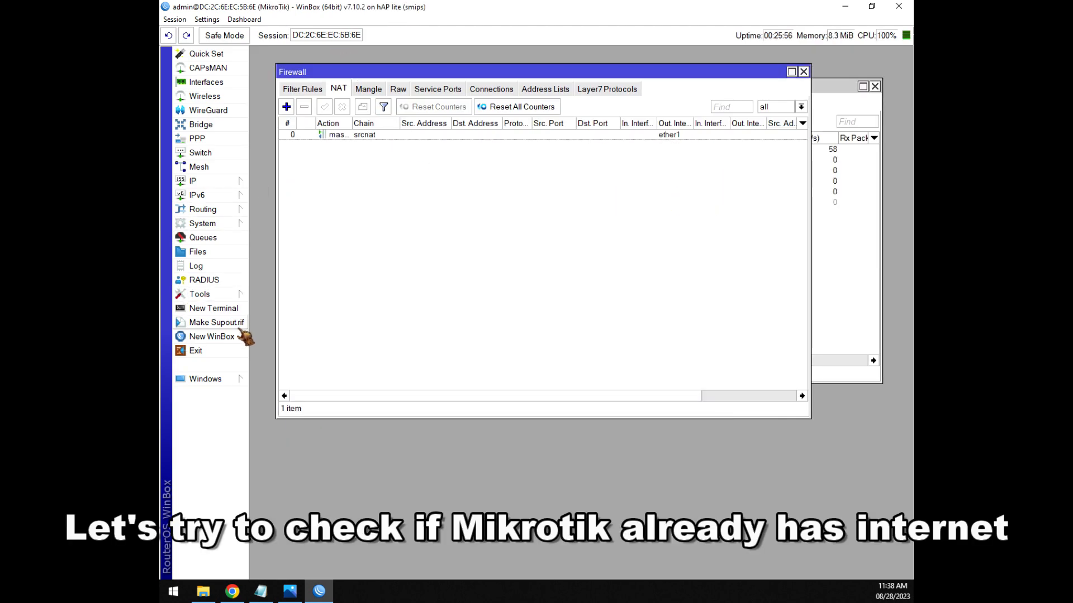
Ping google.com from a router terminal, getting replies from 172.217.24.110.
left_click(216, 309)
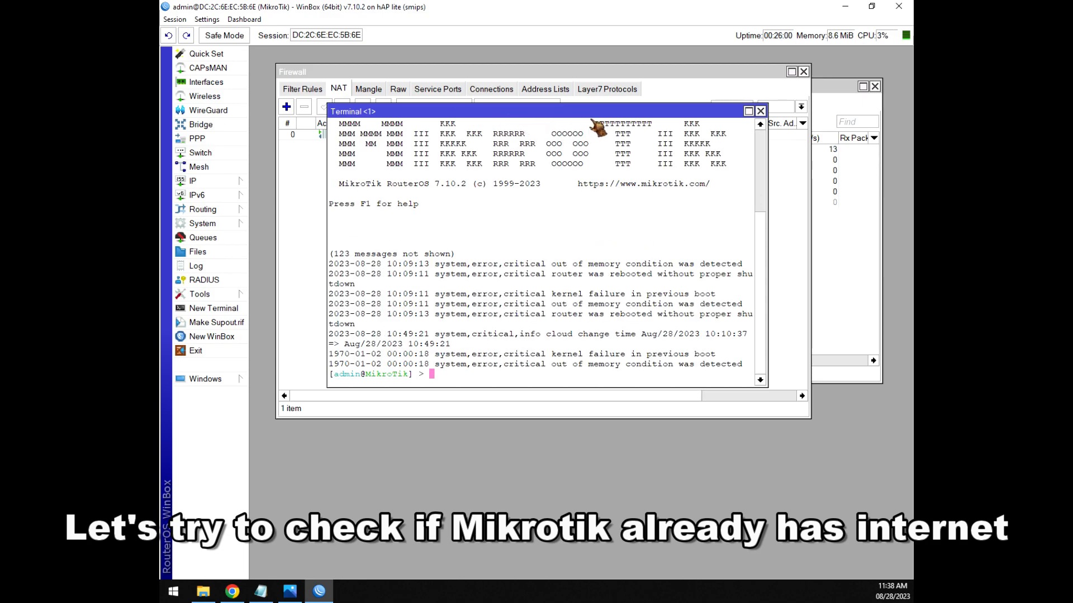
left_click(759, 112)
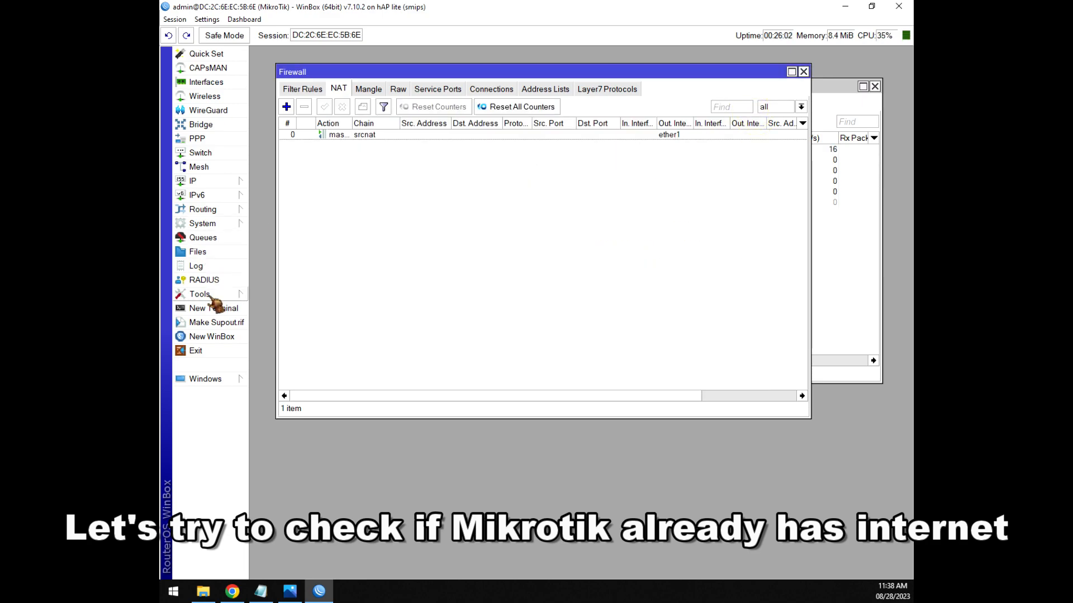
left_click(217, 309)
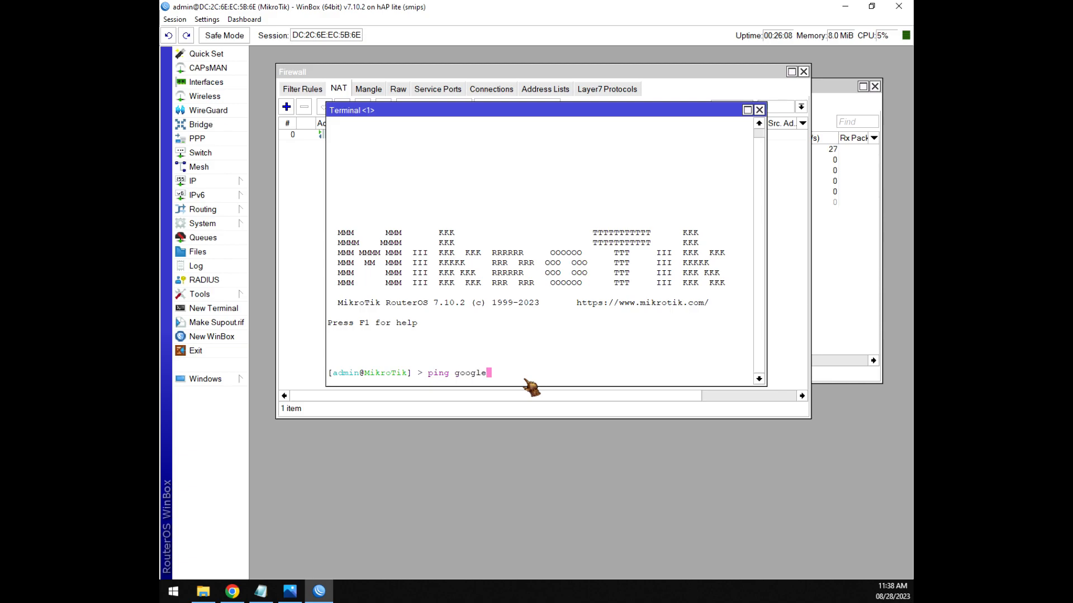
key("Return")
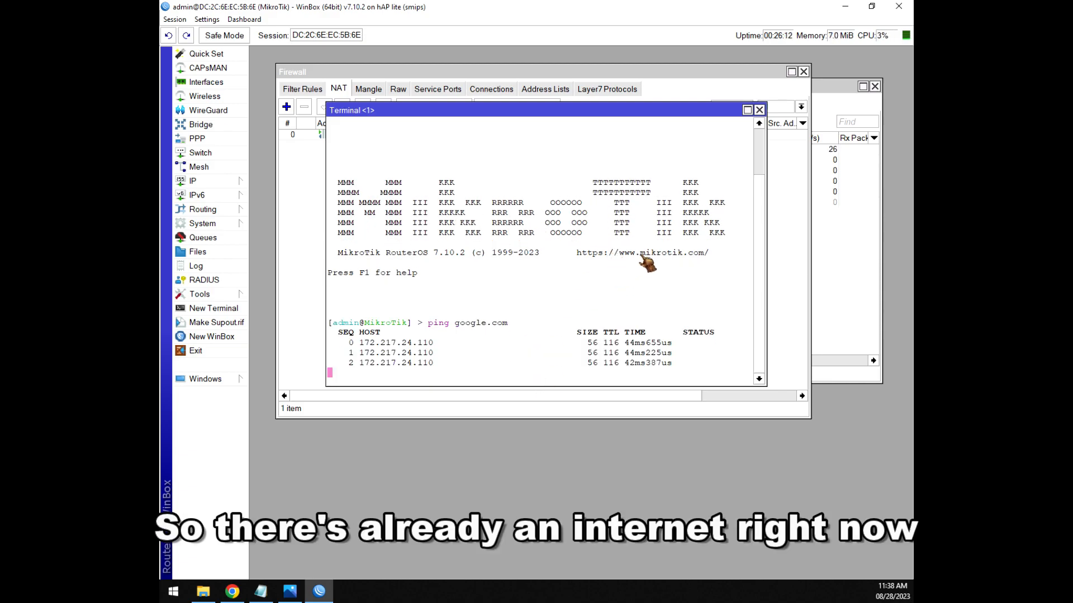
left_click(759, 110)
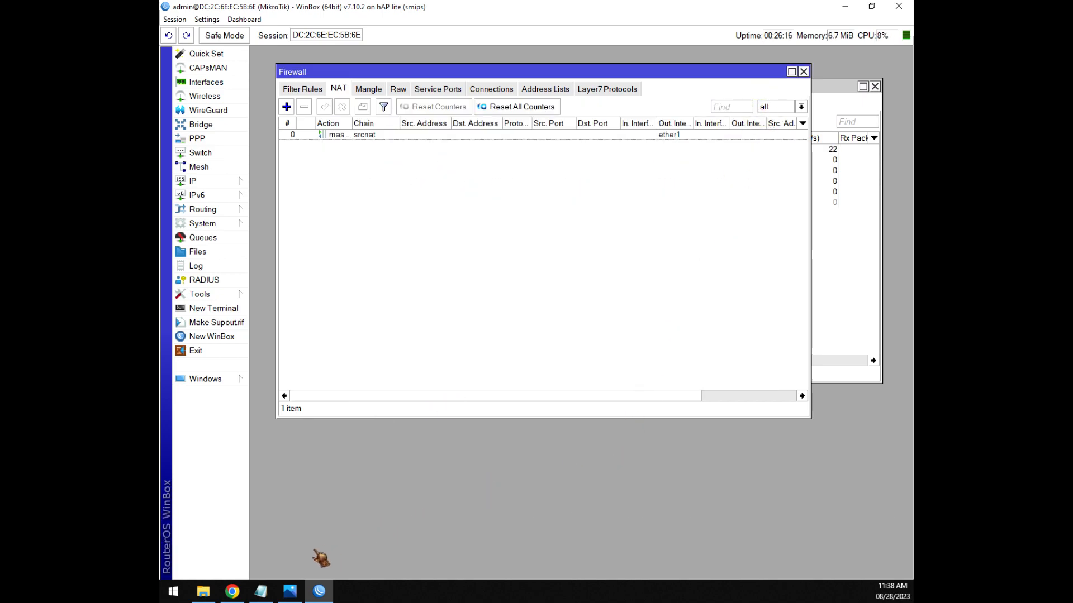
left_click(264, 593)
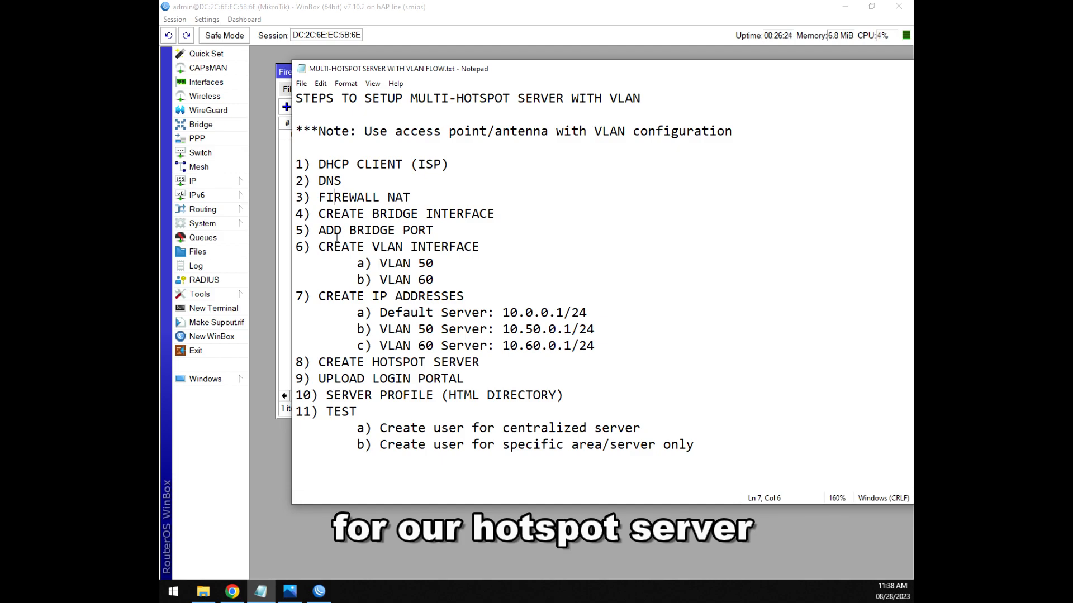
Add a new bridge named bridge-hotspot in the Bridge list.
left_click(199, 127)
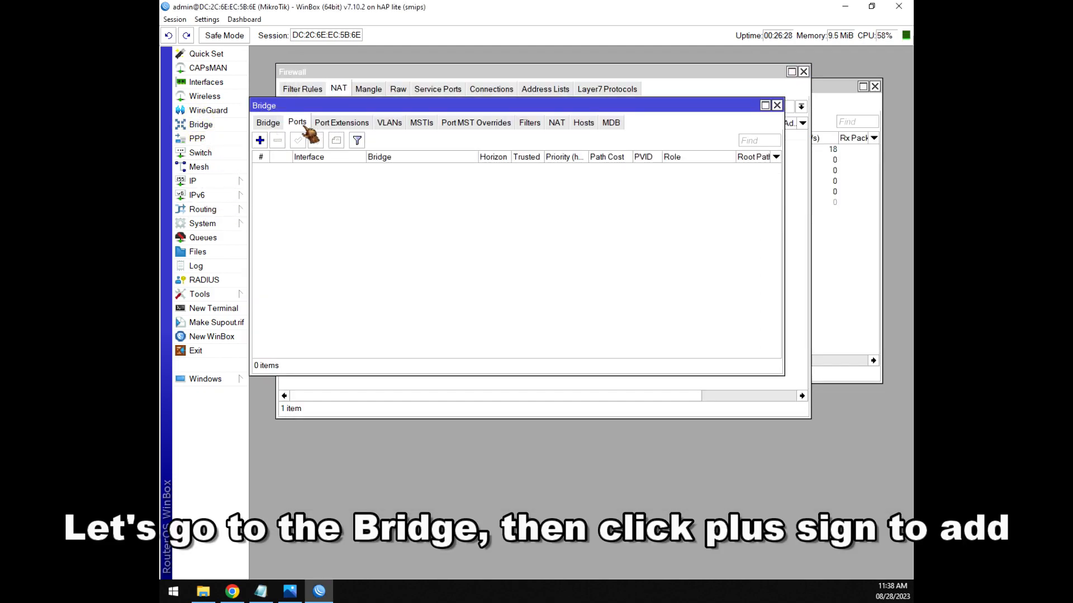
left_click(265, 125)
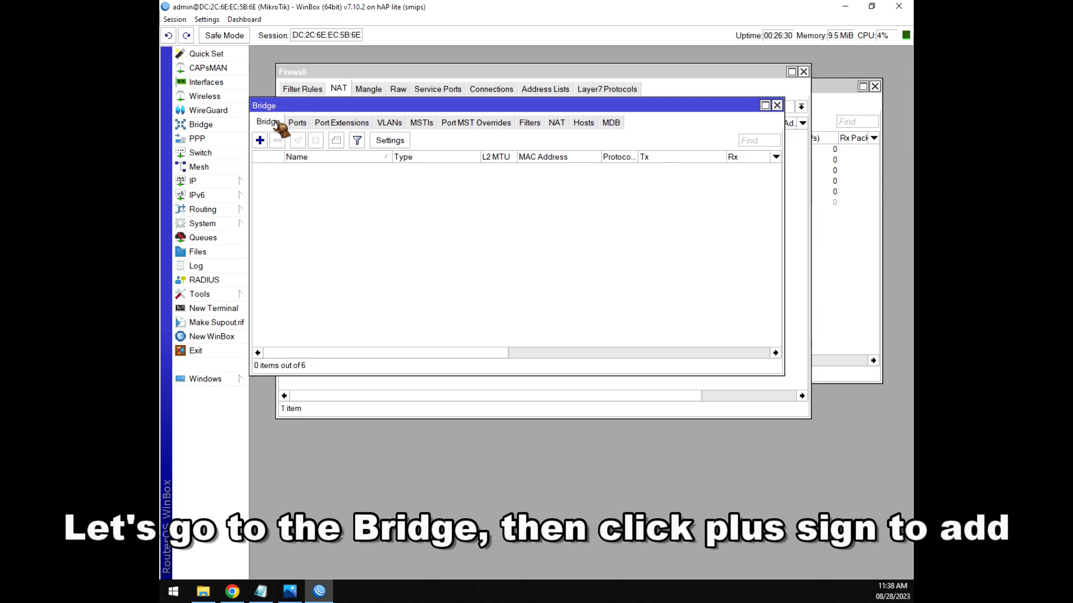
left_click(260, 141)
left_click(513, 222)
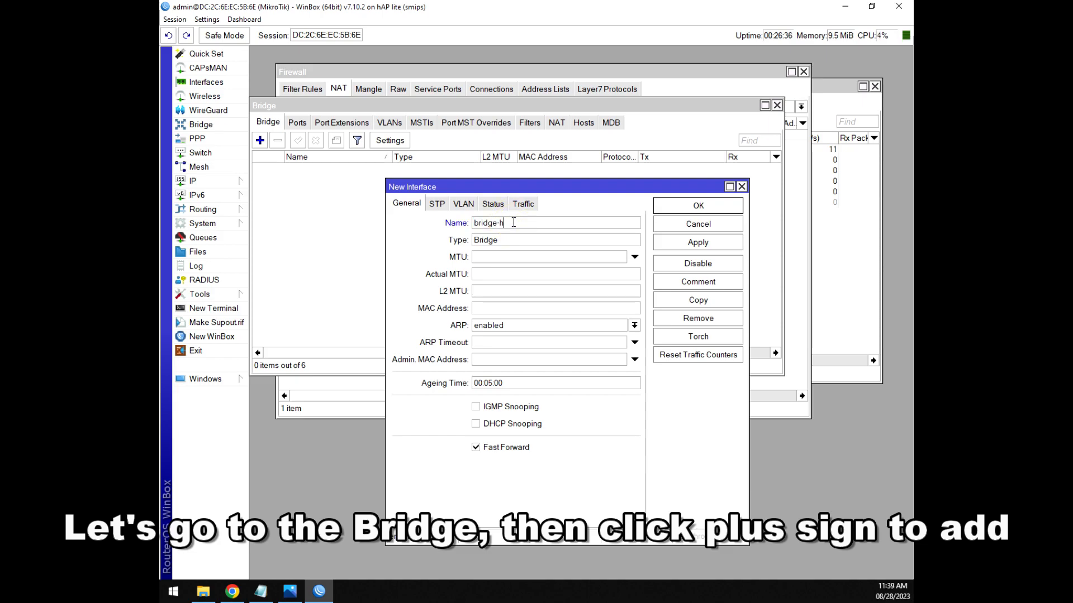
type("-hotspot")
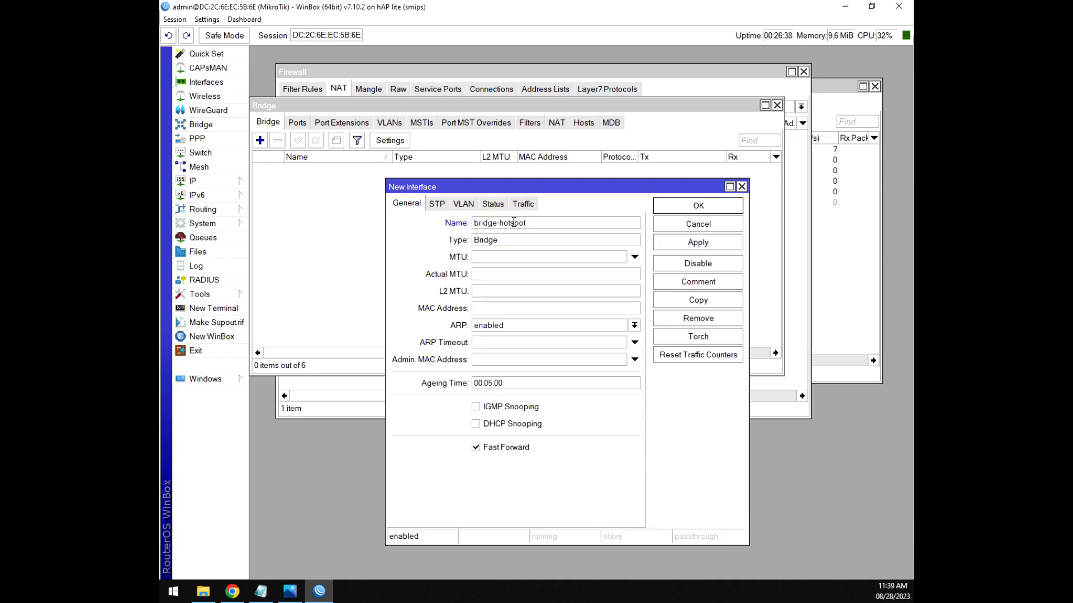
left_click(674, 207)
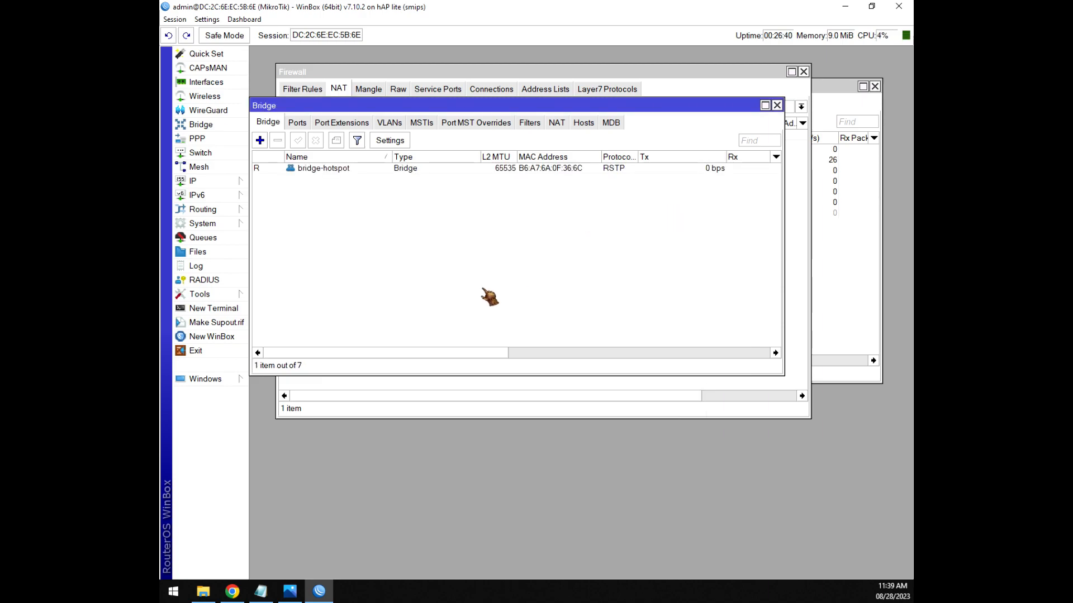
left_click(261, 591)
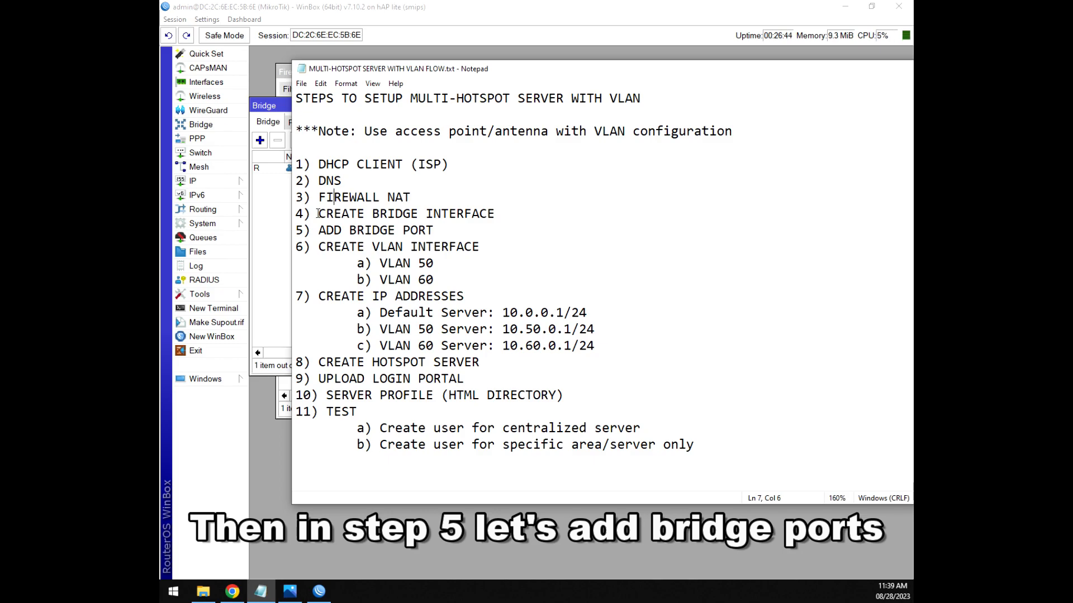
Add ether2 as a port of bridge-hotspot in Bridge Ports.
left_click_drag(320, 230, 429, 233)
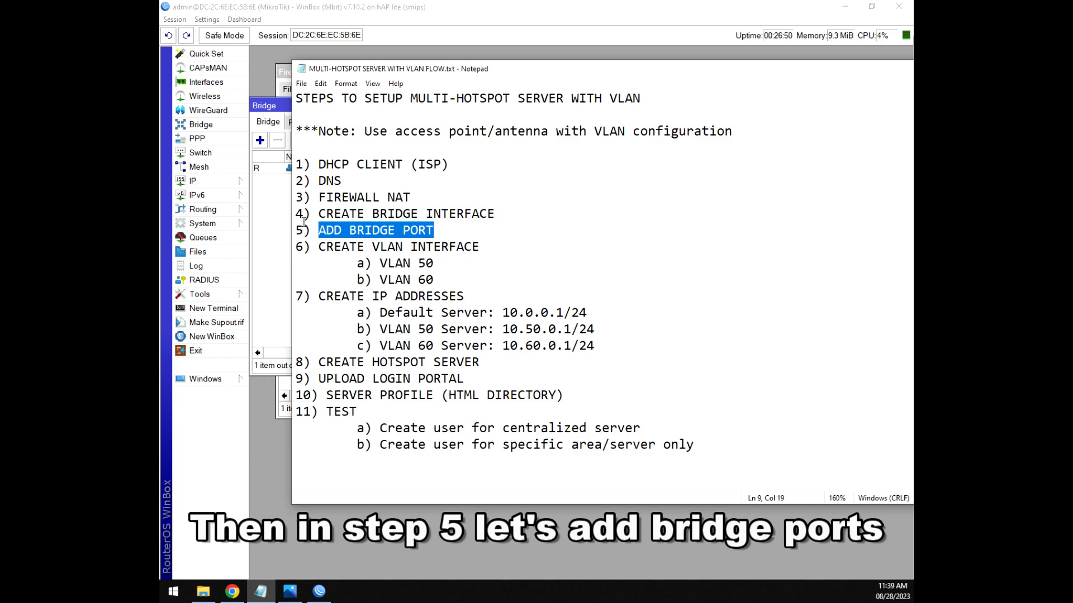
left_click(282, 198)
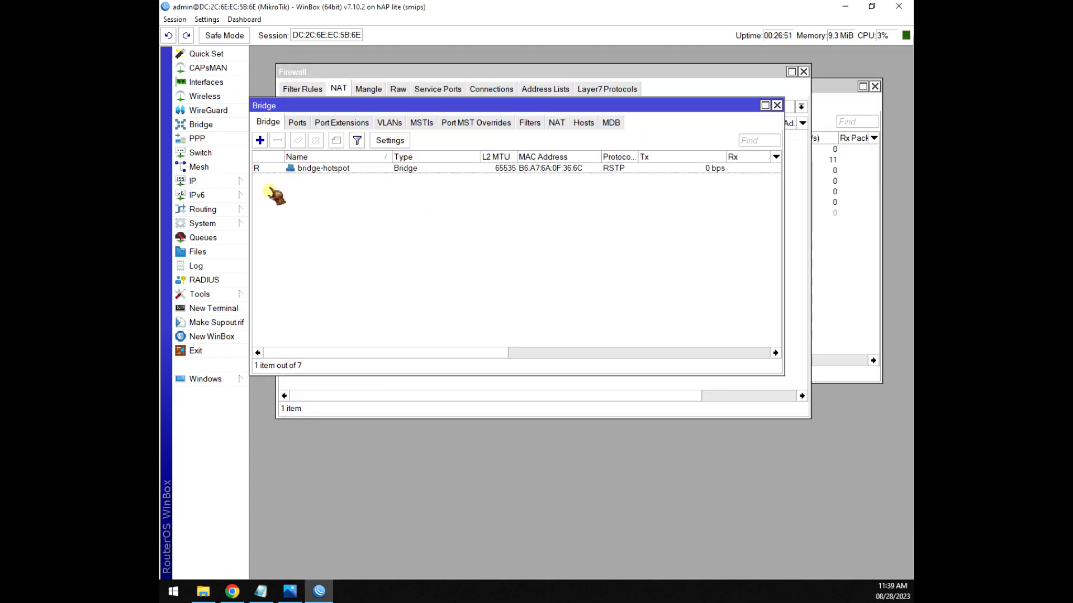
left_click(298, 124)
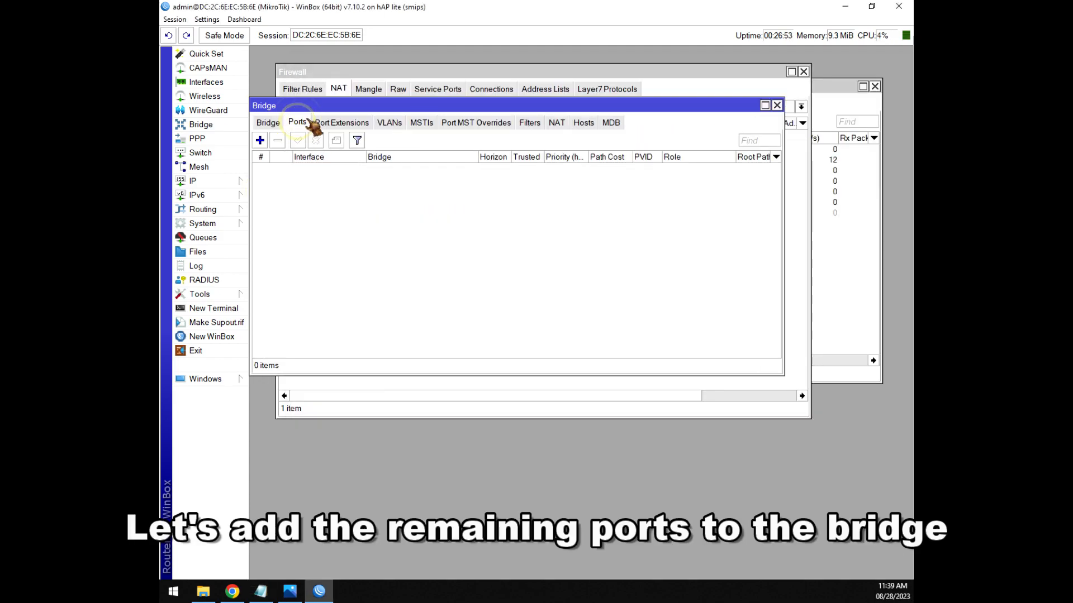
left_click(260, 140)
left_click_drag(591, 263, 549, 196)
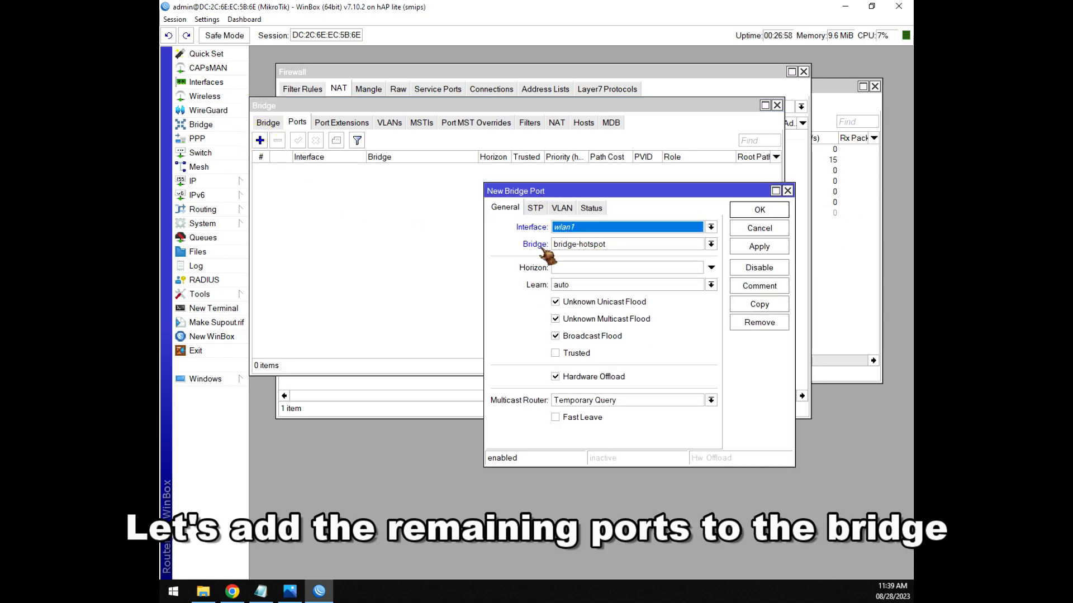
left_click(585, 227)
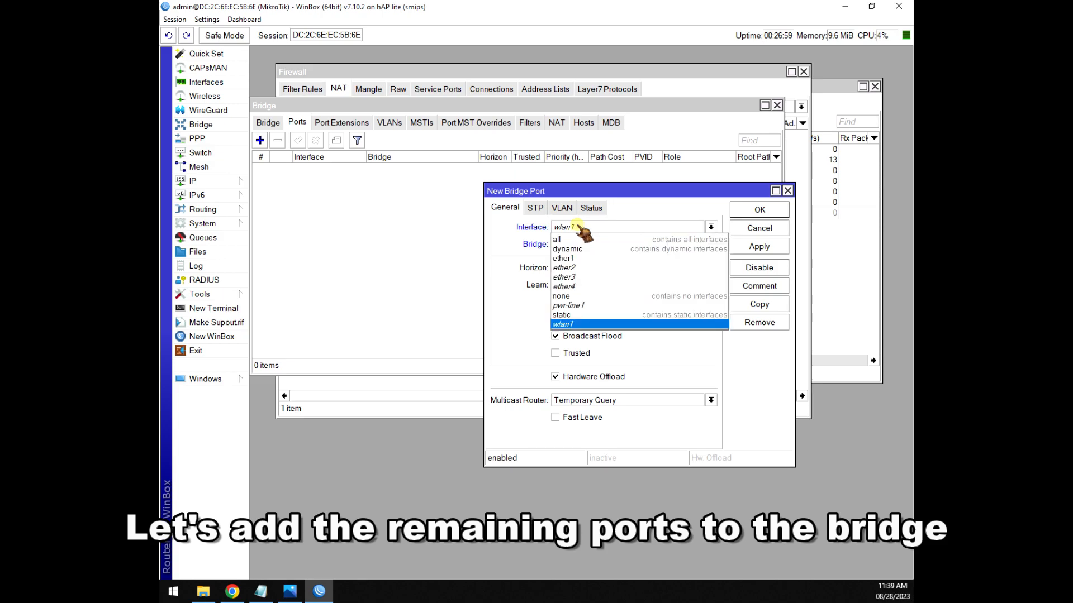
left_click(579, 268)
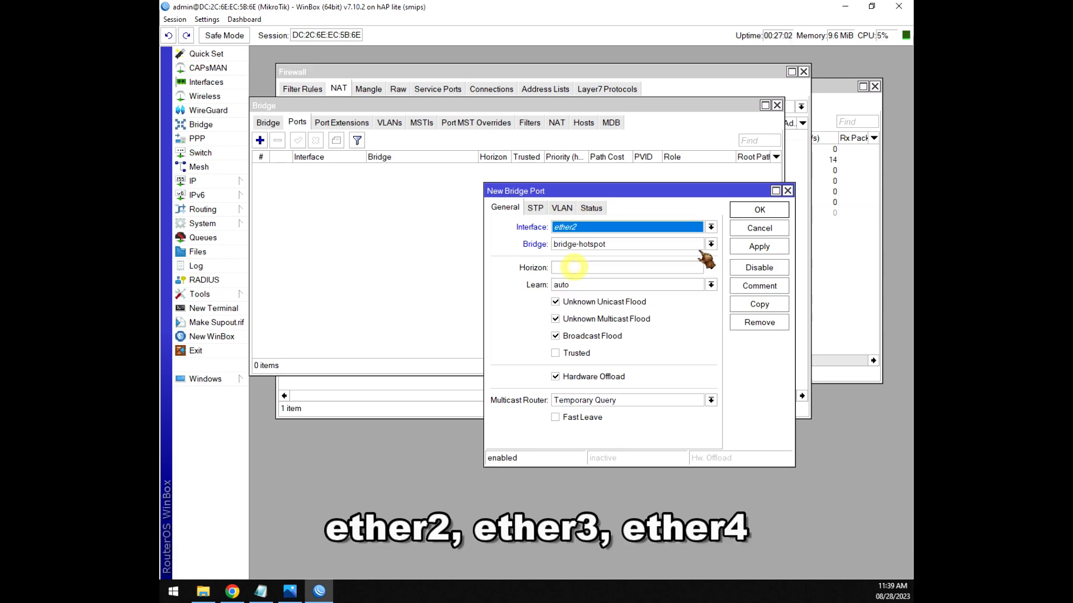
left_click(760, 212)
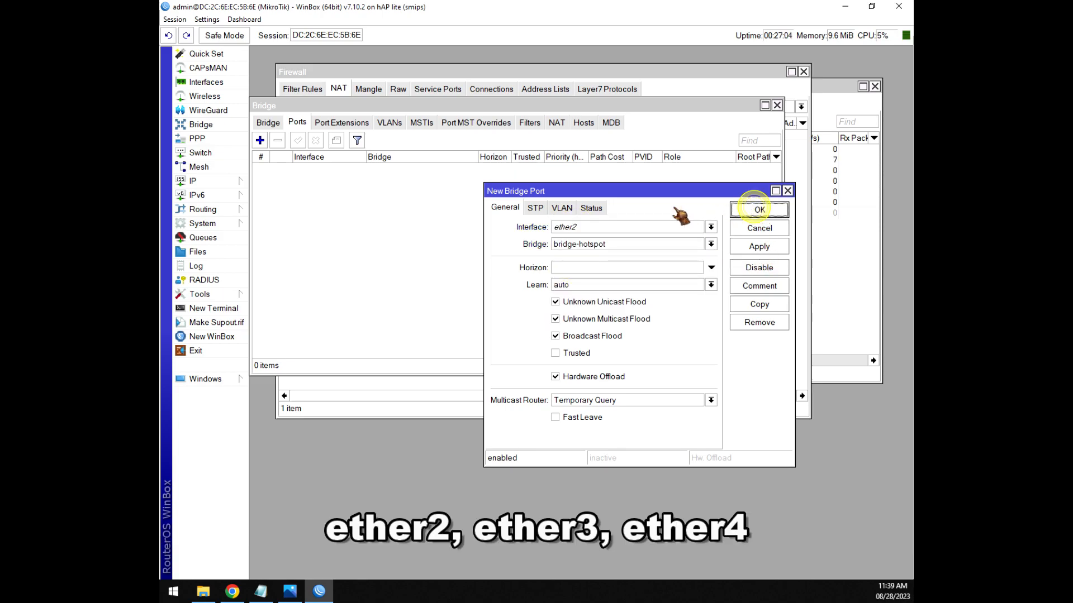
Add ether3, ether4 and wlan1 as further ports of bridge-hotspot.
left_click(260, 140)
left_click(578, 227)
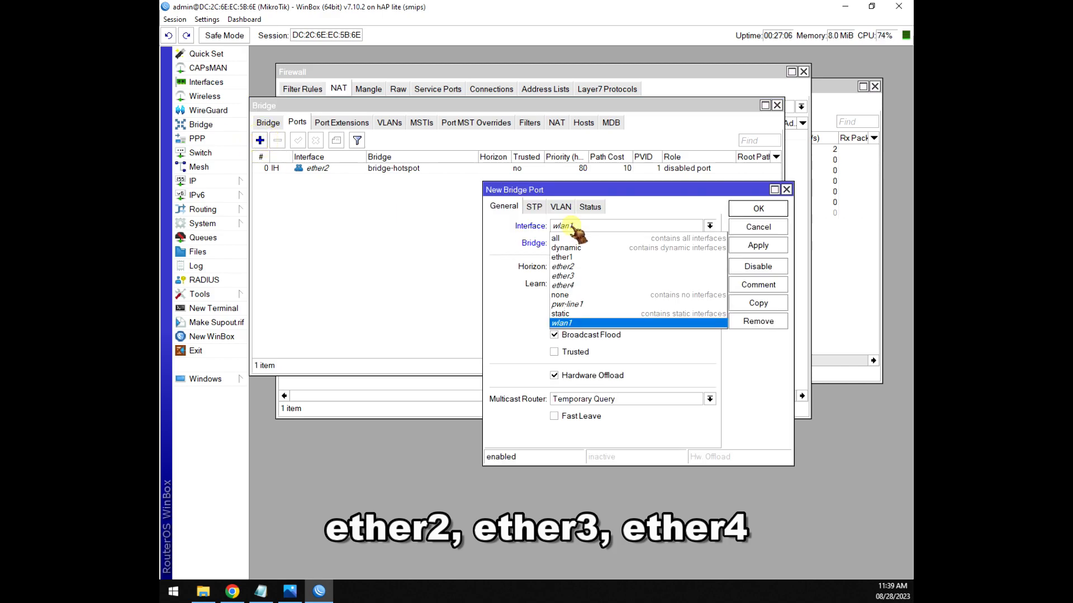
left_click(571, 276)
left_click(758, 208)
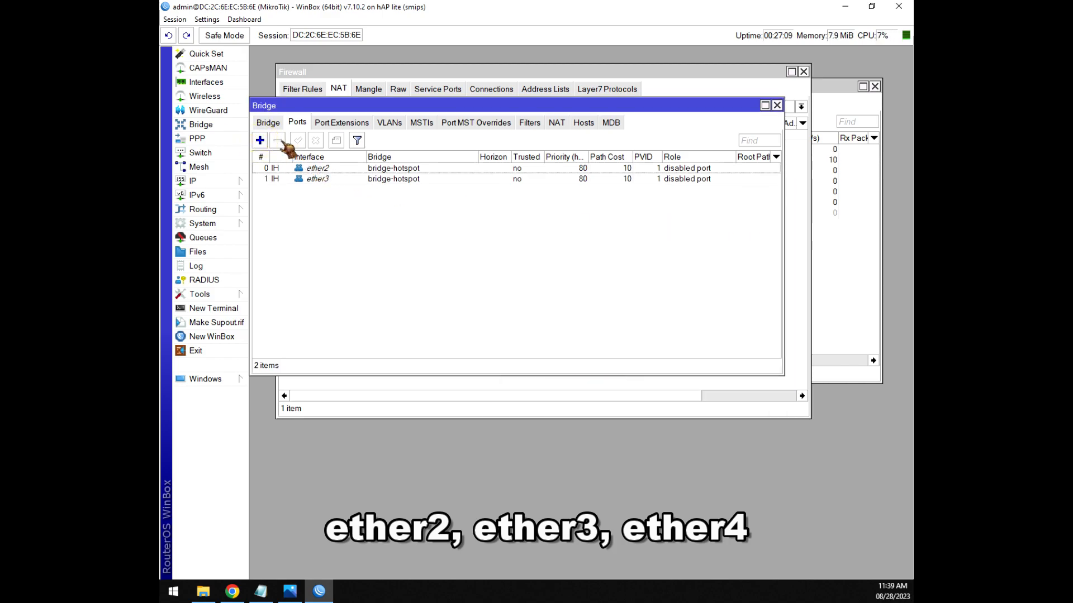
left_click(259, 140)
left_click(575, 226)
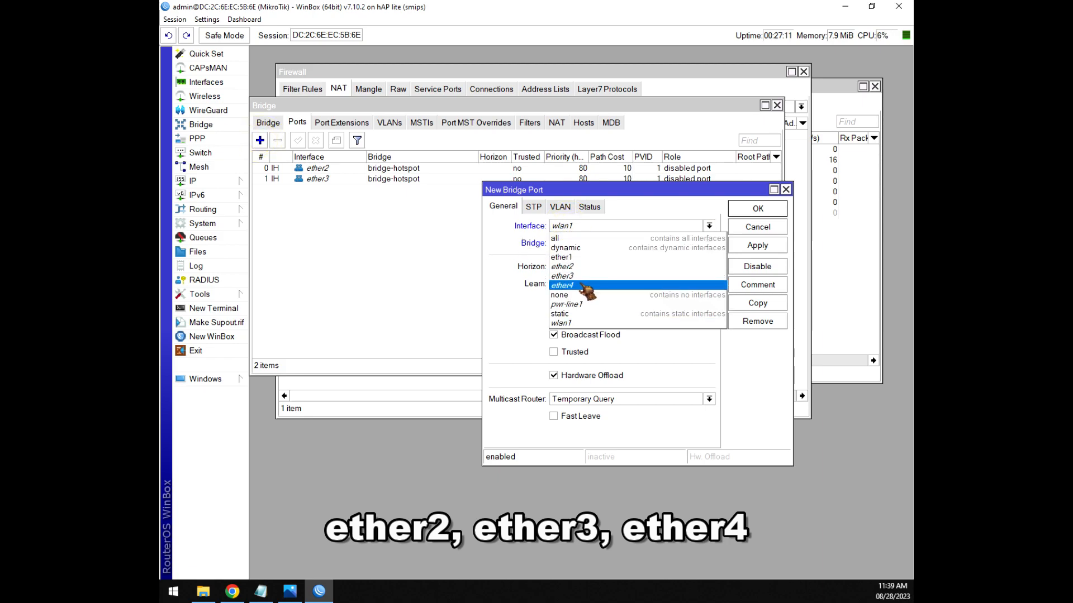
left_click(577, 286)
left_click(758, 209)
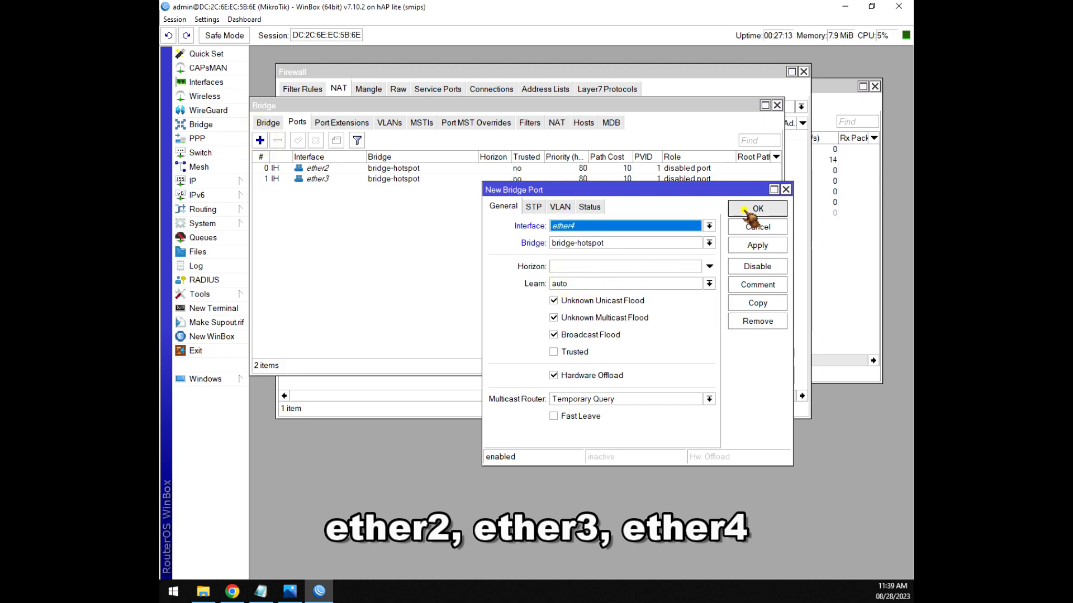
left_click(260, 140)
left_click(581, 227)
left_click(582, 227)
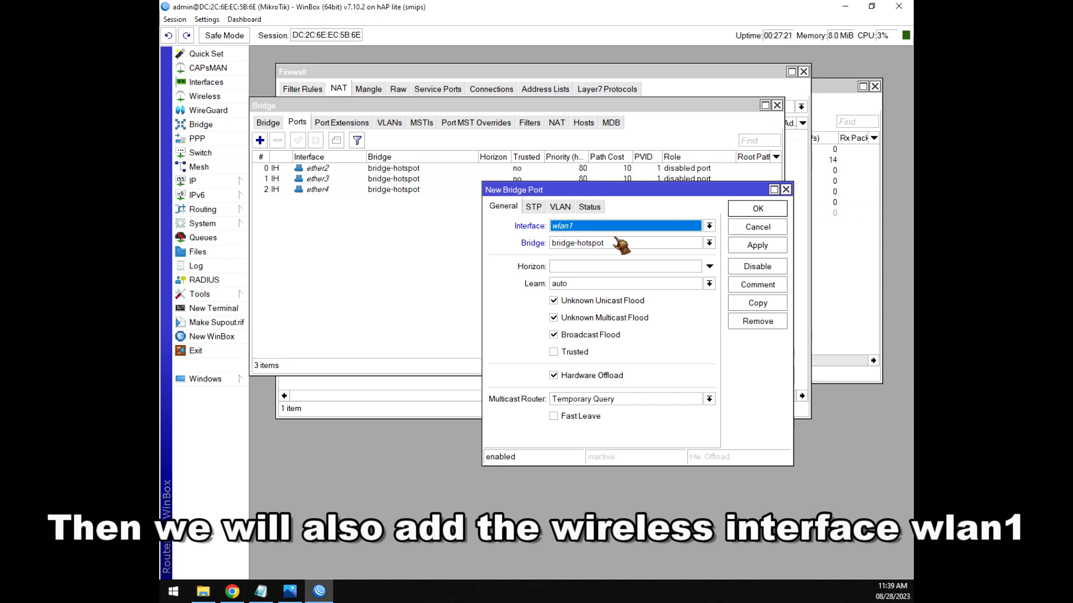
left_click(758, 208)
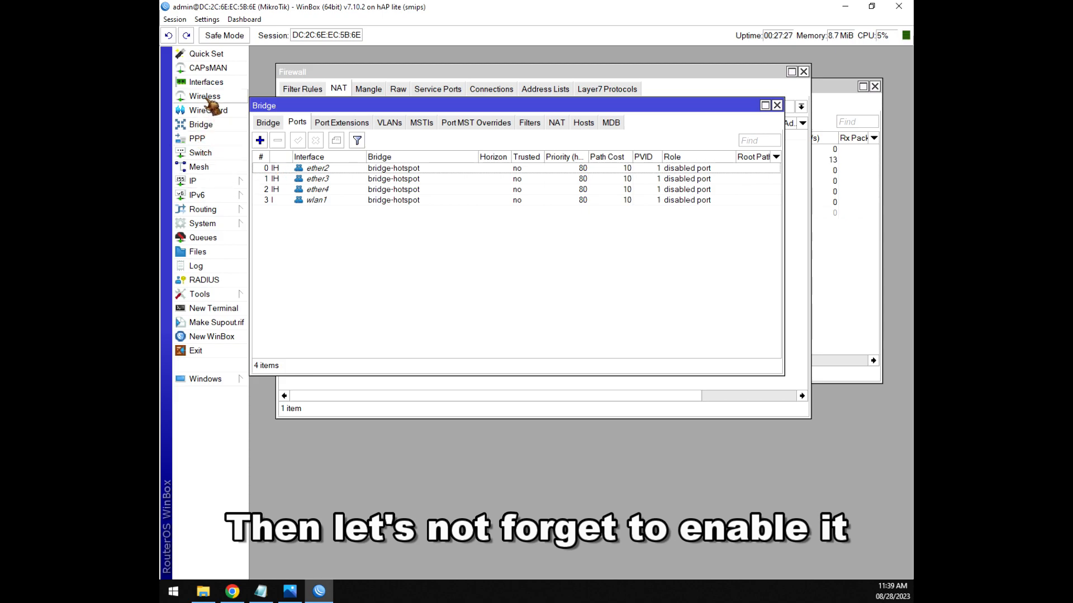
Enable the disabled wlan1 interface from the interface list.
left_click_drag(341, 105, 486, 158)
left_click(206, 83)
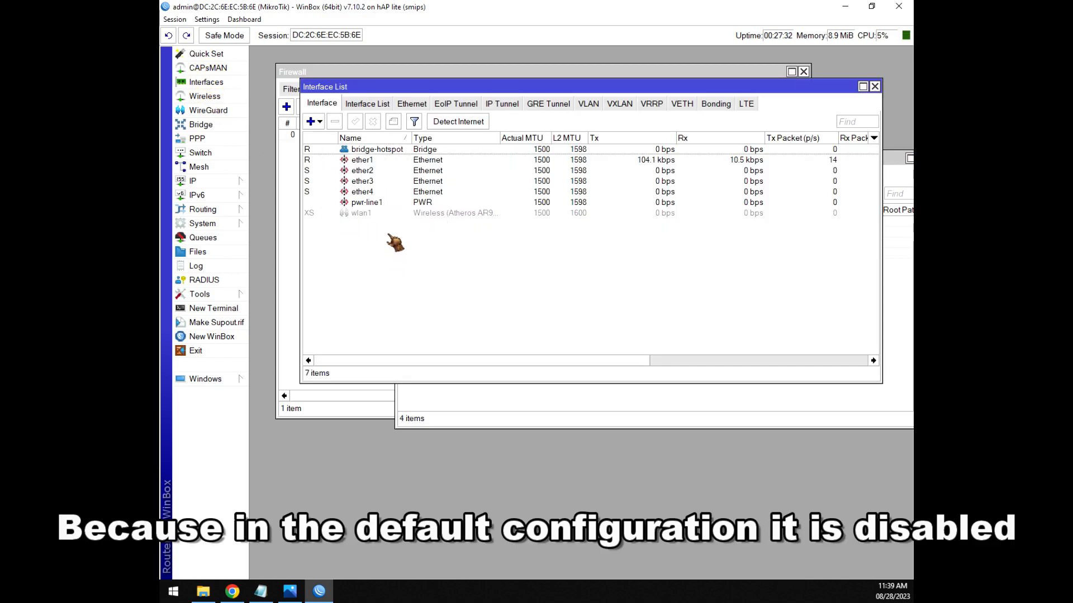
left_click(362, 214)
left_click(356, 122)
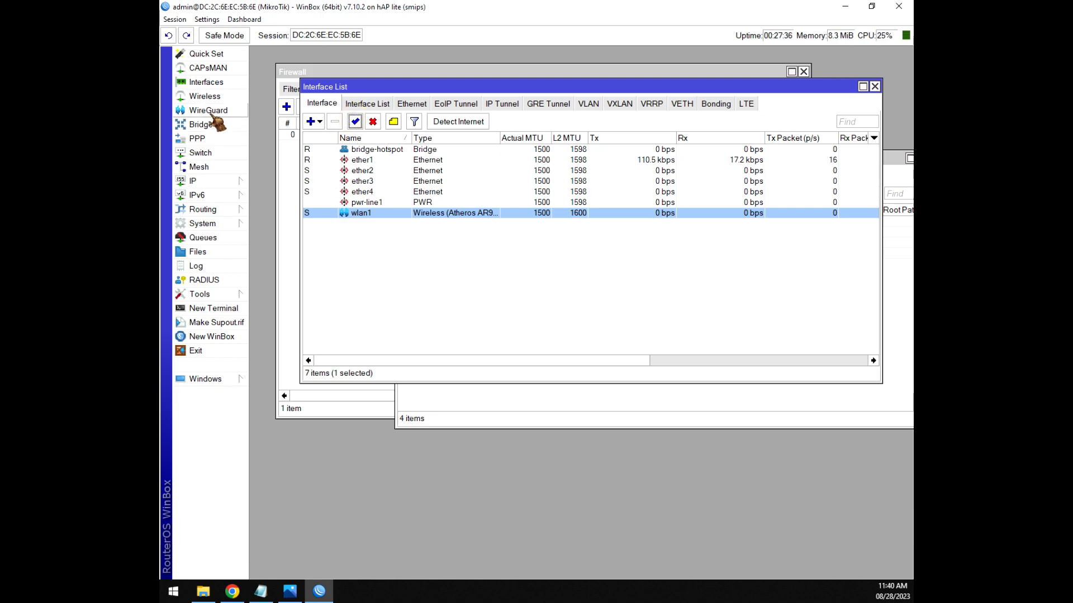
Set wlan1 to ap bridge mode with SSID MikroTik and apply.
left_click(204, 96)
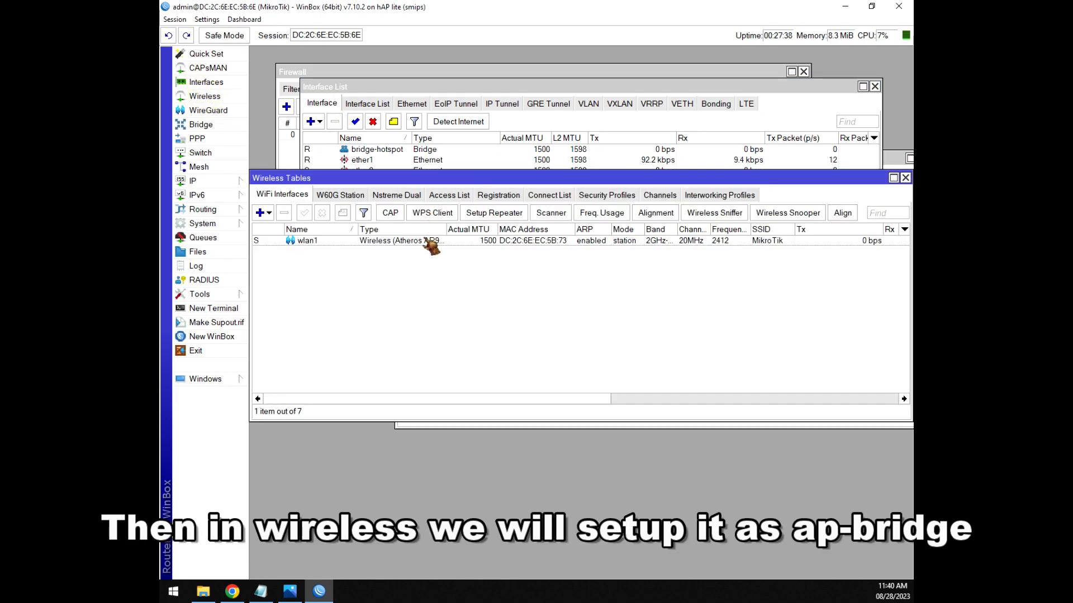
left_click(602, 243)
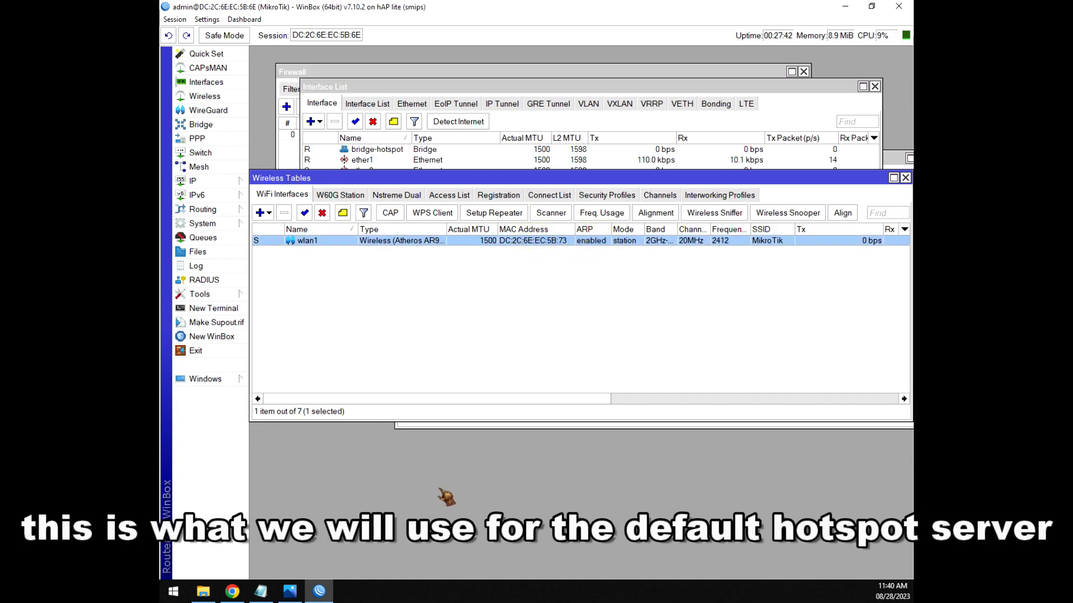
double_click(549, 240)
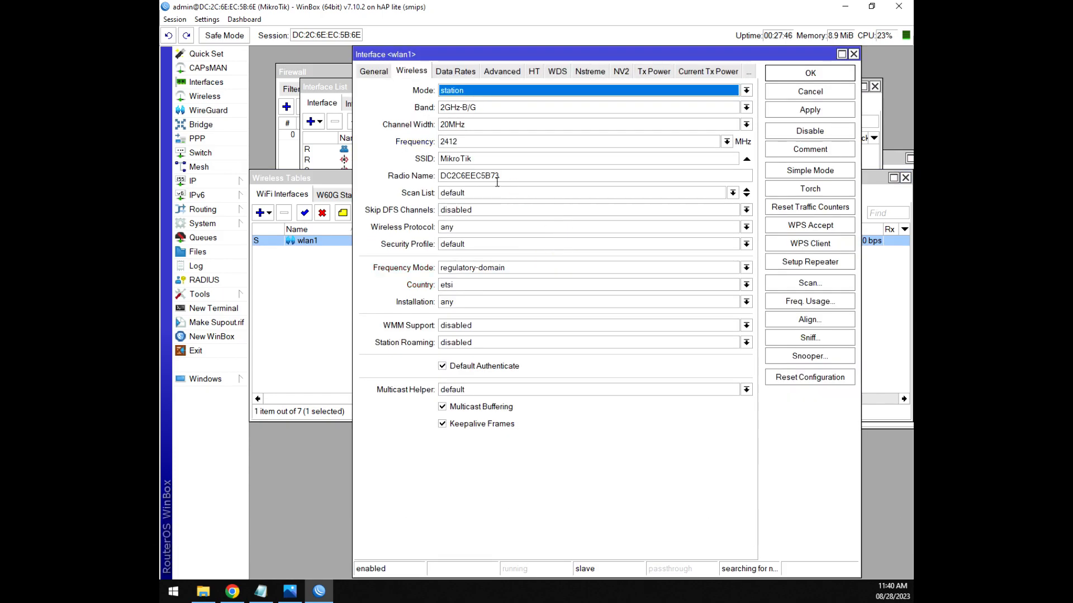
left_click(506, 91)
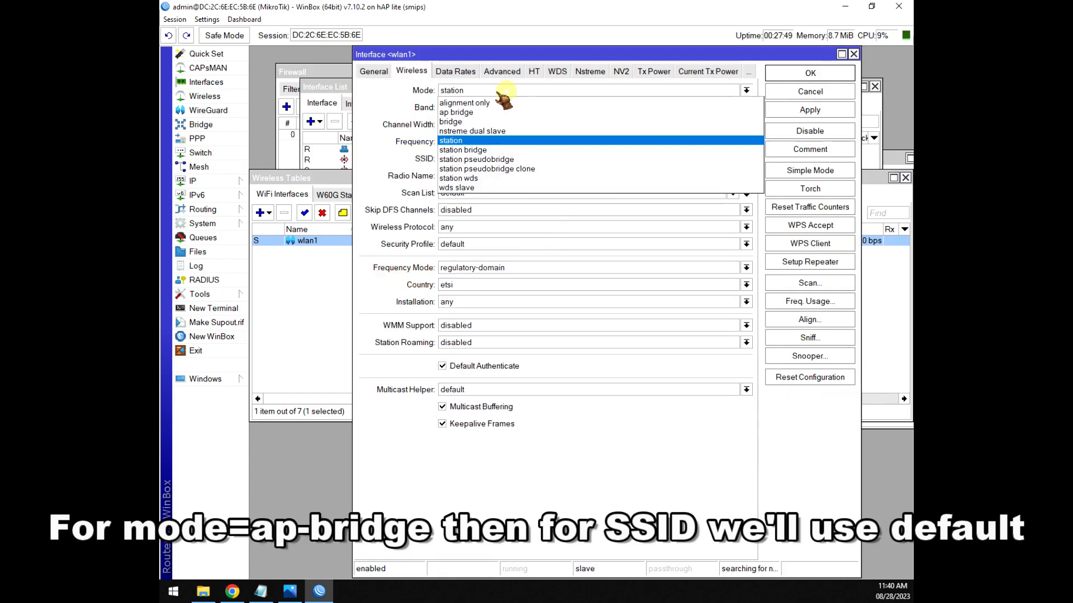
left_click(469, 112)
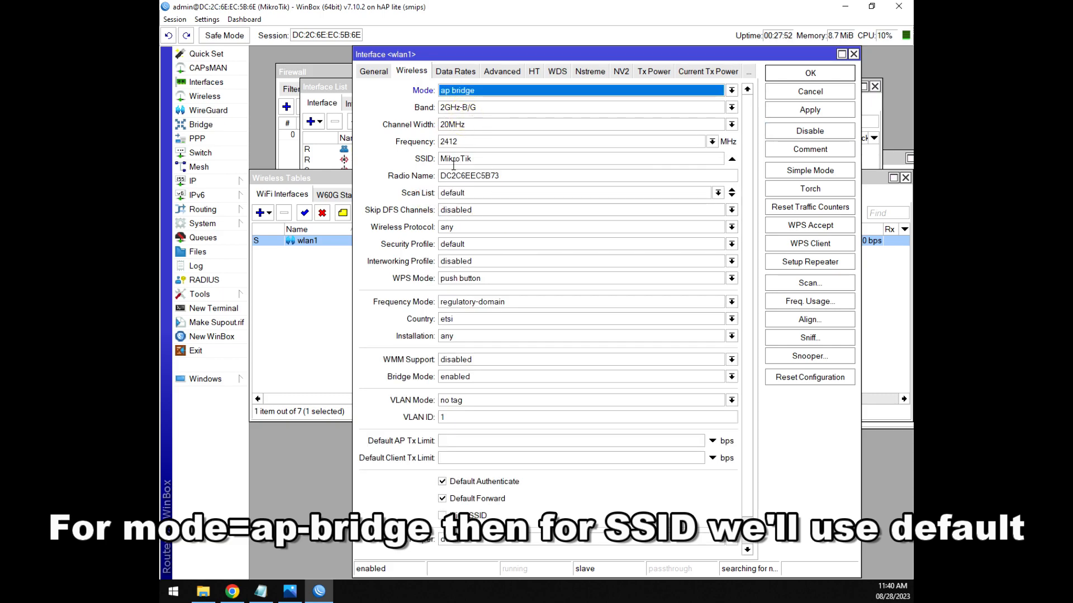
double_click(506, 159)
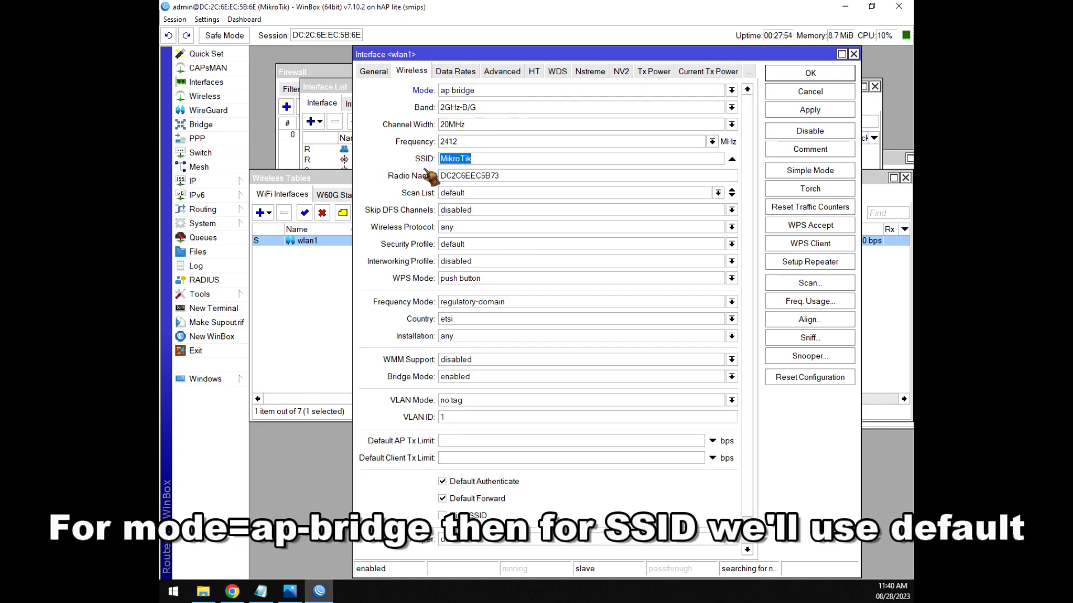
left_click(782, 76)
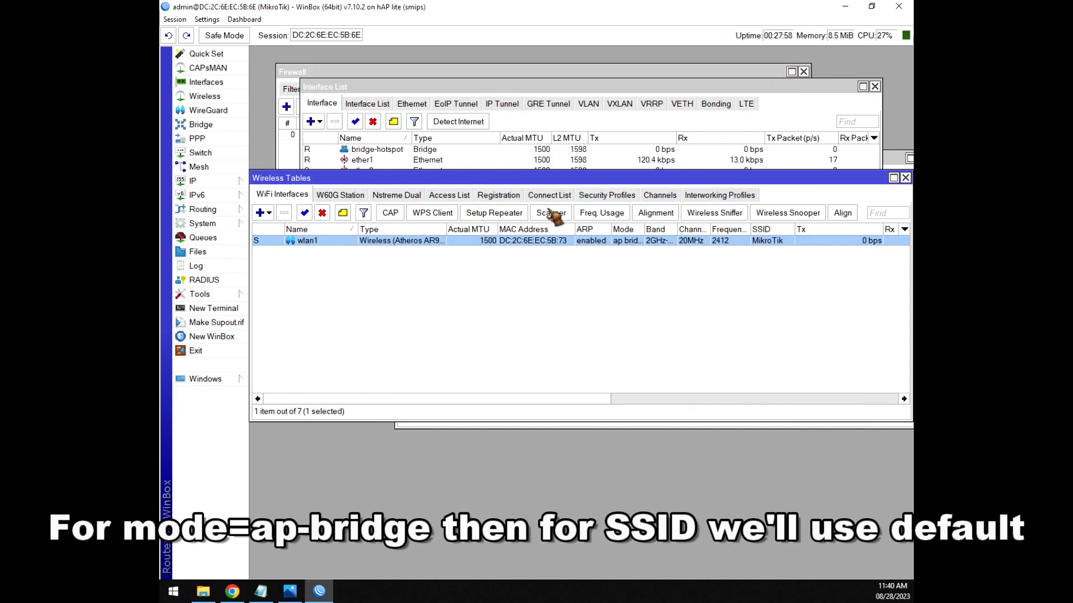
Close the wireless, interface and bridge port windows and return to the Notepad checklist.
left_click(905, 178)
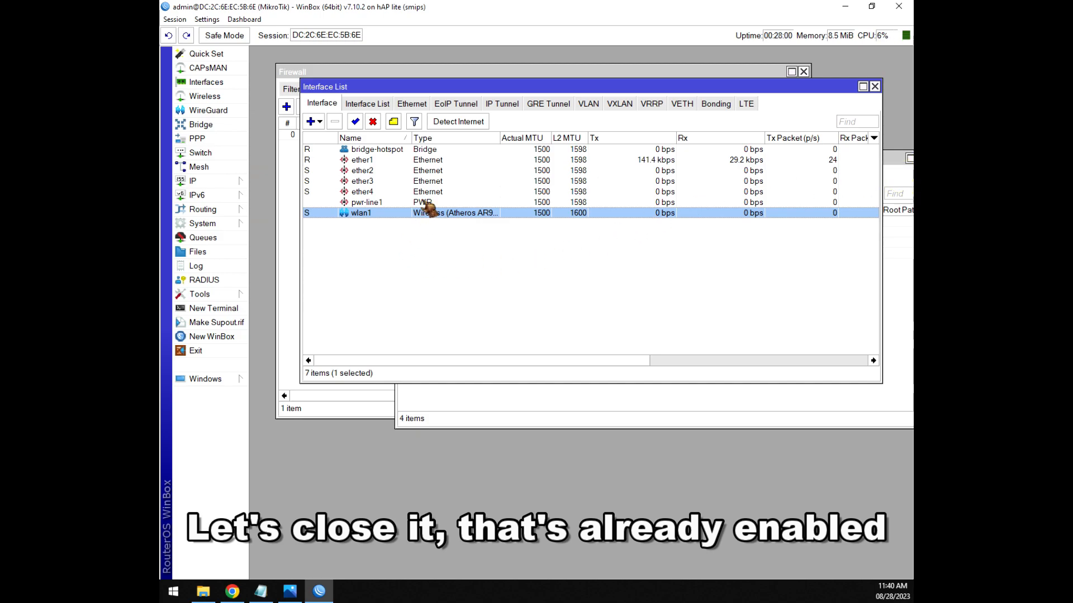
left_click(874, 87)
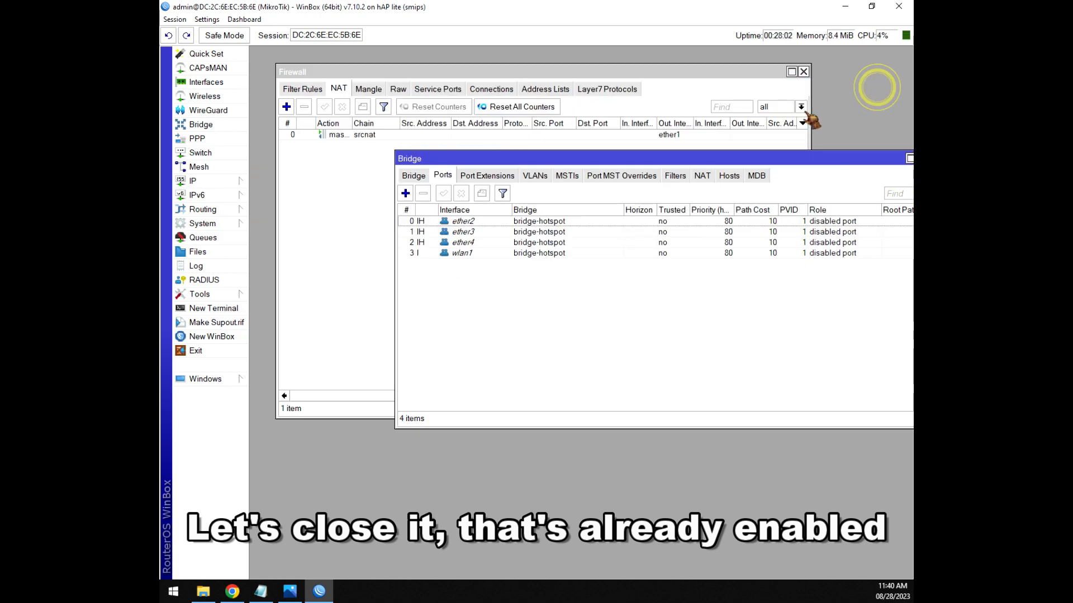
left_click(492, 254)
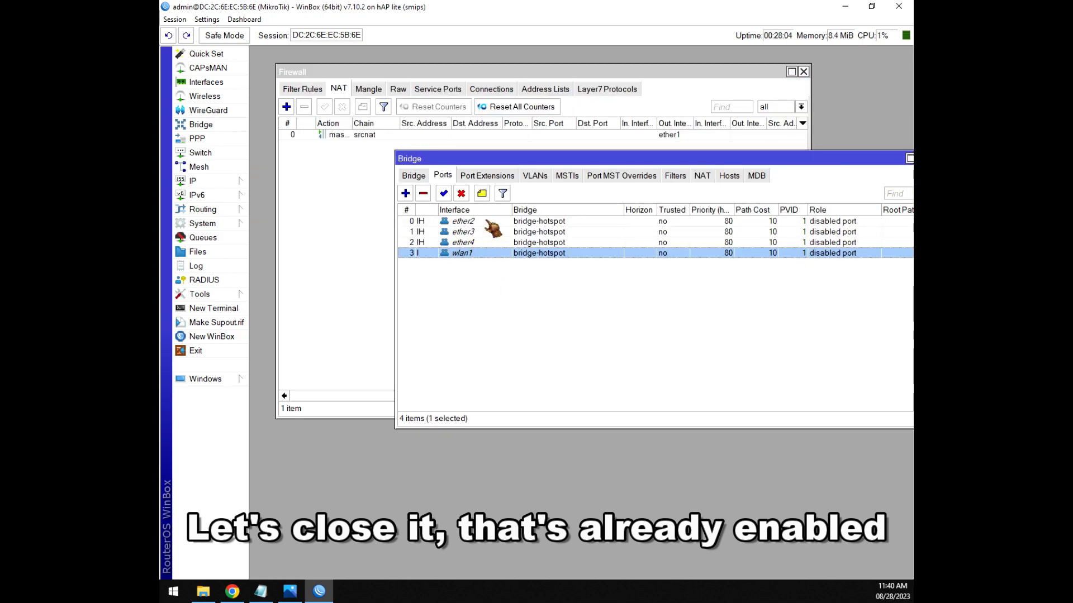
left_click_drag(820, 162, 693, 176)
left_click(794, 173)
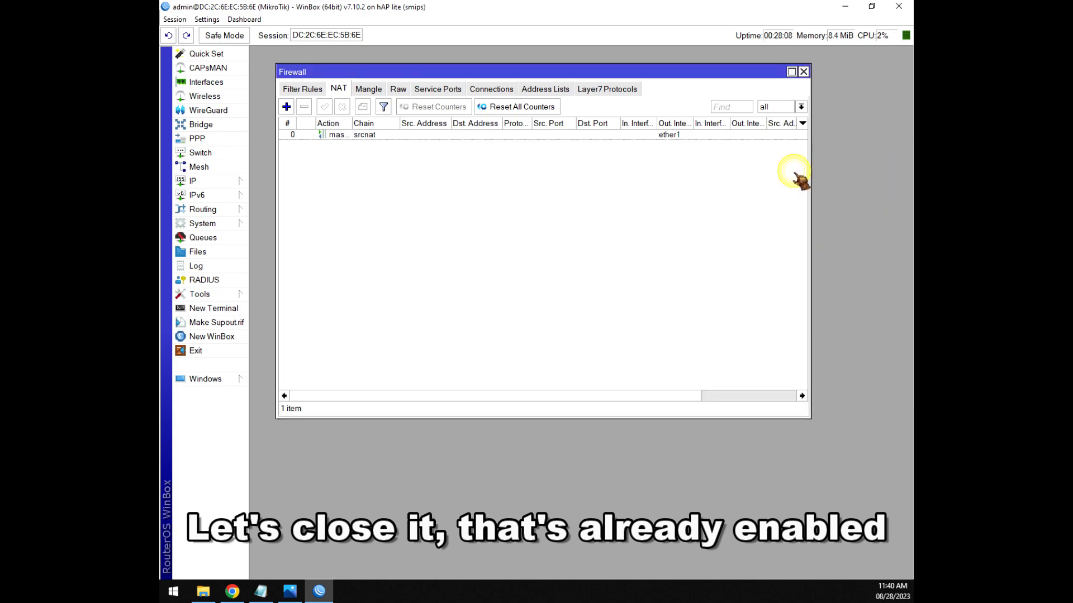
left_click(260, 591)
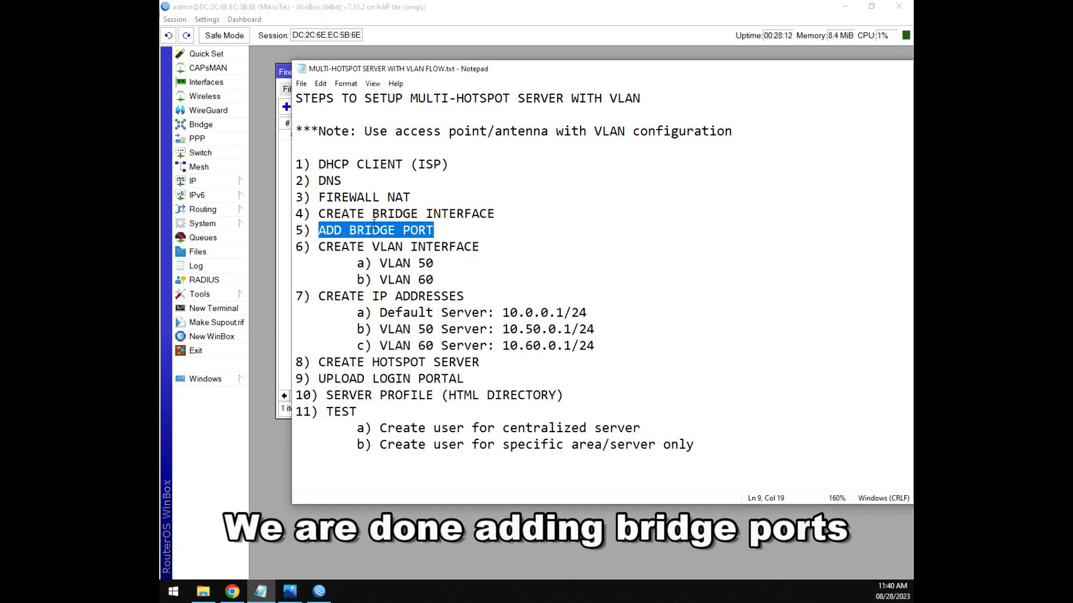
left_click(444, 232)
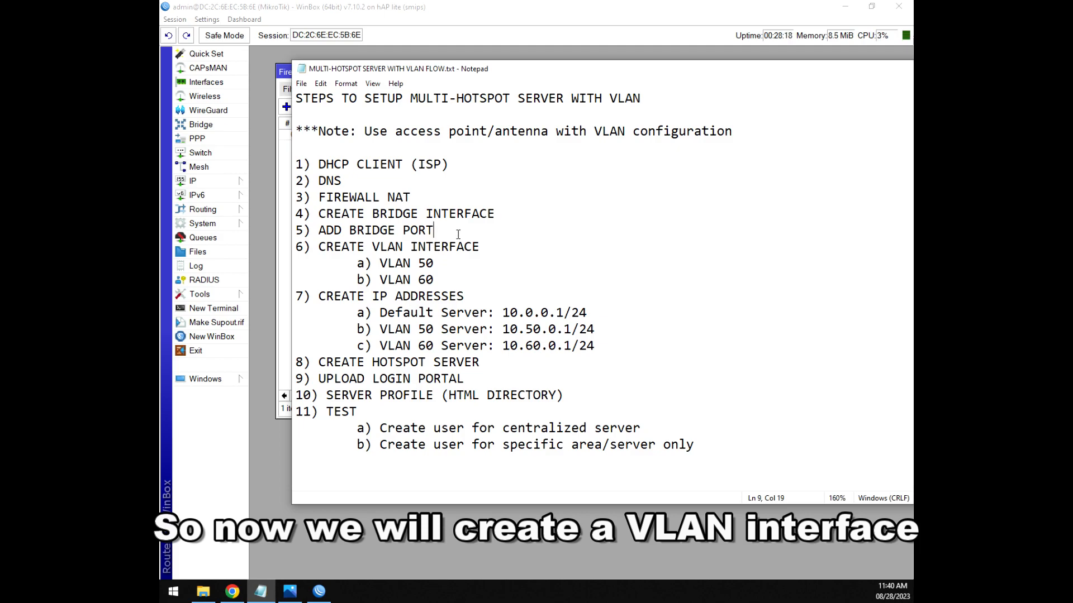
left_click_drag(490, 248, 395, 251)
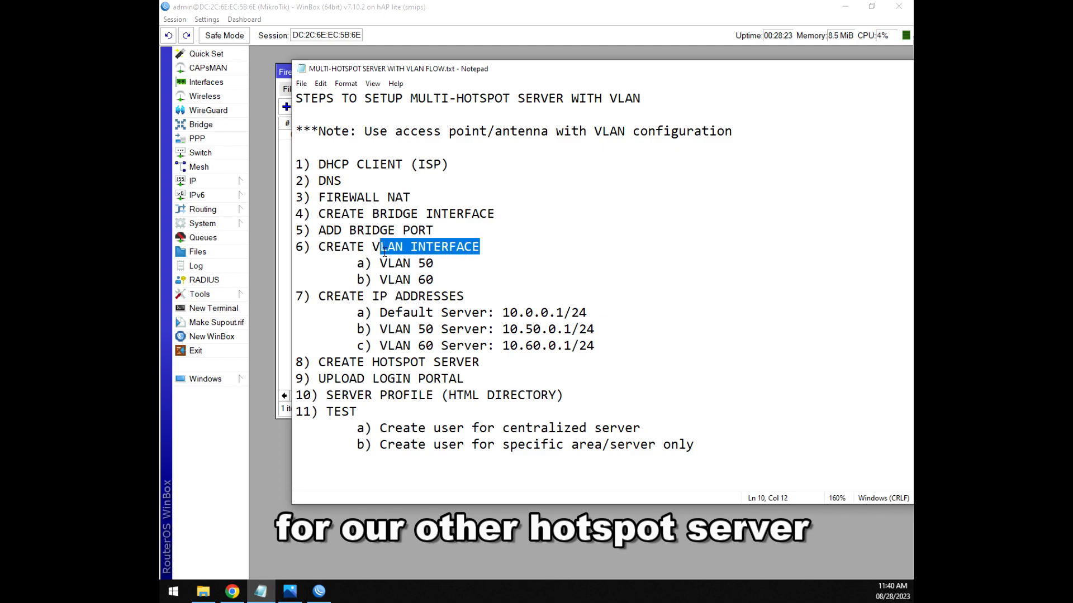
left_click(494, 252)
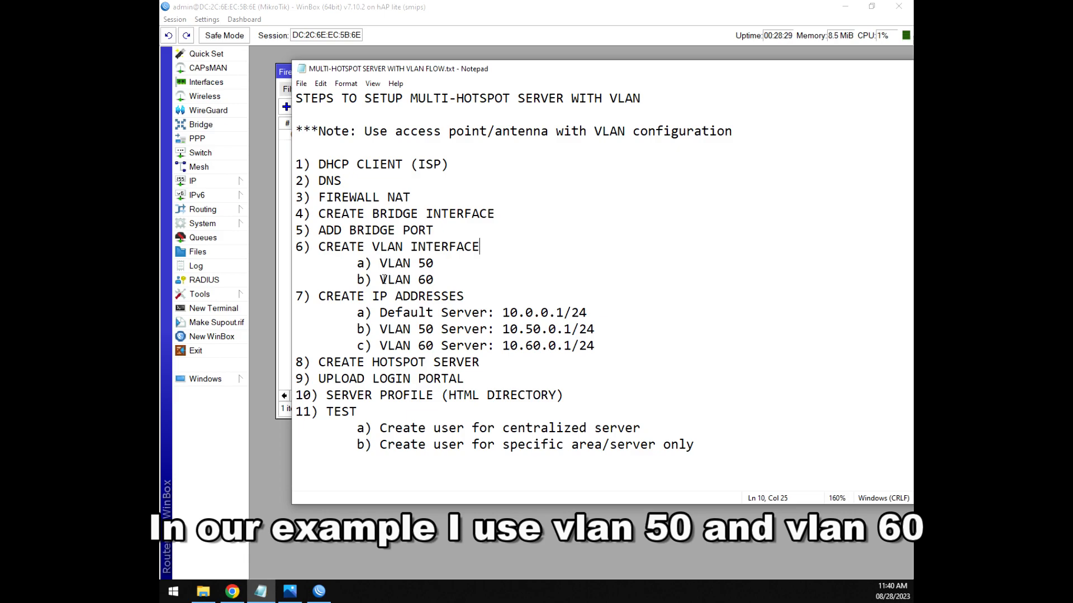
left_click_drag(436, 279, 379, 280)
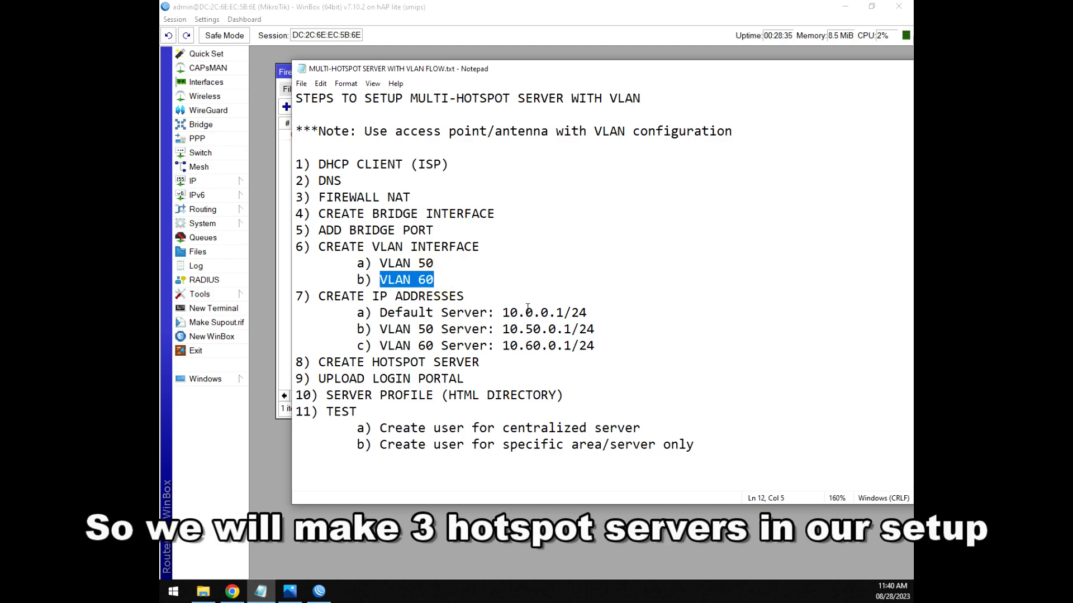
left_click(438, 263)
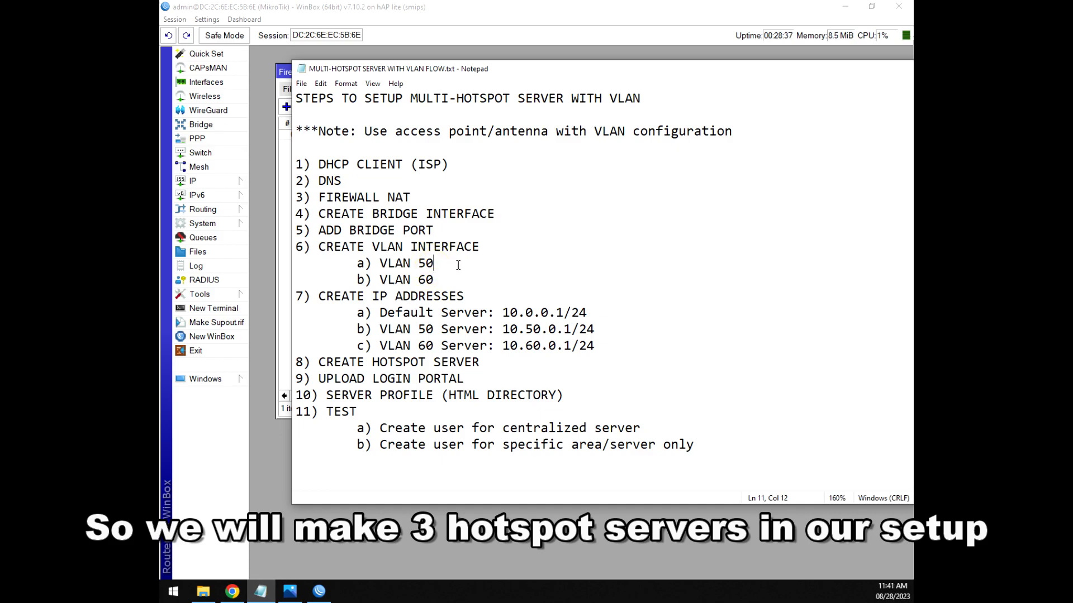
left_click(328, 595)
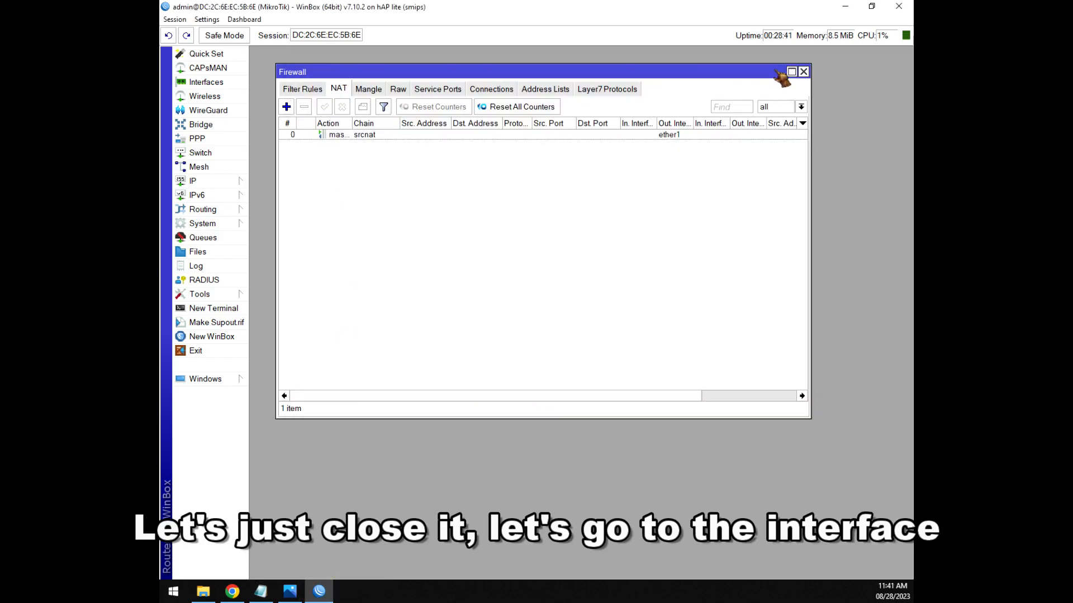
After closing Firewall, add vlan50 in the Interfaces VLAN tab with VLAN ID 50 on bridge-hotspot.
left_click(803, 72)
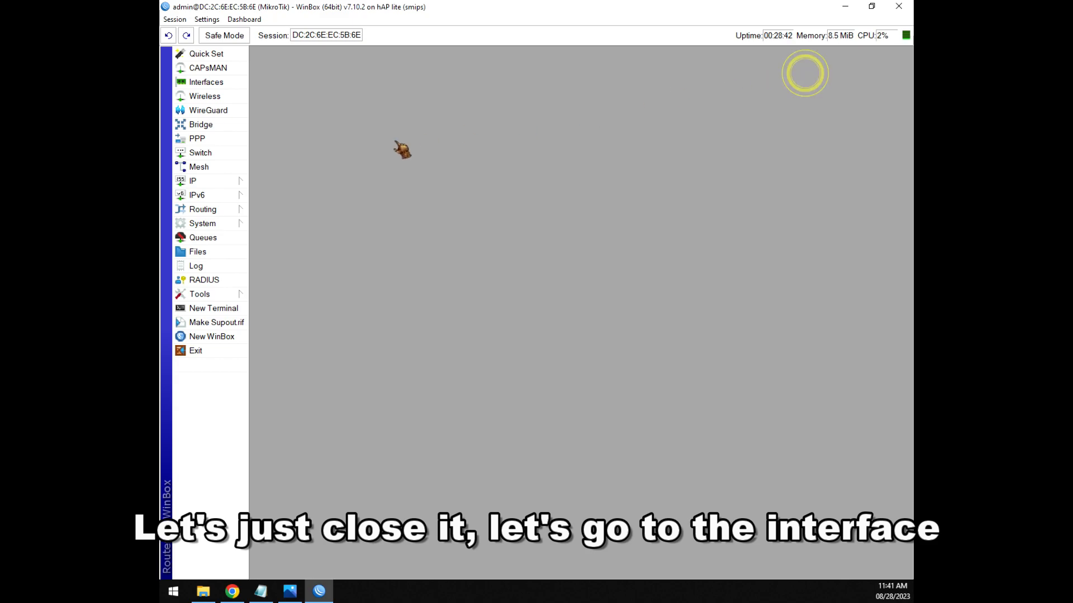
left_click(215, 84)
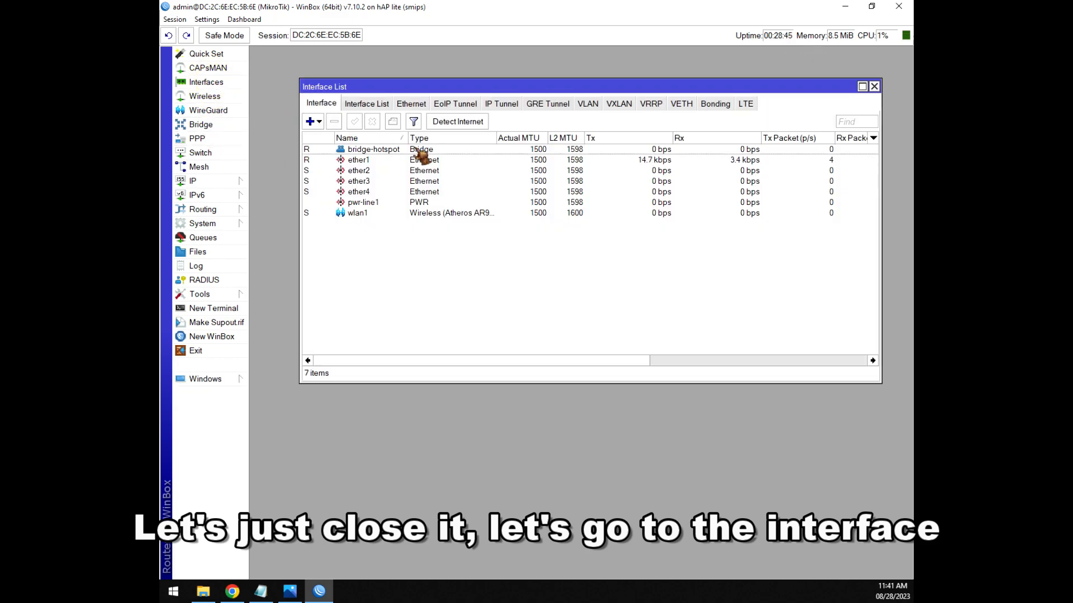
left_click(591, 106)
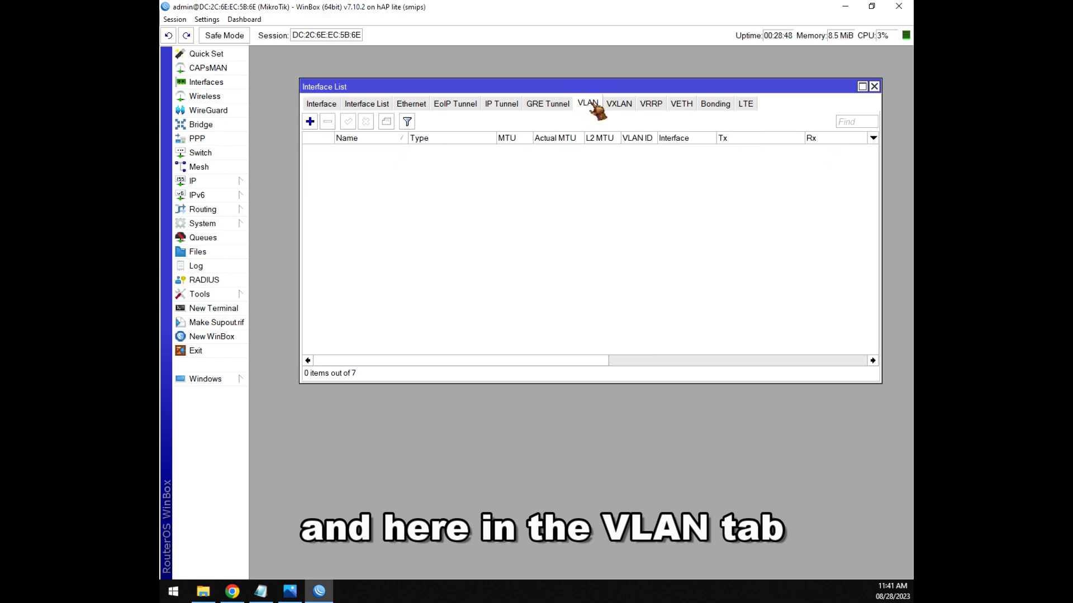
left_click(312, 125)
left_click(493, 194)
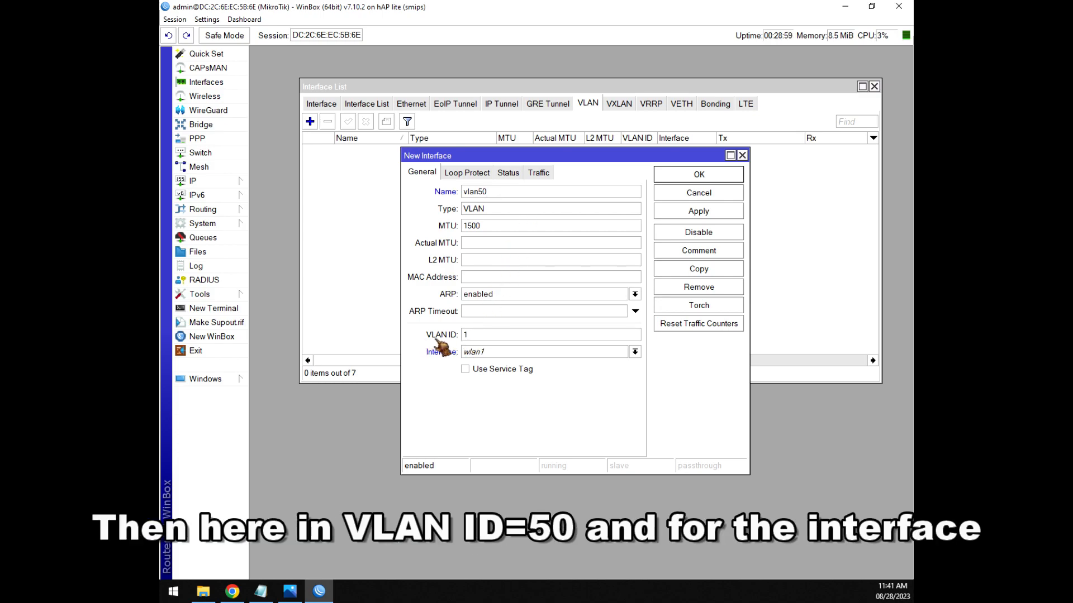
double_click(481, 335)
type("50")
left_click(484, 357)
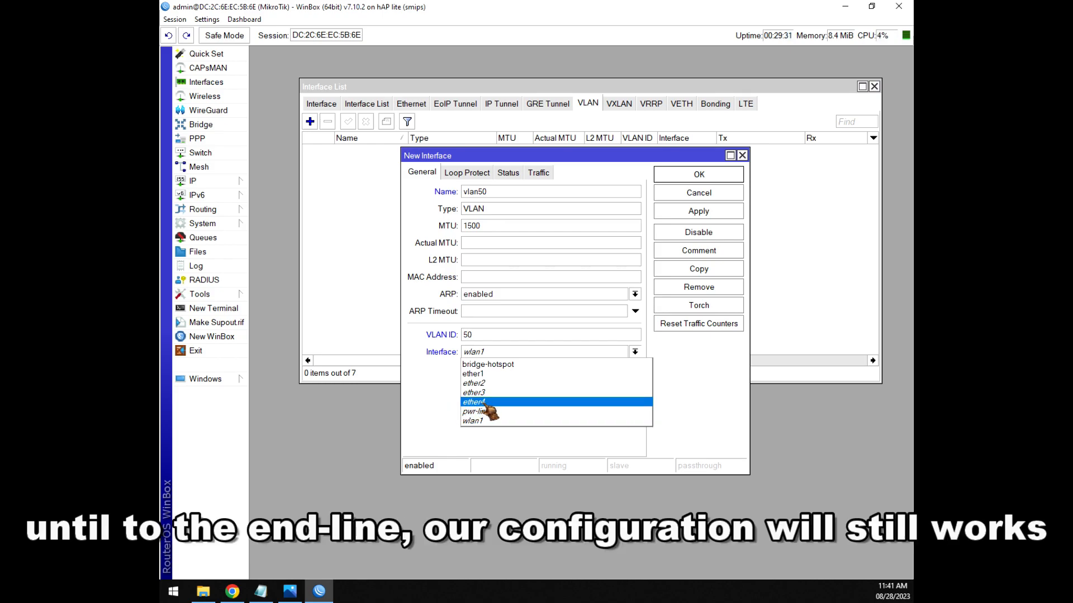
left_click(492, 364)
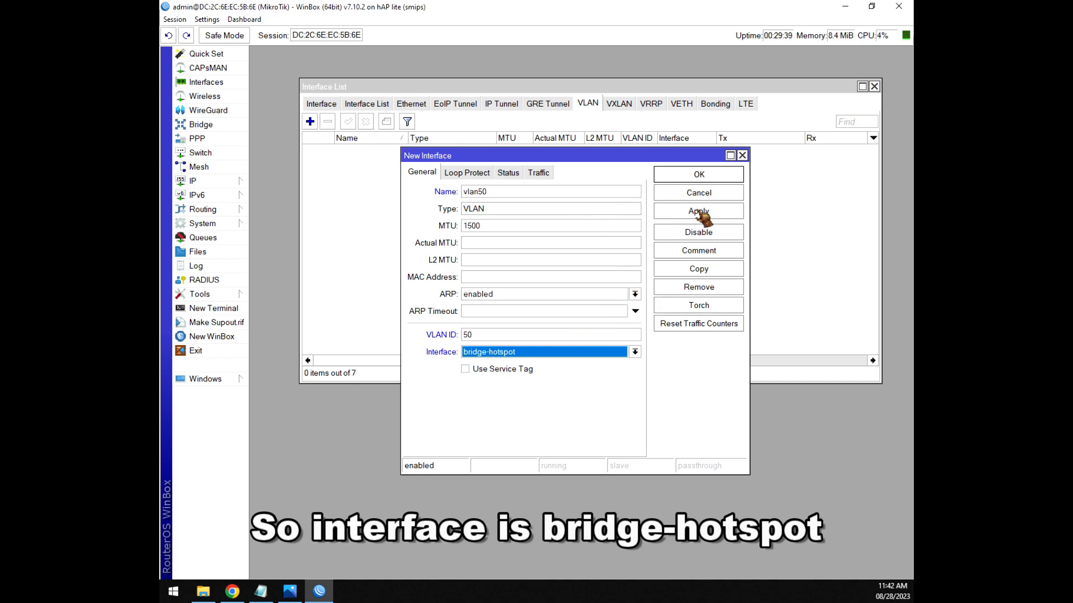
left_click(699, 176)
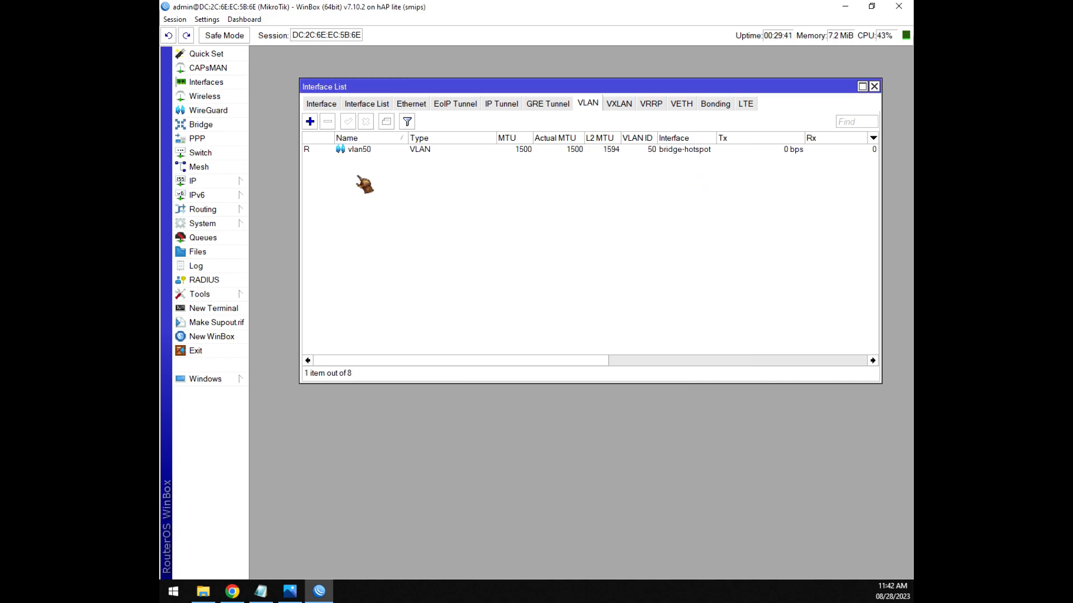
Add VLAN interface vlan60 with VLAN ID 60 on bridge-hotspot.
left_click(310, 122)
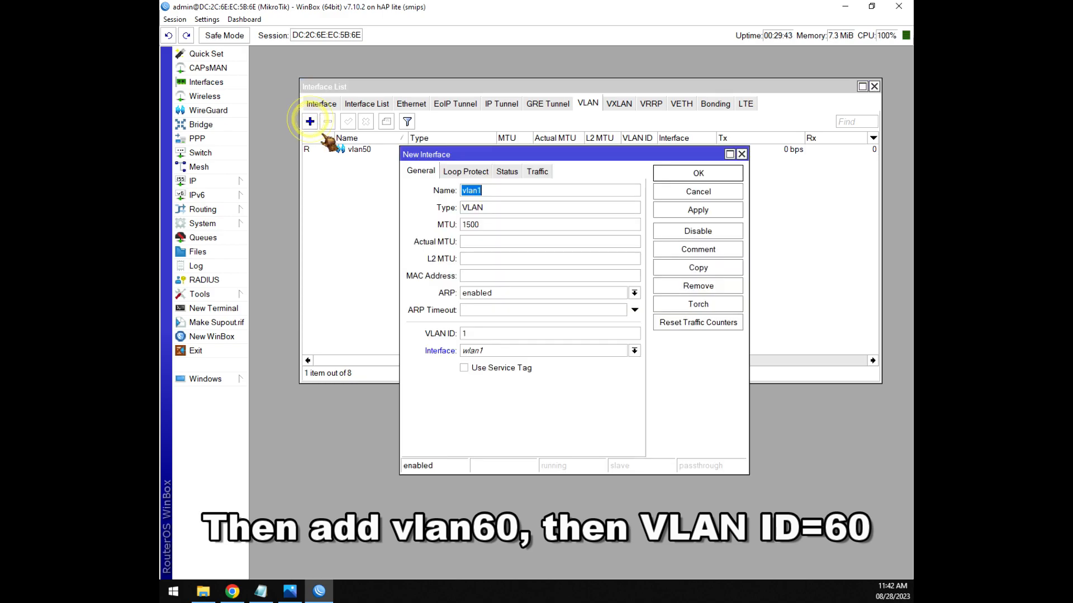
left_click(497, 191)
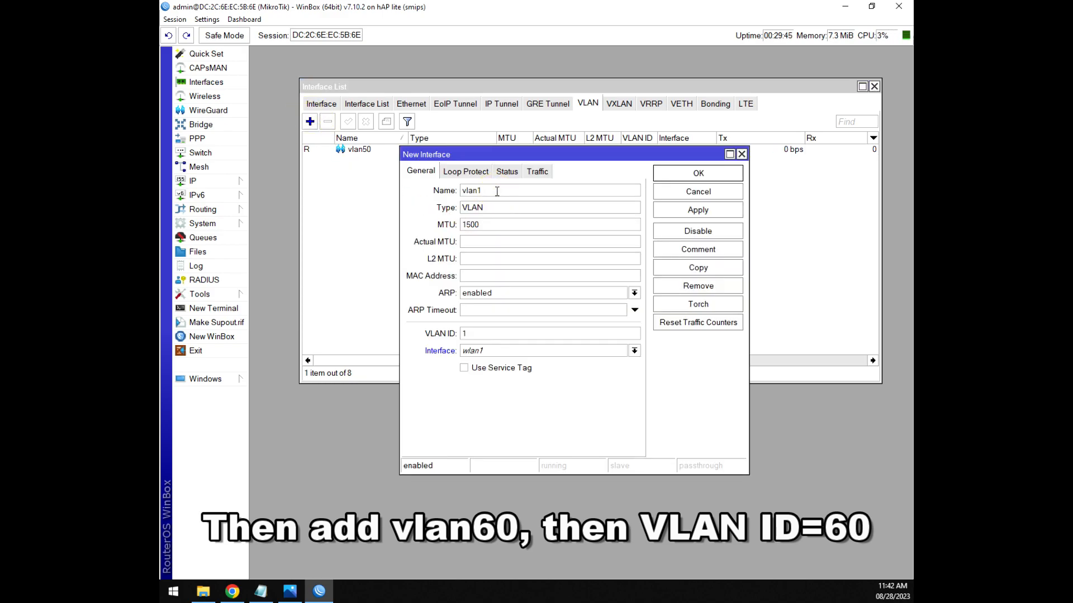
type("60")
double_click(461, 335)
type("60")
left_click(506, 352)
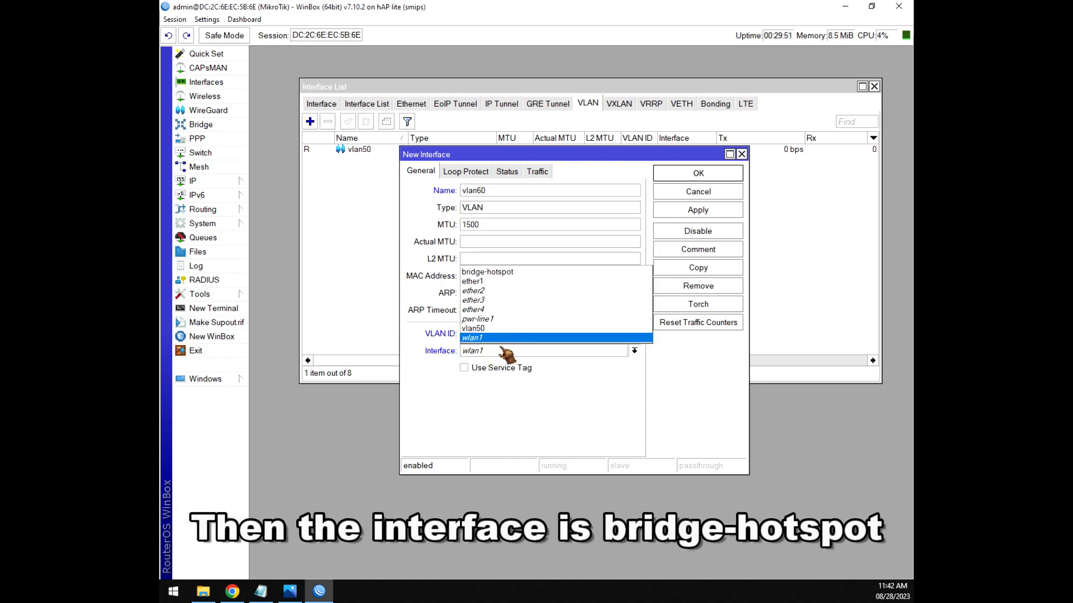
left_click(494, 273)
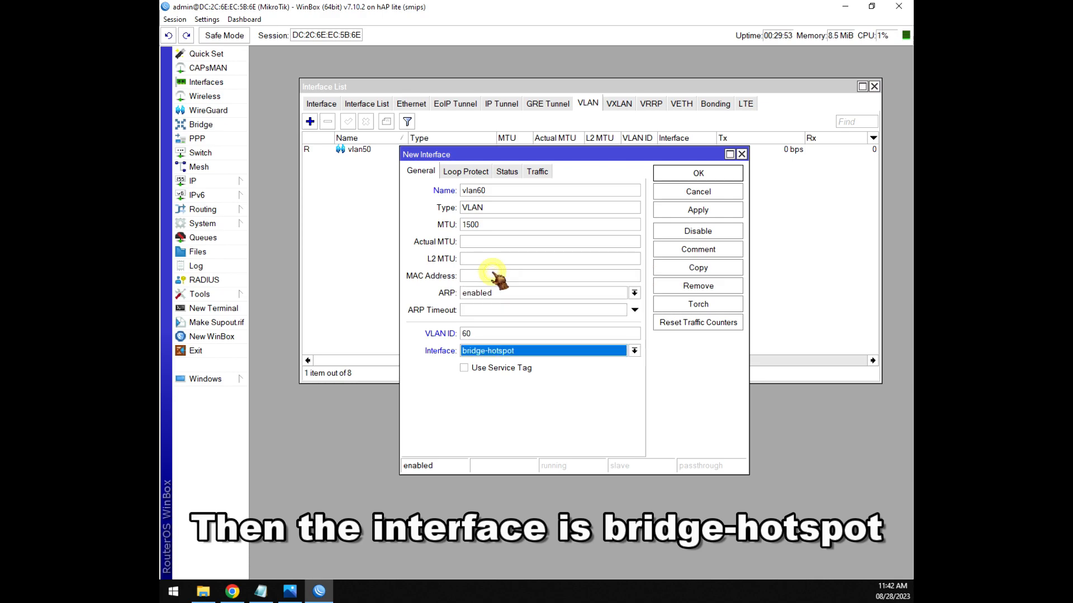
left_click(700, 211)
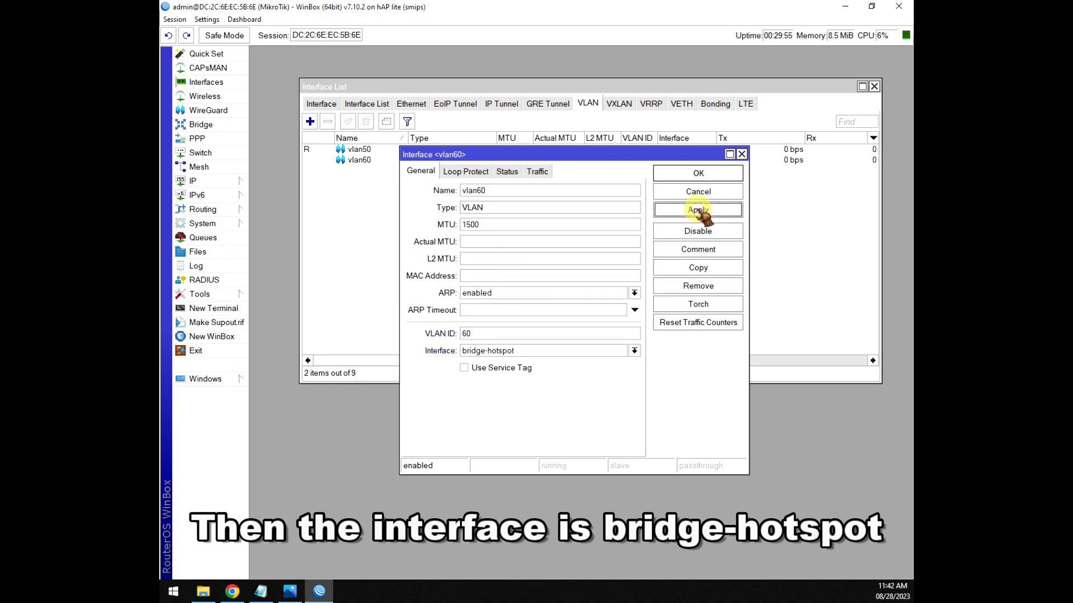
left_click(699, 175)
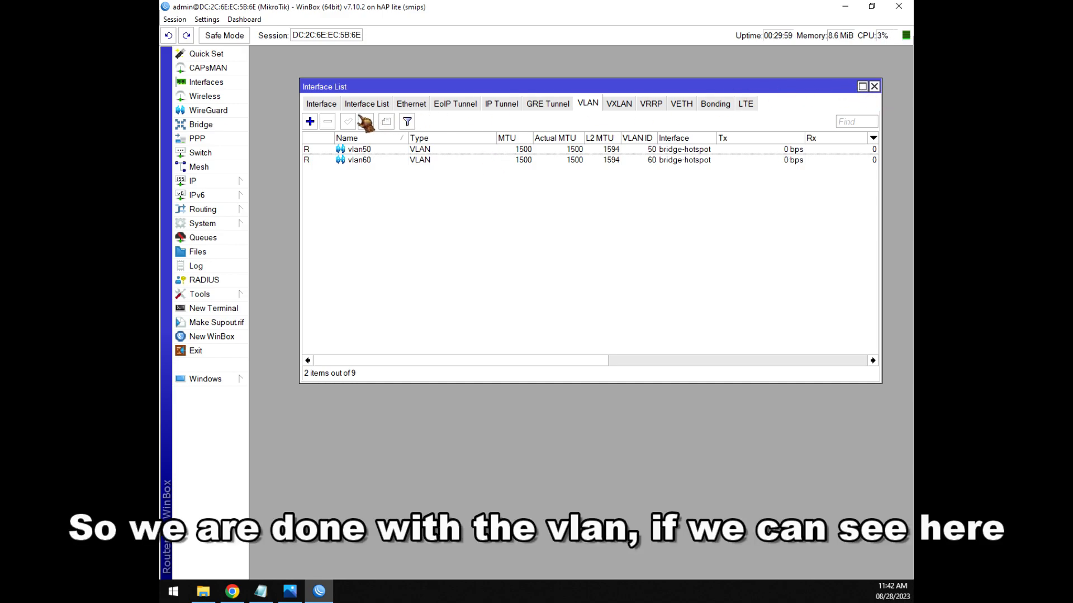
Check bridge-hotspot, vlan50 and vlan60 in the full interface list, then close it and return to the notes.
left_click(323, 104)
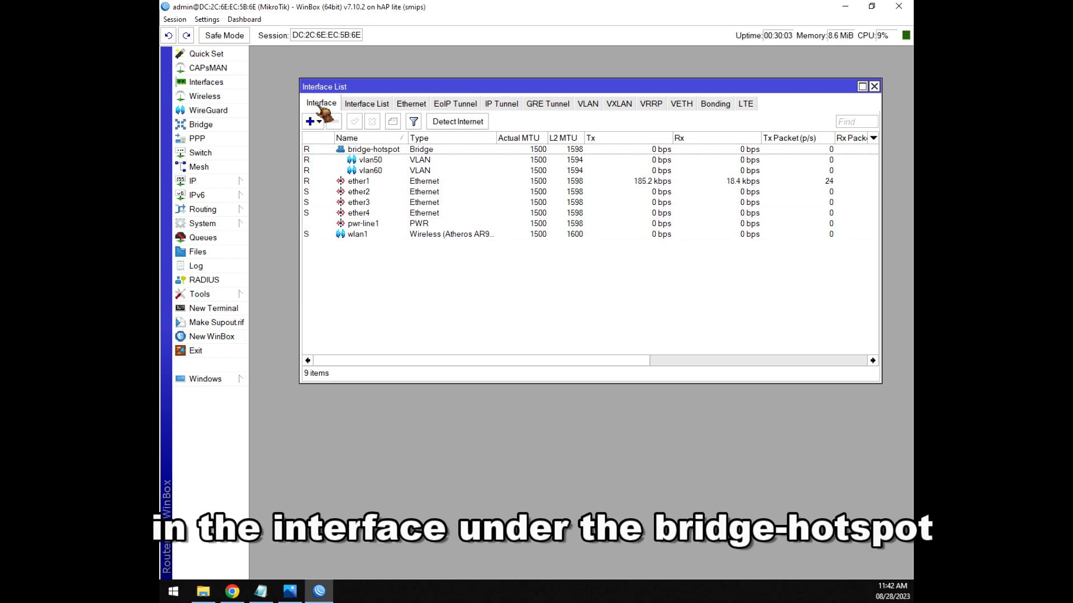
left_click(378, 150)
left_click(375, 161)
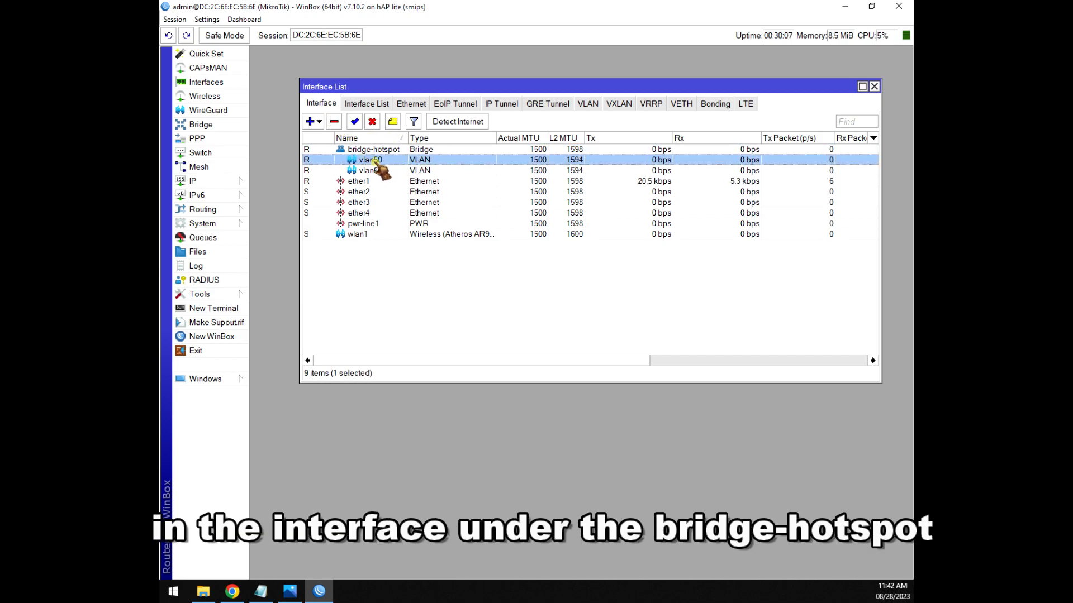
left_click(378, 170)
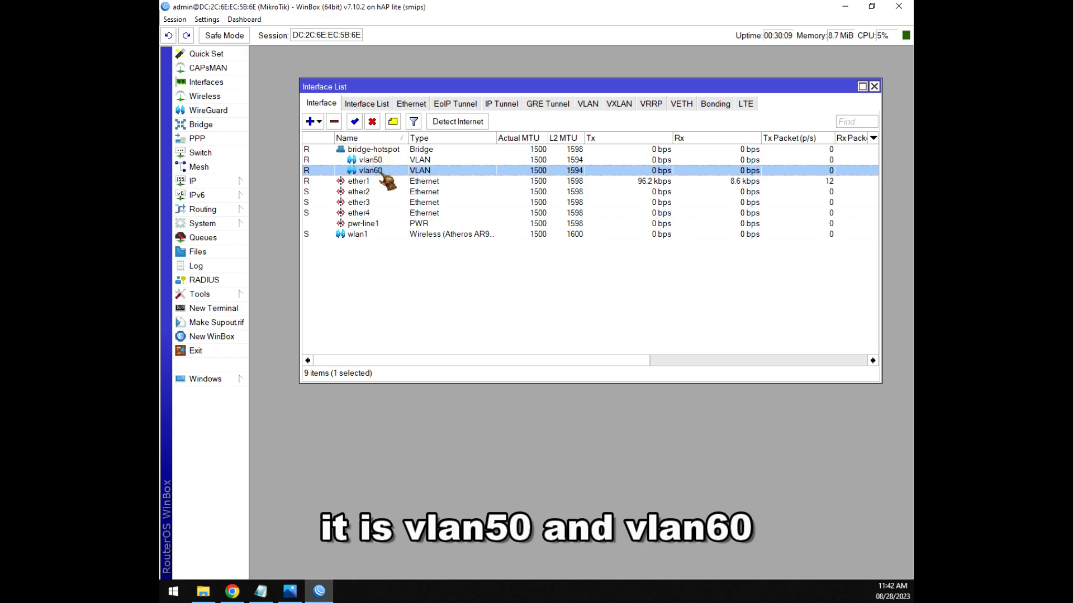
left_click(874, 87)
left_click(261, 591)
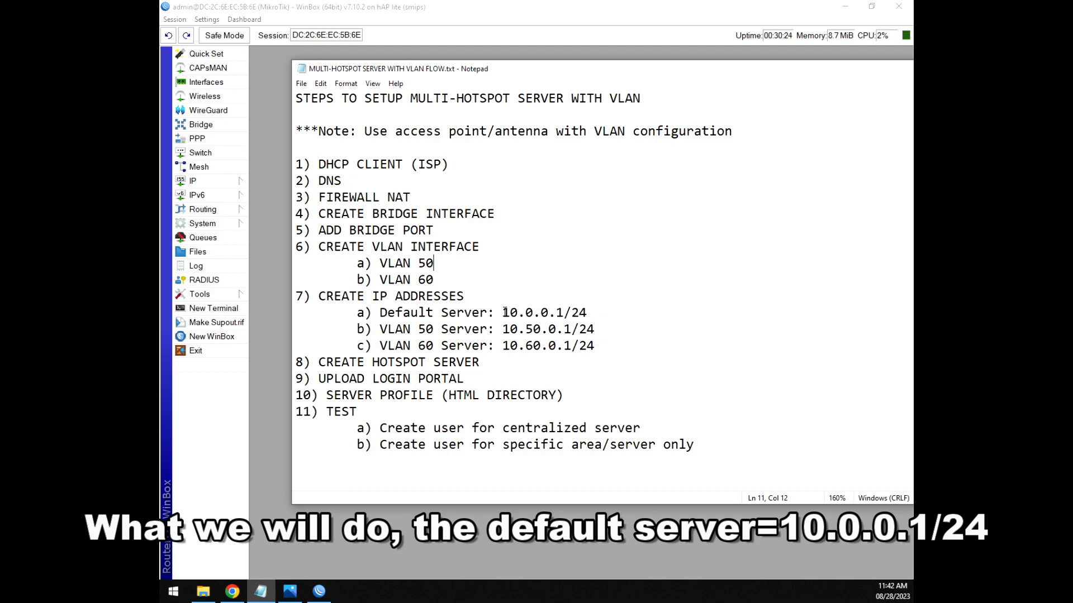
left_click_drag(502, 312, 608, 311)
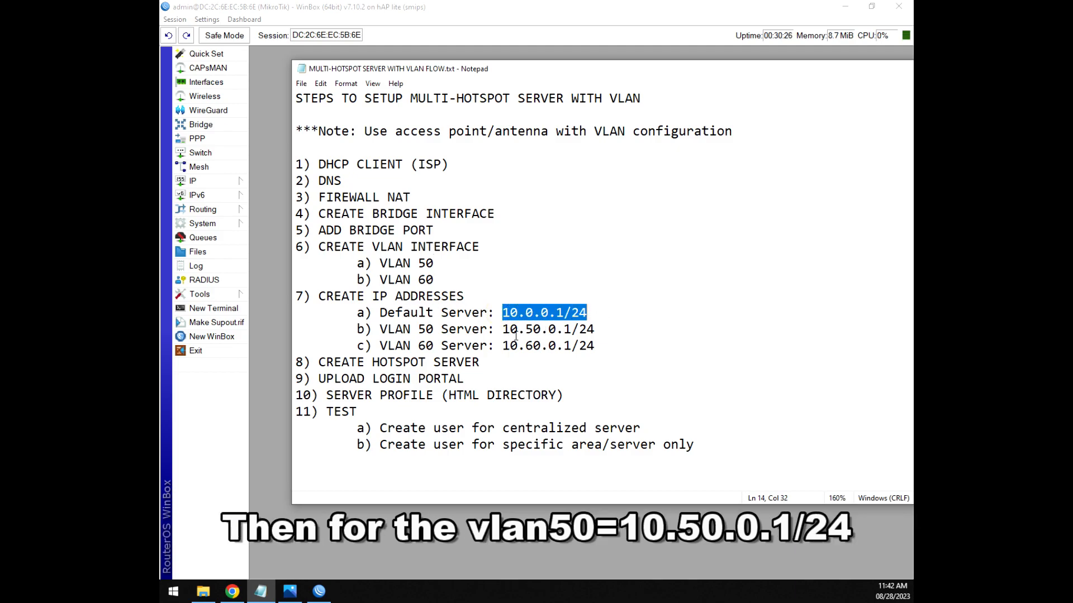
left_click_drag(504, 329, 612, 329)
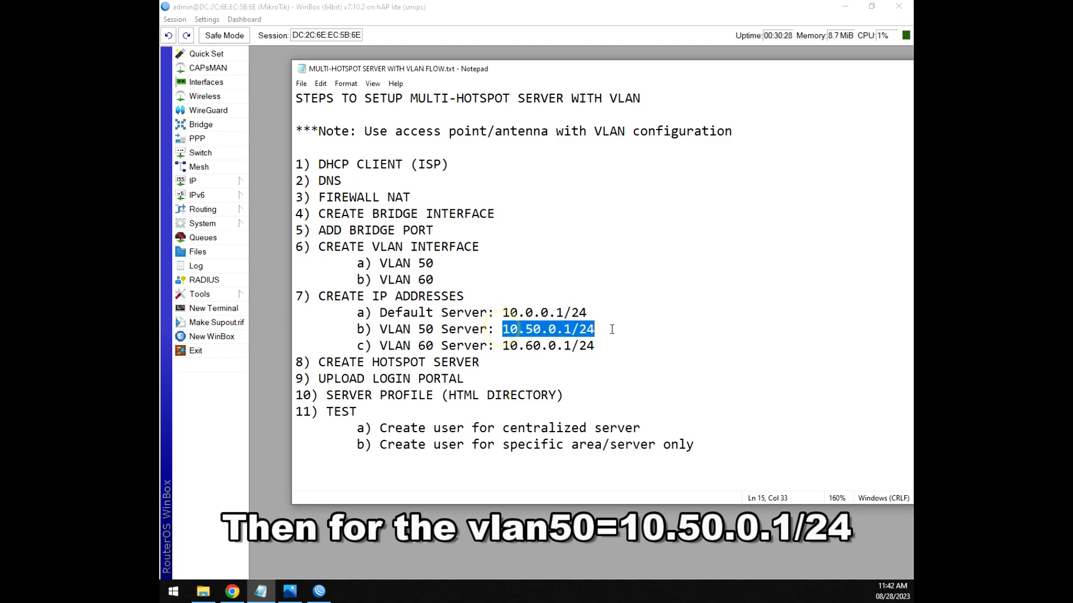
left_click_drag(504, 346, 609, 348)
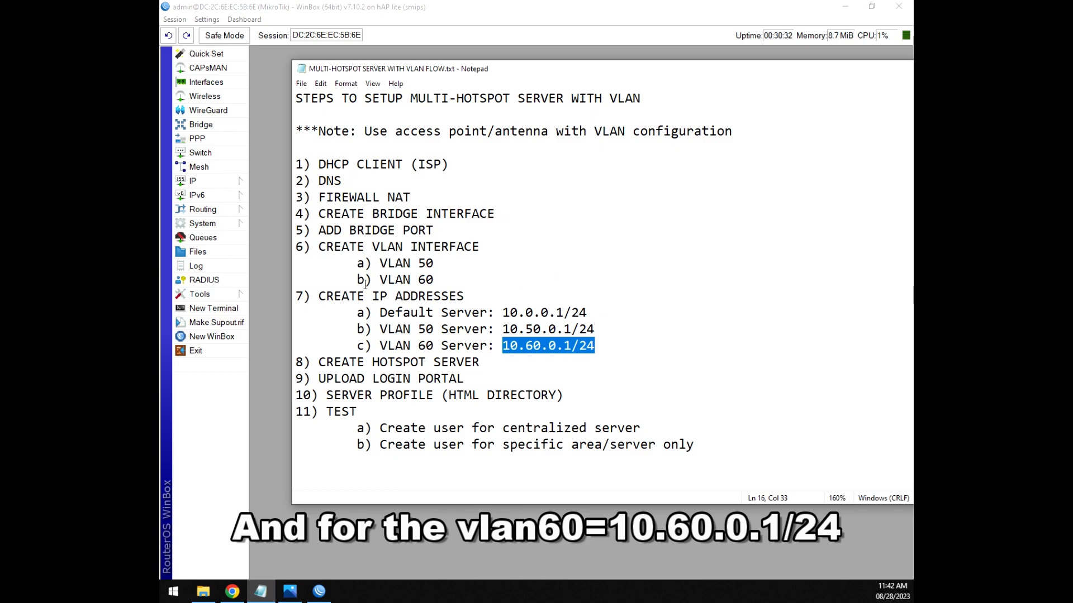
left_click(562, 315)
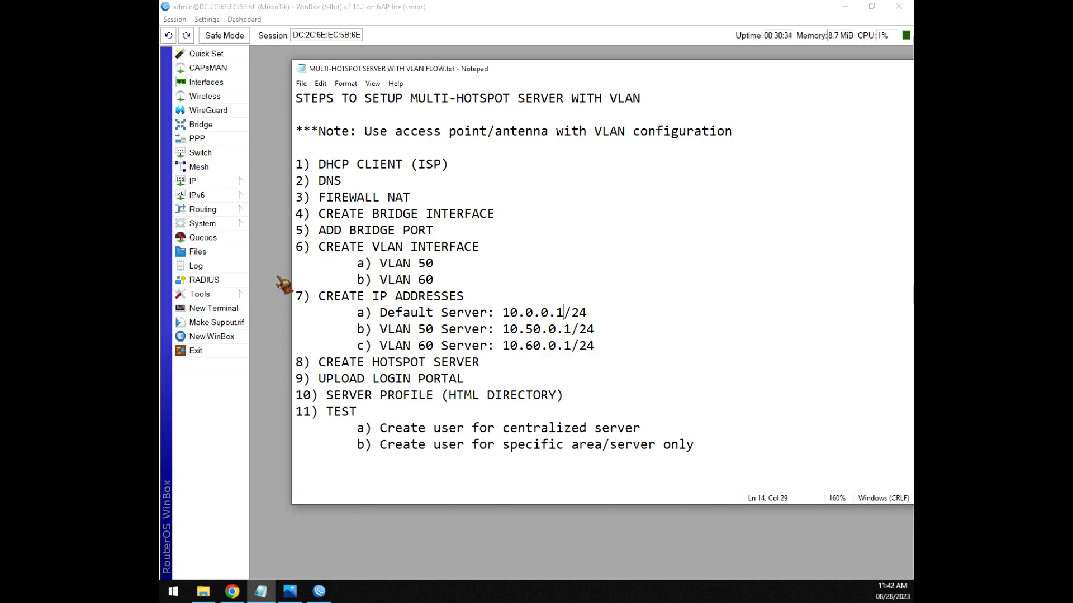
In IP > Addresses, add 10.0.0.1/24 on interface bridge-hotspot.
left_click(211, 181)
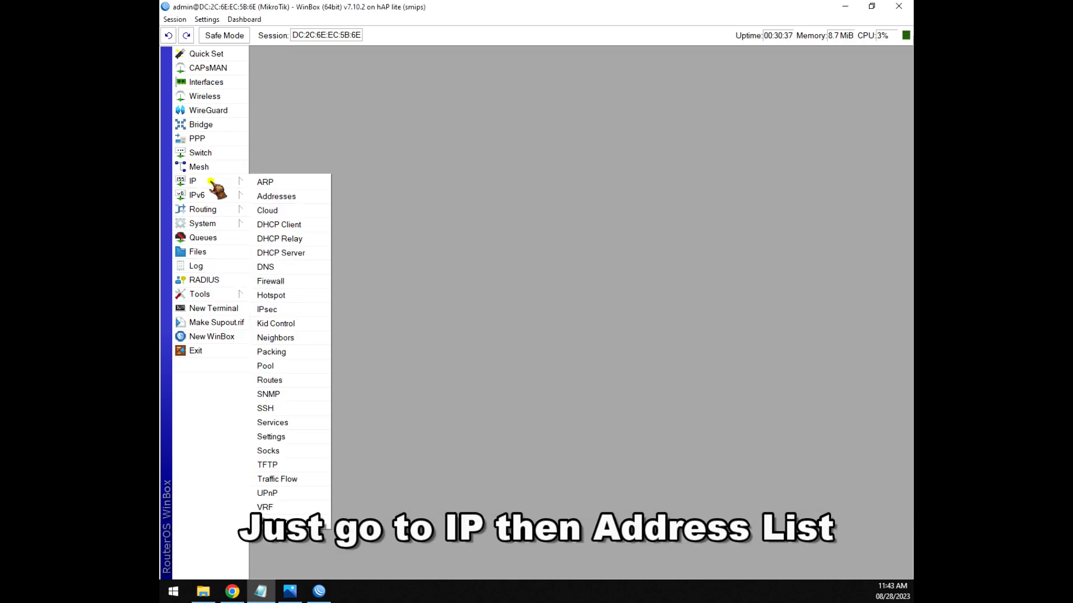
left_click(276, 197)
left_click_drag(400, 181, 408, 113)
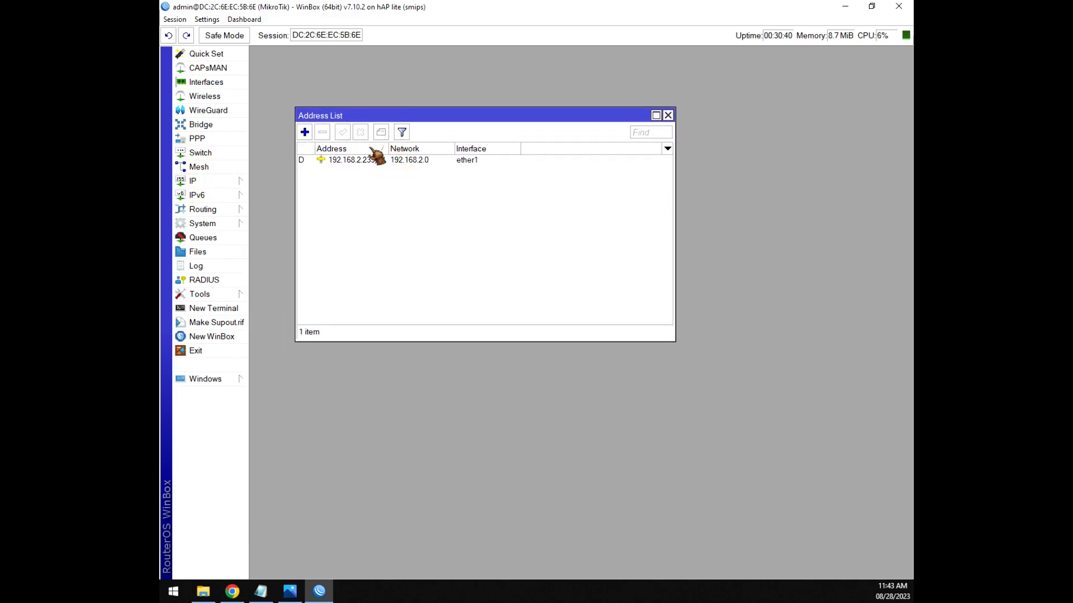
left_click(304, 133)
left_click_drag(617, 301, 509, 213)
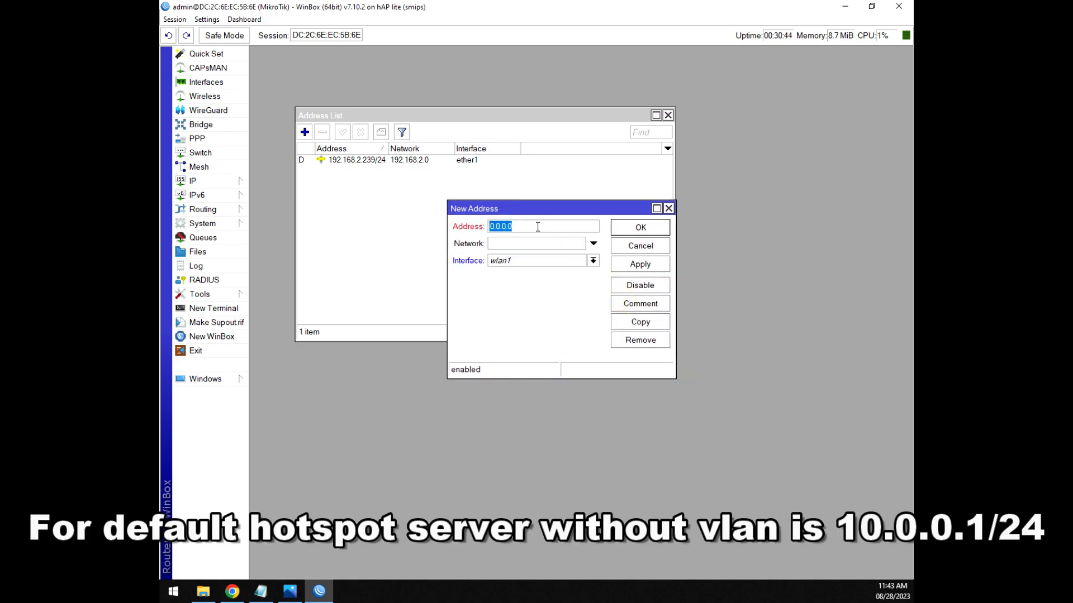
type("1")
left_click(521, 262)
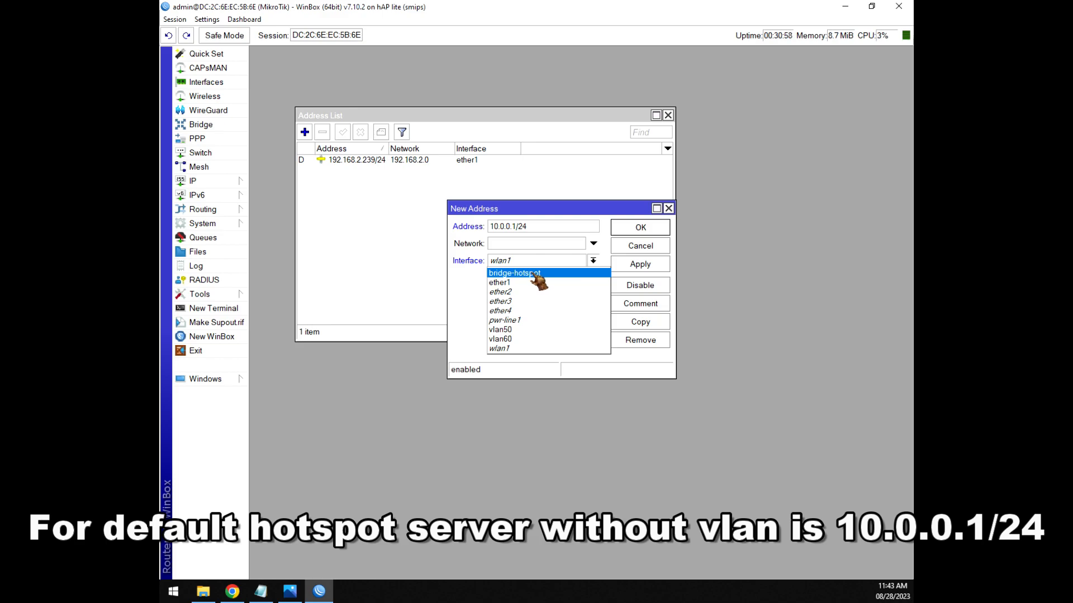
left_click(532, 274)
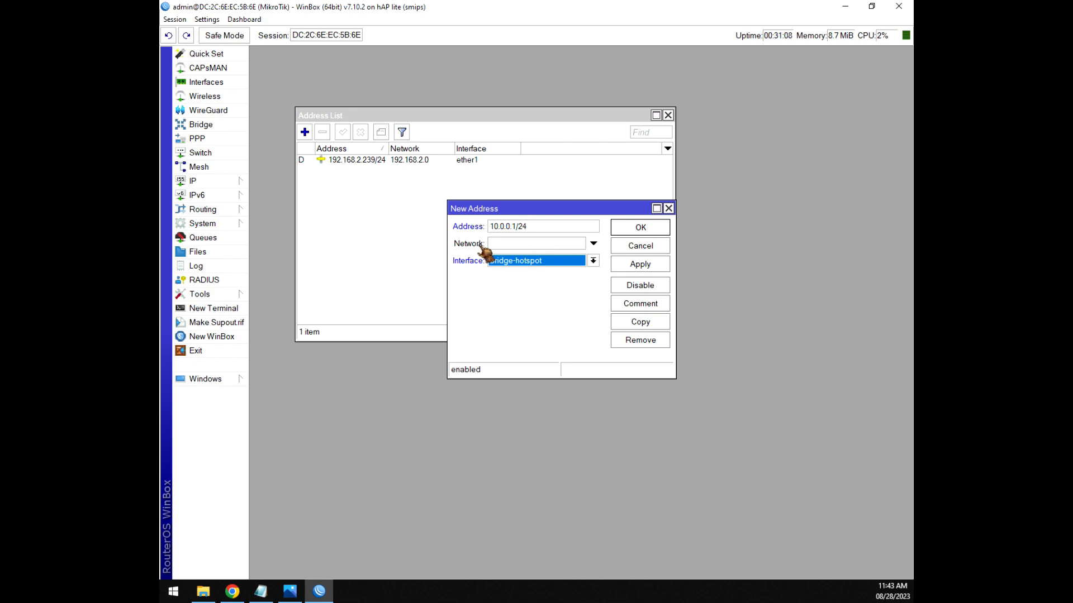
left_click(644, 265)
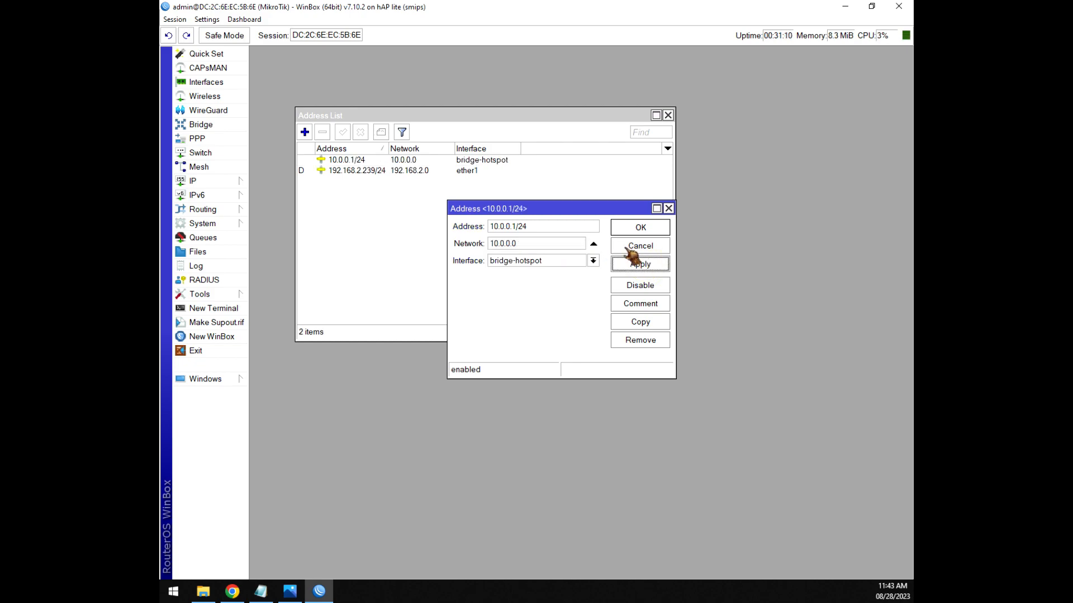
left_click(642, 232)
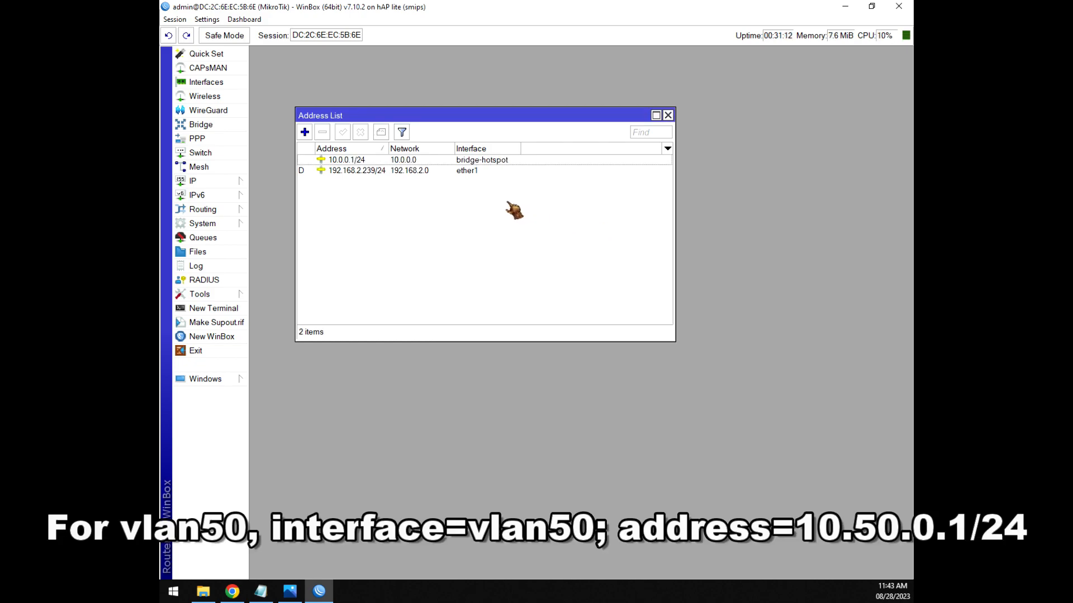
Add IP address 10.50.0.1/24 on interface vlan50.
left_click(304, 132)
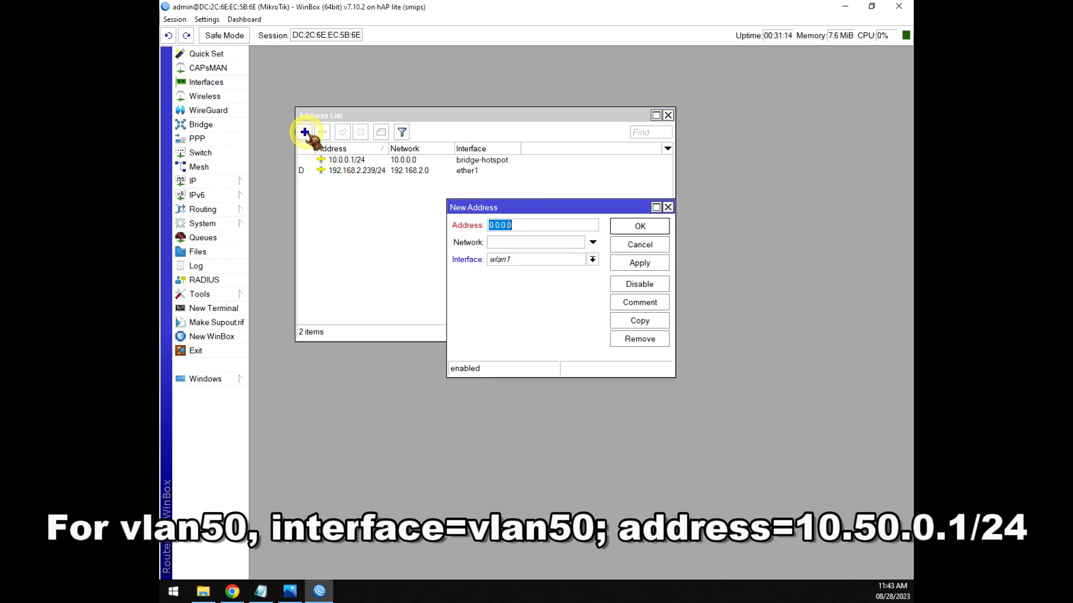
type("10")
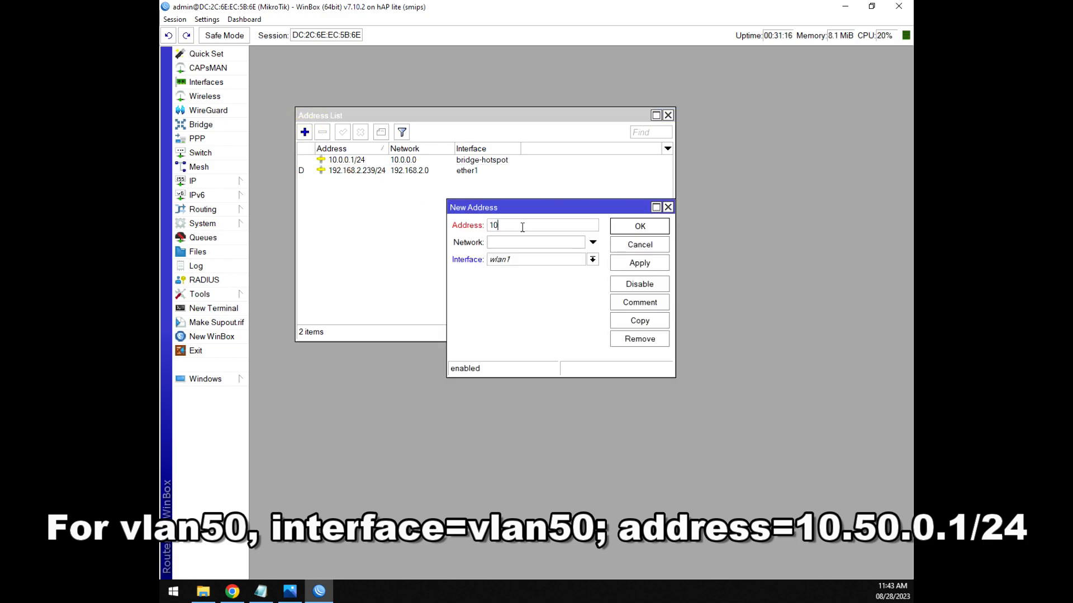
type(".50.0.1/24")
left_click(523, 260)
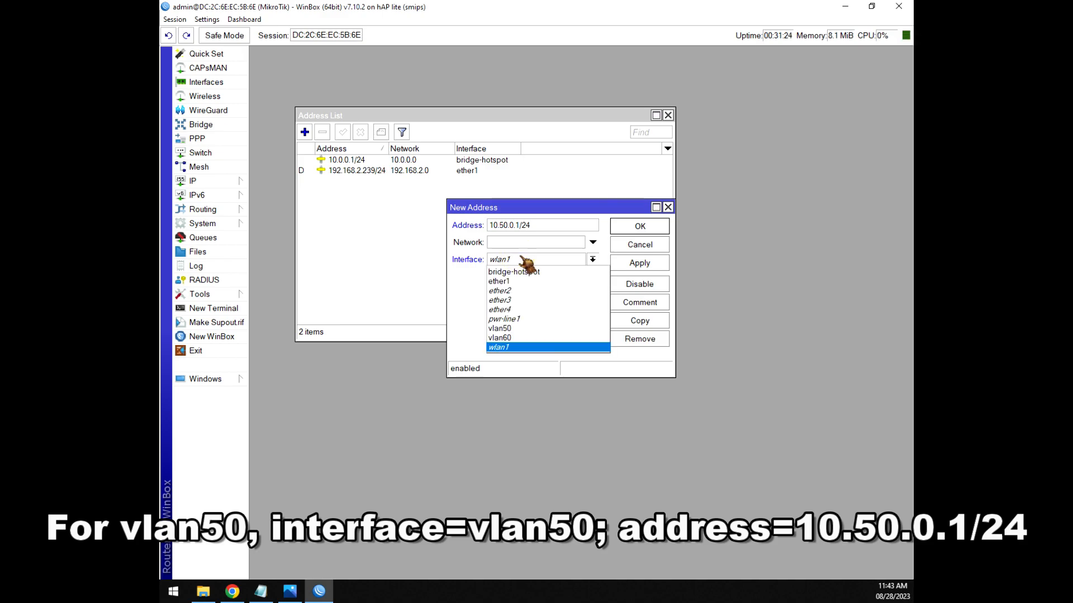
left_click(503, 329)
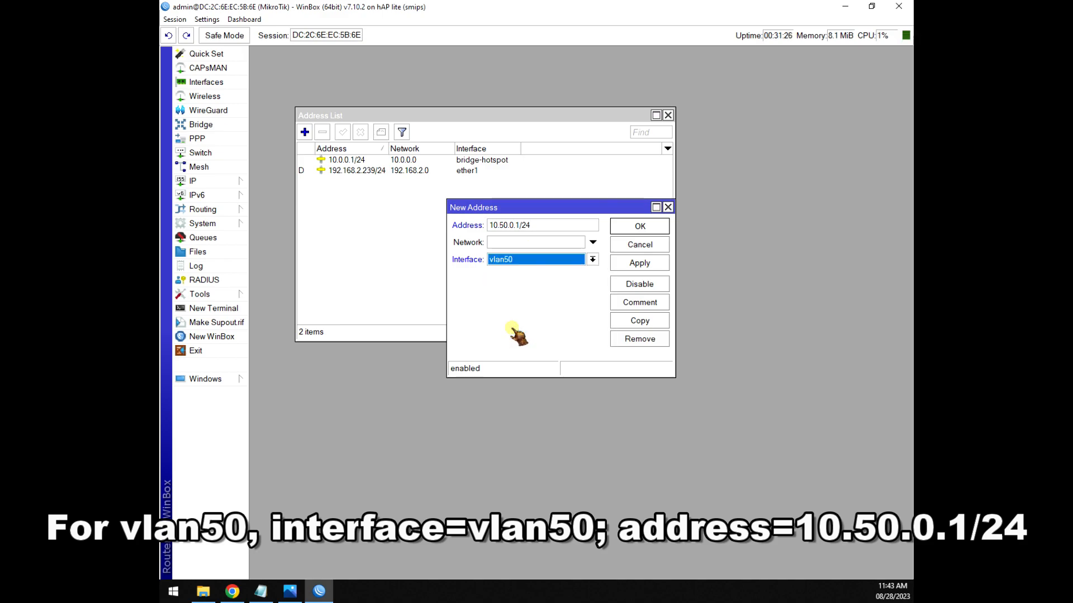
left_click(642, 264)
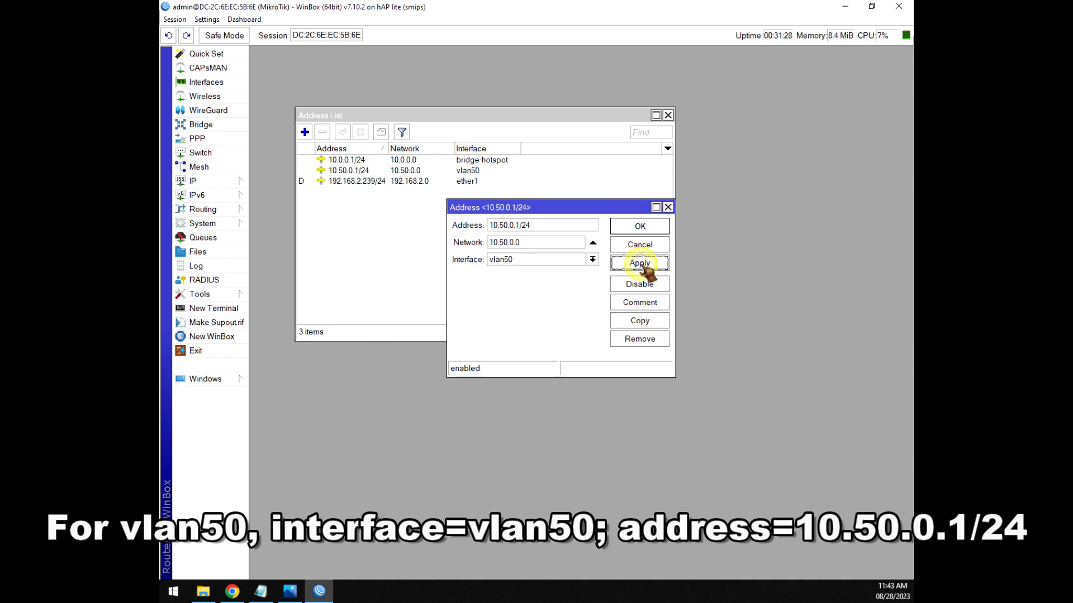
left_click(640, 226)
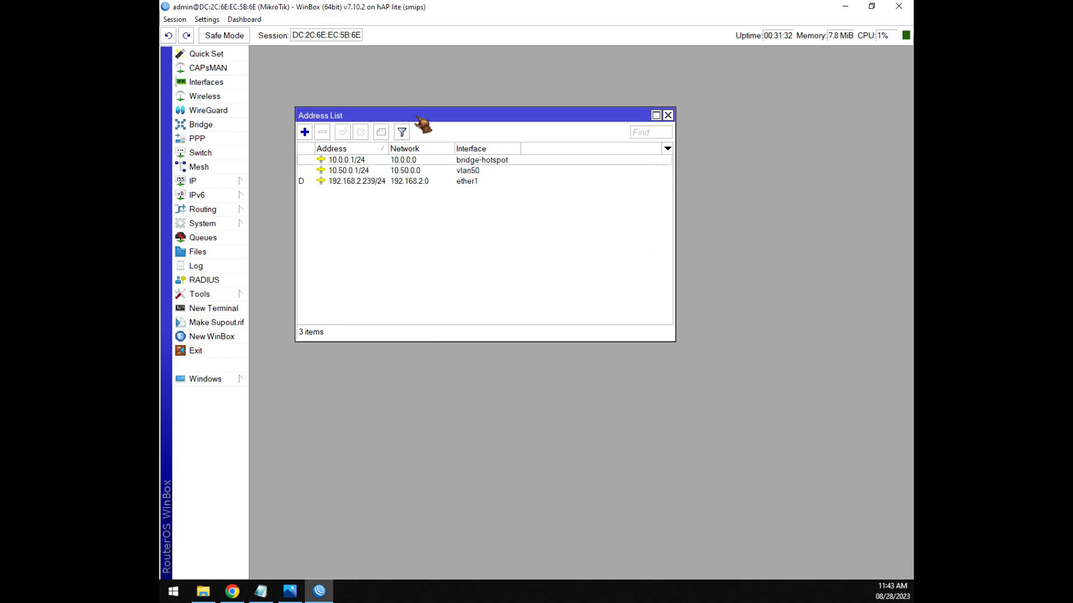
Add IP address 10.60.0.1/24 on vlan60 and return to the setup notes.
left_click(305, 132)
type("10.60.0.1/24")
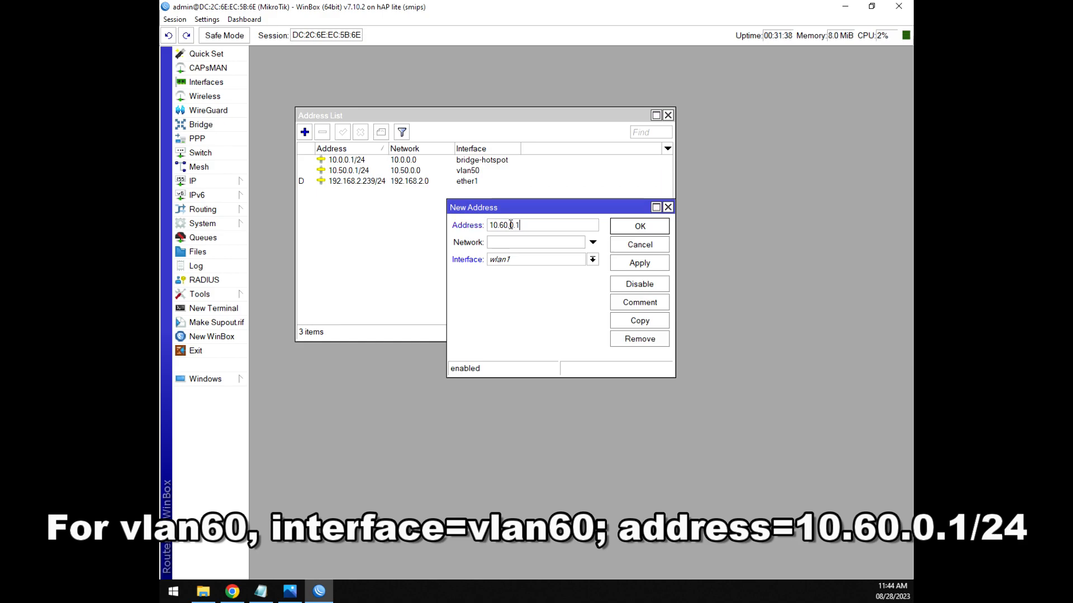
left_click(517, 261)
left_click(511, 338)
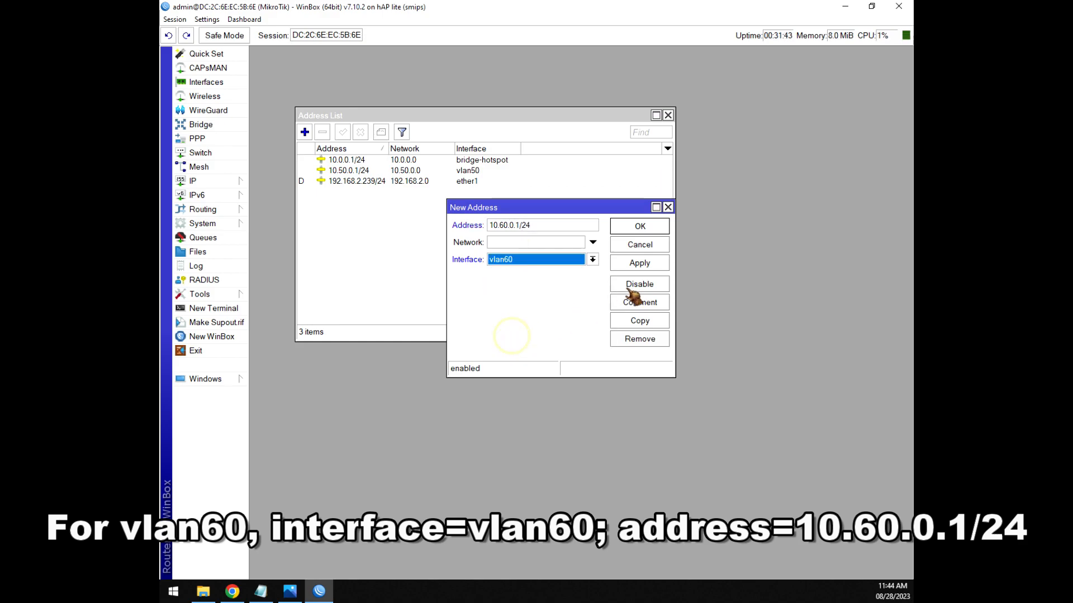
left_click(640, 263)
left_click(638, 227)
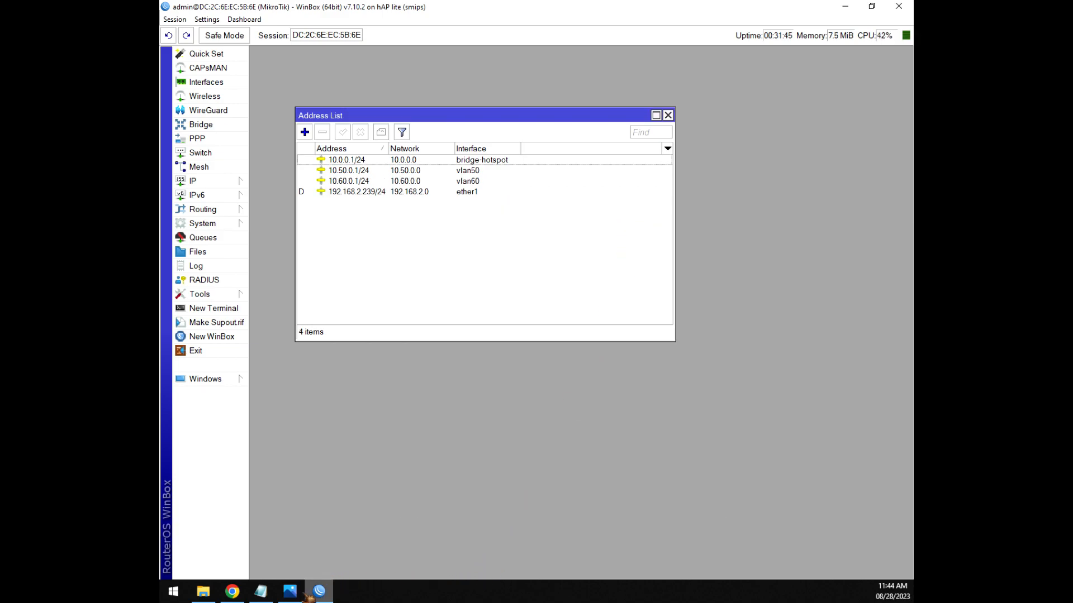
left_click(261, 591)
Compare the three server addresses in the notes with the Address List, then close the Address List.
left_click_drag(457, 82, 622, 80)
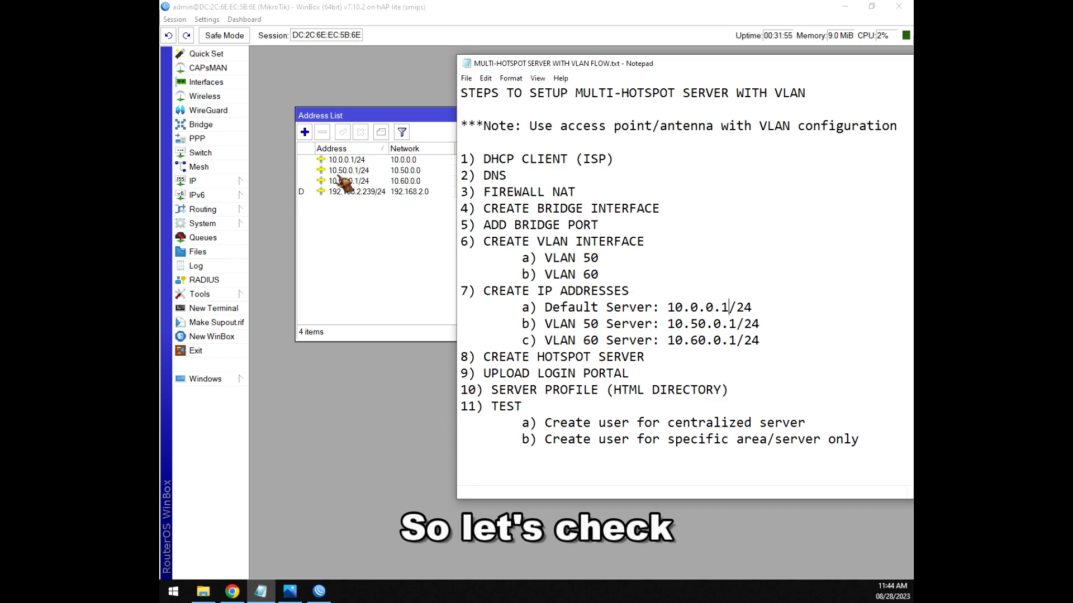
left_click_drag(697, 324, 706, 324)
left_click_drag(669, 341, 760, 343)
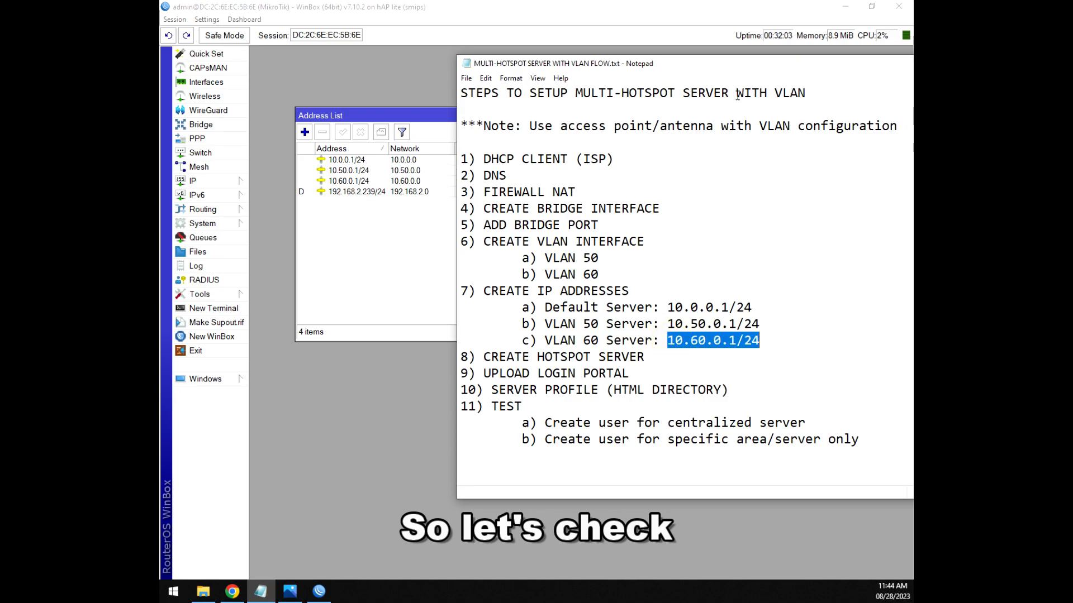
left_click_drag(721, 64, 460, 56)
left_click(403, 345)
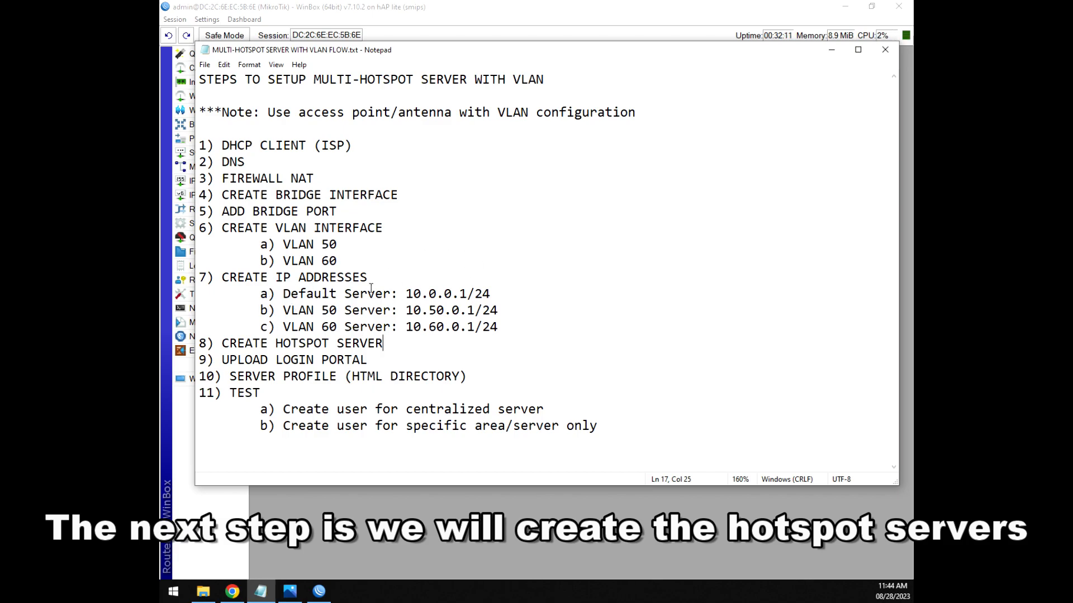
left_click_drag(505, 329, 298, 327)
left_click(385, 343)
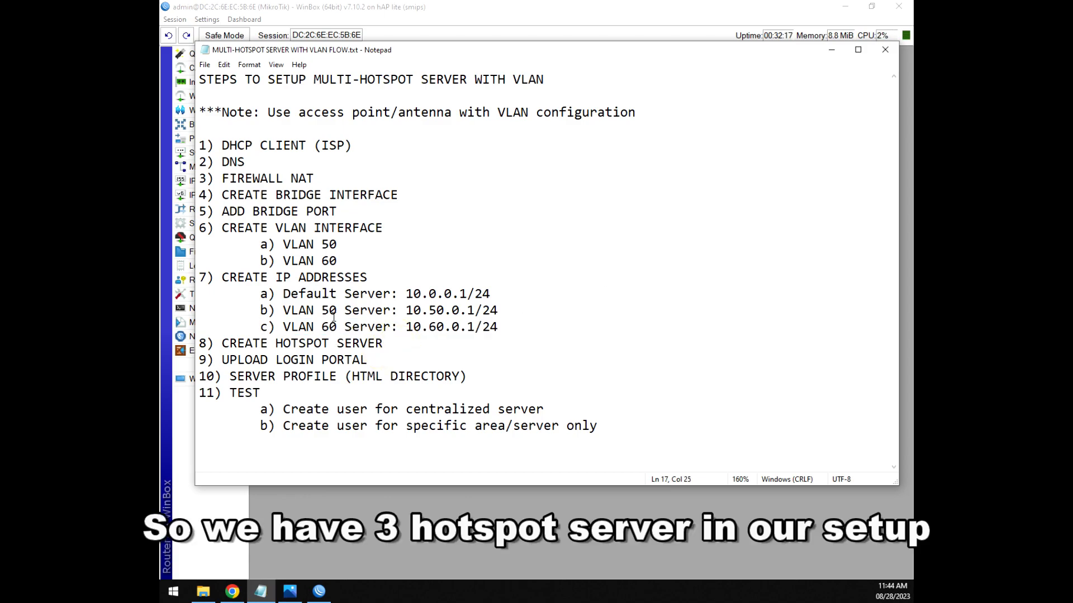
left_click_drag(283, 294, 503, 328)
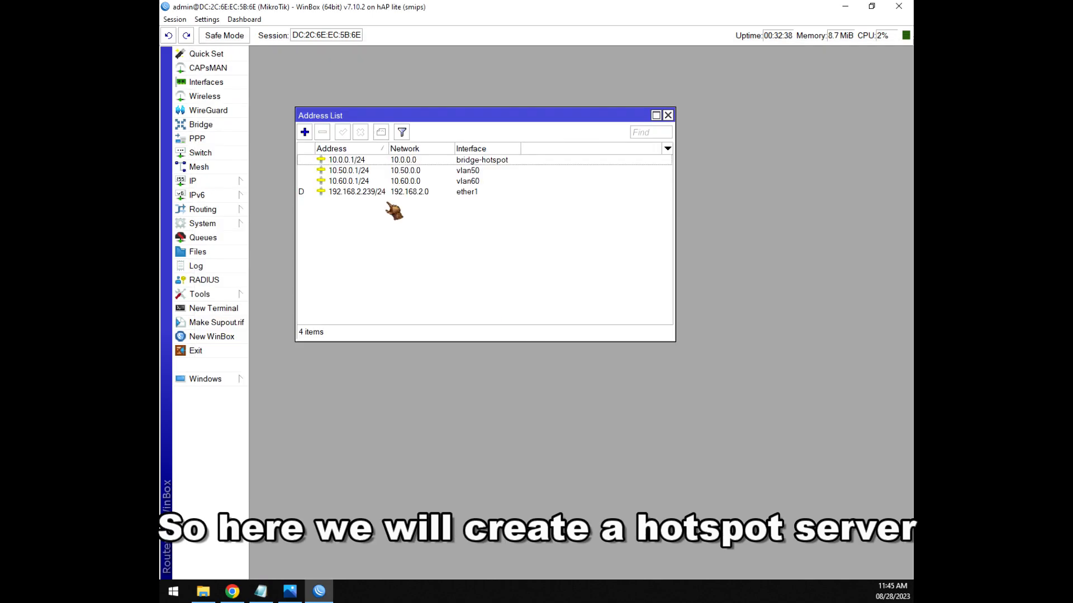
left_click(668, 114)
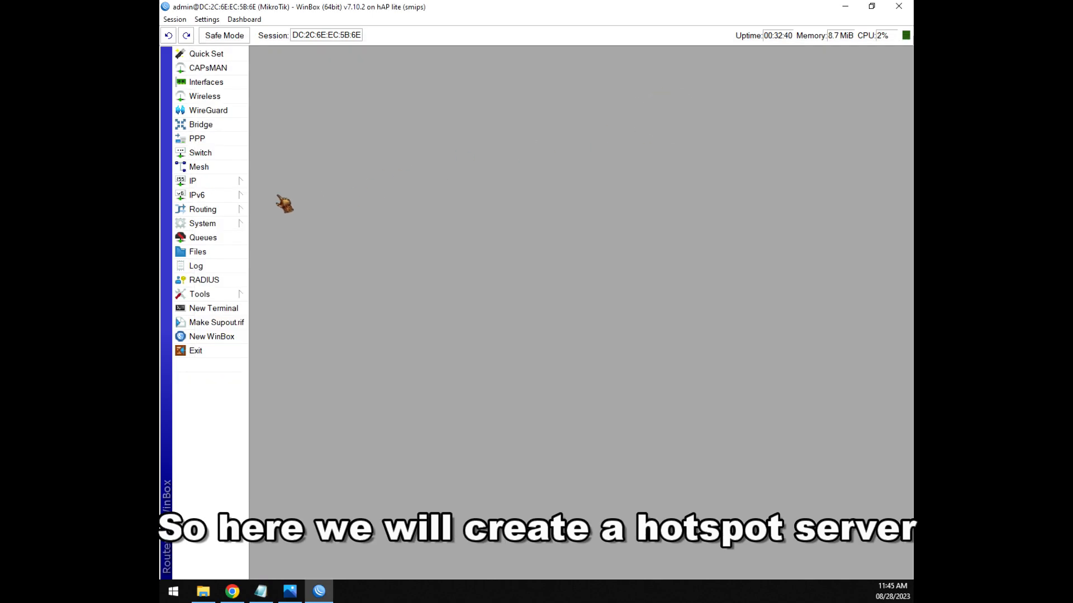
Start Hotspot Setup from the IP > Hotspot servers list on bridge-hotspot with address 10.0.0.1/24.
left_click(214, 184)
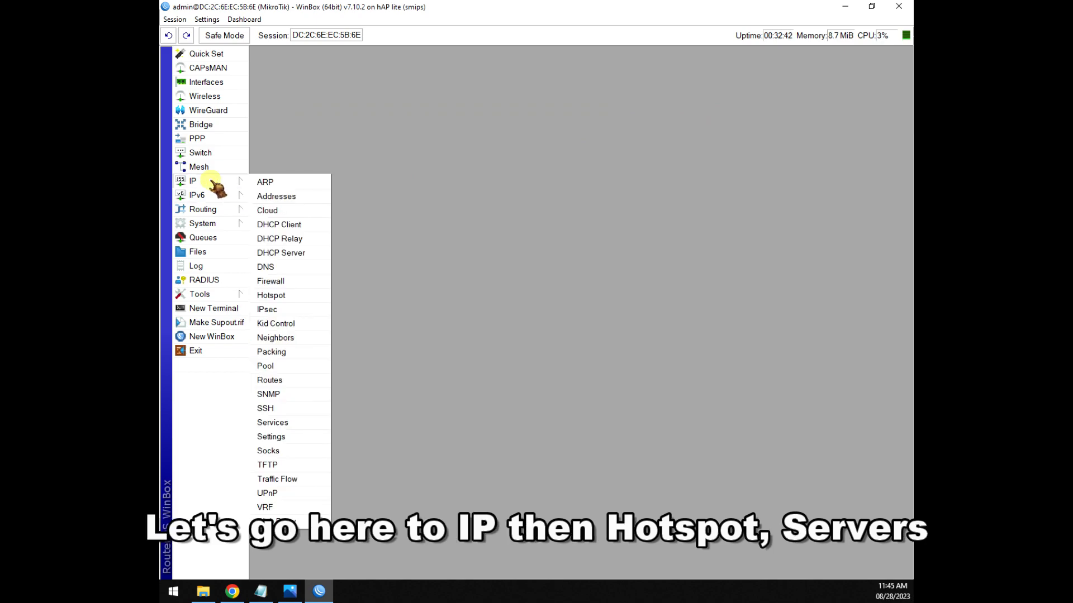
left_click(286, 296)
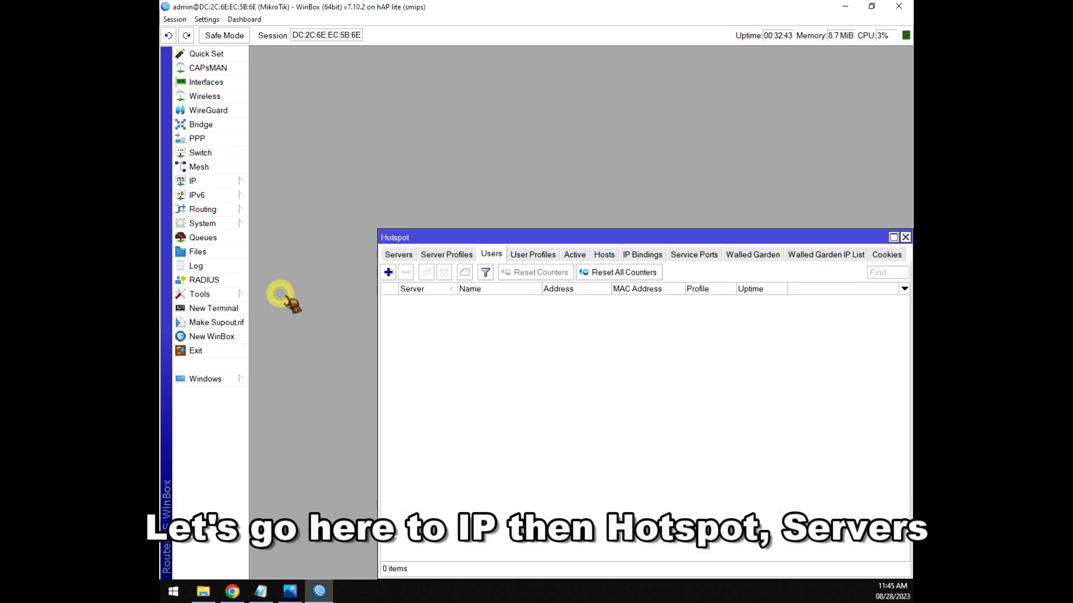
left_click_drag(511, 236, 346, 99)
left_click(330, 115)
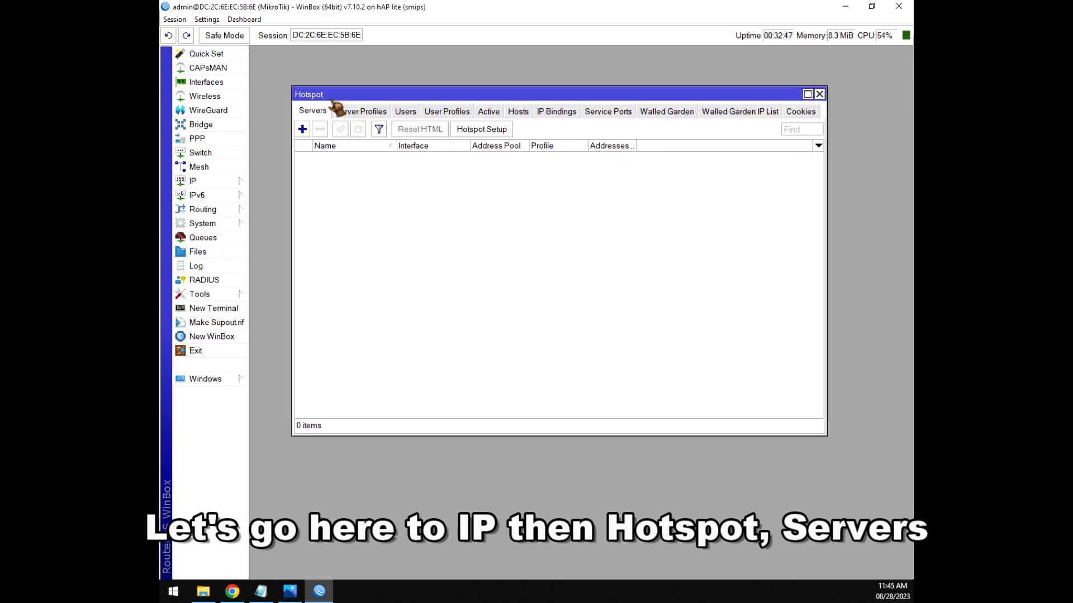
left_click_drag(825, 182, 843, 182)
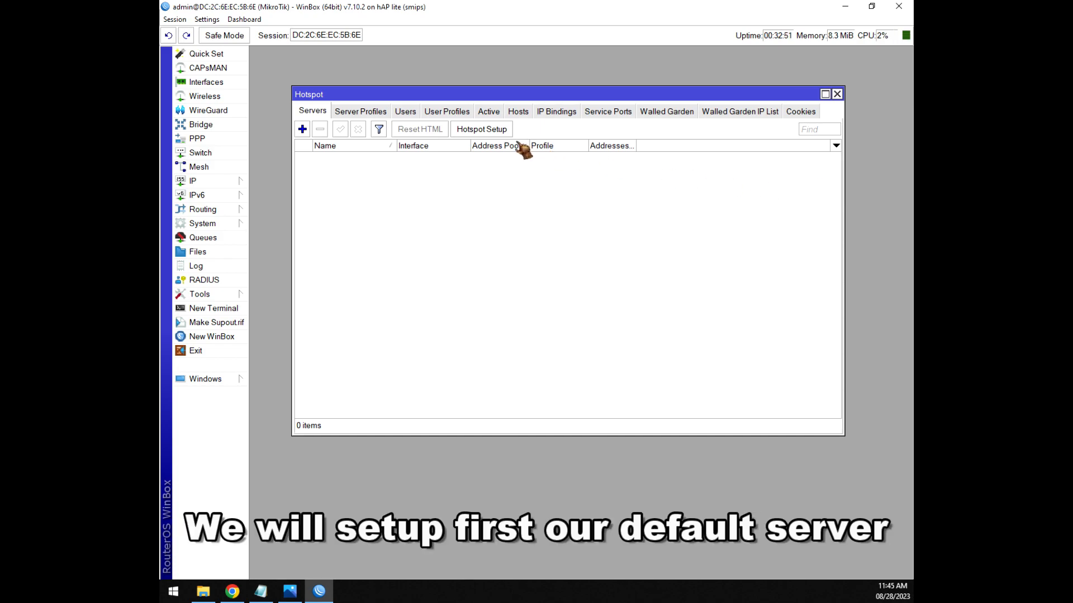
left_click(484, 130)
left_click_drag(642, 330, 489, 196)
left_click(611, 222)
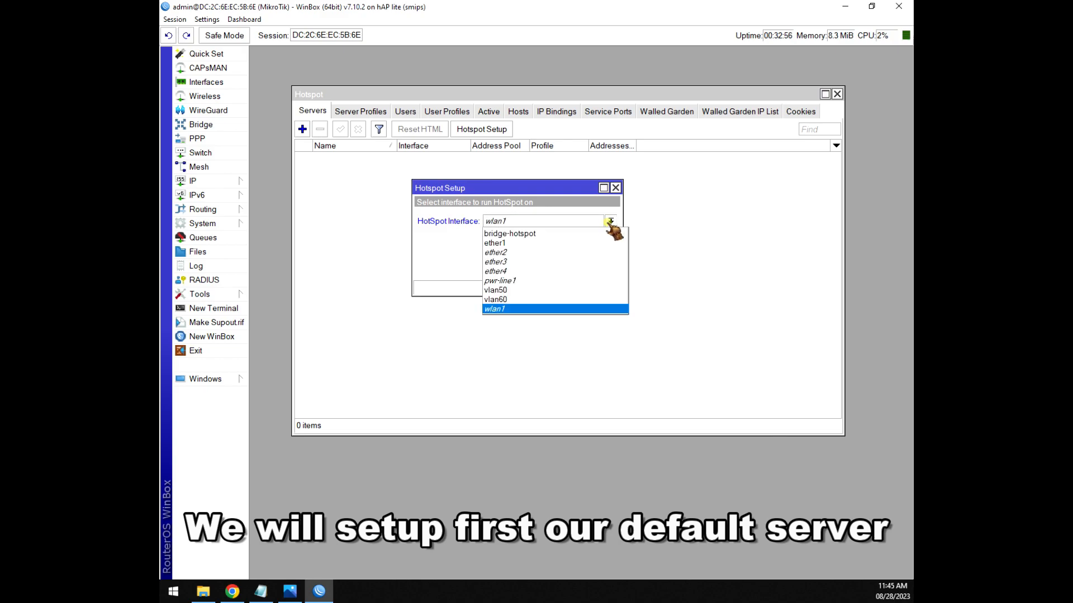
left_click(578, 237)
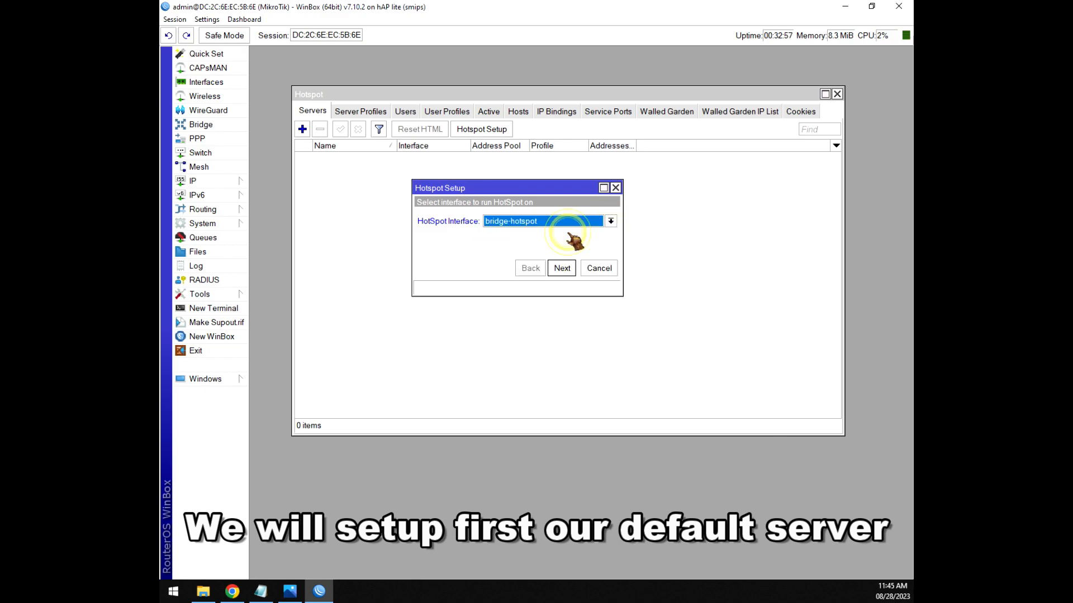
left_click(562, 269)
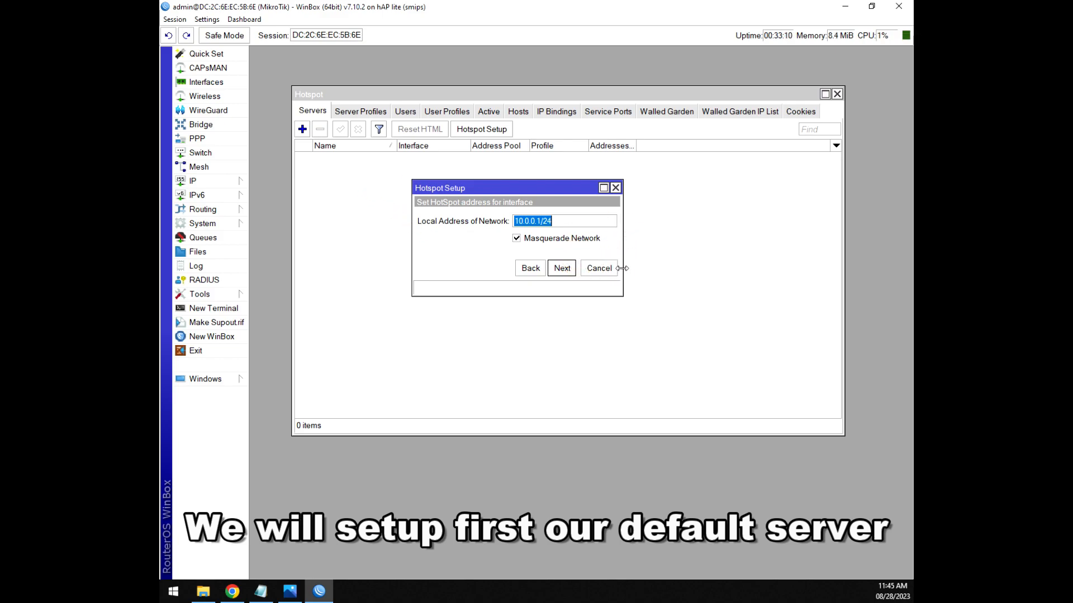
left_click_drag(621, 260, 653, 259)
left_click(592, 268)
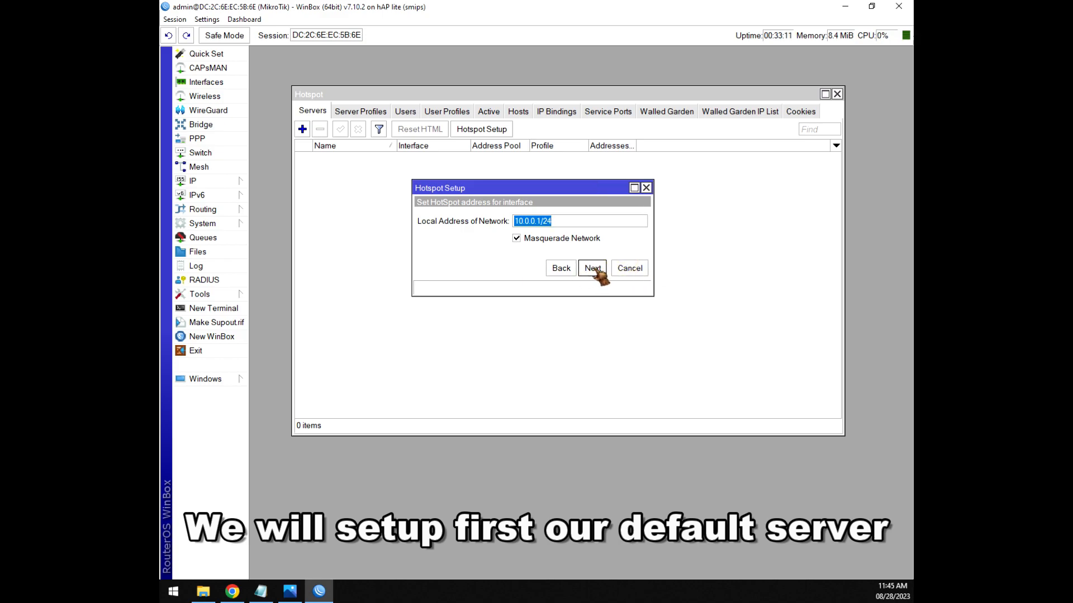
Accept the default pool, no certificate, default DNS and local user to finish creating hotspot1.
left_click(592, 268)
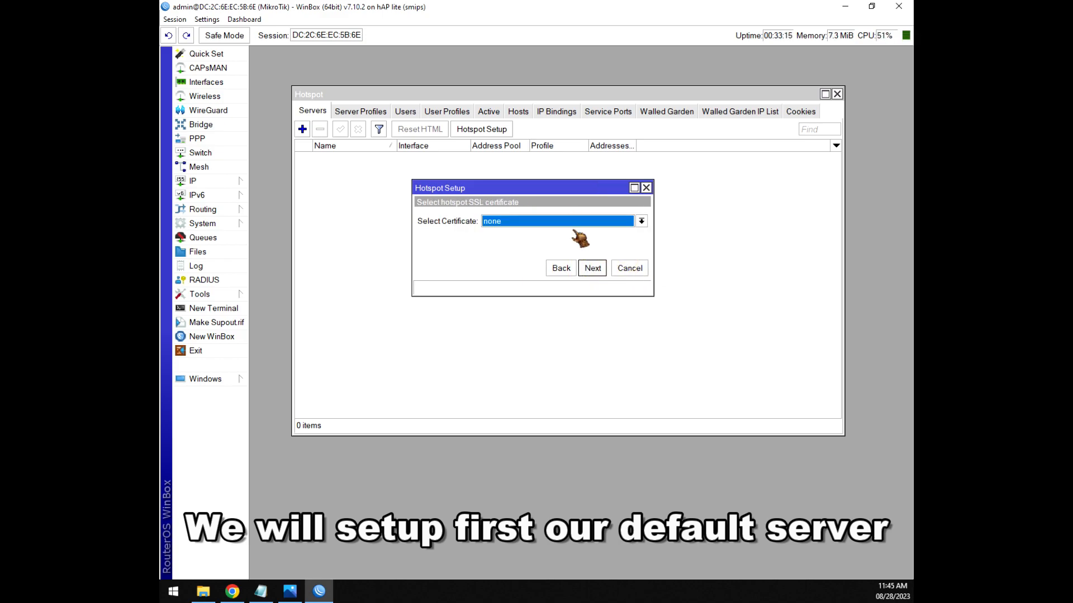
left_click(561, 268)
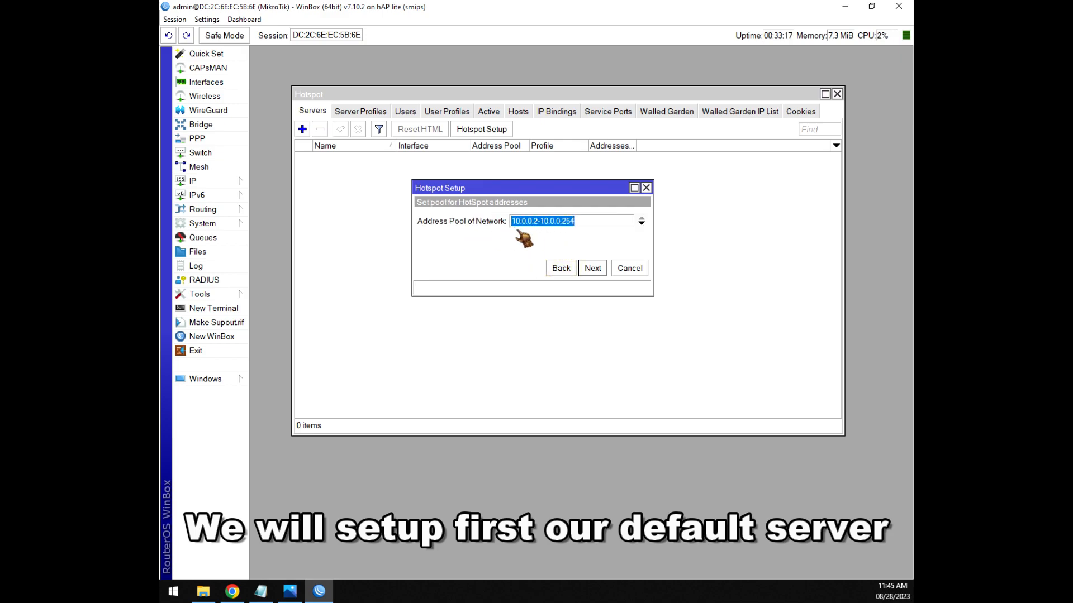
left_click(595, 268)
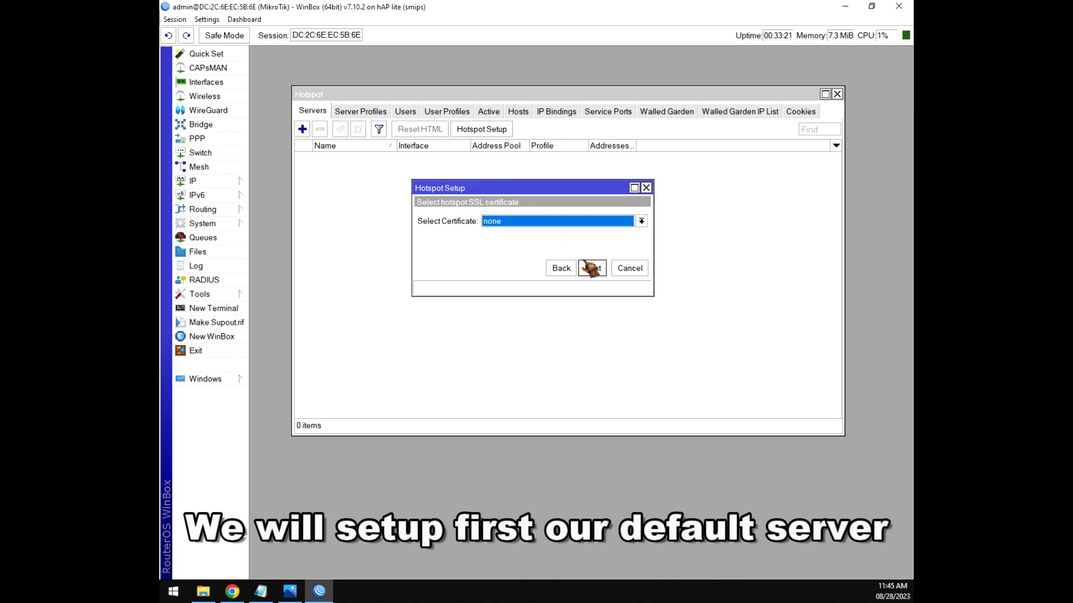
left_click(594, 268)
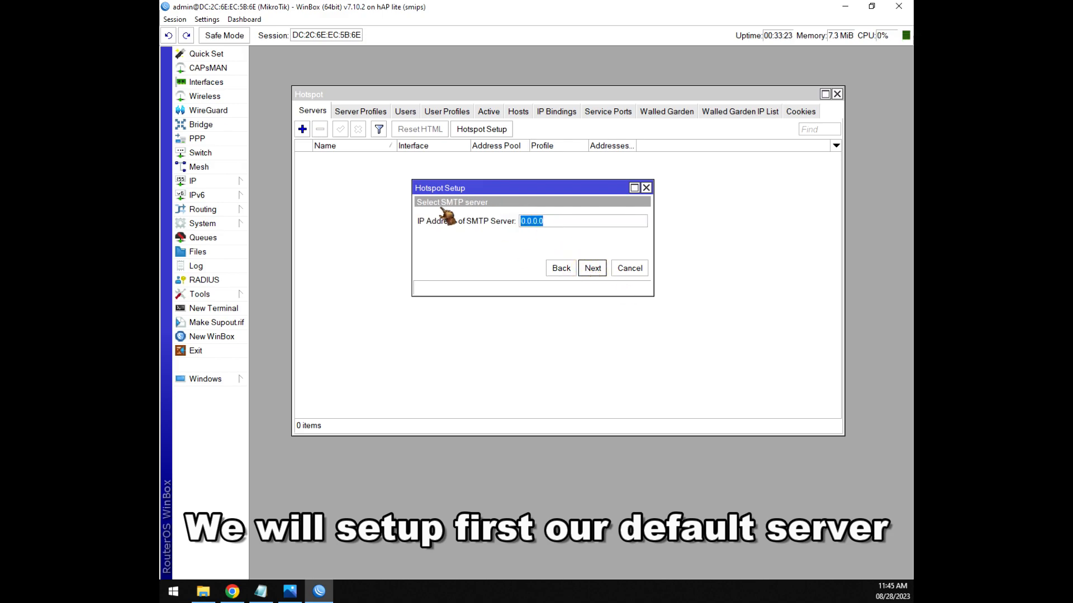
left_click(593, 268)
left_click(593, 268)
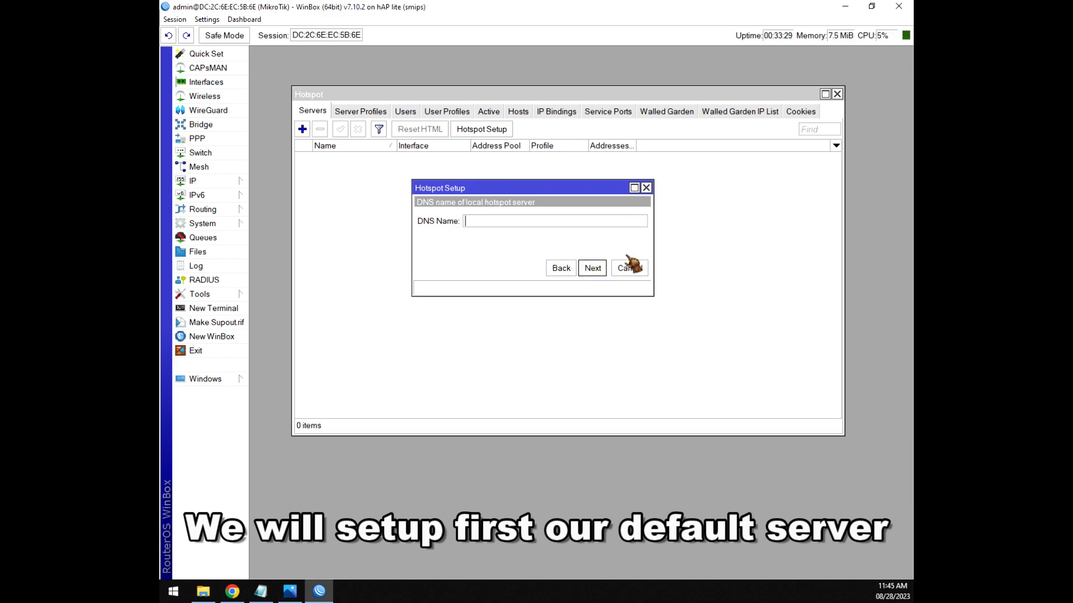
left_click(592, 270)
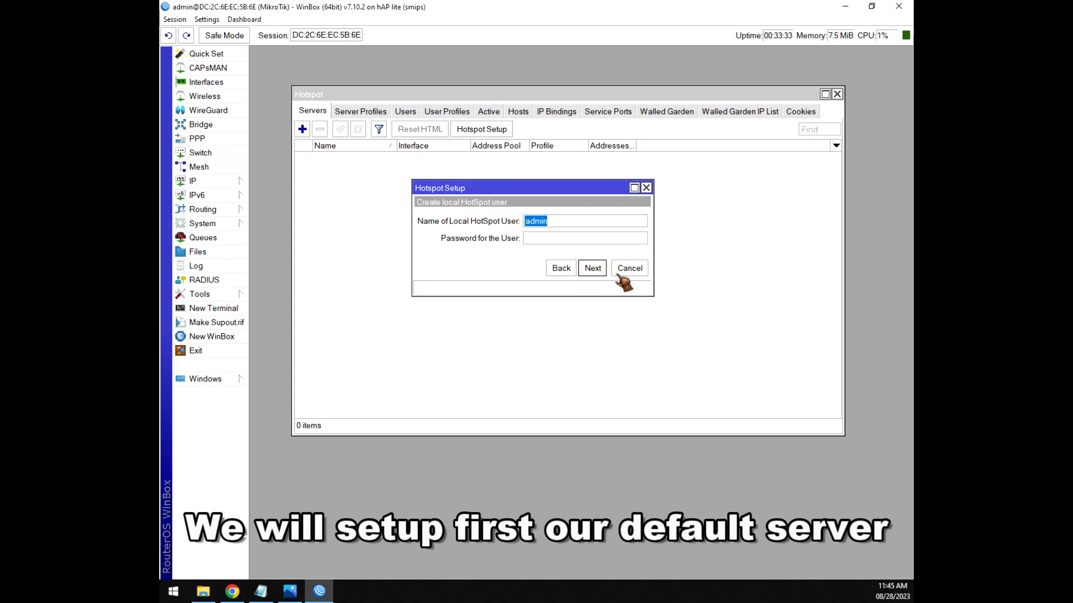
left_click(592, 268)
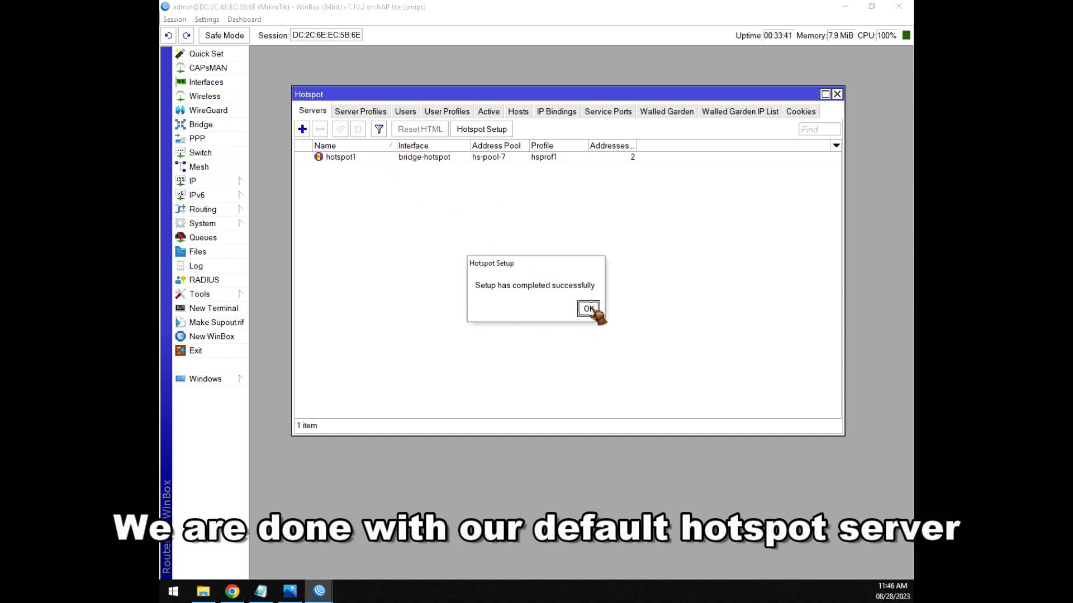
left_click(589, 309)
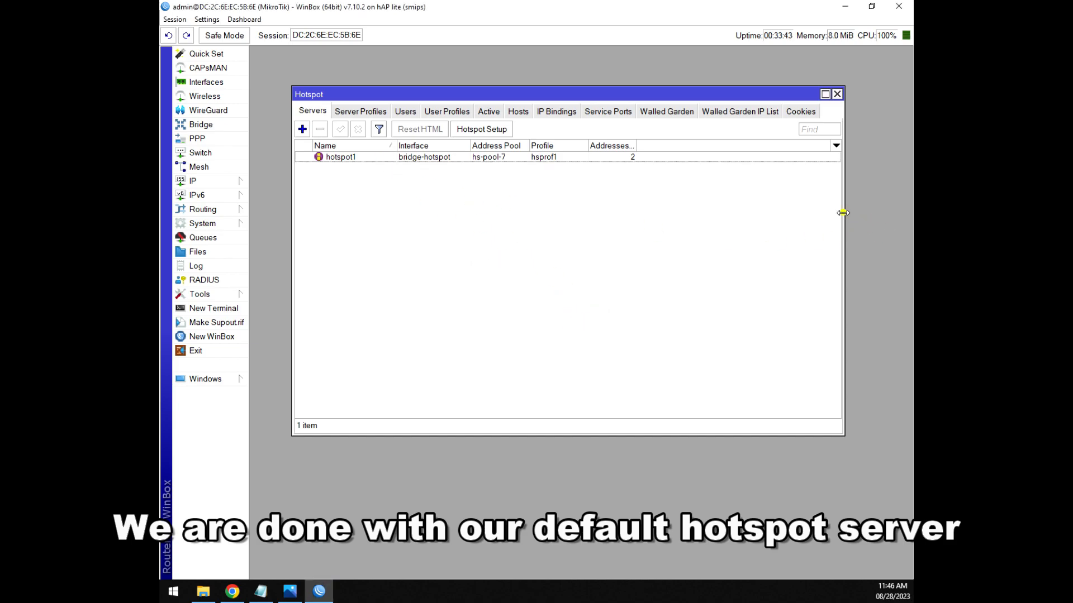
left_click_drag(842, 213, 874, 213)
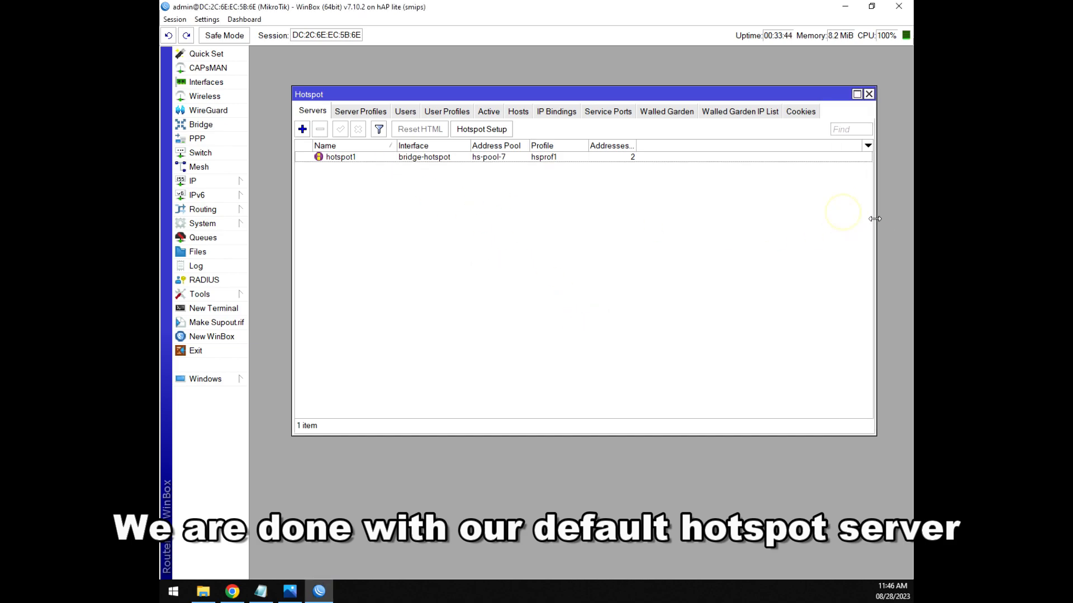
Run Hotspot Setup on vlan50 with 10.50.0.1/24, the default pool and no SSL certificate.
left_click(480, 130)
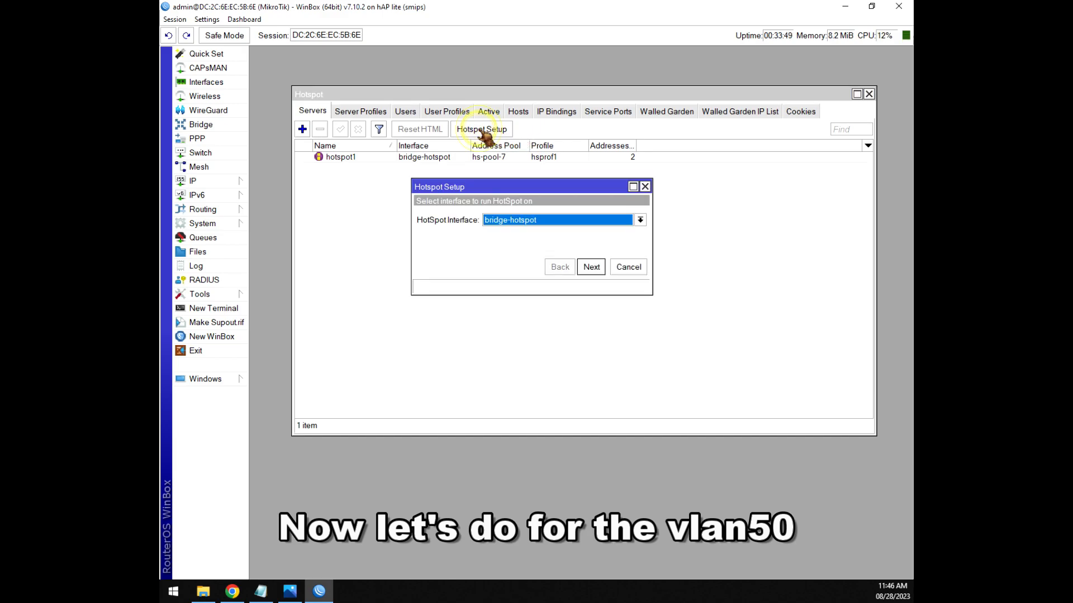
left_click(535, 223)
left_click(519, 289)
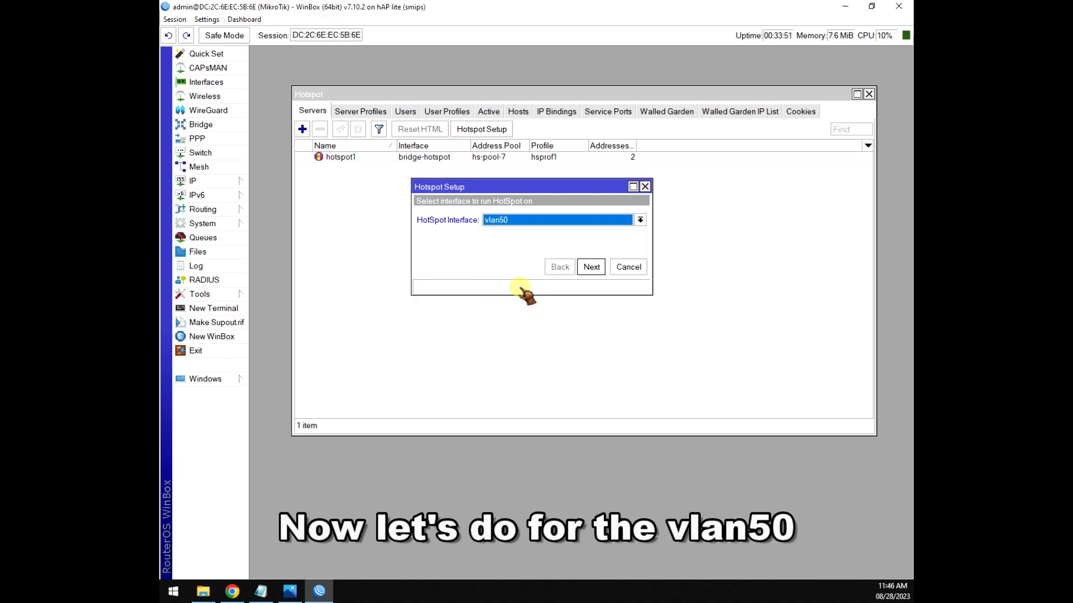
left_click(593, 269)
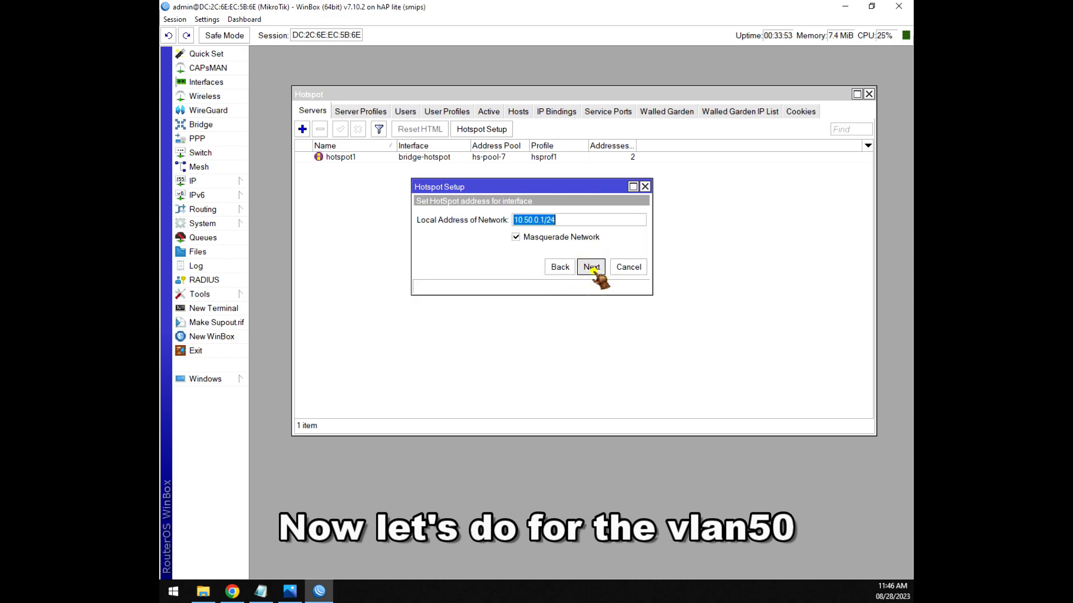
left_click(592, 268)
left_click(592, 268)
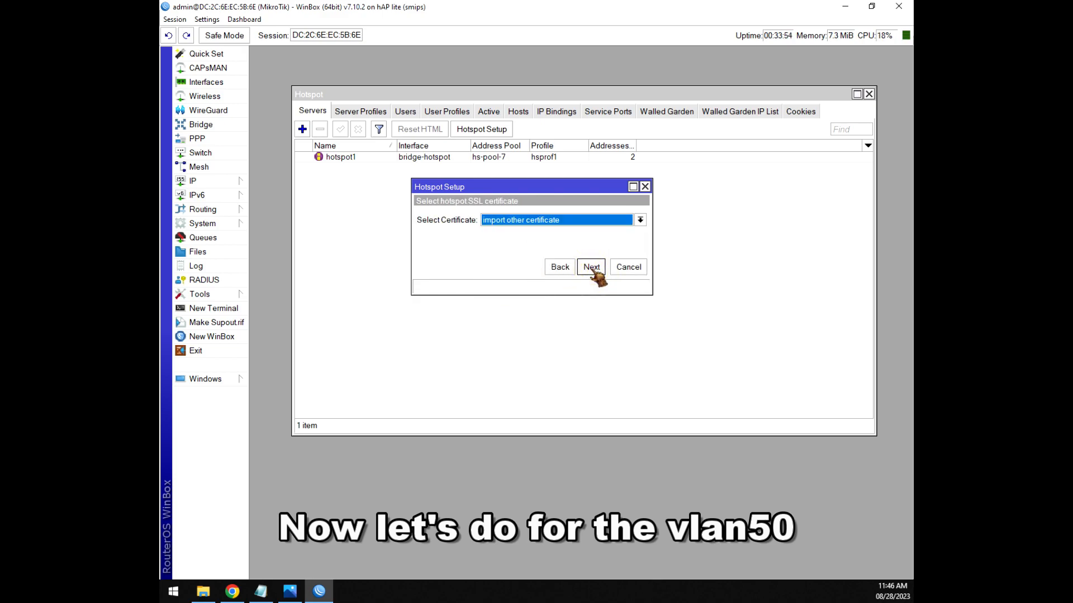
left_click(583, 222)
left_click(501, 241)
left_click(591, 267)
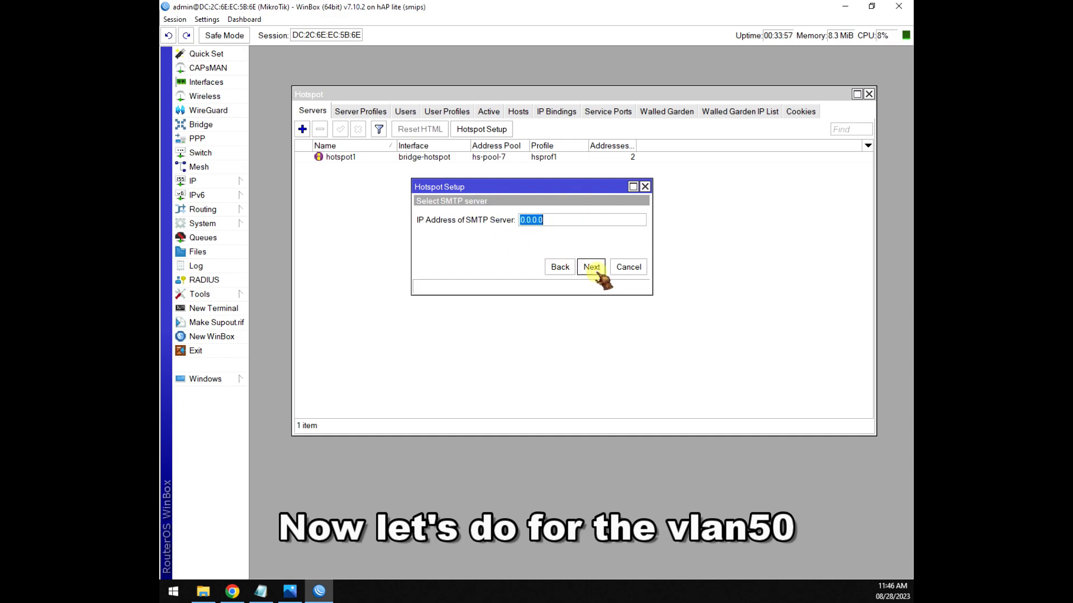
left_click(592, 268)
left_click(592, 268)
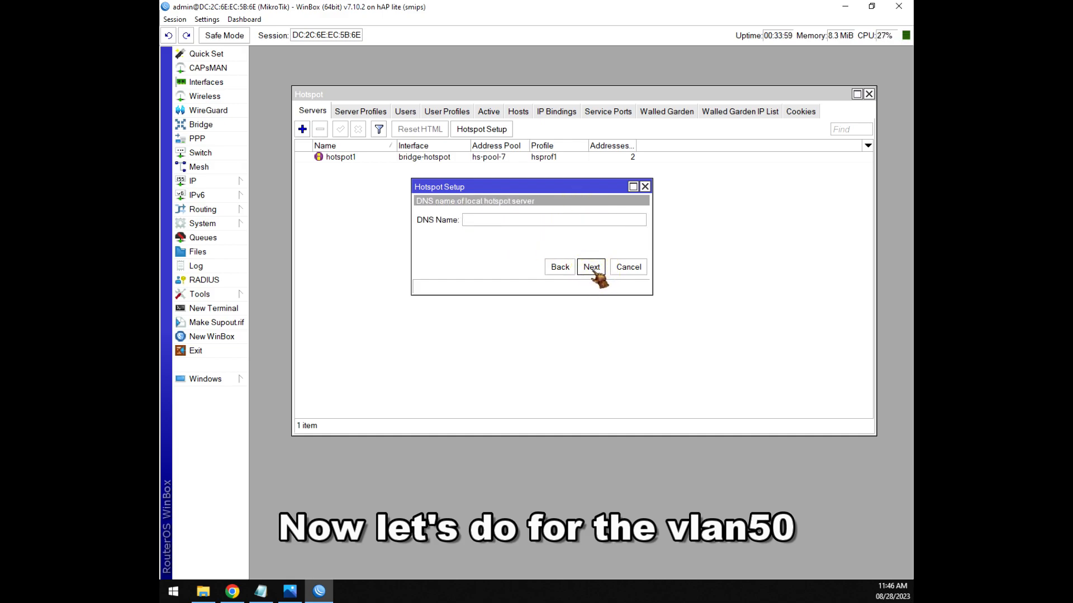
left_click(593, 268)
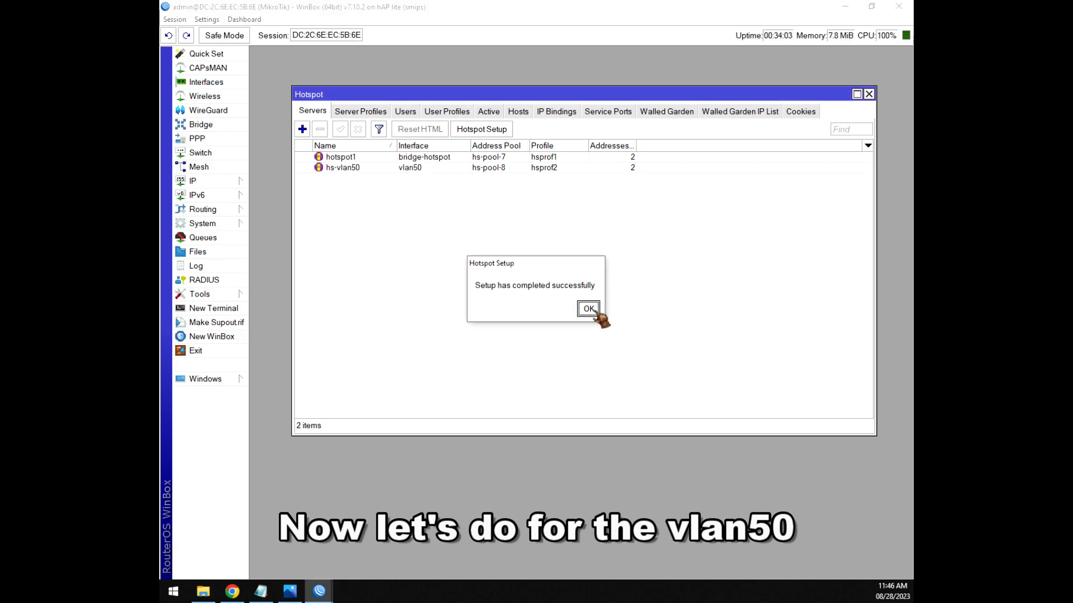
left_click(591, 311)
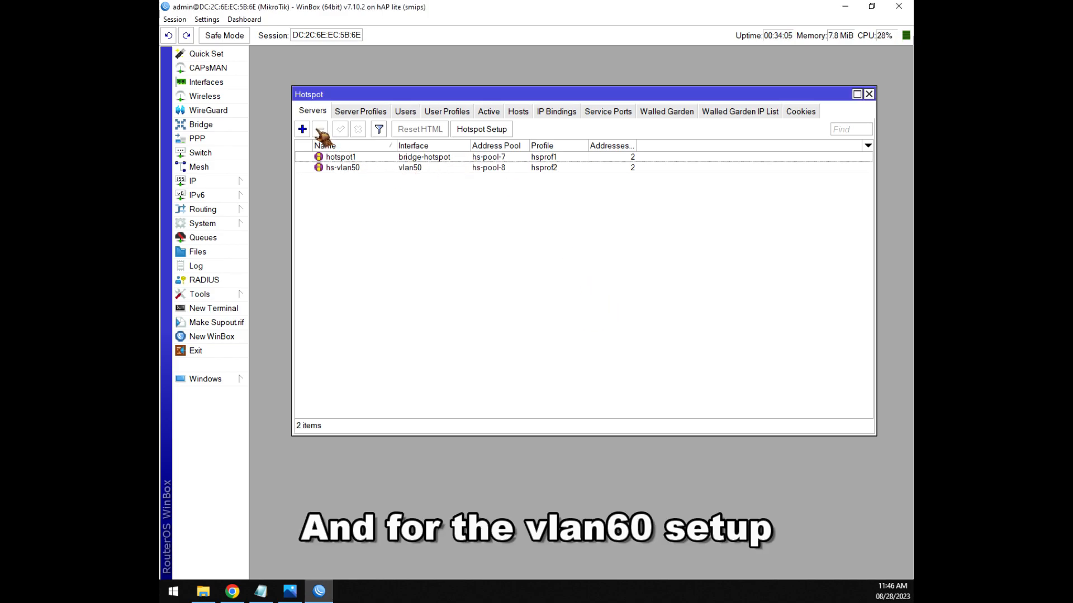
Run Hotspot Setup on vlan60 with 10.60.0.1/24, pool 10.60.0.2-10.60.0.254 and no certificate.
left_click(481, 129)
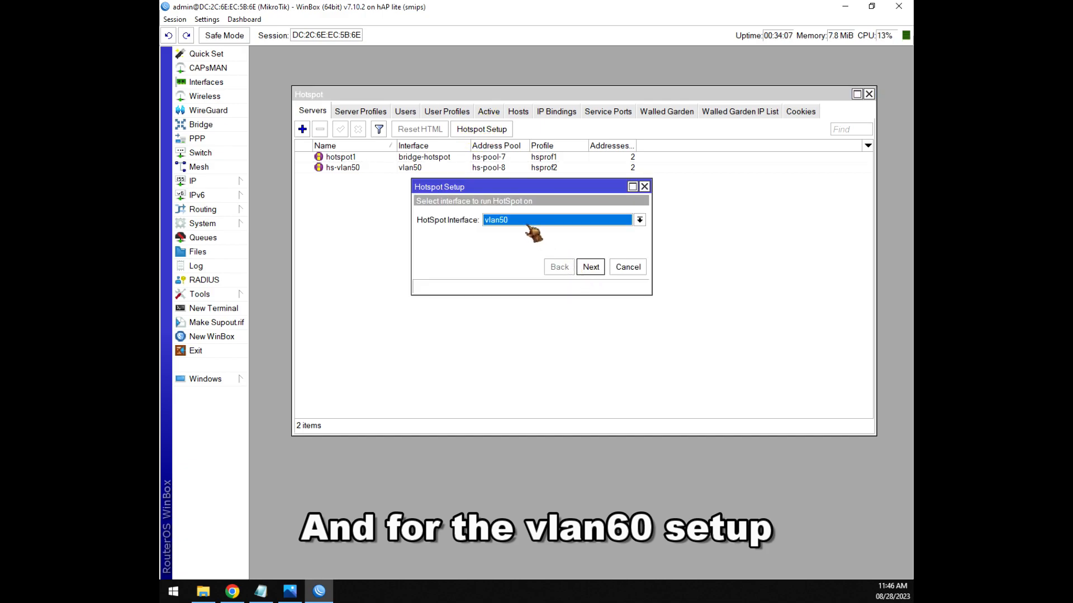
left_click(529, 223)
left_click(502, 296)
left_click(591, 267)
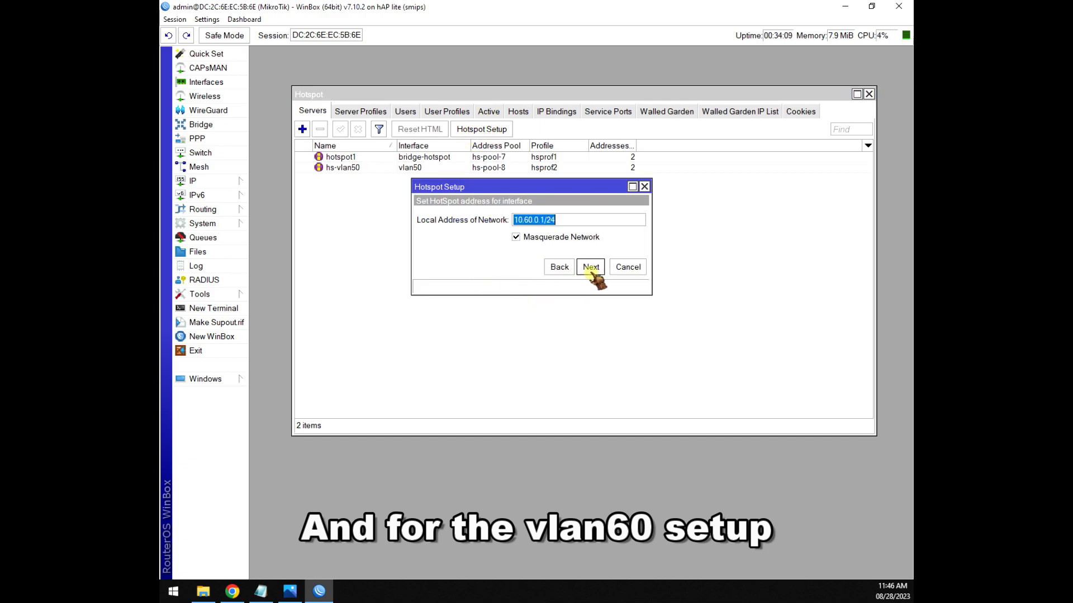
left_click(591, 268)
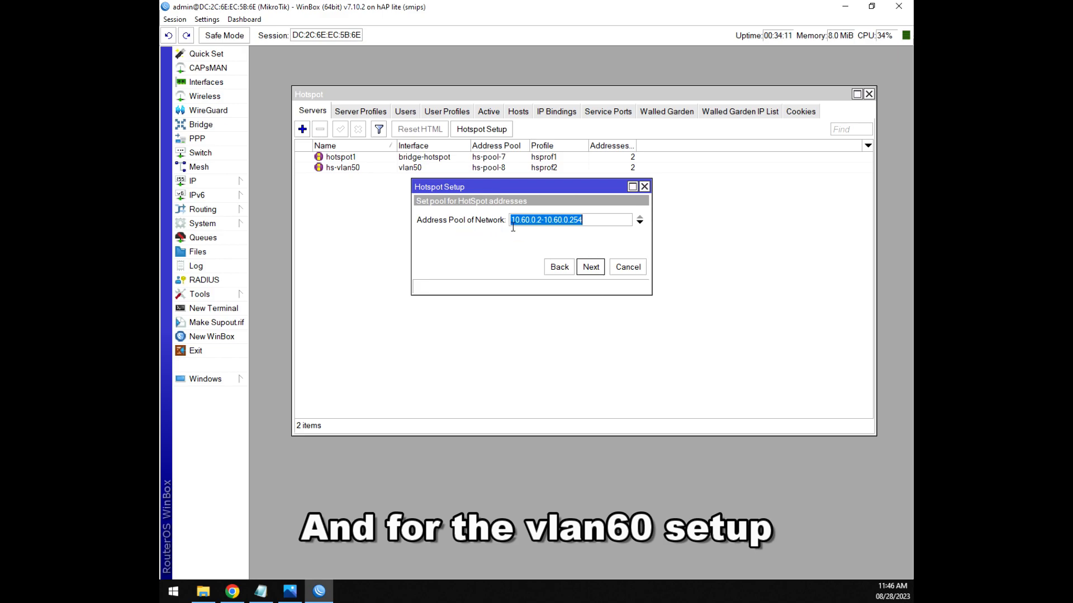
left_click(591, 267)
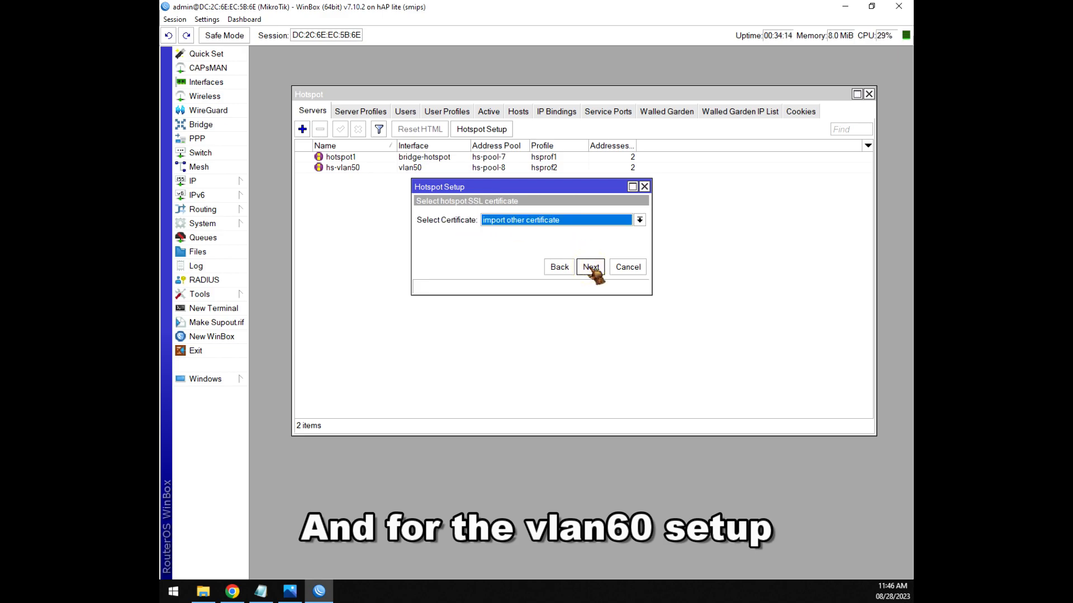
left_click(519, 219)
left_click(503, 241)
left_click(591, 267)
left_click(591, 267)
left_click(591, 267)
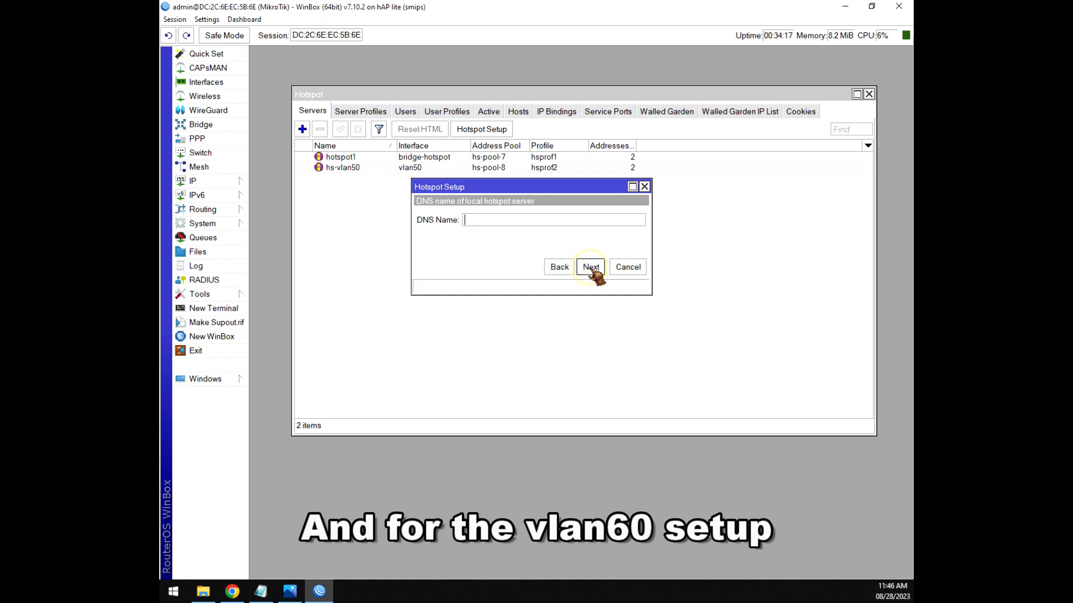
left_click(591, 267)
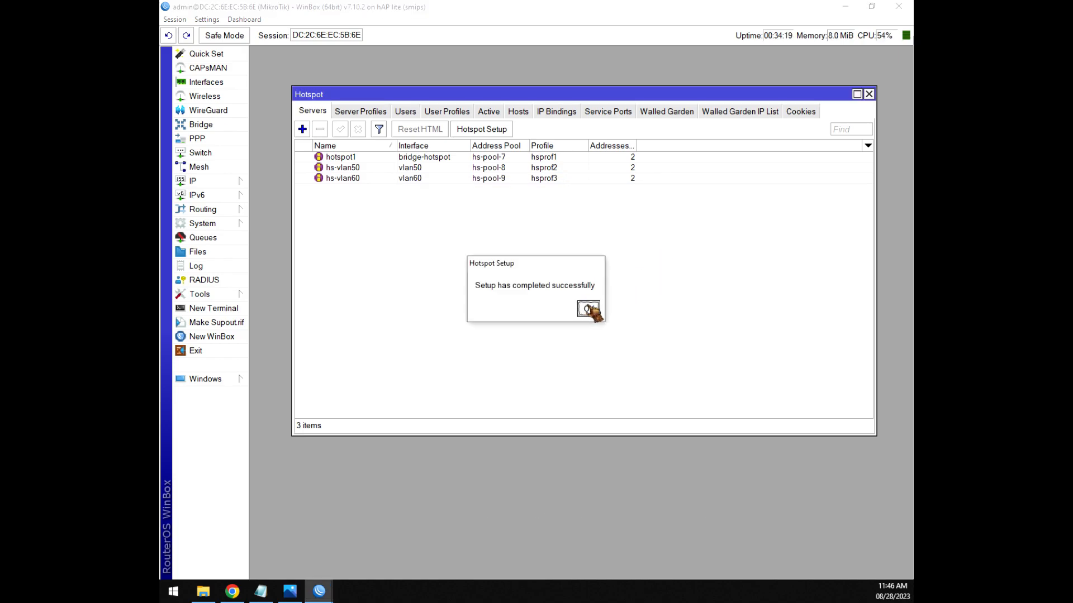
left_click(588, 309)
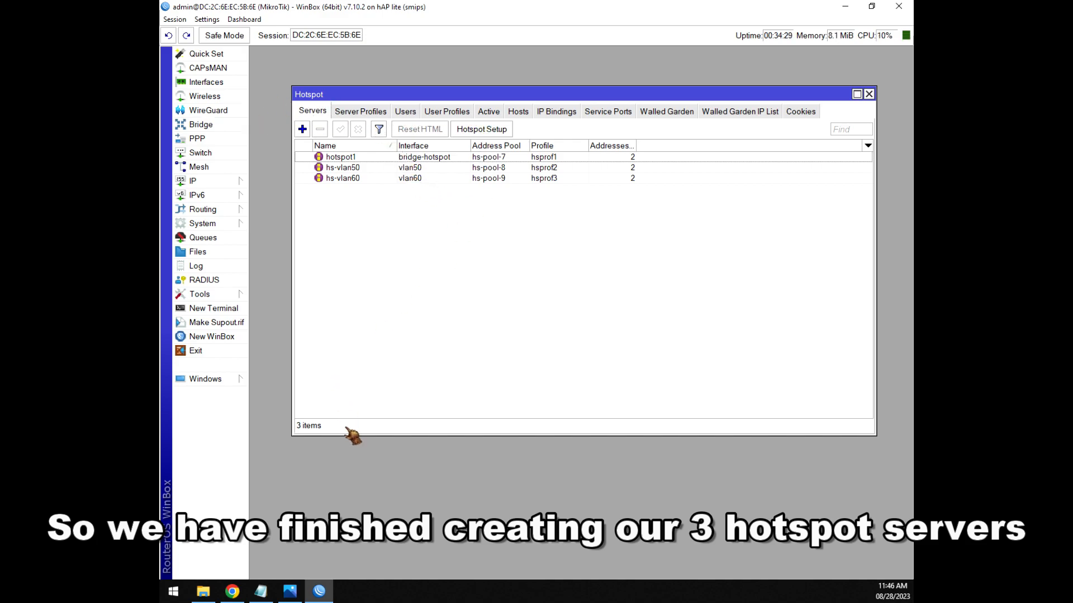
left_click(260, 591)
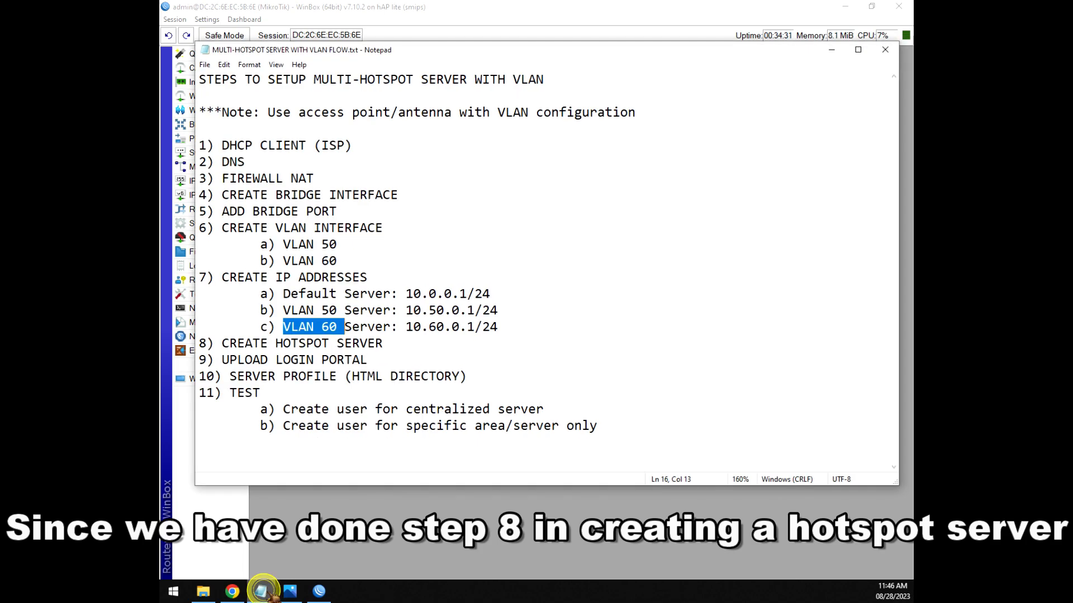
left_click_drag(384, 343, 221, 346)
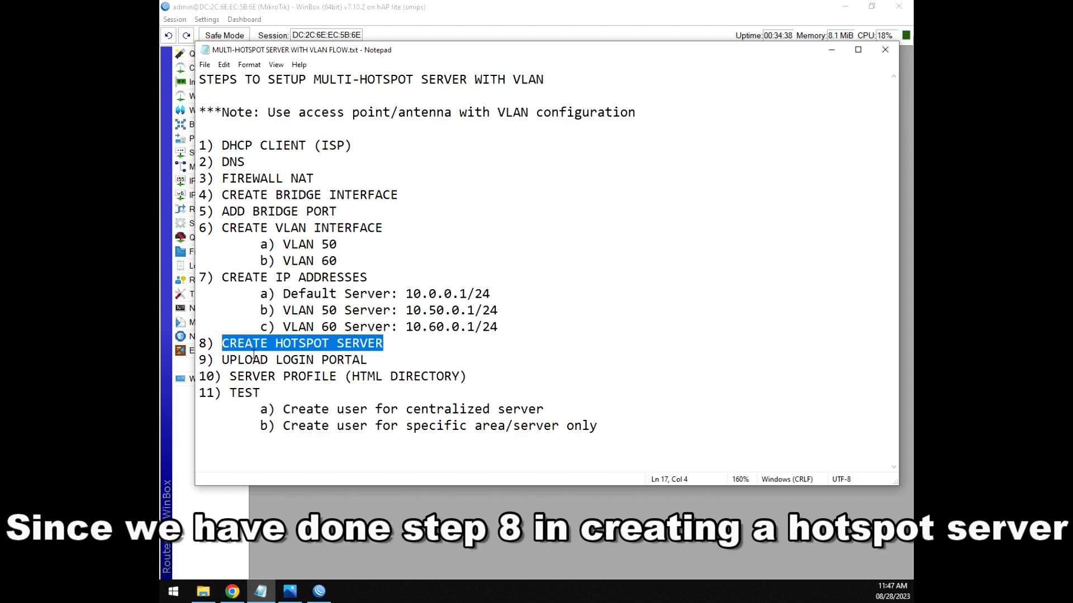
mouse_move(223, 361)
left_mouse_down()
mouse_move(372, 362)
mouse_move(229, 362)
left_mouse_up()
left_click(376, 362)
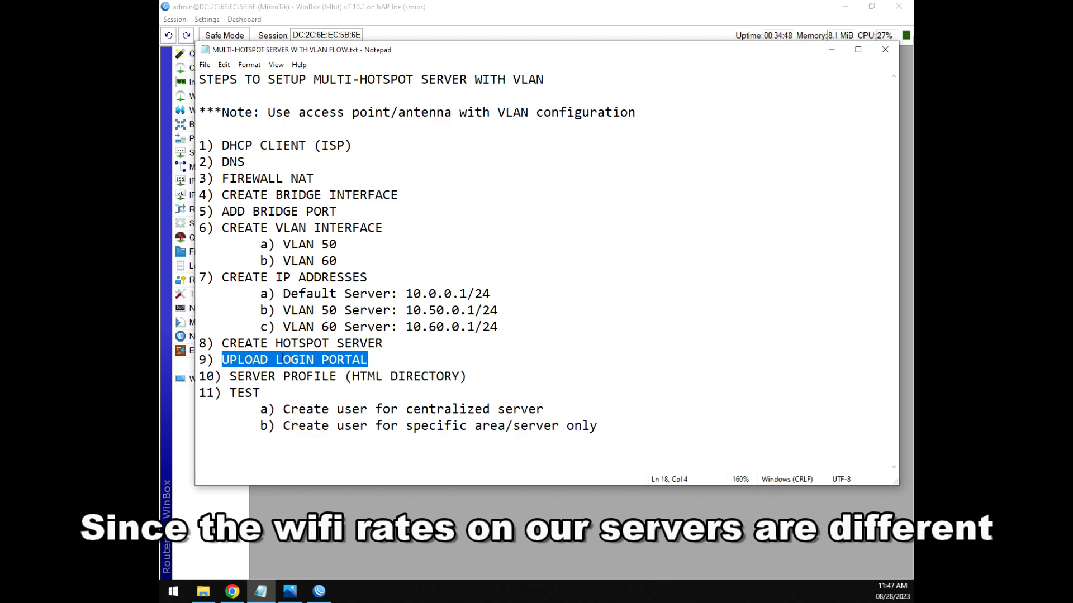
left_click(384, 361)
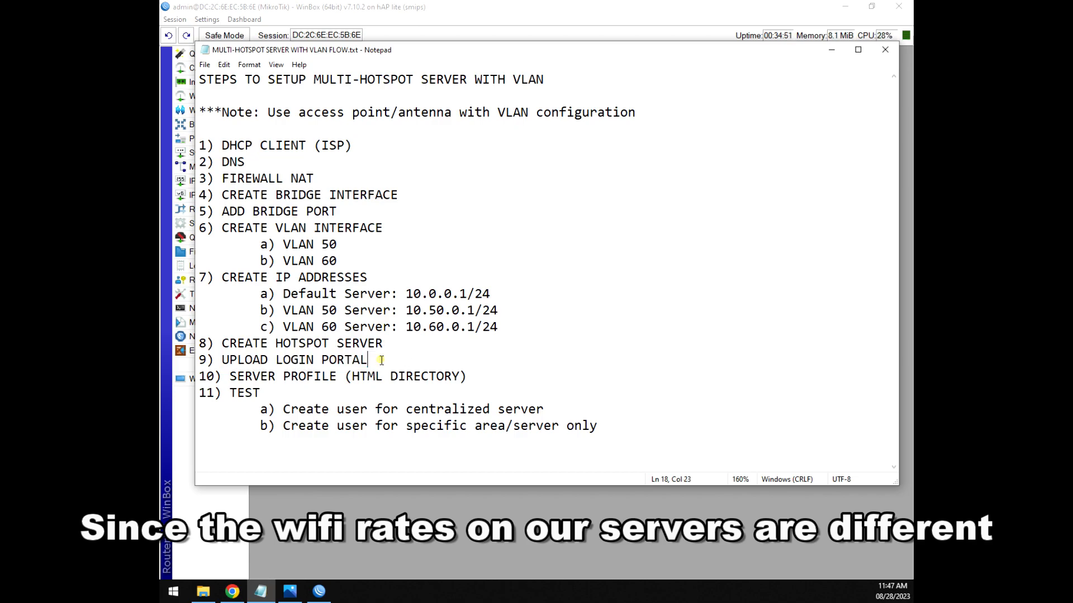
left_click(832, 50)
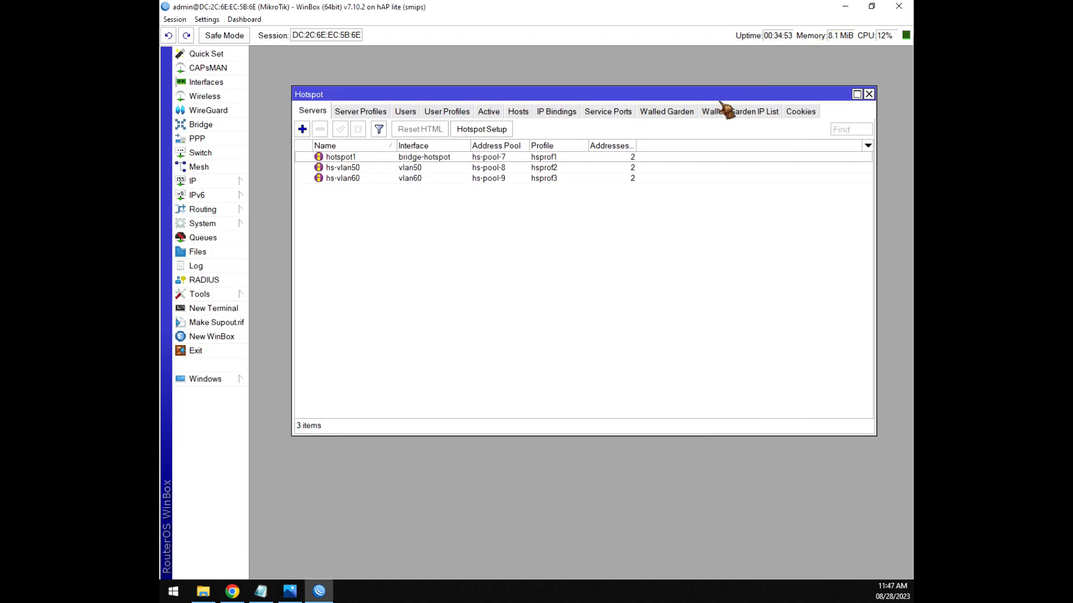
Review the hotspot1 and hs-vlan60 servers, then show the Server Profiles tab with default and hsprof1–hsprof3.
left_click(423, 158)
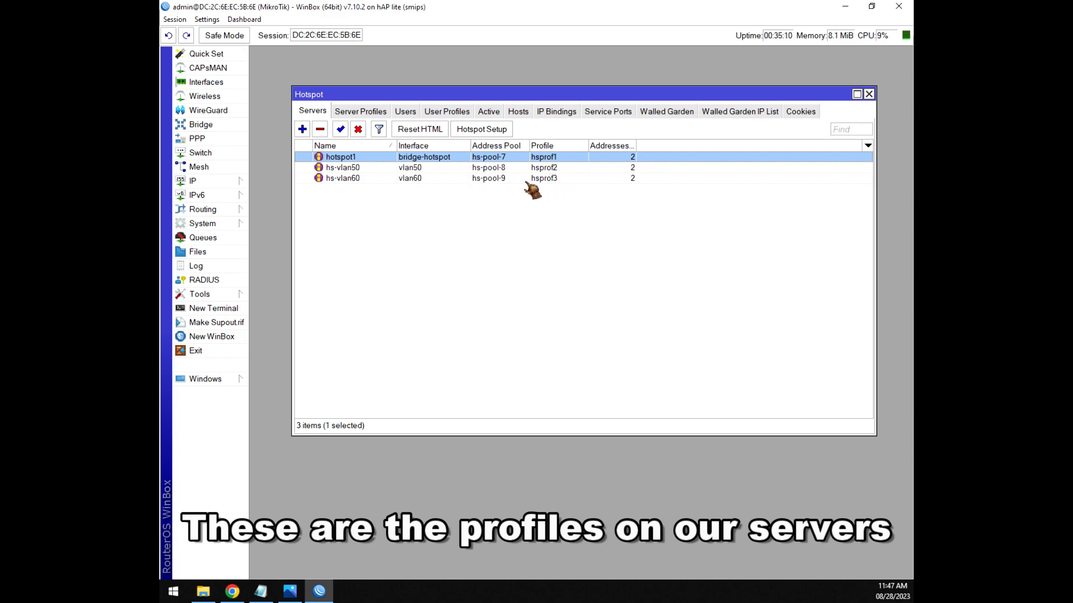
left_click(567, 180)
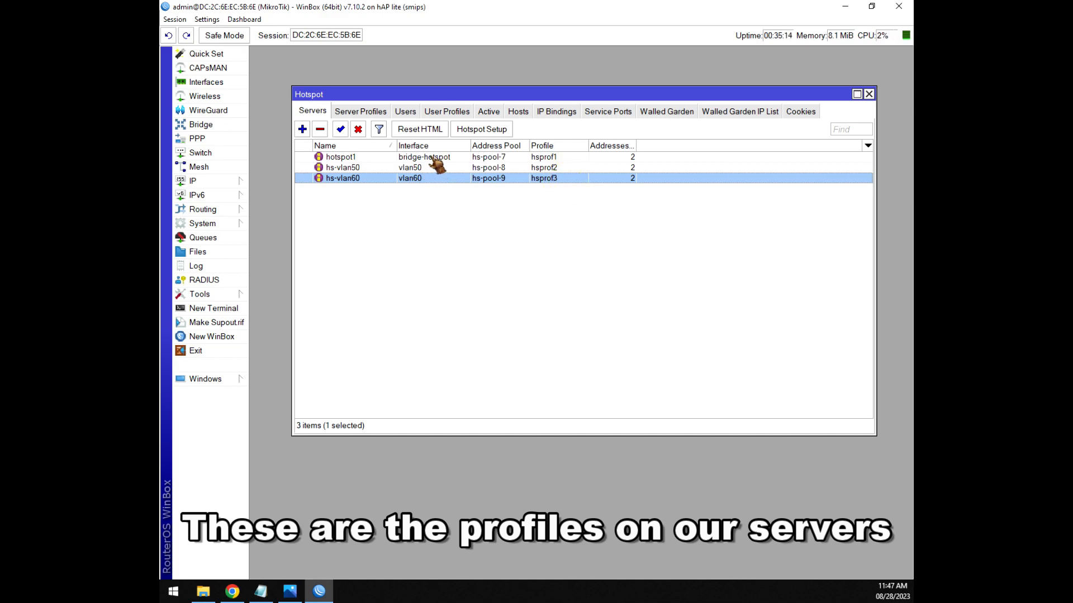
left_click(352, 114)
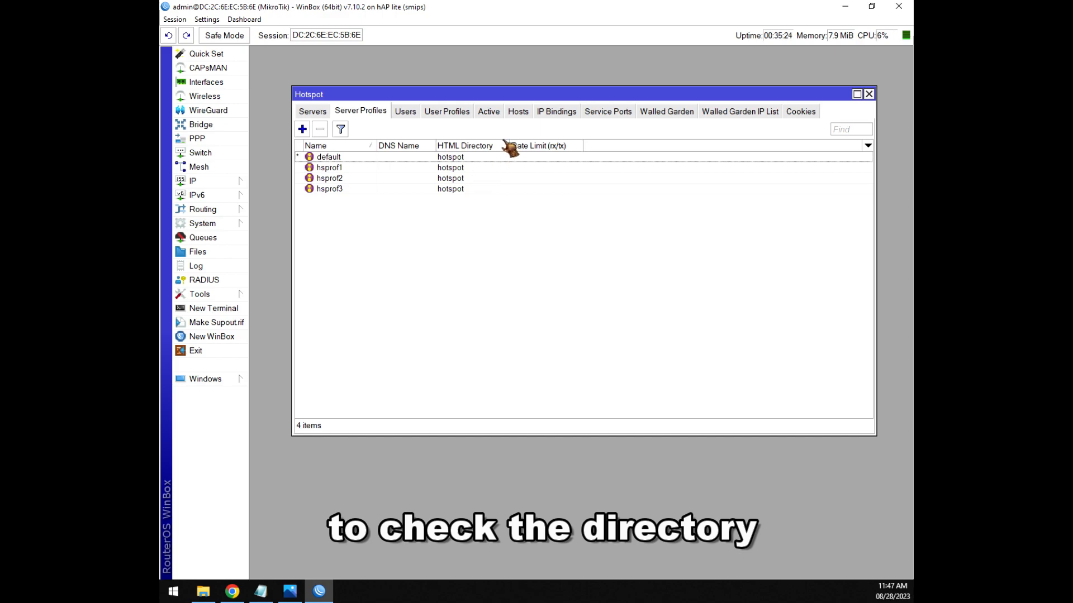
left_click_drag(392, 94, 376, 80)
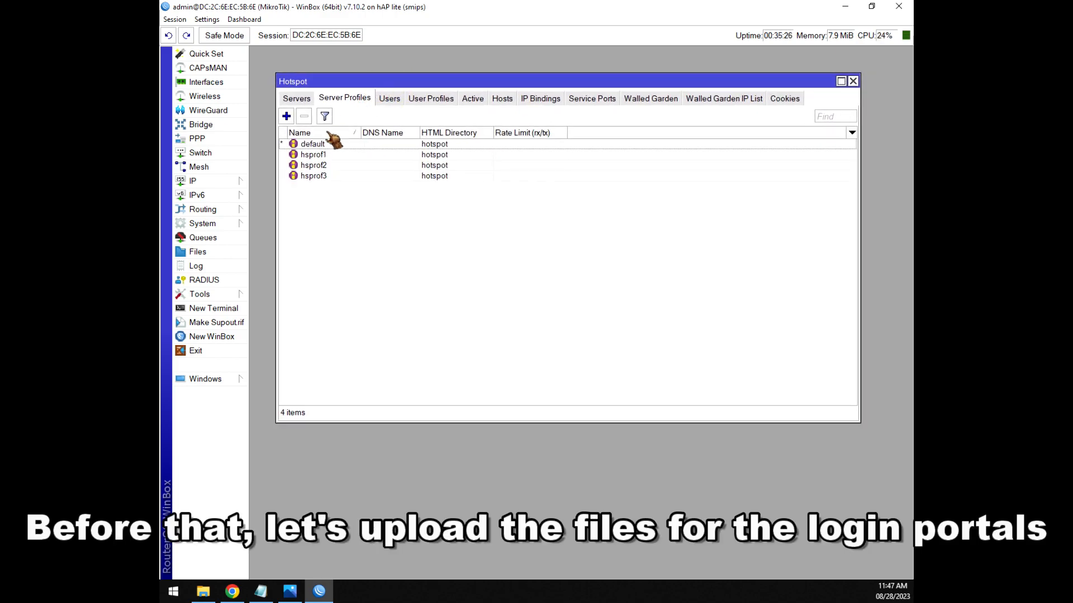
Delete the stock hotspot directory from the router's File List, then bring up the local MikroTik Files folder.
left_click(213, 254)
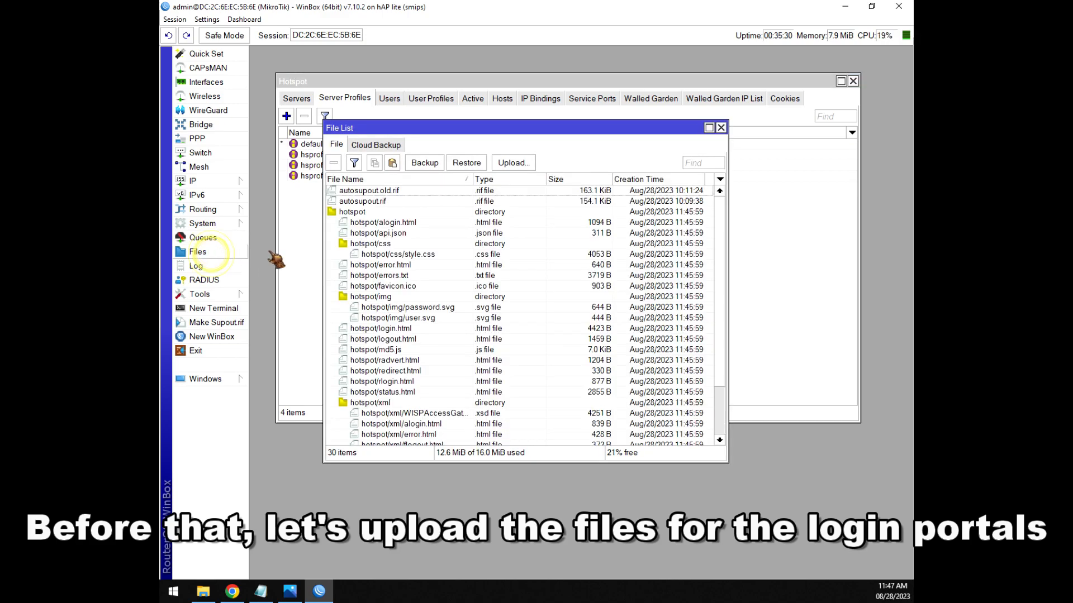
left_click_drag(442, 129, 486, 74)
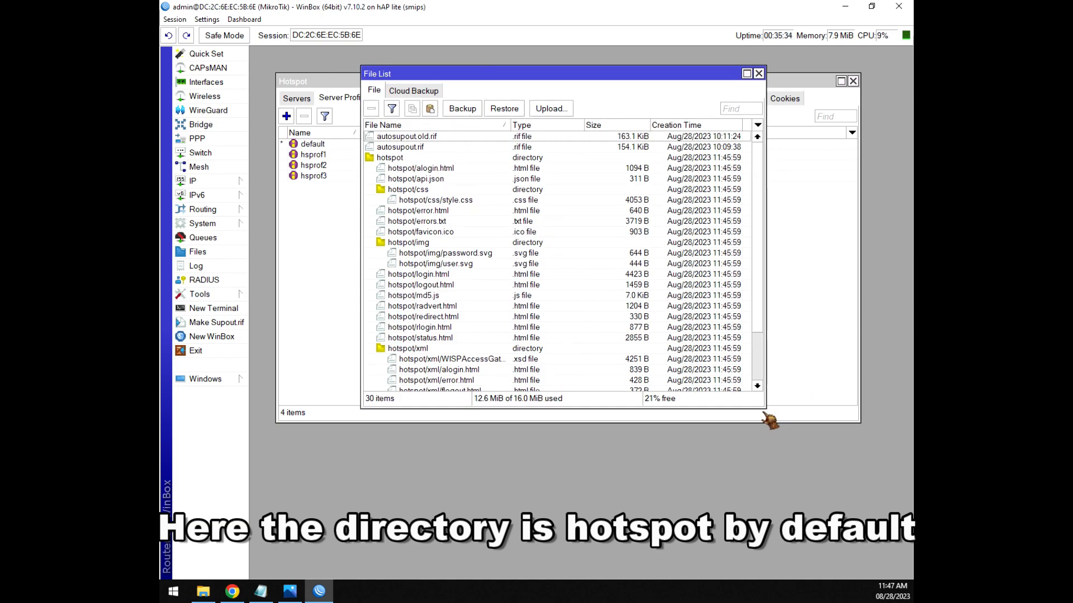
left_click_drag(764, 407, 860, 506)
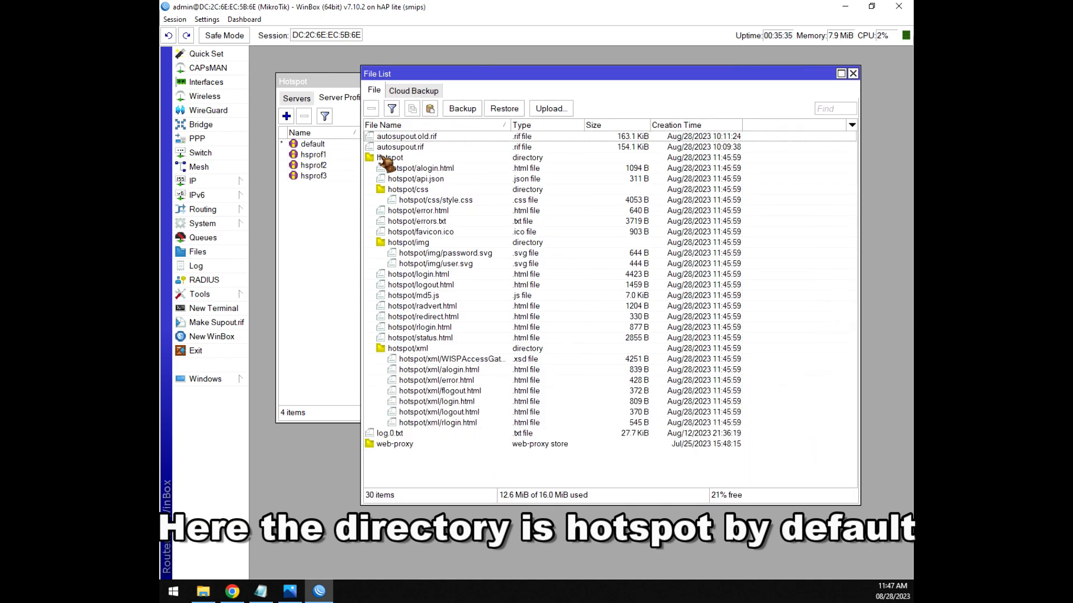
left_click(391, 159)
left_click_drag(435, 73, 459, 86)
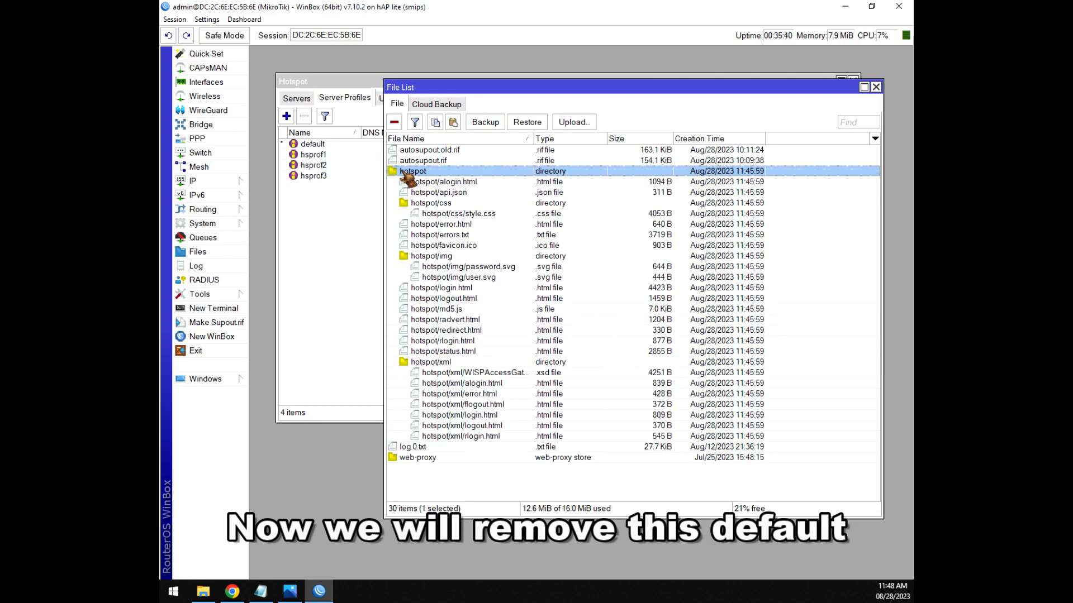
left_click(402, 174)
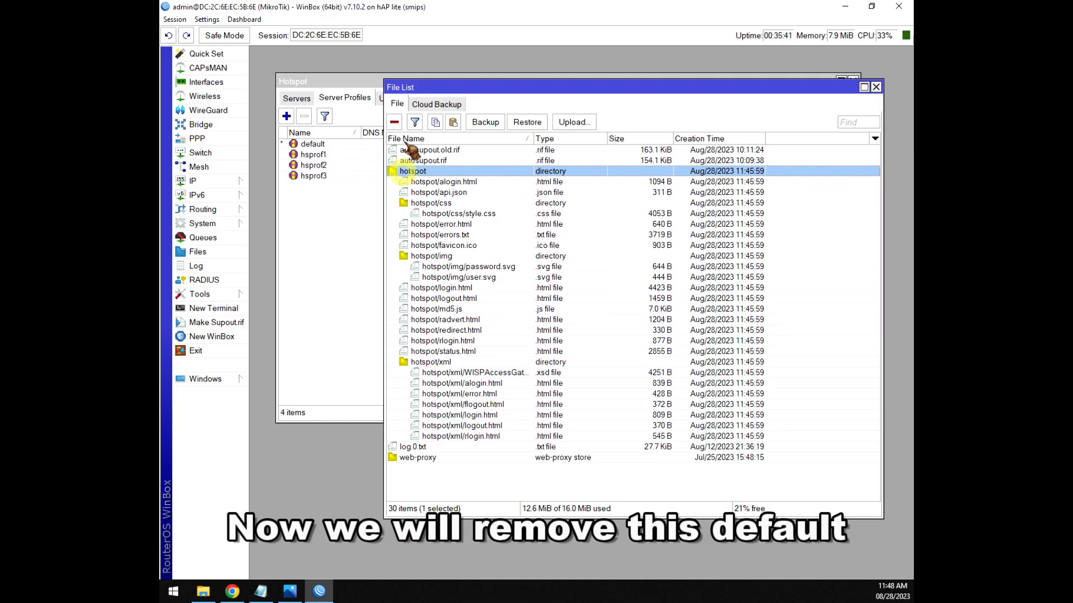
left_click(394, 123)
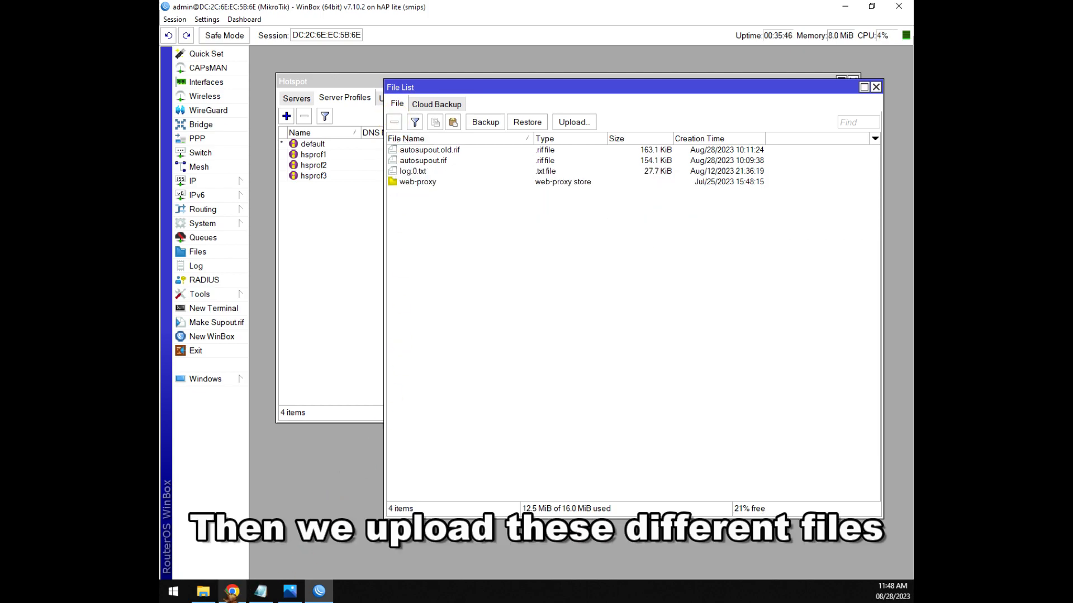
left_click(203, 591)
Select the default, vlan50 and vlan60 login-portal folders together in MikroTik Files for upload.
left_click(391, 288)
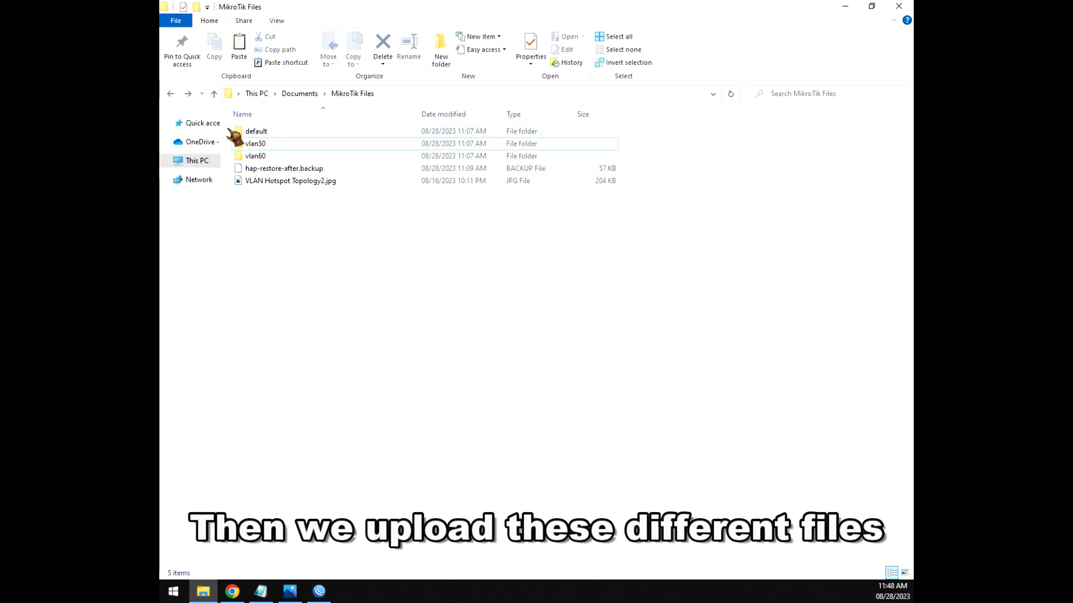
left_click(273, 133)
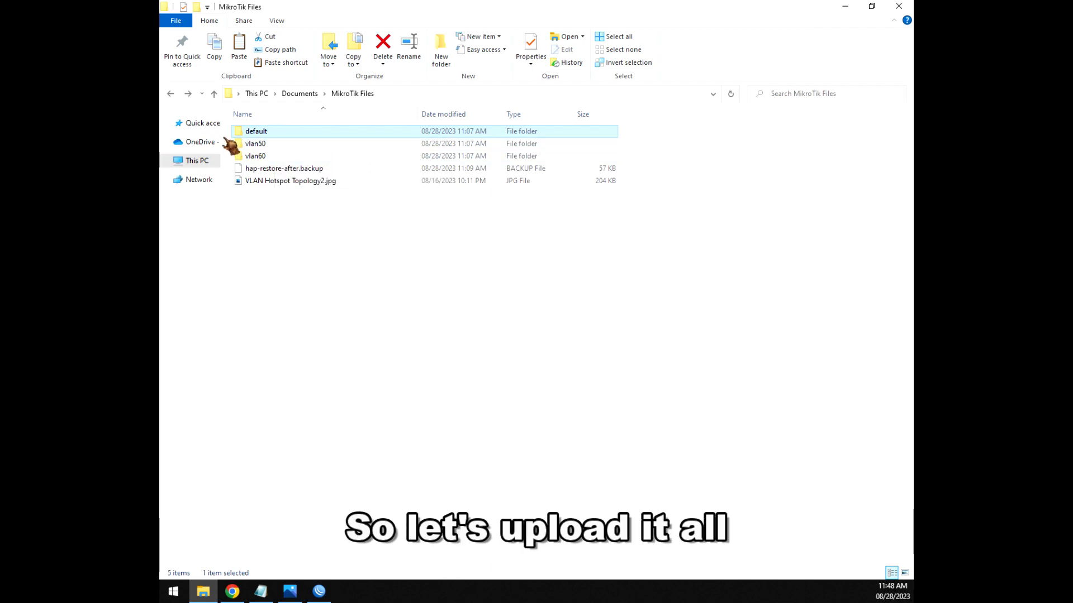
left_click_drag(225, 132, 402, 346)
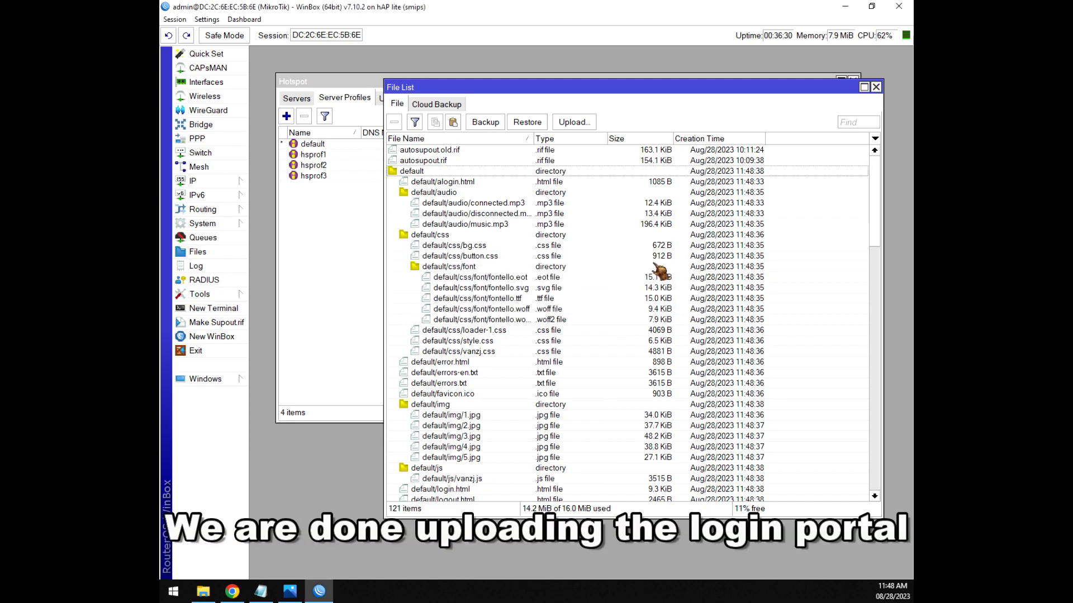
left_click(265, 593)
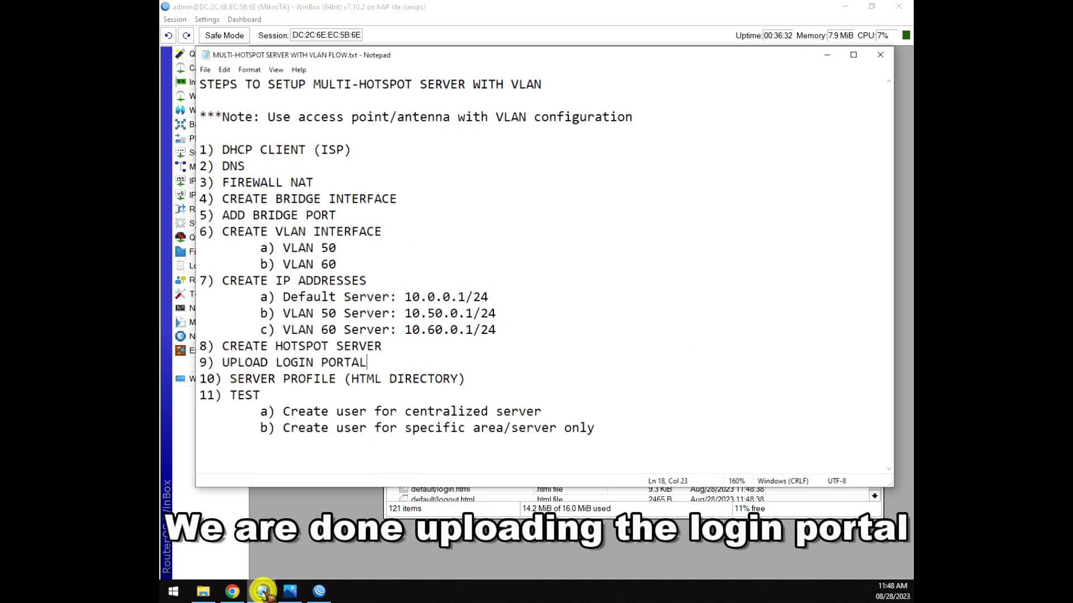
left_click_drag(386, 361, 236, 364)
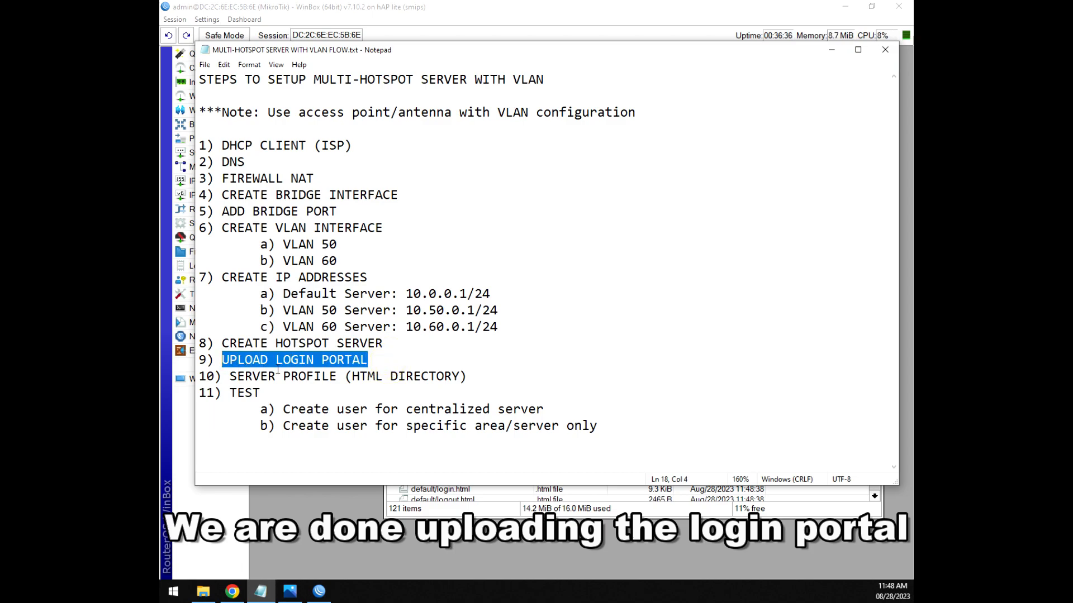
left_click_drag(231, 379, 324, 379)
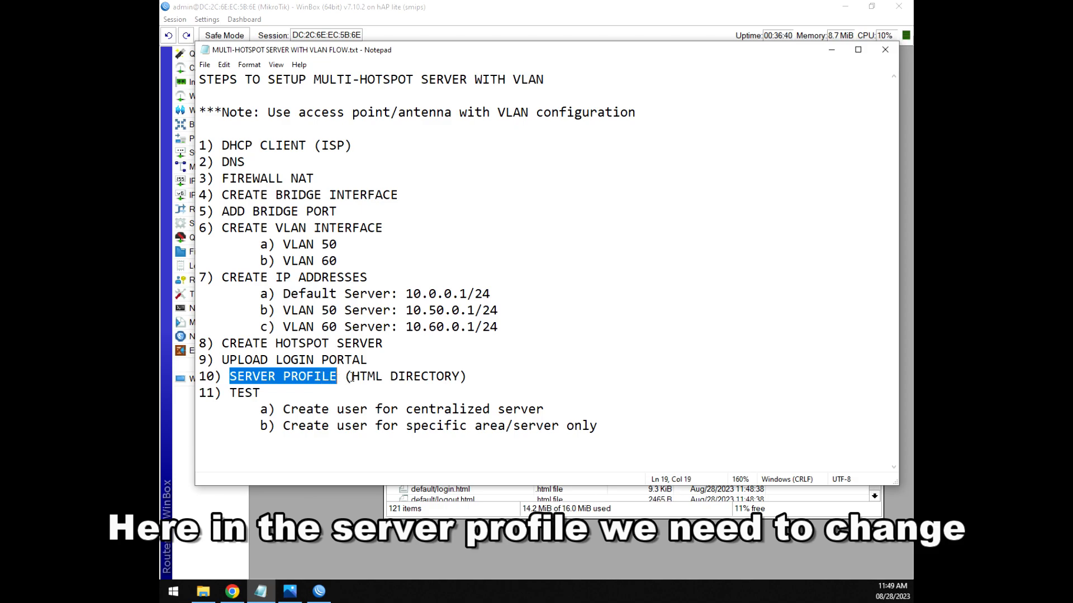
left_click_drag(474, 376, 346, 376)
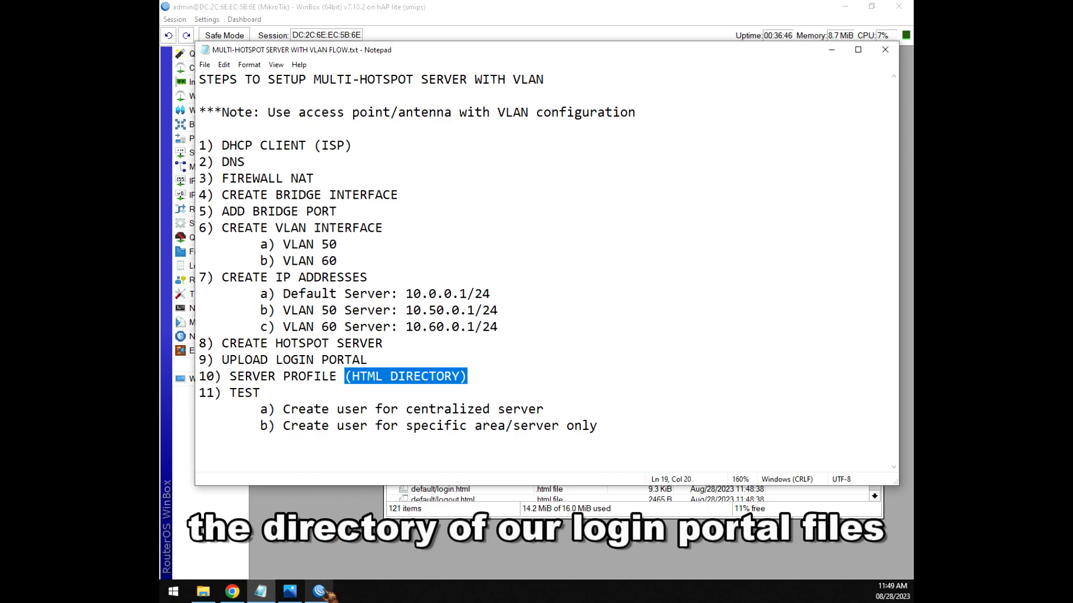
mouse_move(330, 596)
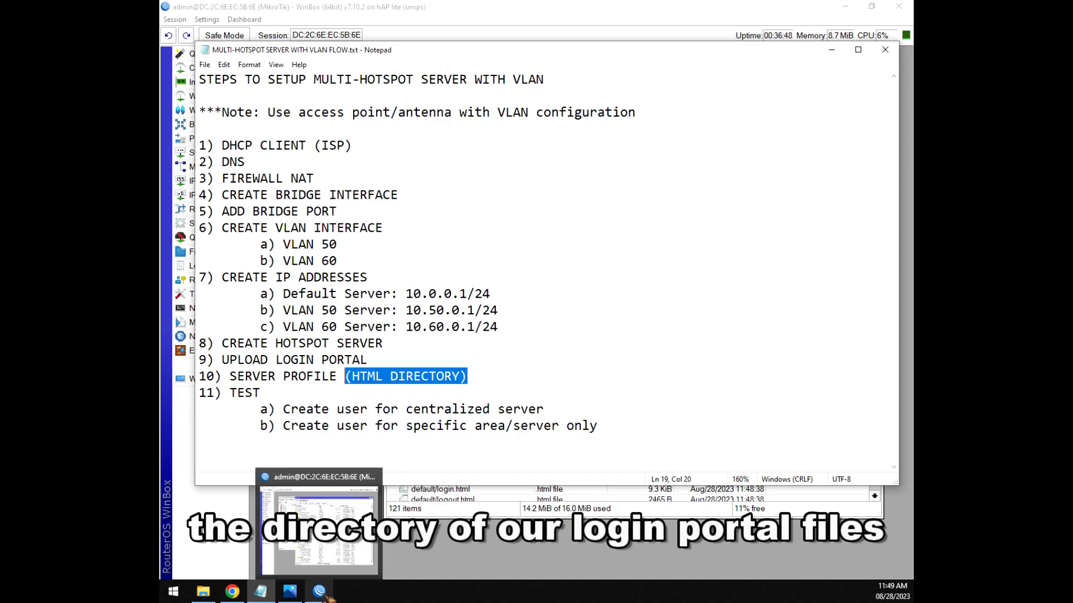
left_click(328, 595)
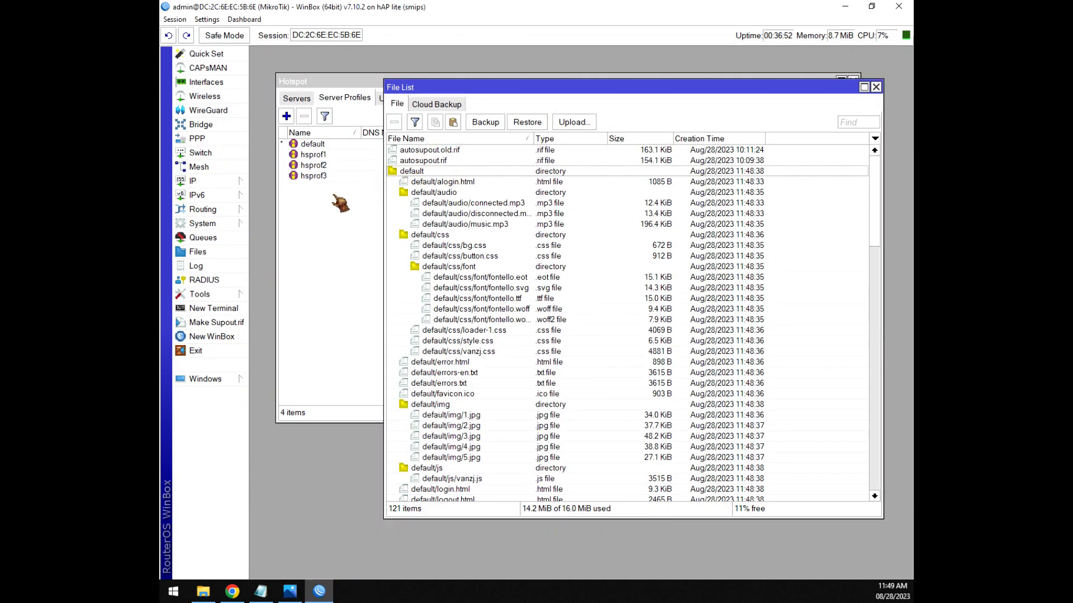
Change hotspot profile hsprof1's HTML directory from hotspot to default.
left_click(352, 226)
left_click(312, 164)
left_click(316, 155)
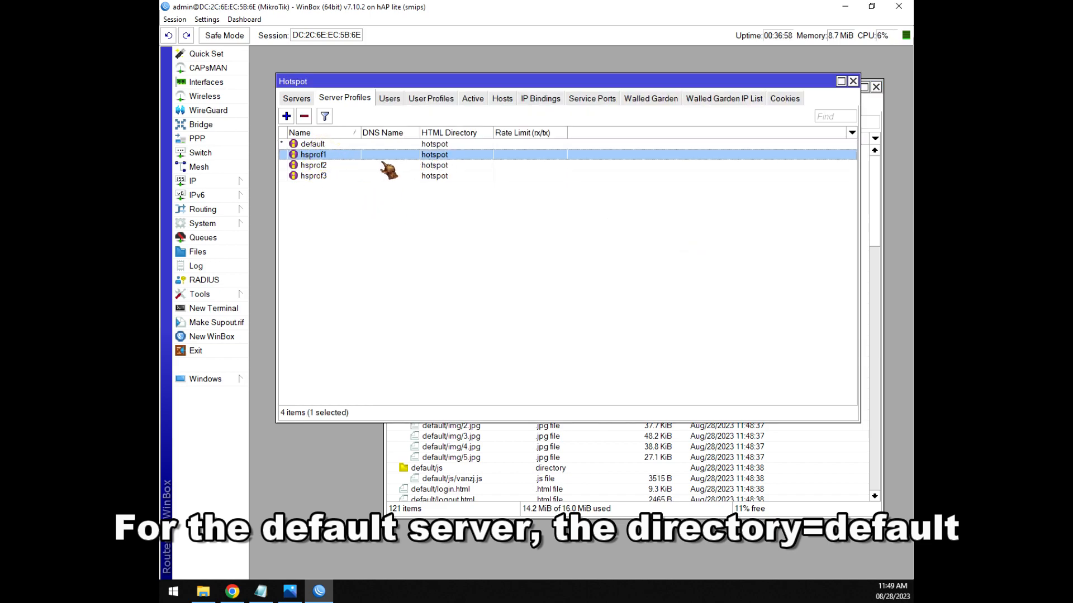
double_click(451, 155)
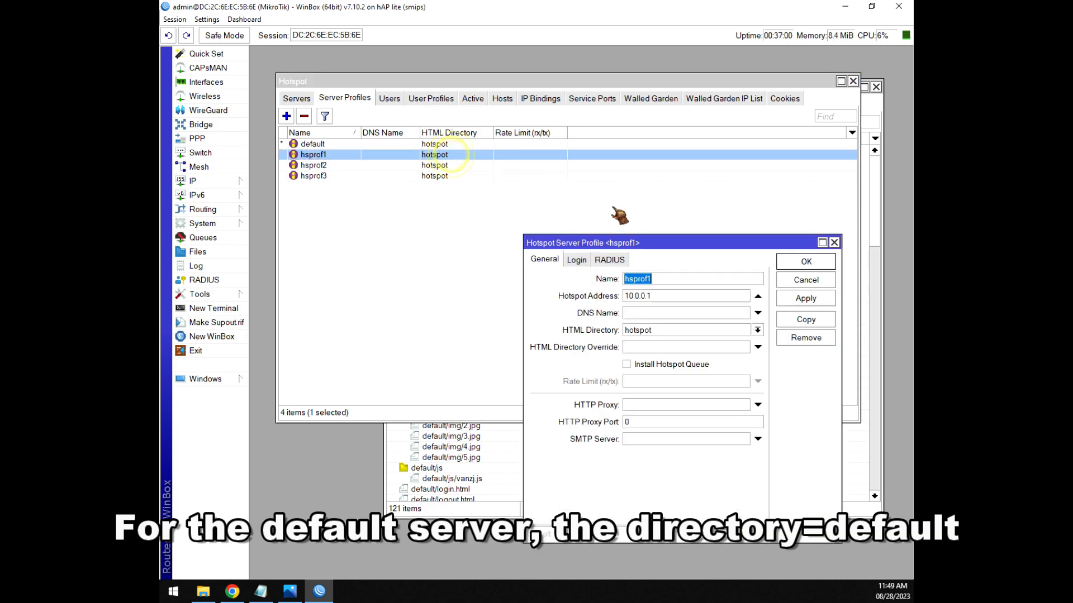
left_click(758, 331)
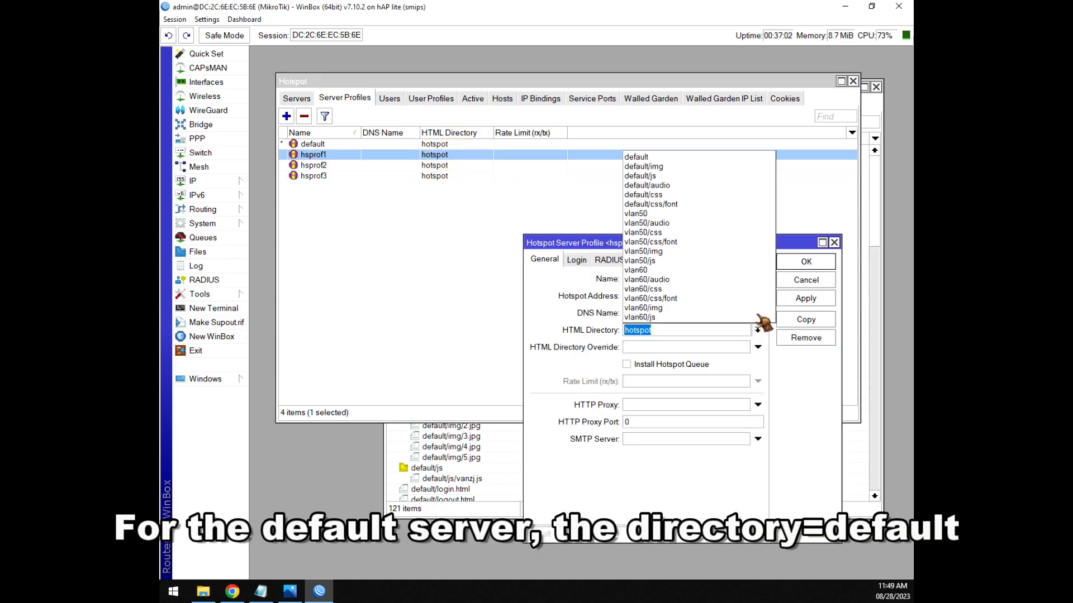
left_click(638, 157)
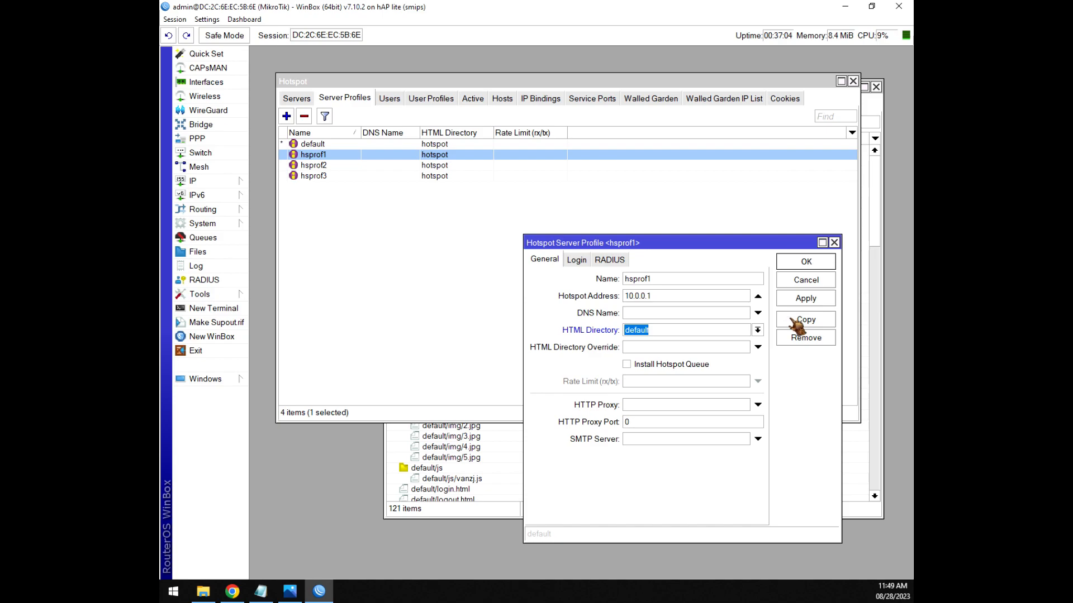
left_click(806, 262)
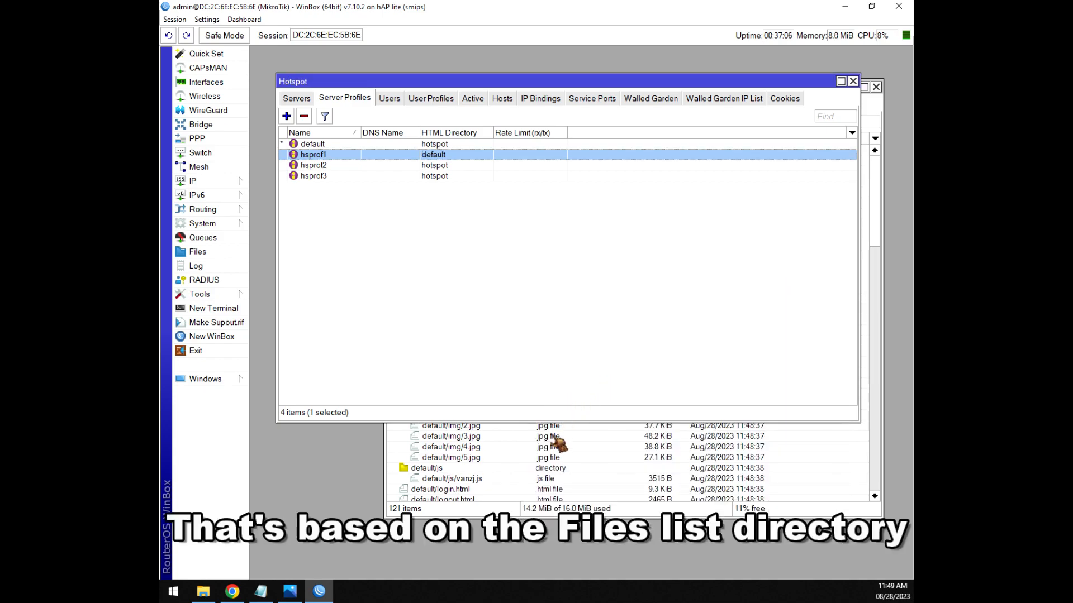
Check the default directory in the file list, then return the Server Profiles list to the front.
left_click(557, 458)
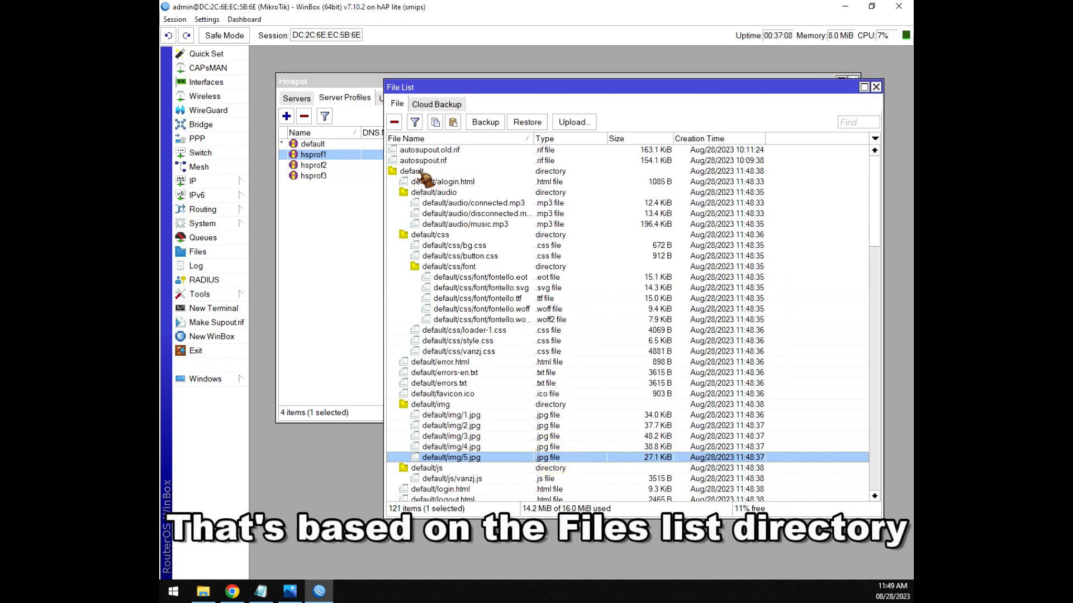
left_click(423, 171)
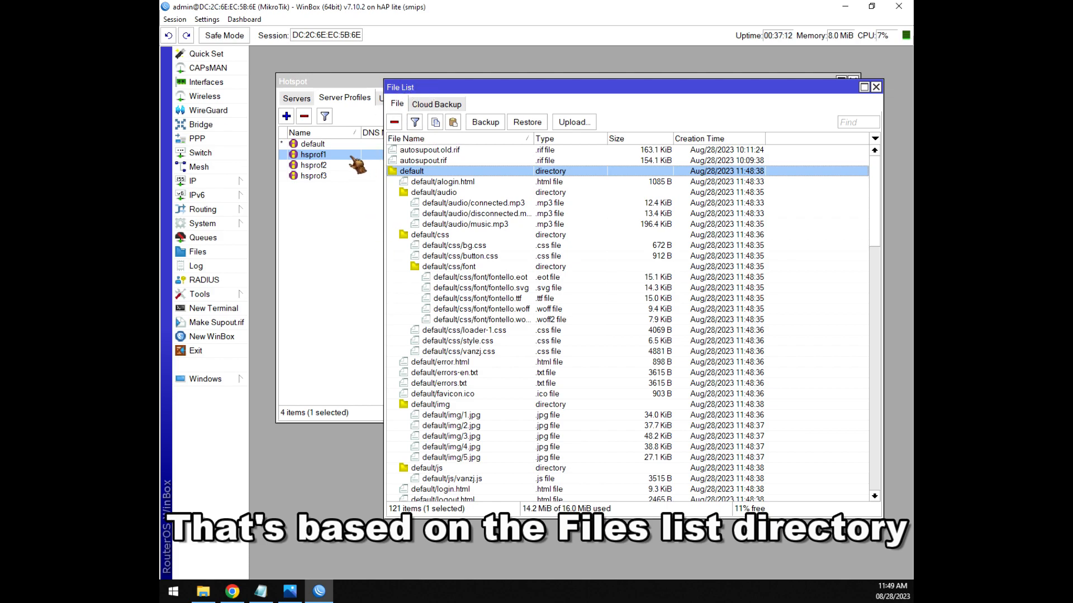
left_click(320, 157)
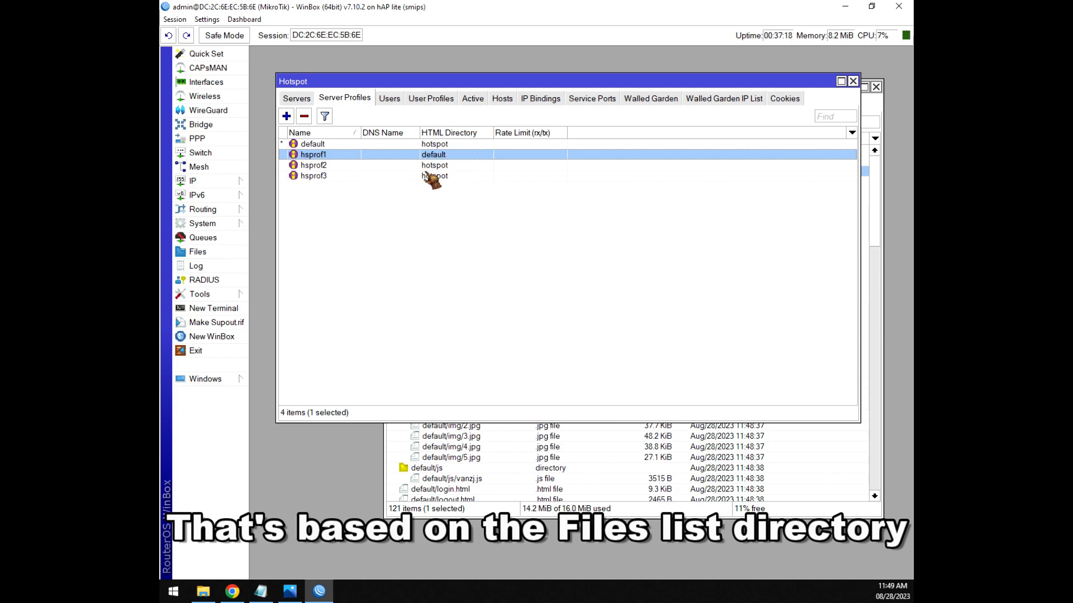
Set hotspot profile hsprof2's HTML directory to vlan50.
left_click(321, 166)
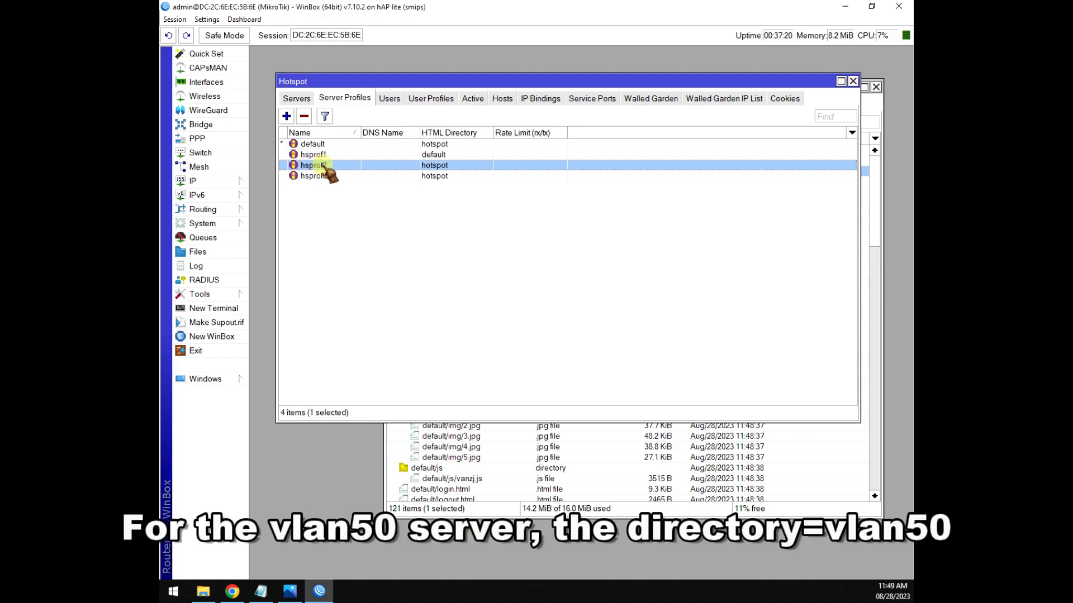
double_click(456, 165)
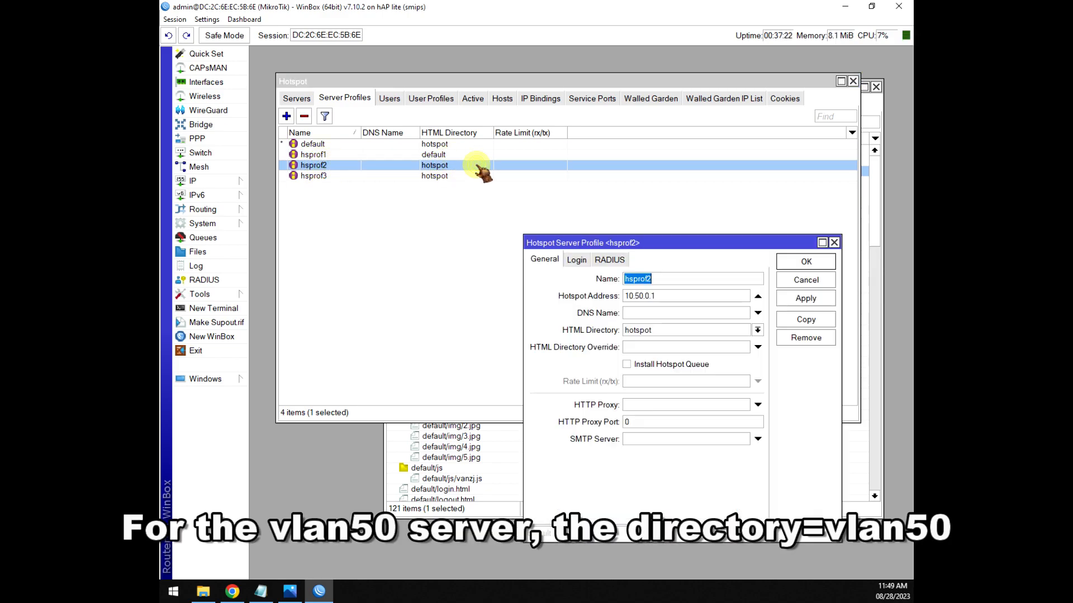
left_click(758, 330)
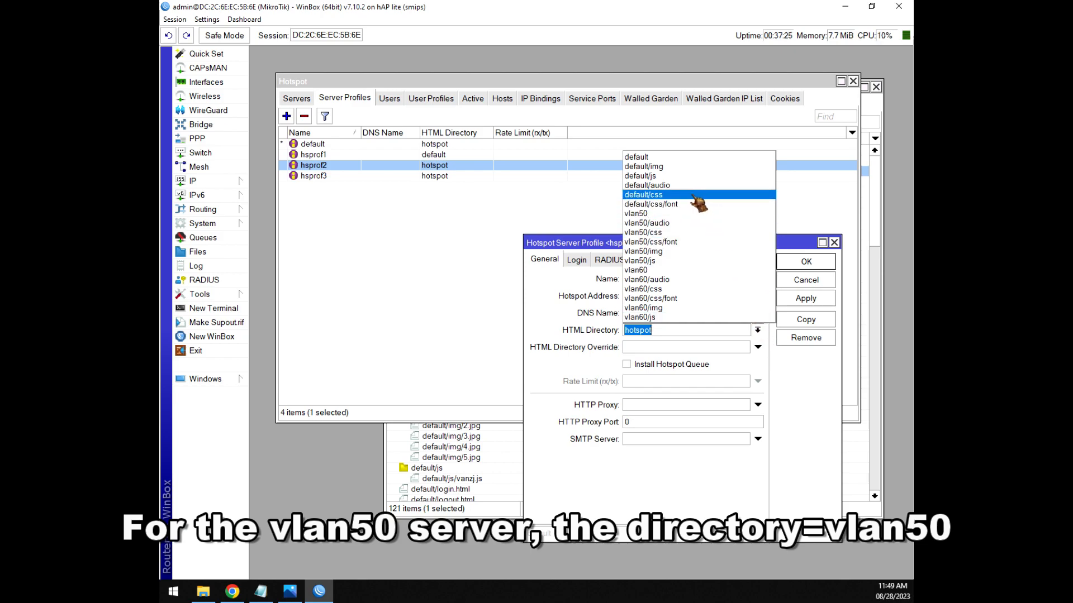
left_click(647, 214)
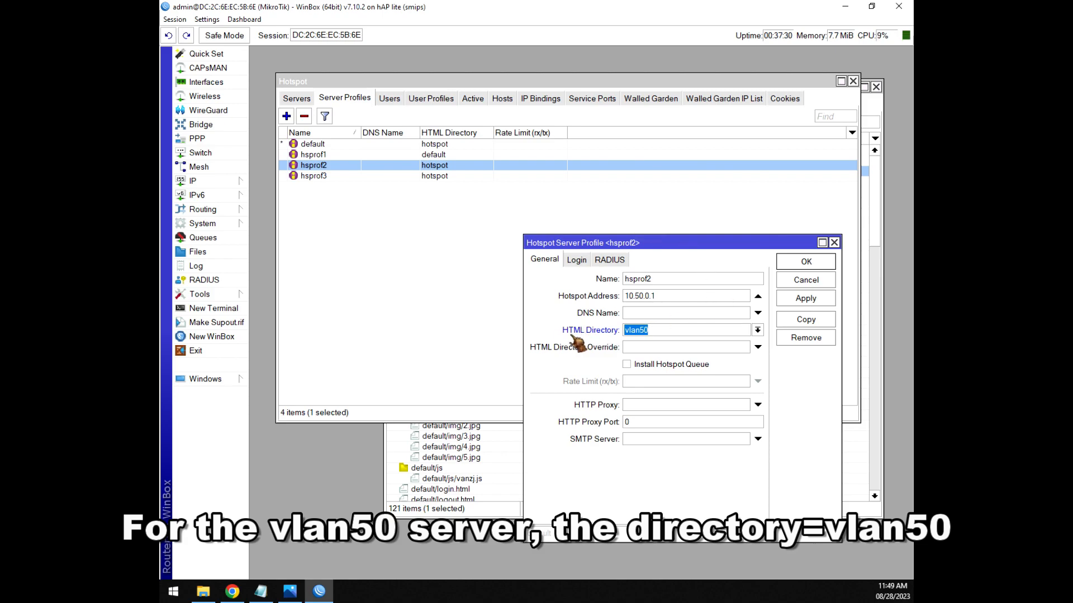
left_click(807, 263)
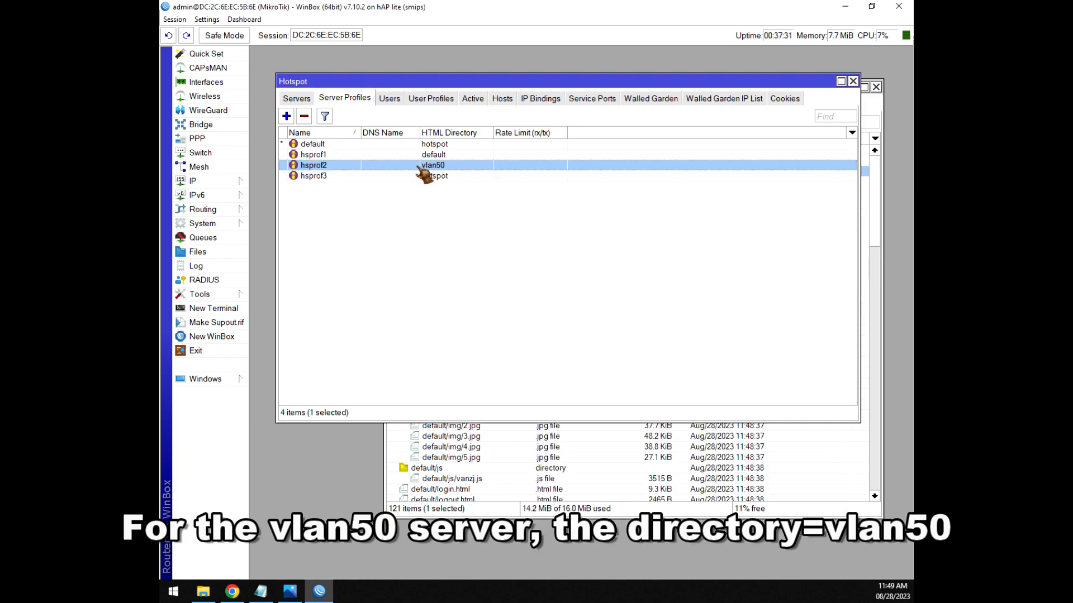
Set hsprof3's HTML directory to vlan60 and reopen hsprof1's profile settings.
left_click(324, 176)
double_click(324, 177)
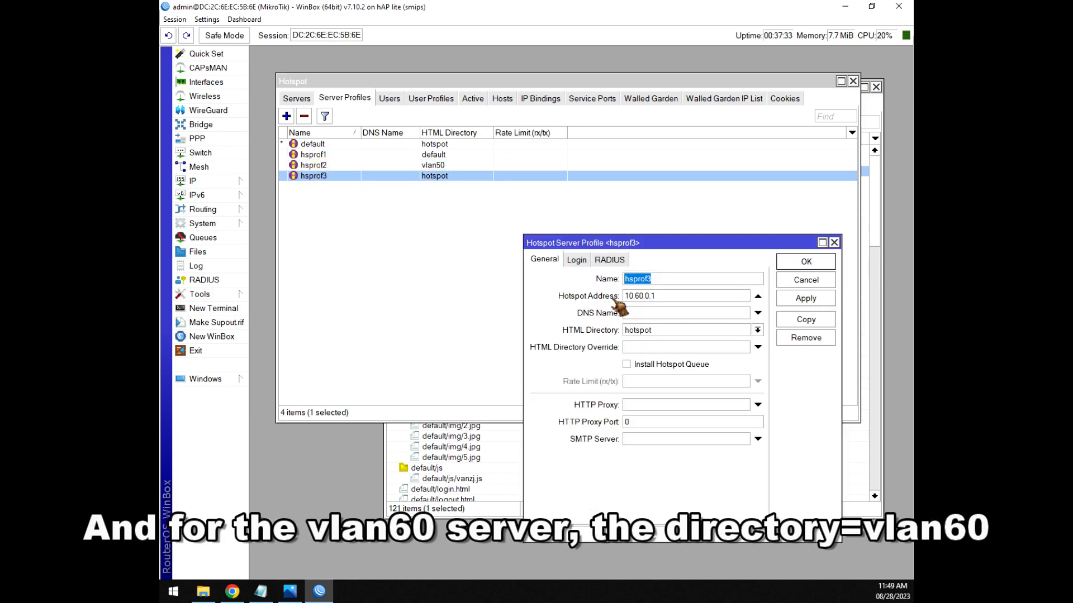
left_click(757, 330)
left_click(652, 276)
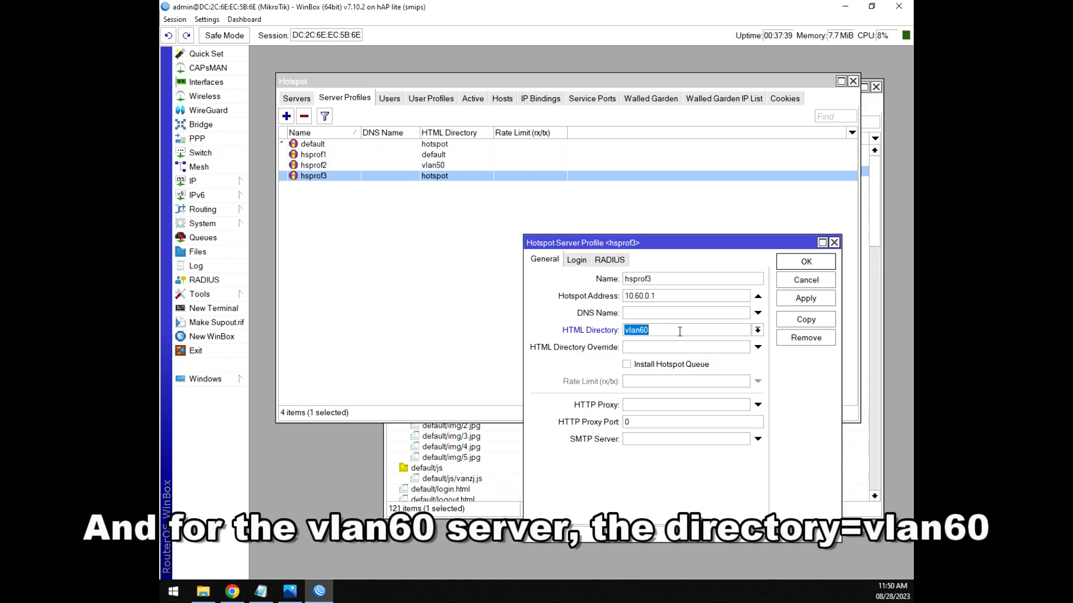
left_click(804, 263)
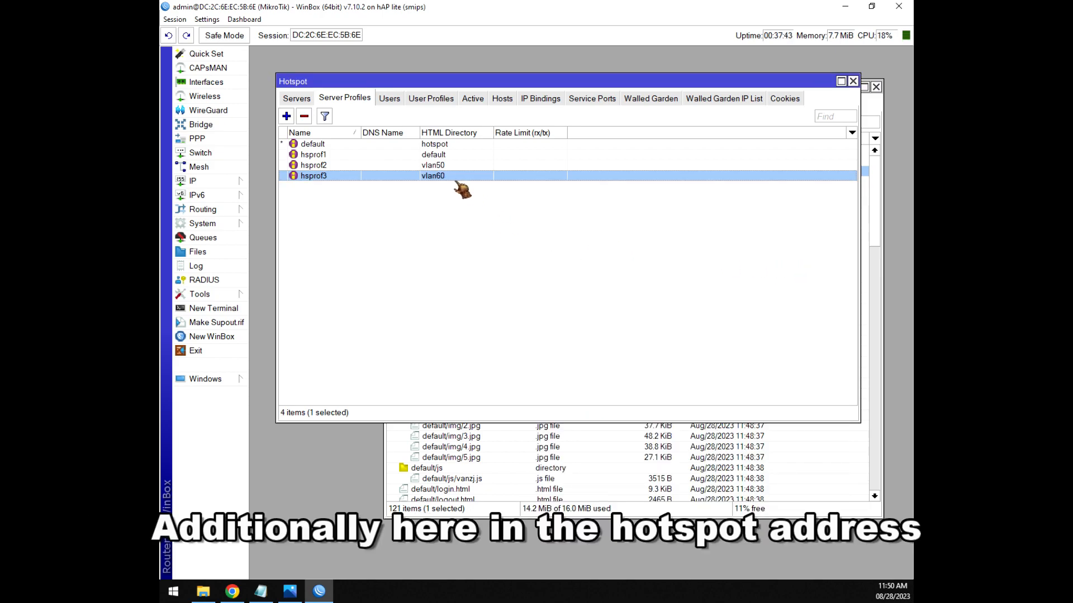
double_click(431, 157)
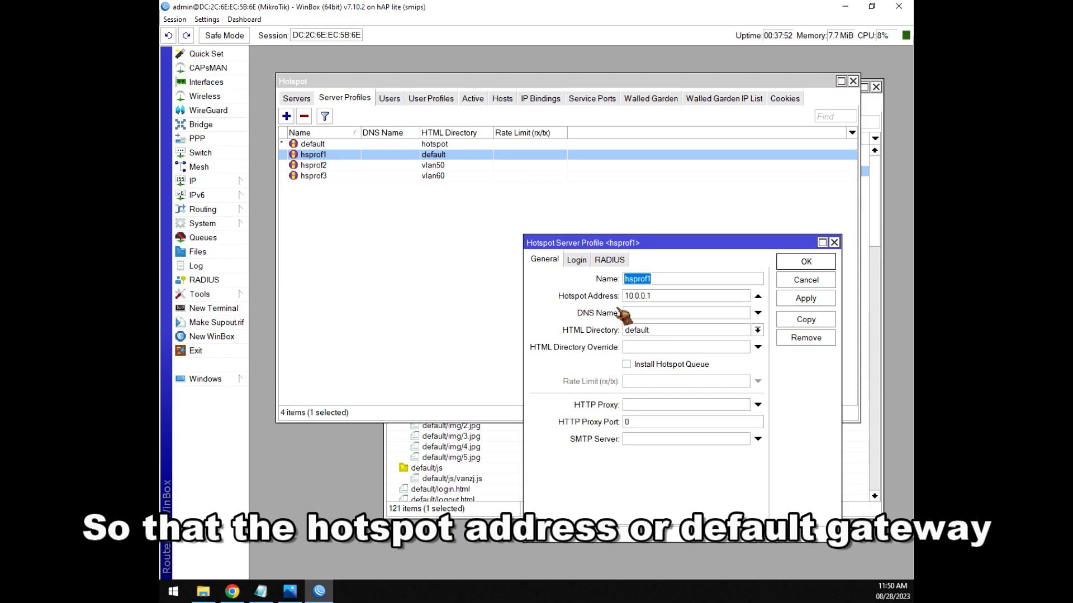
Copy hsprof1's hotspot address 10.0.0.1 and close its settings.
left_click_drag(664, 296, 609, 297)
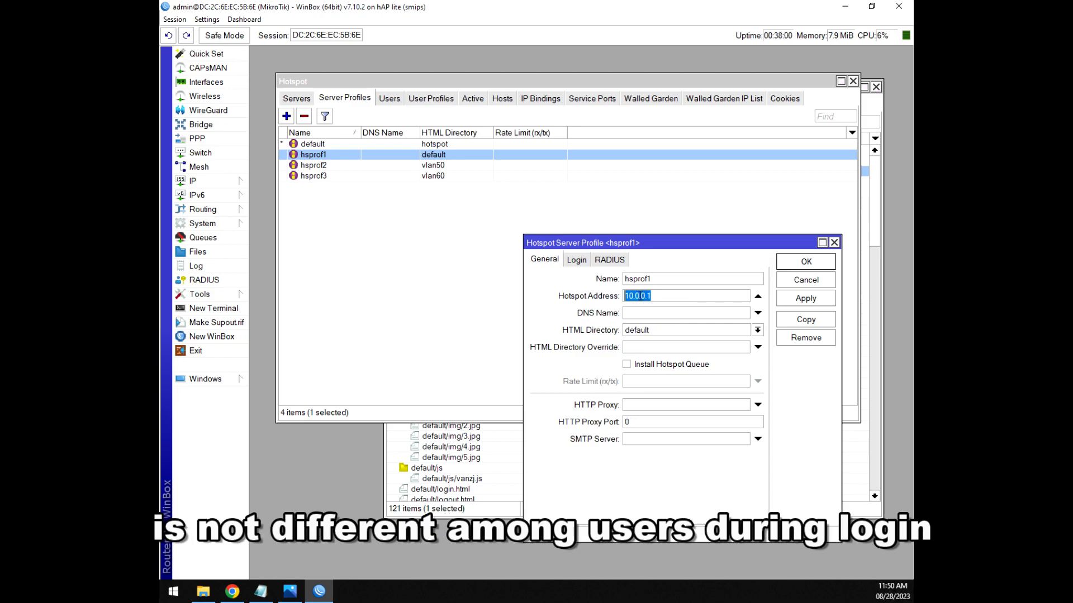
right_click(637, 296)
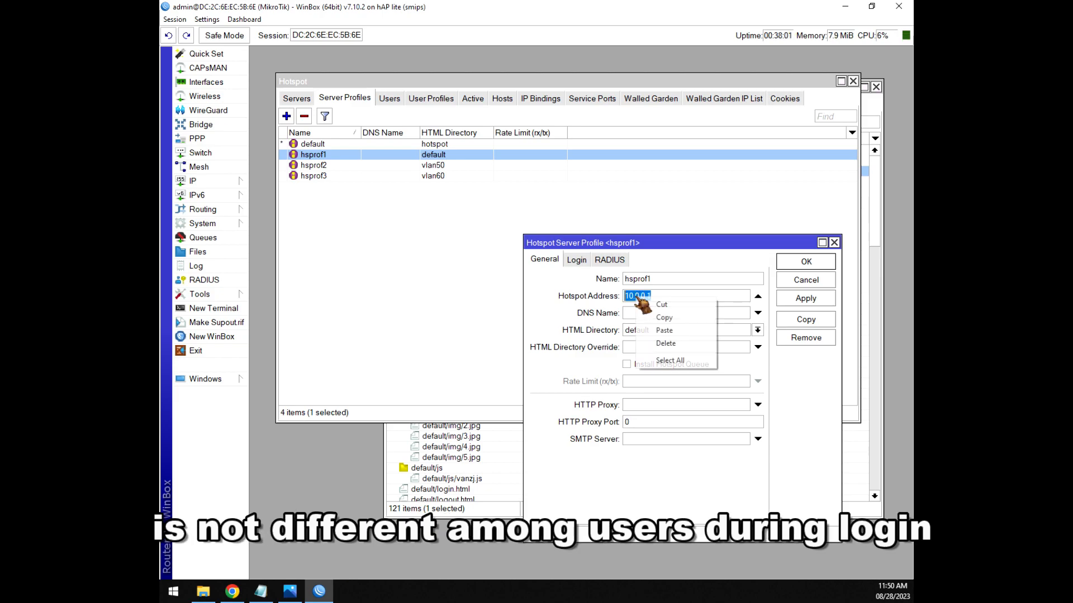
left_click(664, 318)
left_click(806, 262)
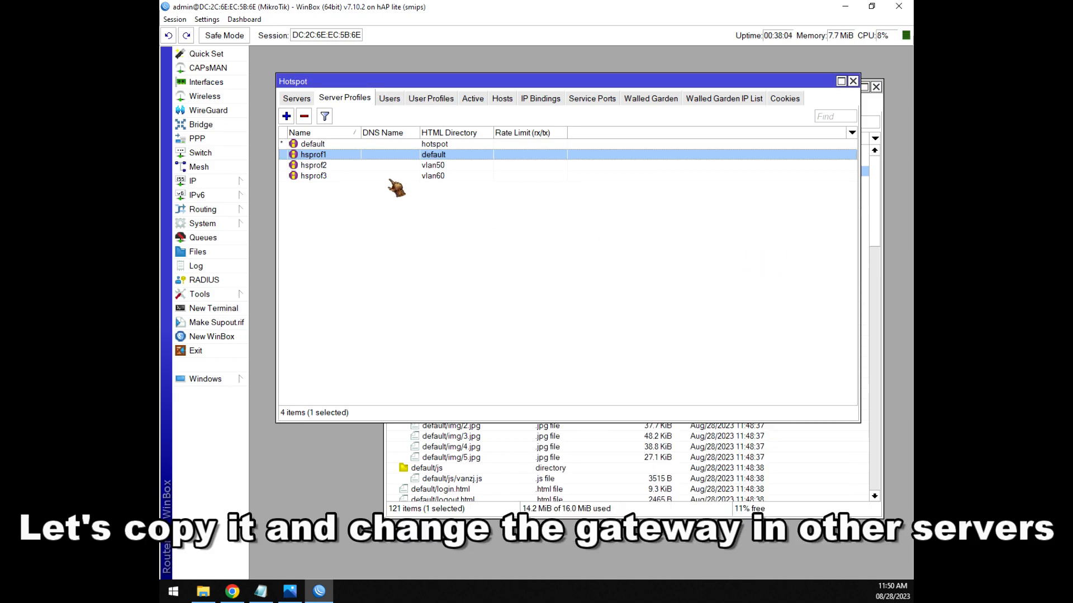
Set hsprof2's hotspot address to 10.0.0.1 and save the profile.
double_click(315, 165)
left_click(689, 296)
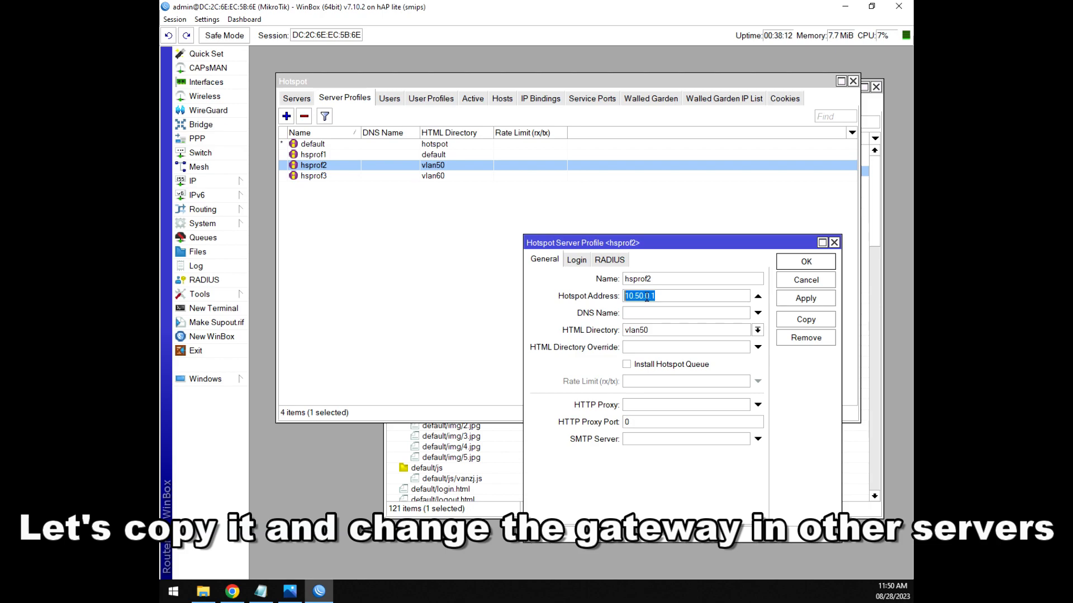
left_click(805, 300)
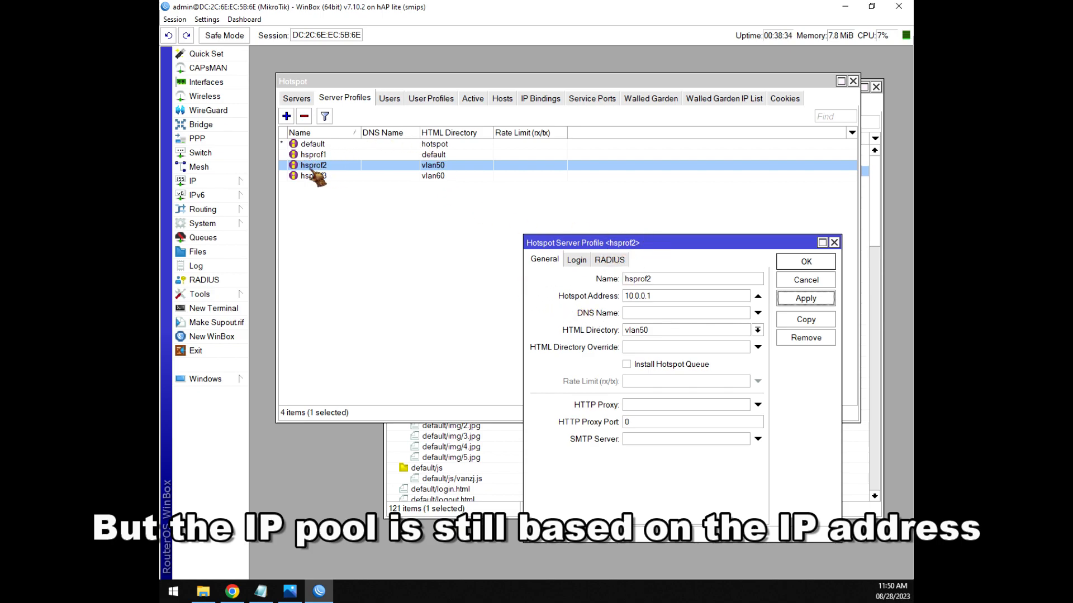
left_click(807, 262)
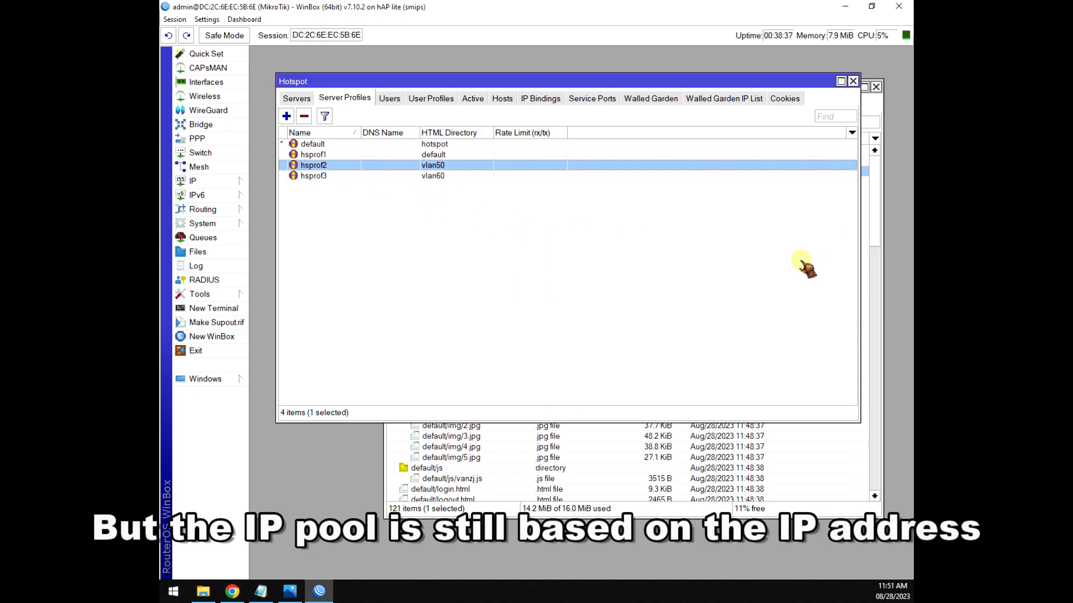
Replace hsprof3's hotspot address 10.60.0.1 with 10.0.0.1 and save the profile.
double_click(390, 178)
left_click_drag(664, 296, 556, 292)
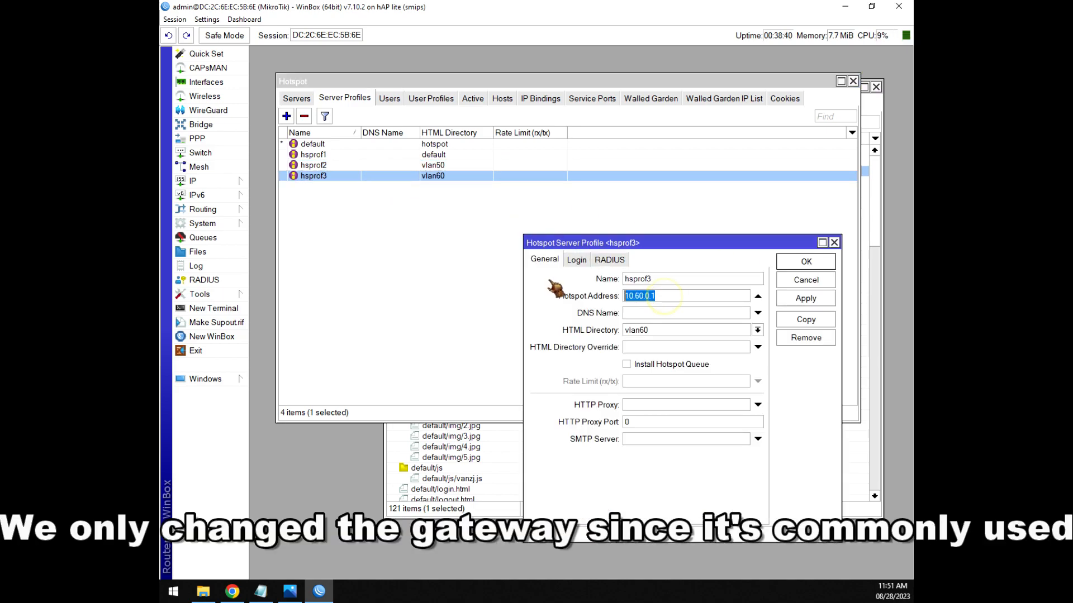
type("10.0.0.1")
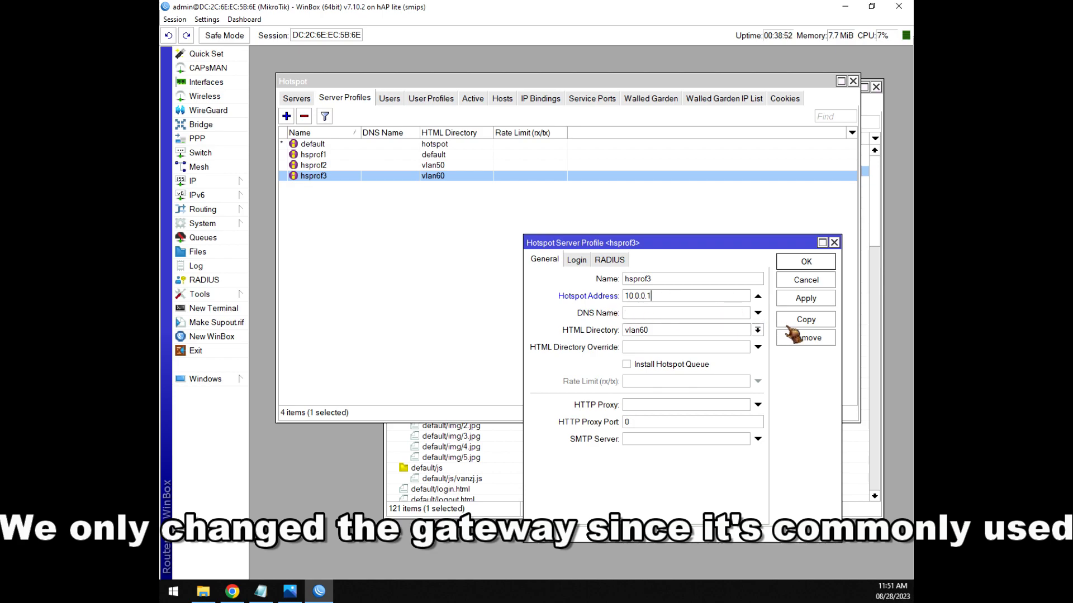
left_click(807, 298)
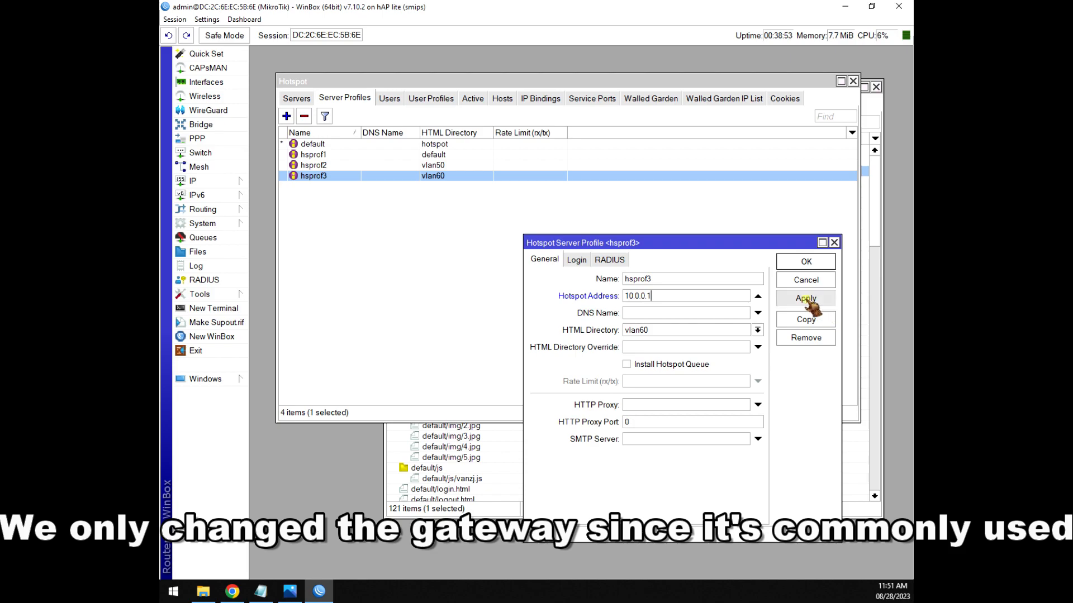
left_click(806, 262)
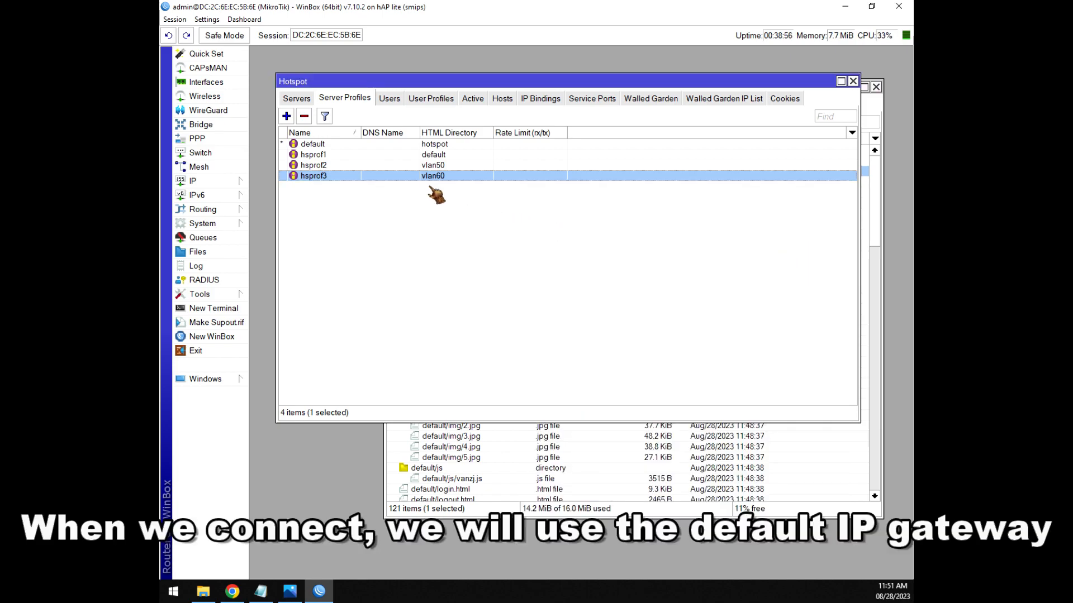
left_click(322, 166)
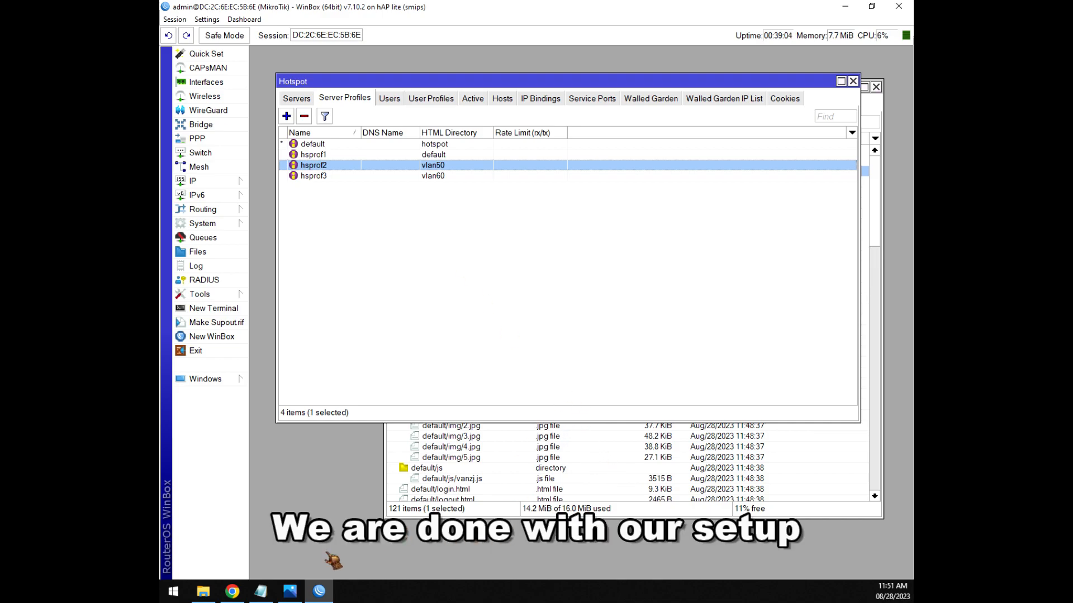
Review the server-profile line in the Notepad checklist, then show VLAN Hotspot Topology2.jpg in Photos.
left_click(263, 594)
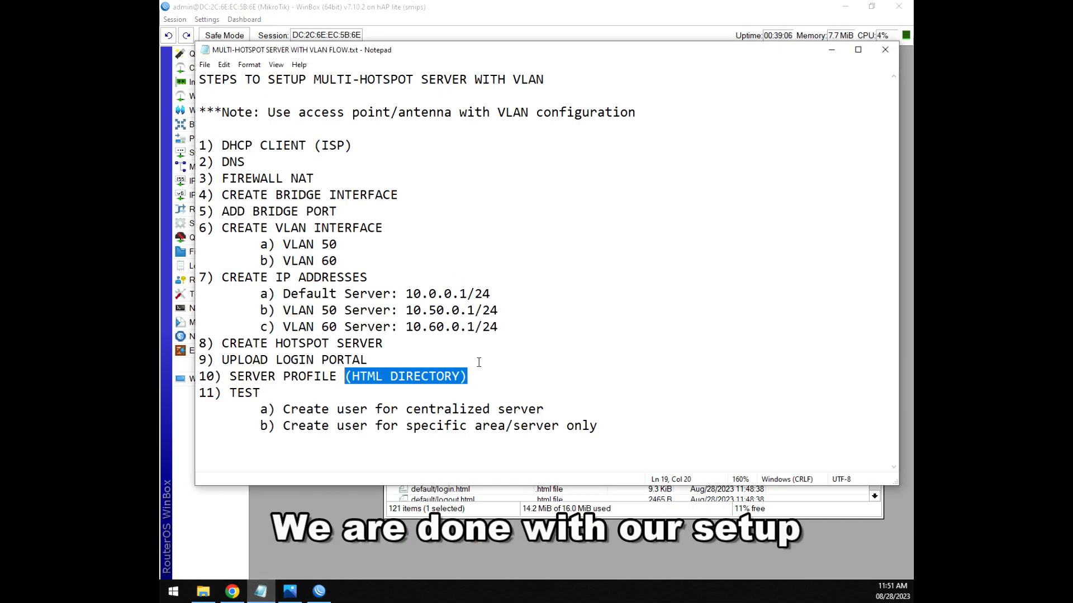
left_click(487, 385)
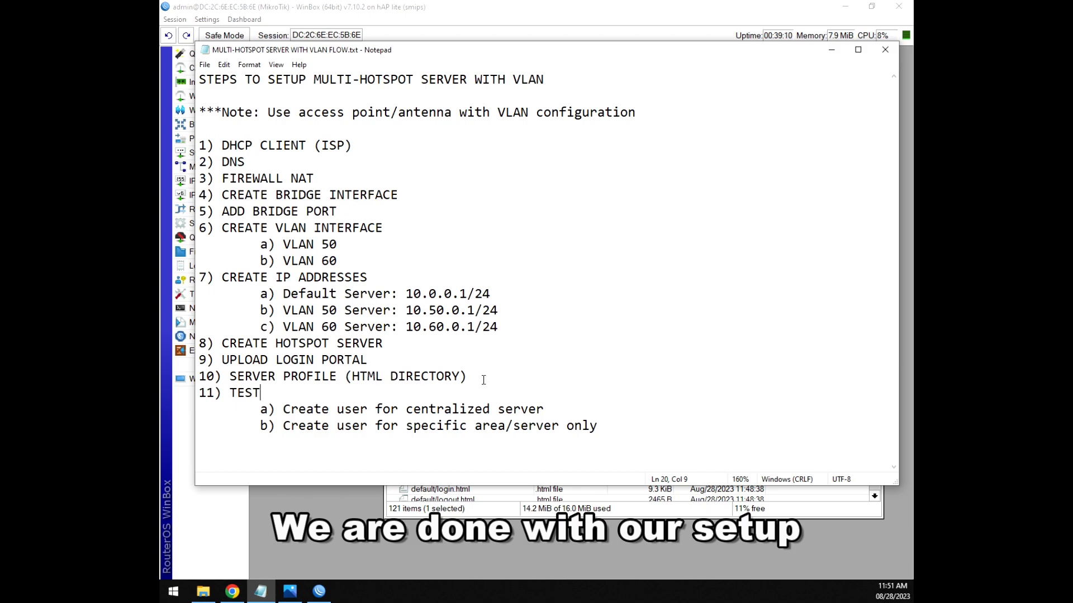
left_click(475, 373)
left_click_drag(469, 377, 204, 377)
left_click(469, 378)
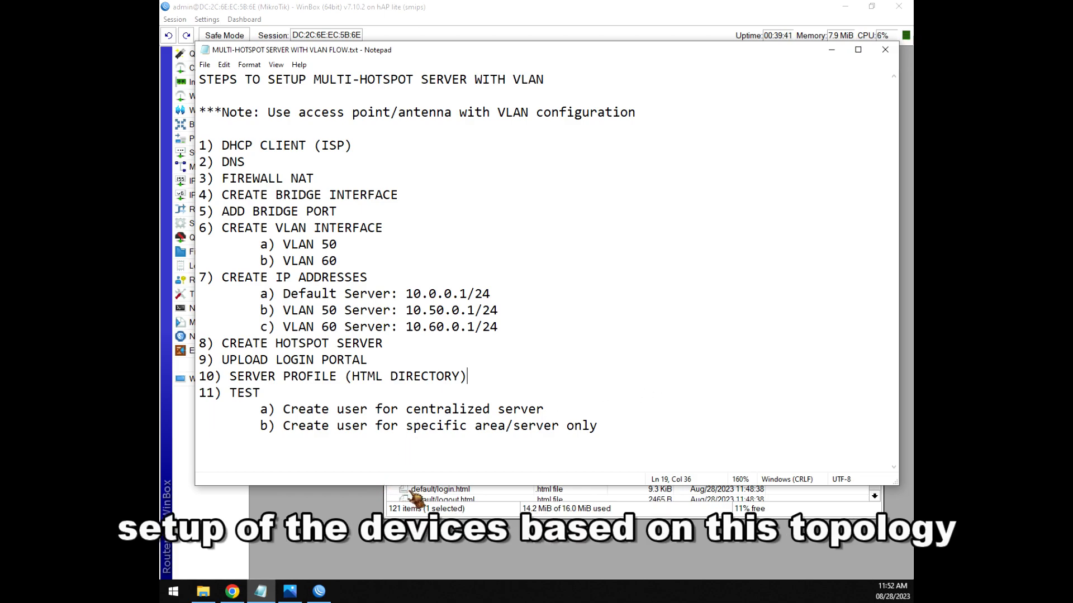
left_click(292, 594)
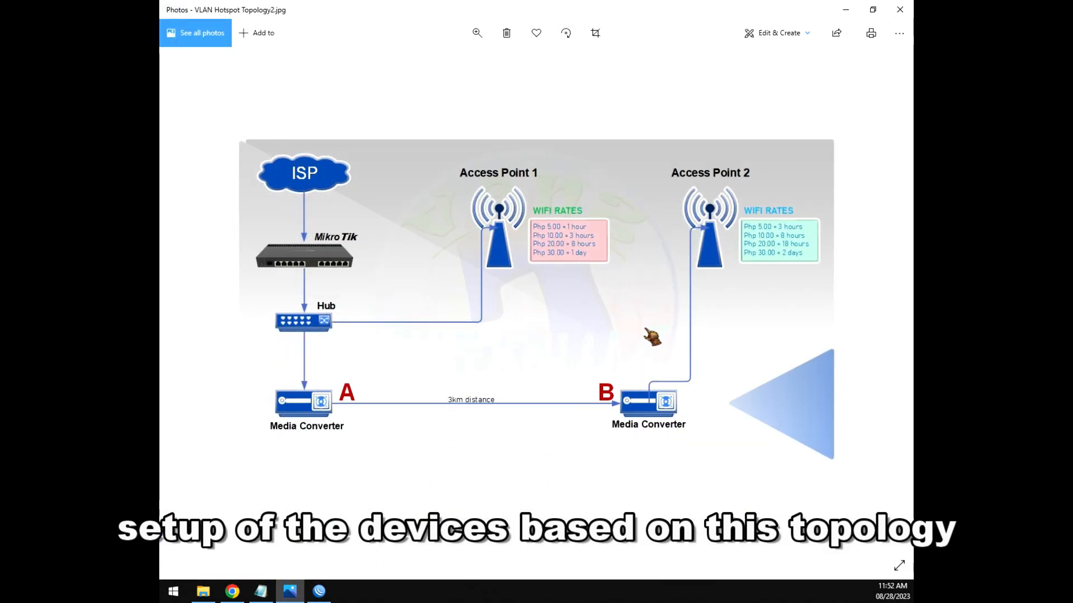
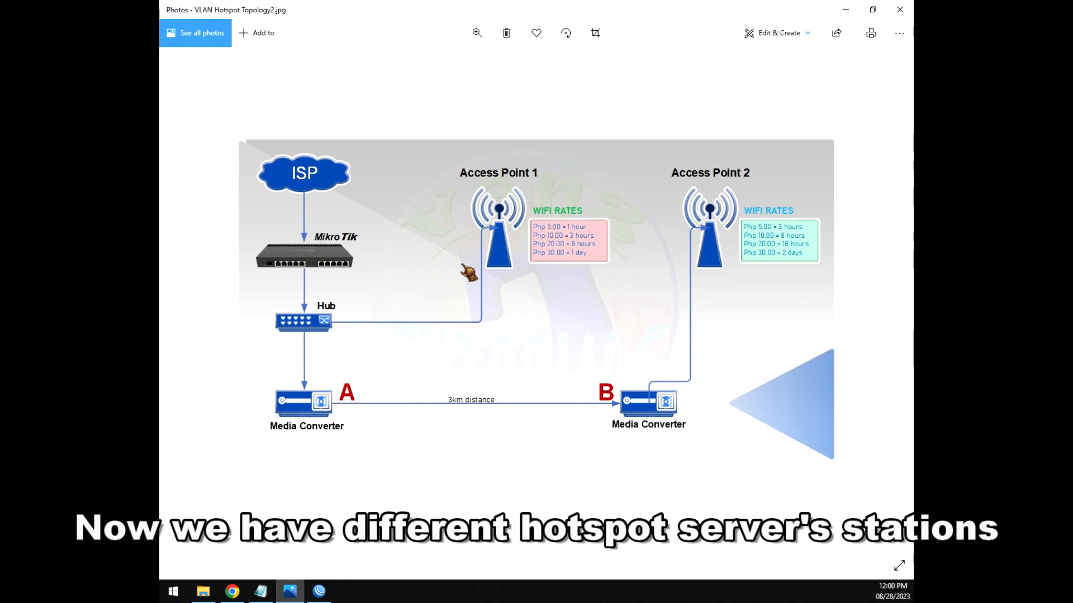
Bring up the setup notes at step 11) TEST and place the phone mirror over the Hotspot list.
left_click(261, 591)
left_click_drag(260, 393, 190, 398)
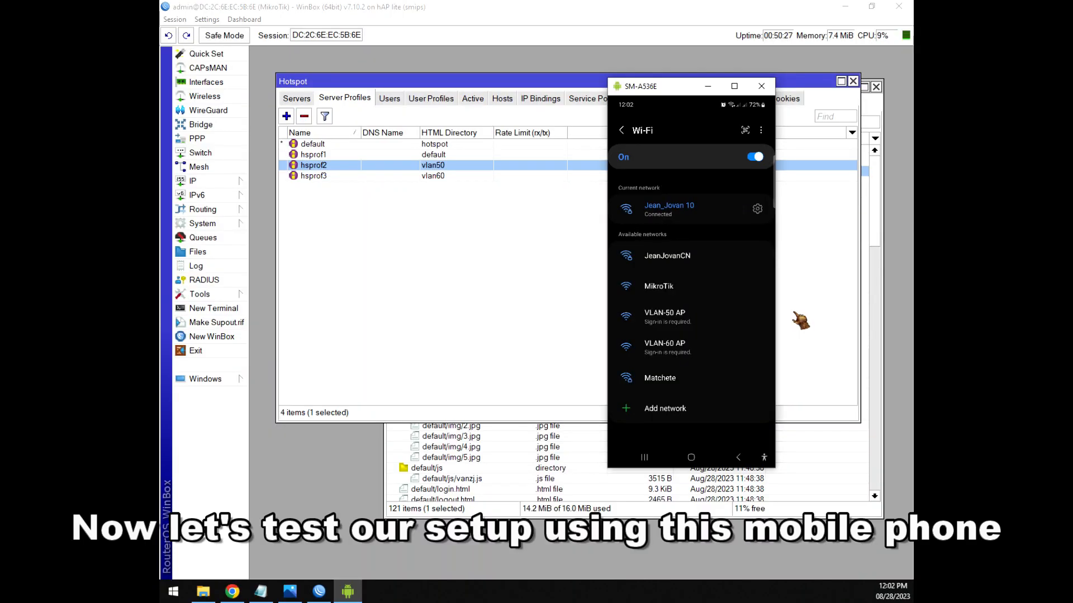
left_click_drag(663, 89, 658, 120)
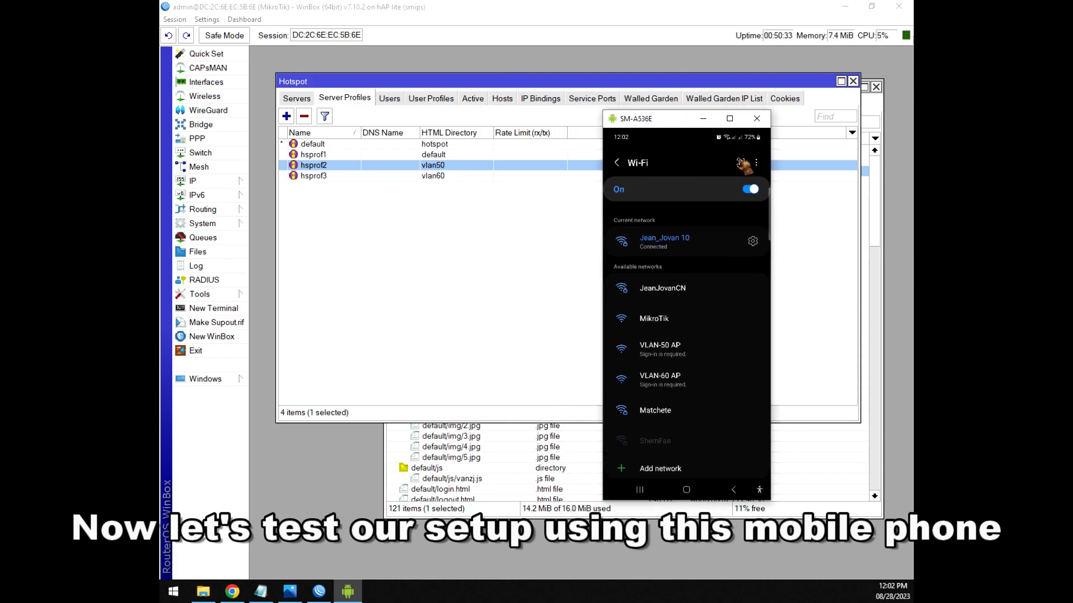
Join the phone to the MikroTik Wi-Fi, check the Default Server portal, then return to Wi-Fi settings.
mouse_move(643, 118)
left_mouse_down()
mouse_move(566, 116)
mouse_move(645, 115)
left_mouse_up()
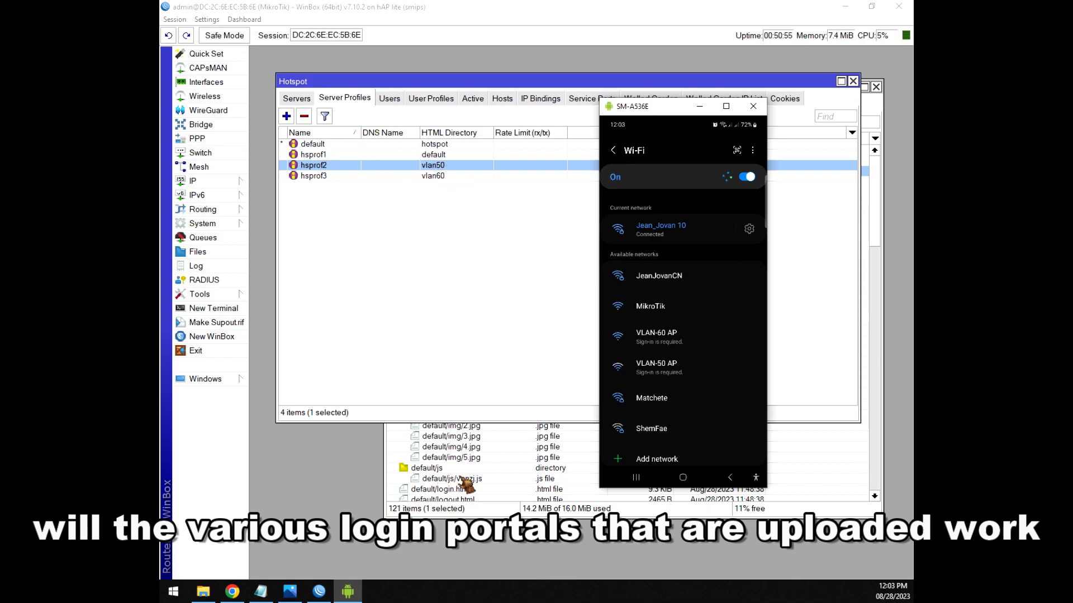
left_click(448, 470)
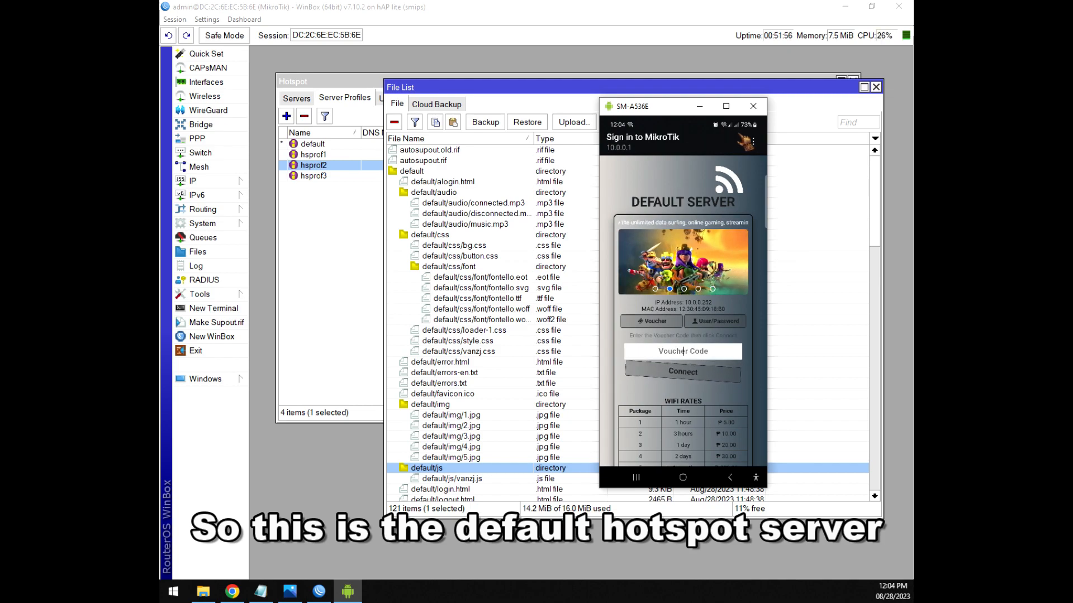
key("alt+s")
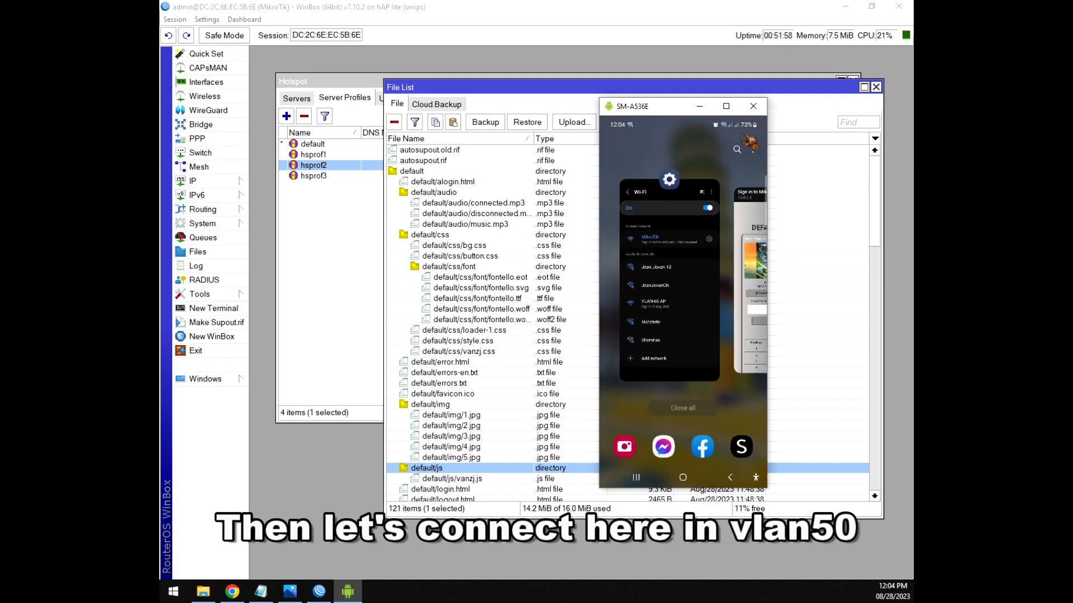
key("alt+s")
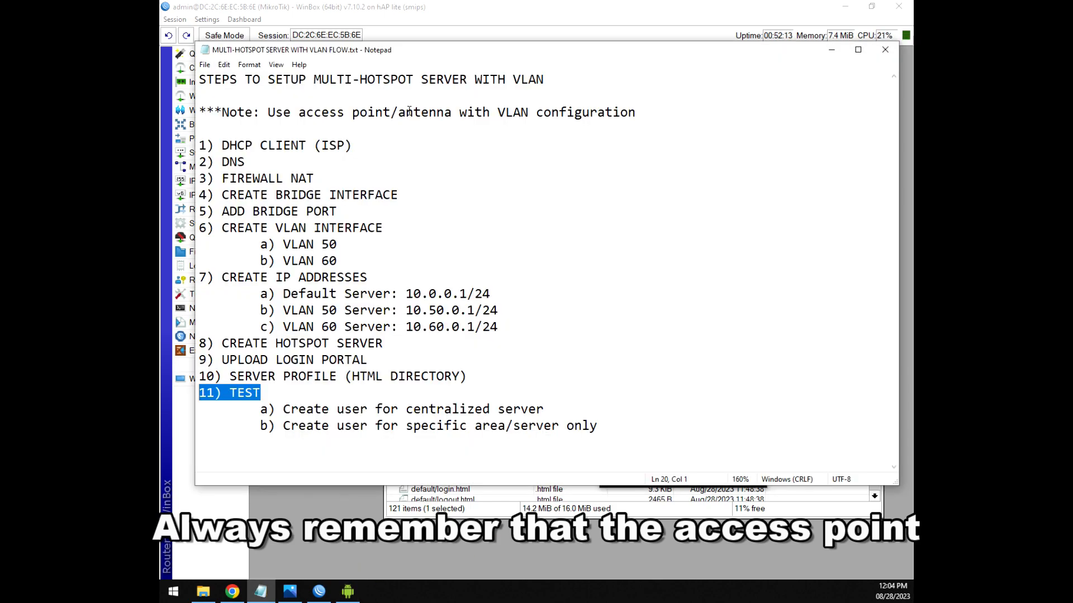
Clear the TEST highlight in the notes and bring the phone mirror back, now on the VLAN 50 WIFI portal.
left_click(670, 110)
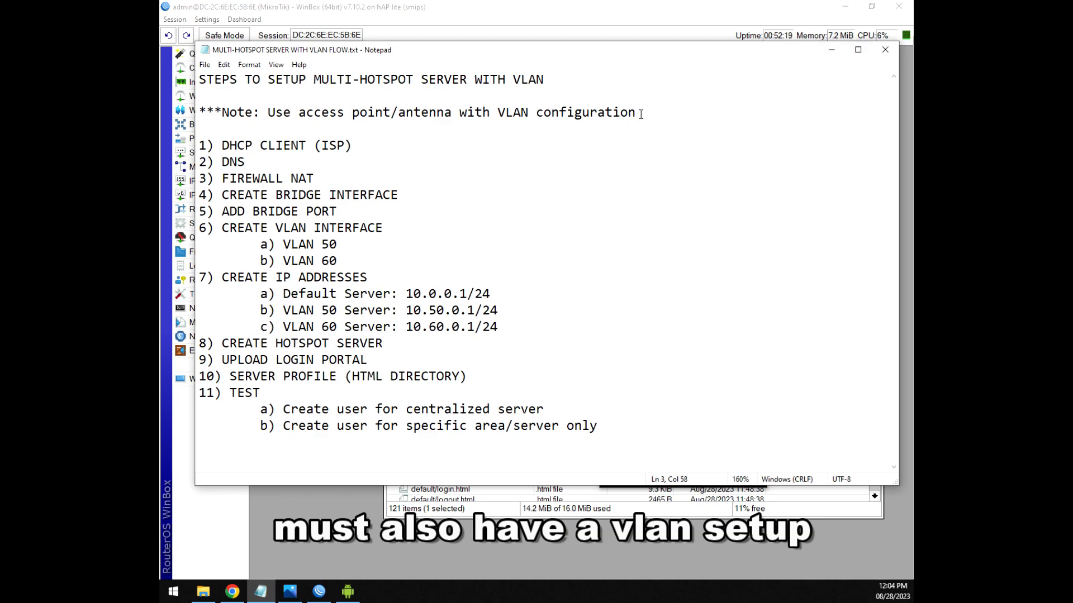
left_click(347, 591)
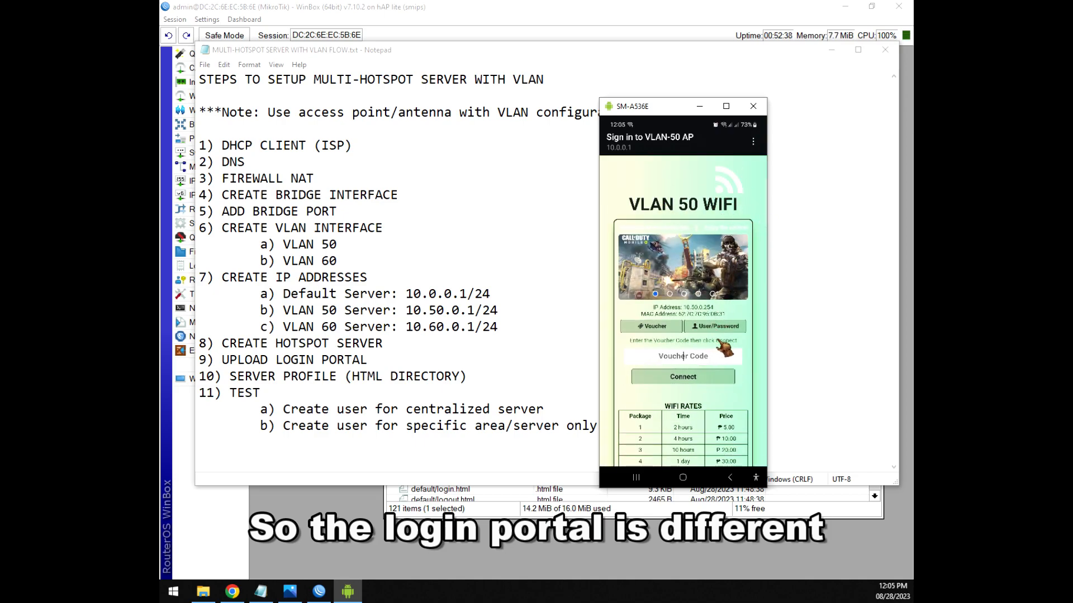
Scroll through the VLAN 50 WIFI portal to check its rates and client address 10.50.0.254.
scroll(724, 348, "down", 1)
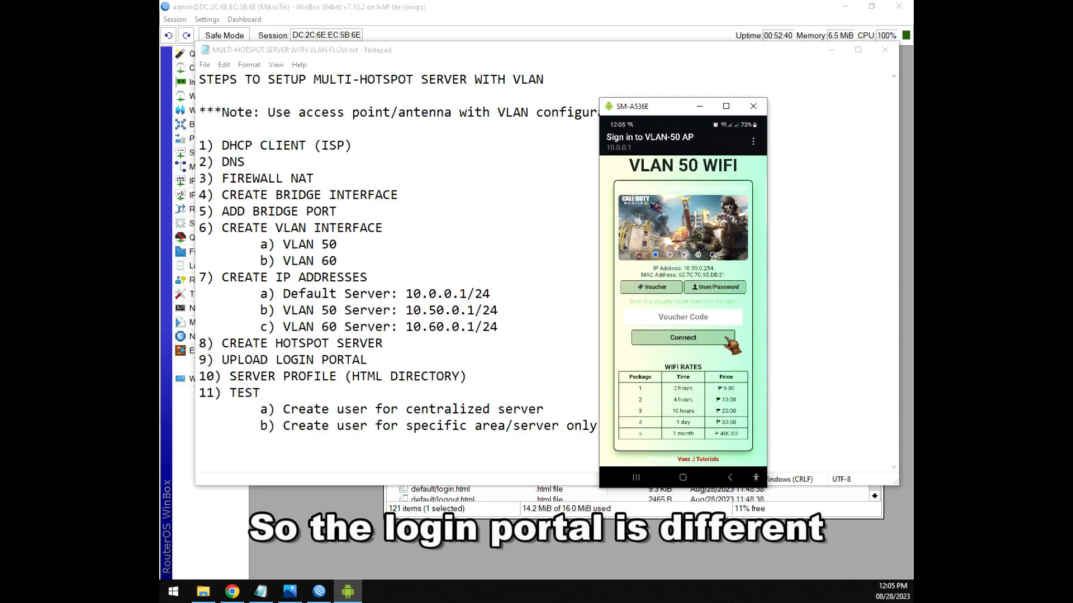
scroll(726, 338, "up", 1)
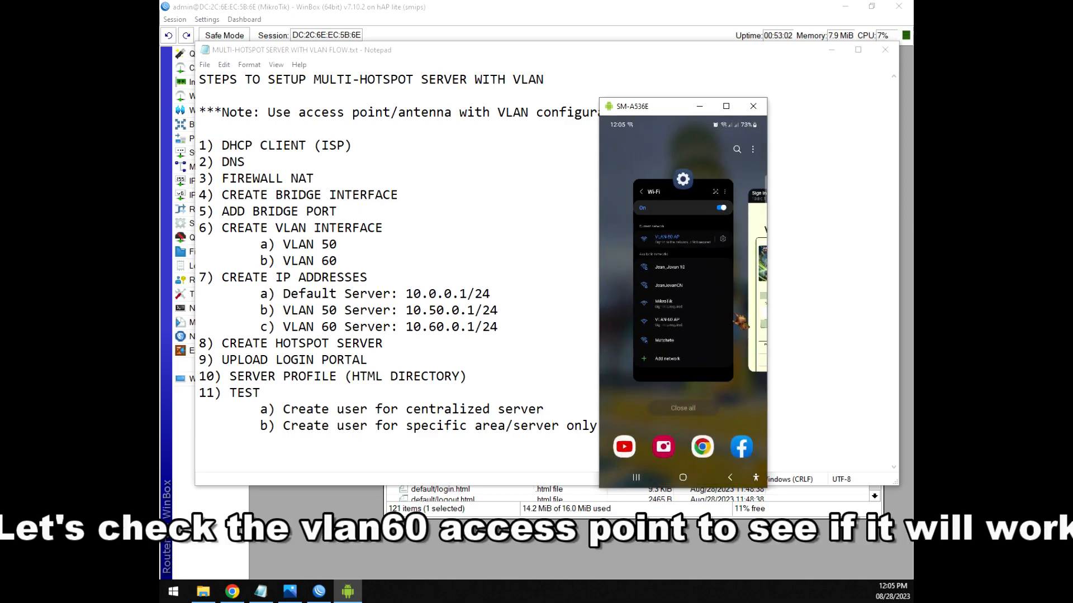
Connect the phone to VLAN-60 AP and open its sign-in portal.
left_click(740, 321)
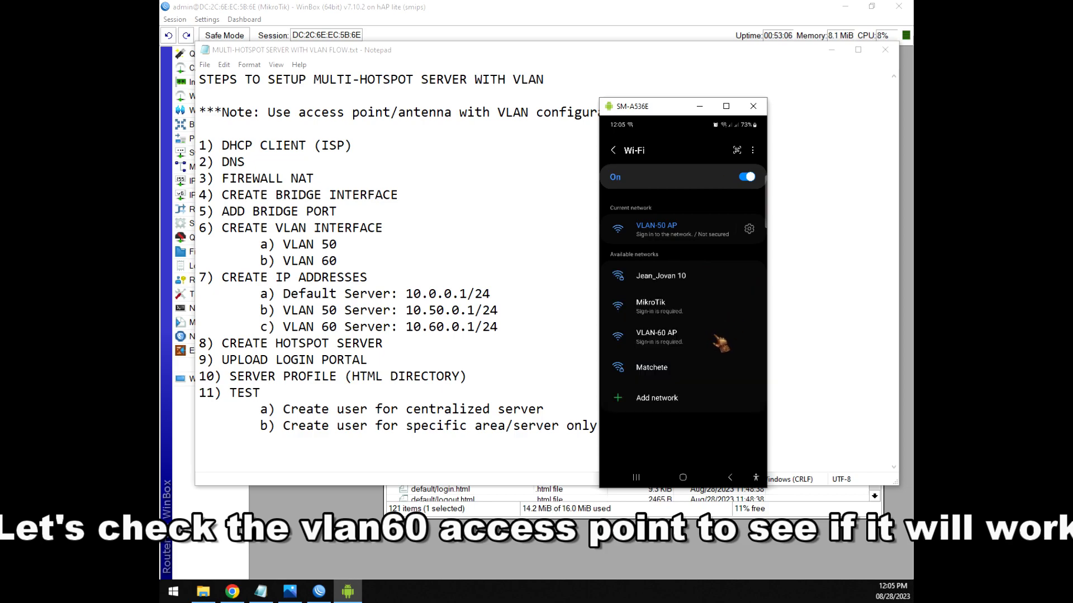
left_click(723, 342)
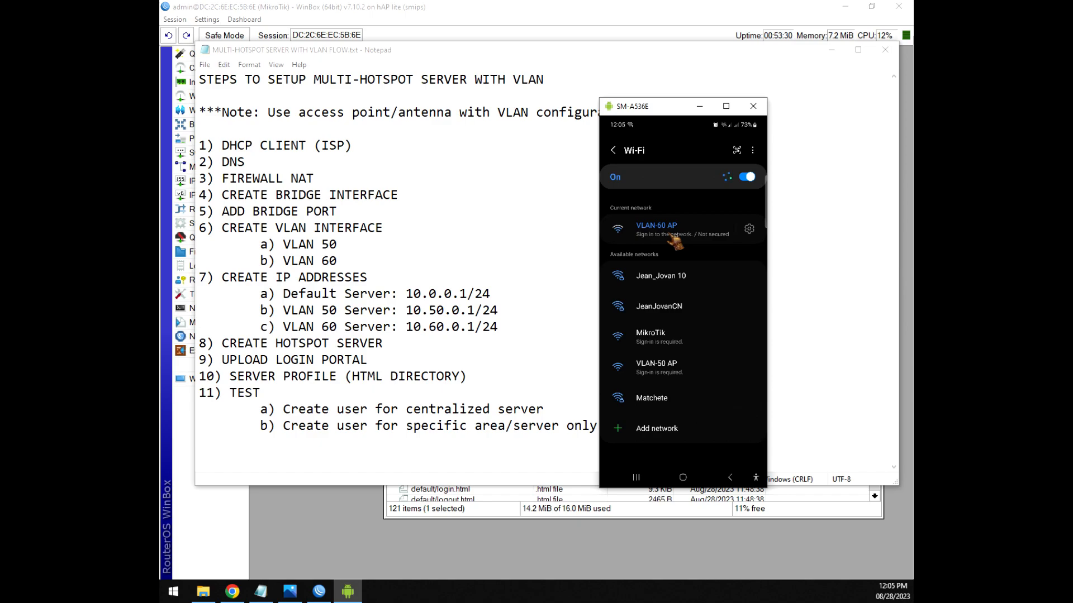
left_click(674, 242)
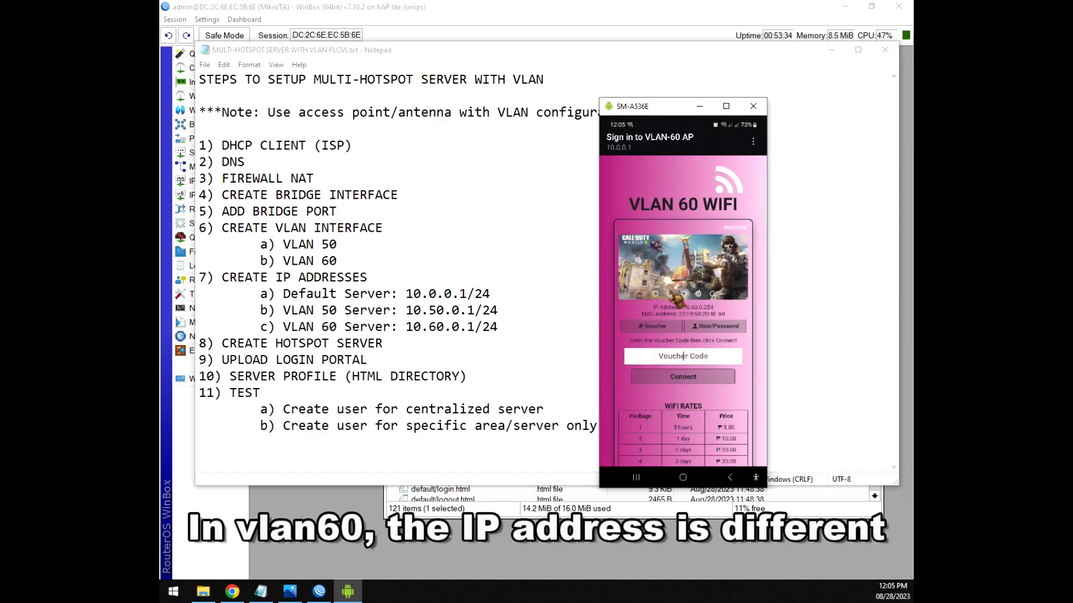
Inspect the VLAN 60 WIFI portal showing client address 10.60.0.254, then hide the phone mirror.
left_click(728, 353)
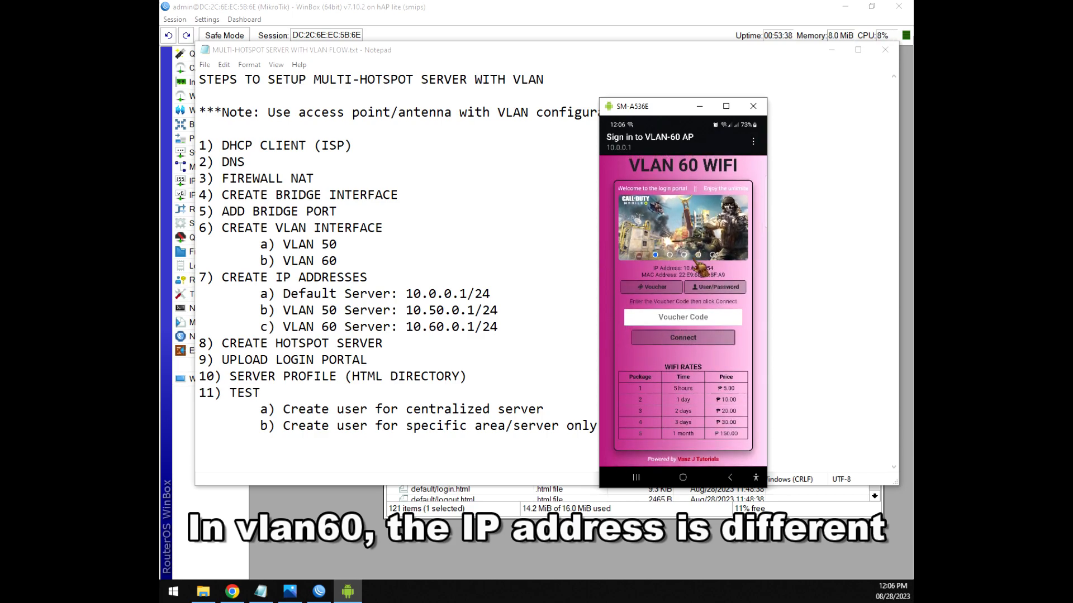
scroll(693, 360, "up", 1)
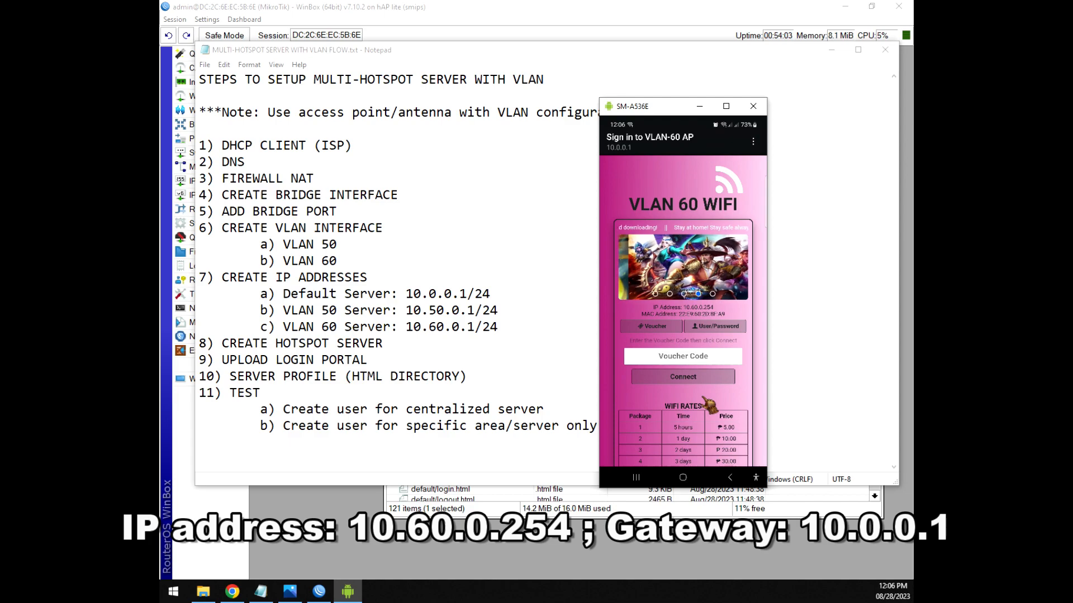
scroll(698, 341, "down", 1)
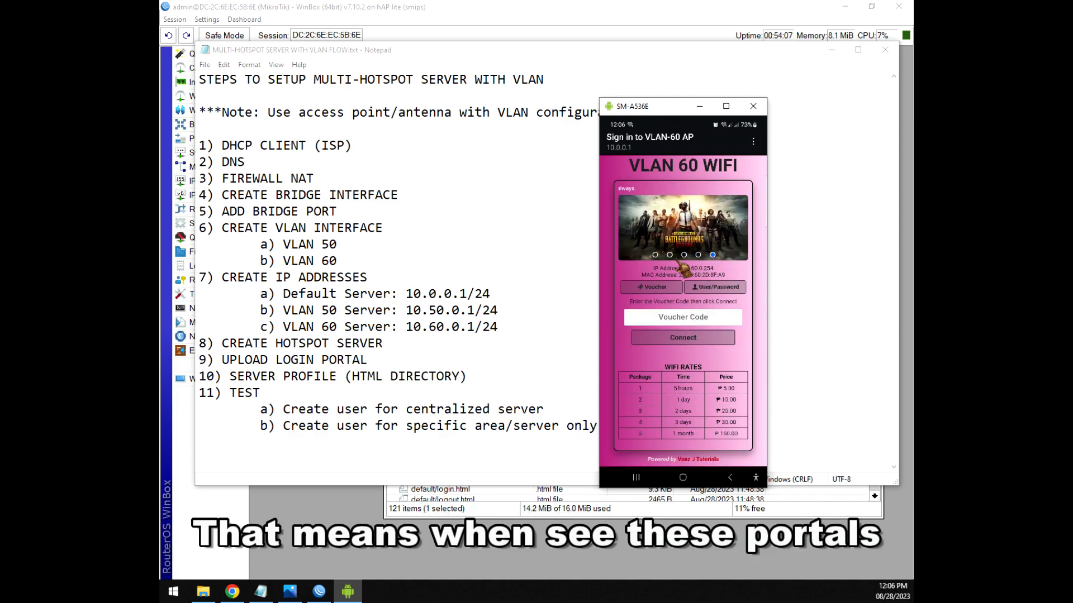
scroll(727, 223, "up", 1)
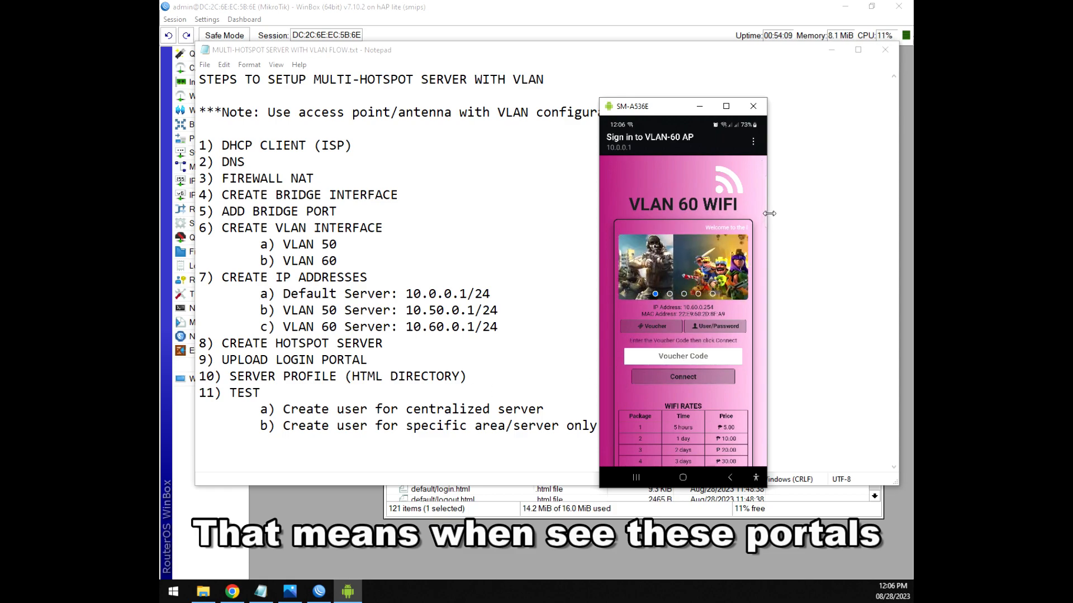
left_click(567, 410)
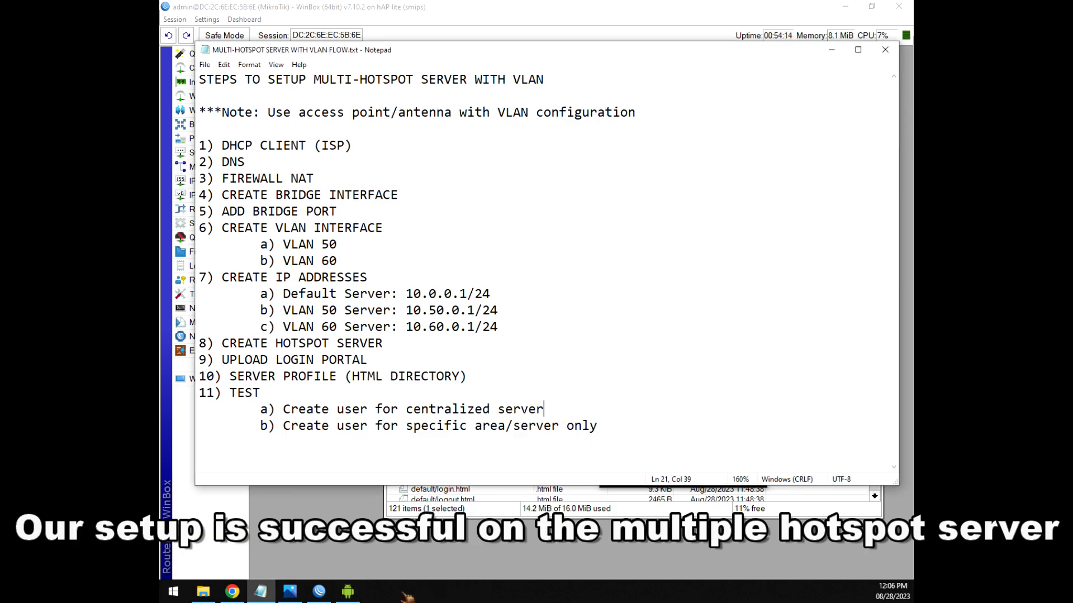
Compare the VLAN 50 and VLAN 60 server lines in the notes against the phone's portal.
left_click(347, 592)
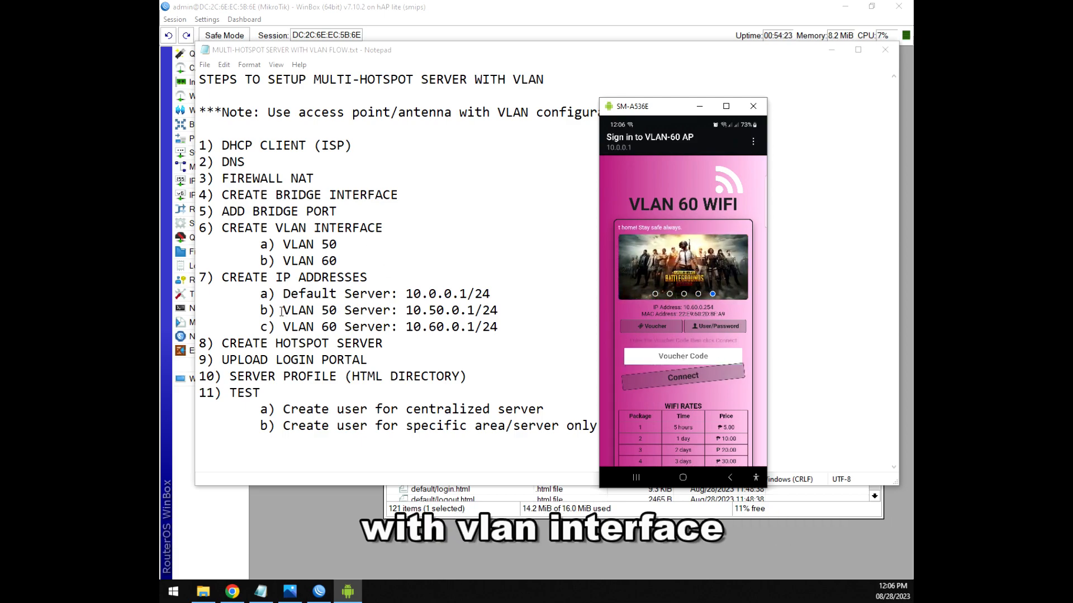
left_click_drag(281, 312, 336, 309)
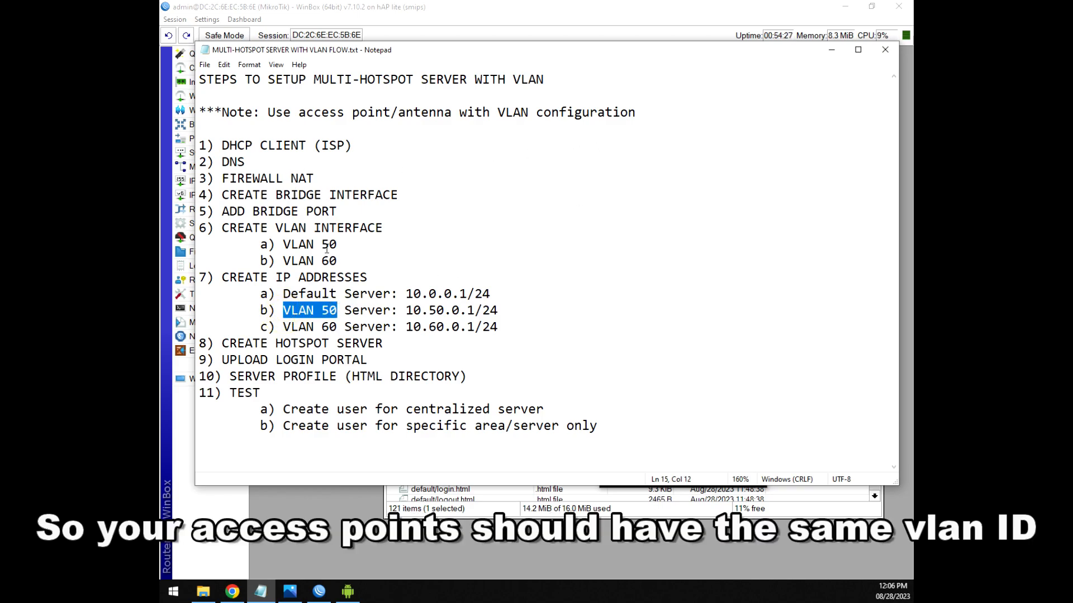
left_click(329, 312)
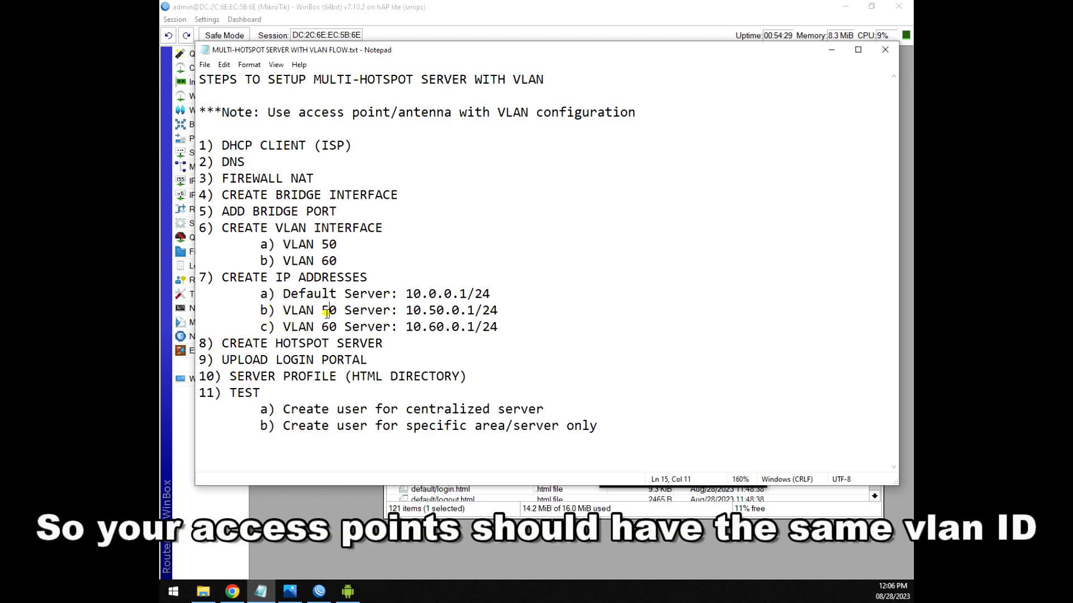
left_click_drag(323, 310, 337, 311)
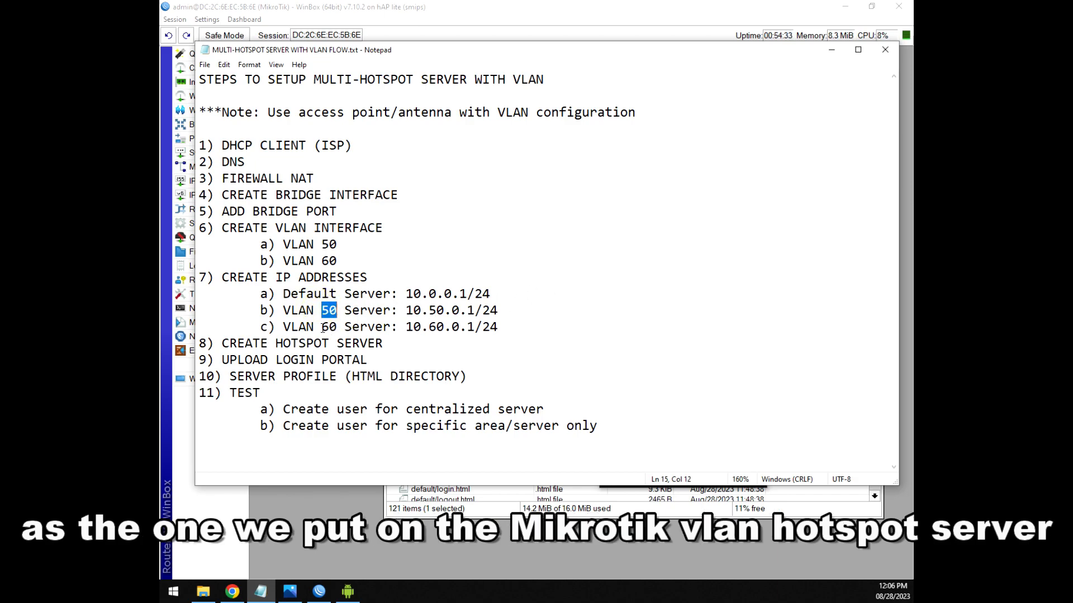
left_click_drag(322, 328, 338, 328)
left_click_drag(323, 309, 338, 310)
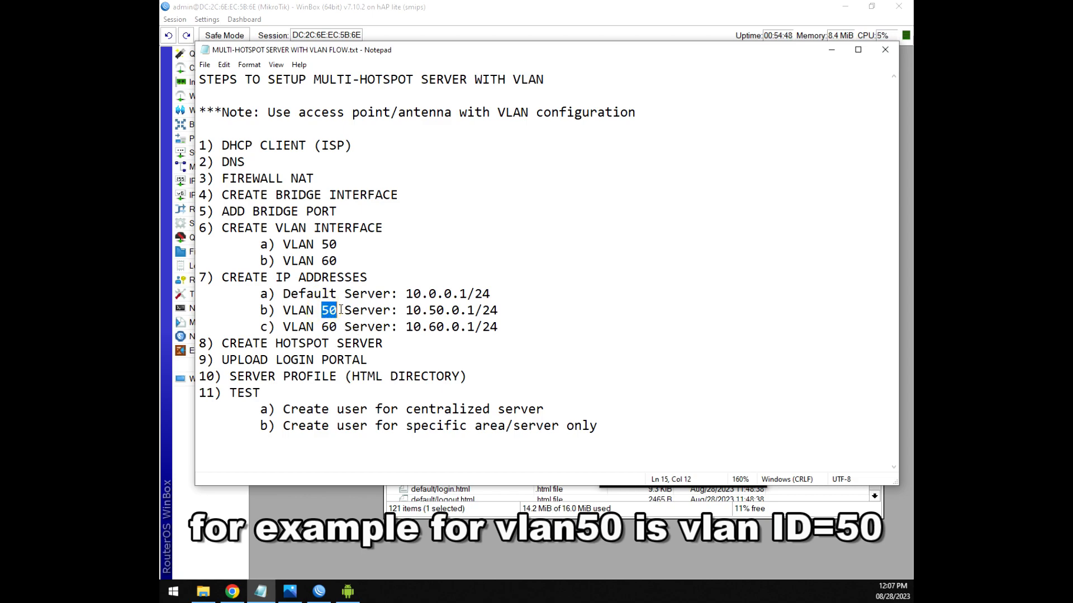
left_click_drag(337, 327, 324, 327)
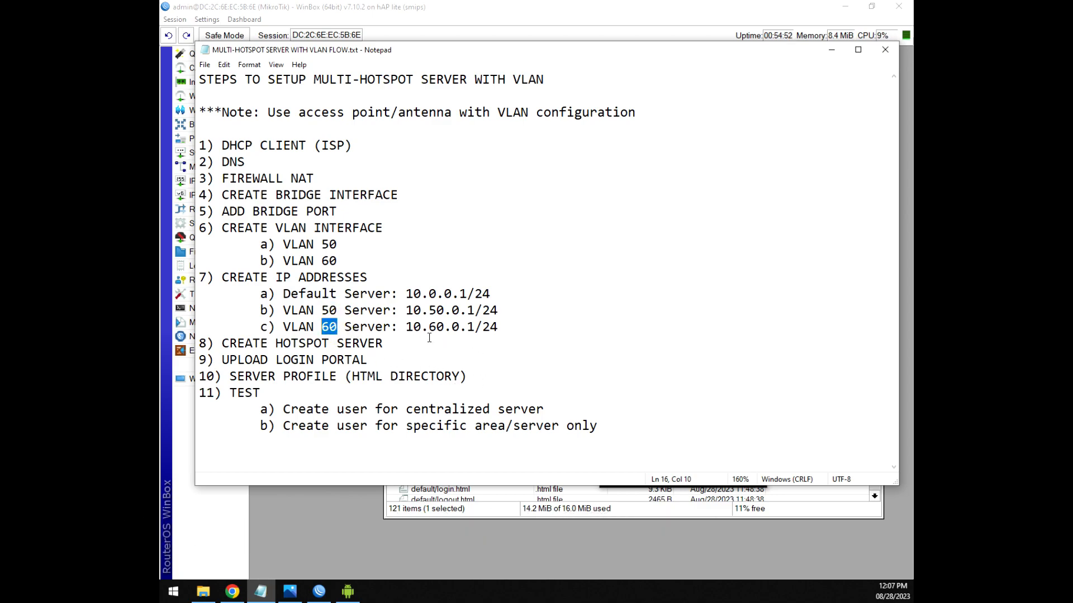
Review the centralized-server and specific-area user creation steps, then return to WinBox.
left_click(348, 592)
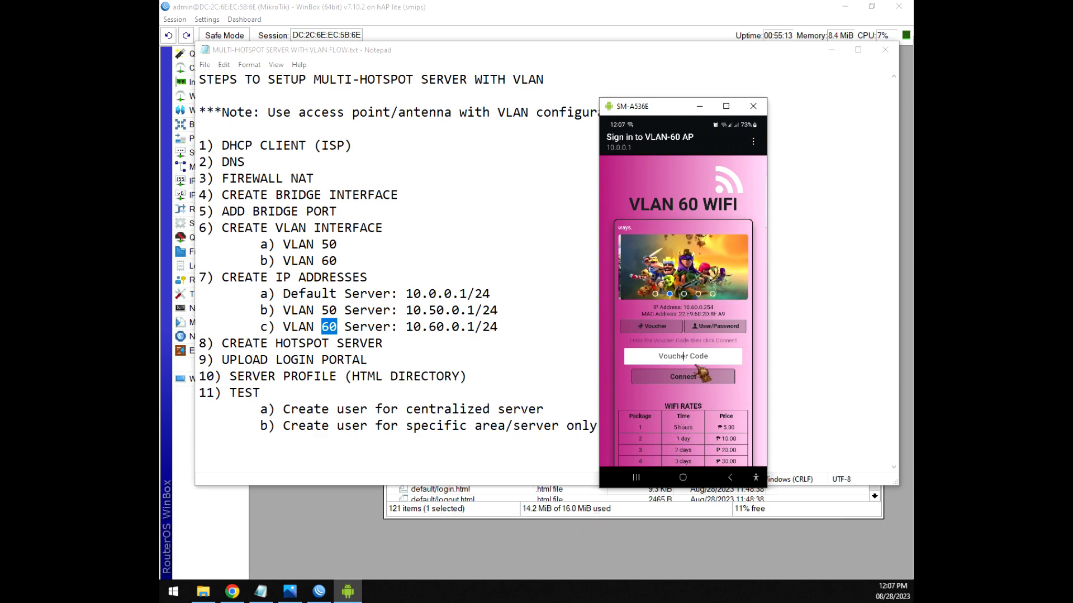
left_click(306, 409)
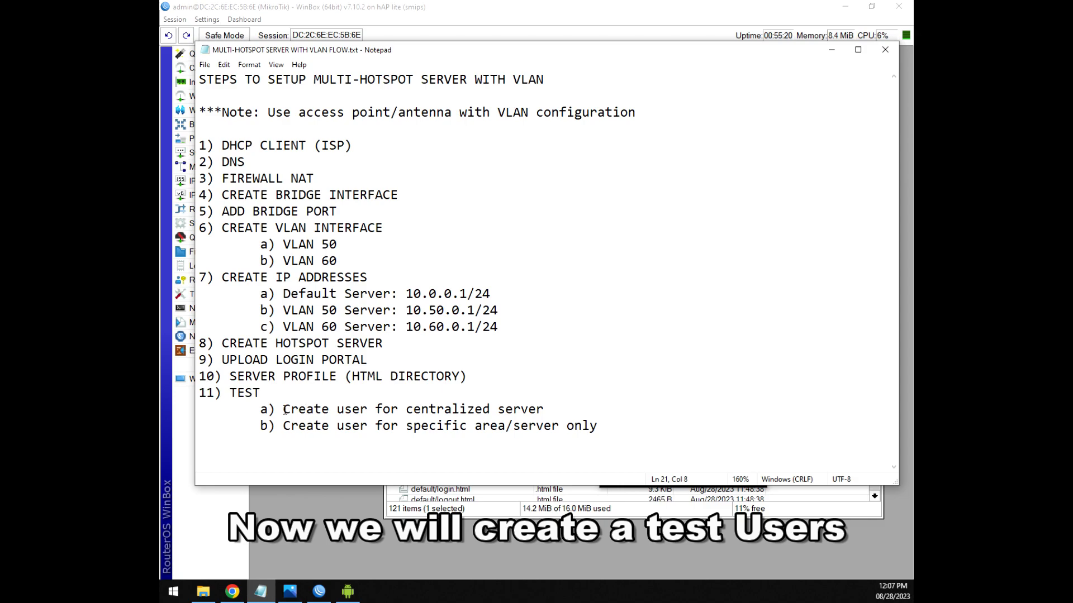
left_click_drag(285, 410, 555, 404)
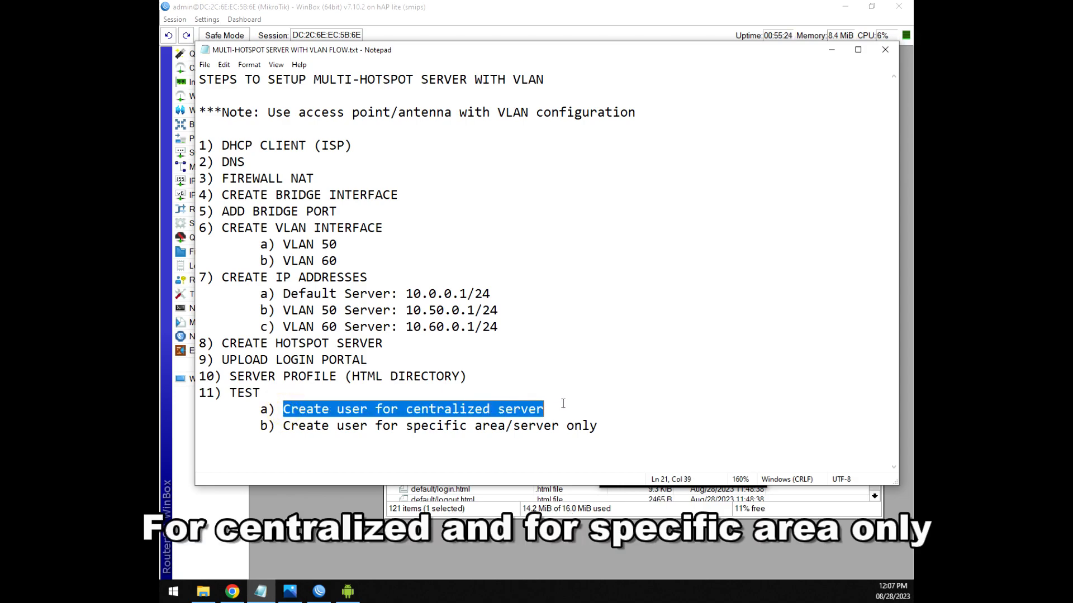
left_click_drag(286, 427, 612, 427)
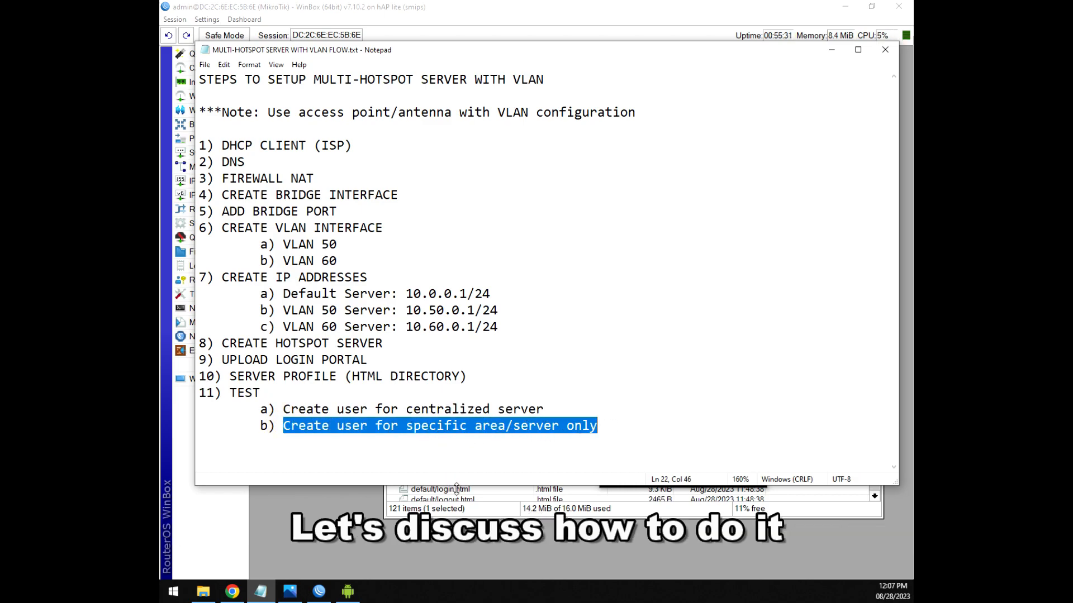
left_click(333, 535)
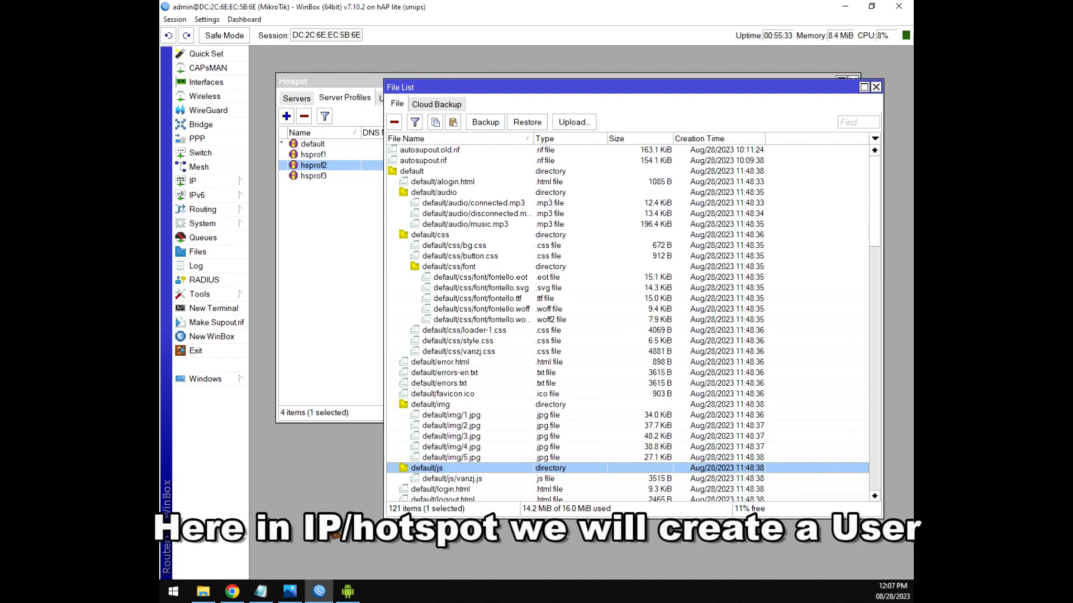
Open IP > Hotspot > Users and delete the admin user.
left_click(211, 184)
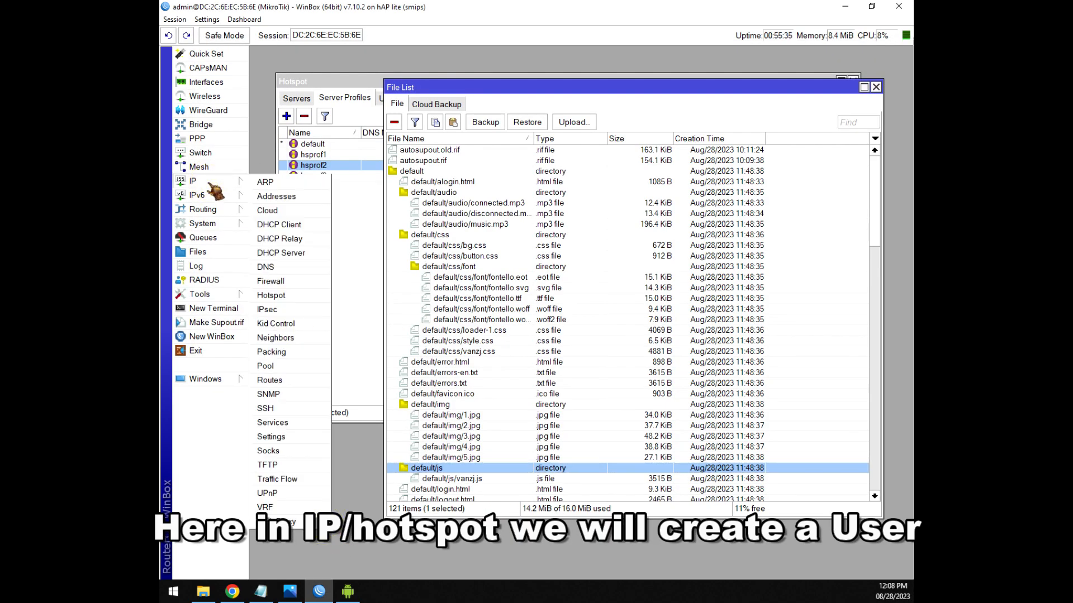
left_click(334, 82)
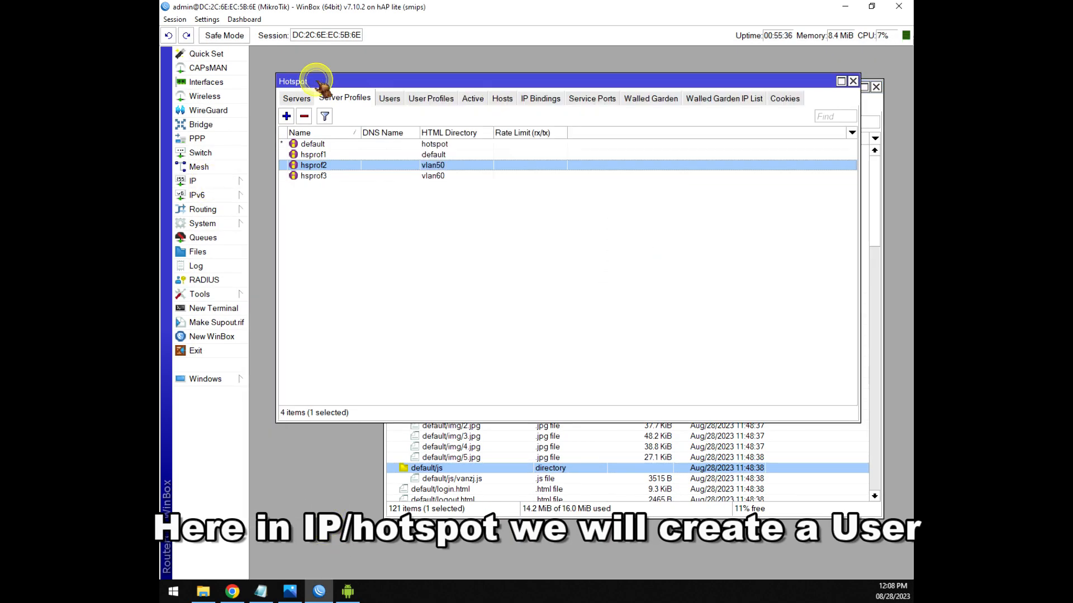
left_click(389, 98)
left_click(373, 166)
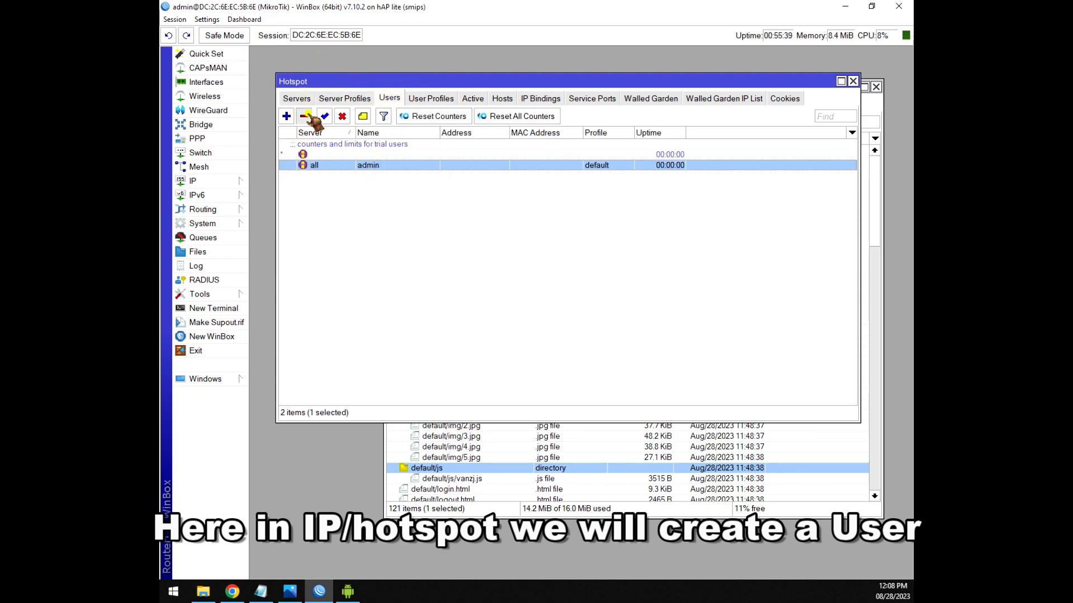
left_click(305, 116)
Add a hotspot user named allaccess with a password and the default profile.
left_click(286, 116)
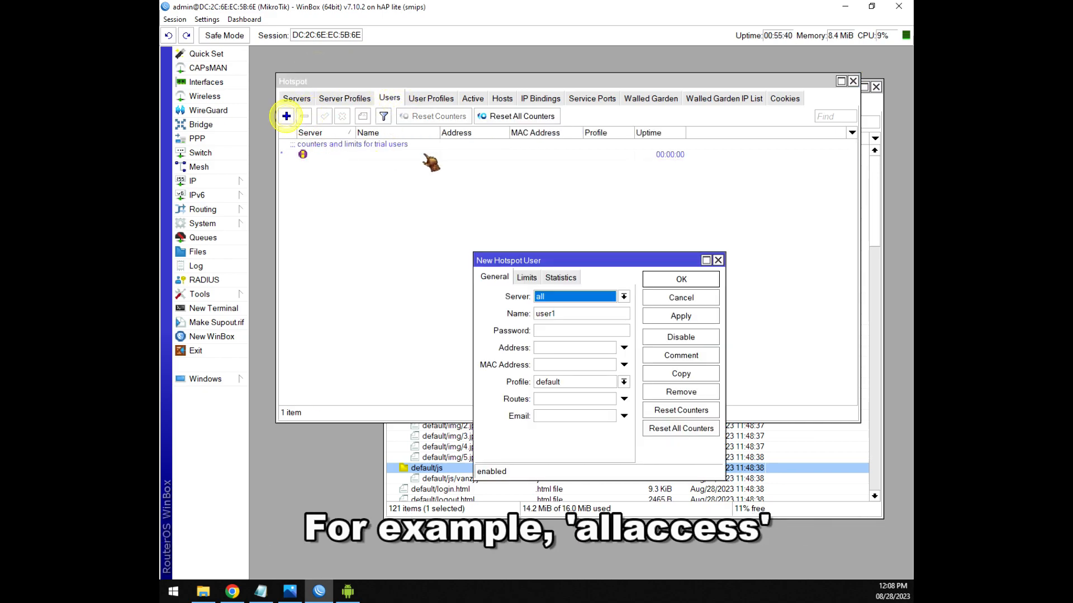
double_click(562, 313)
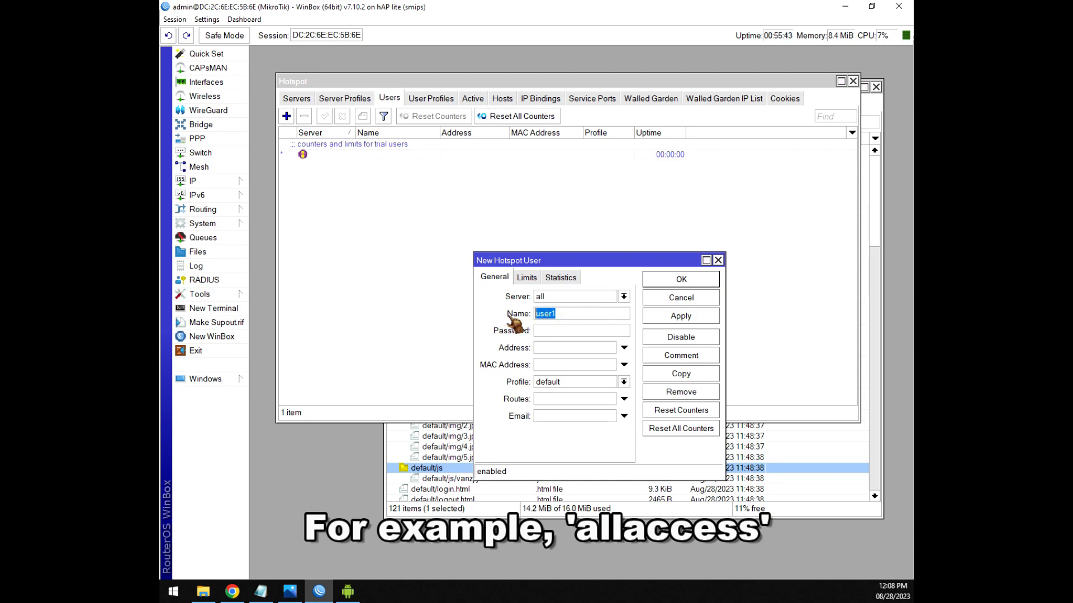
type("alla")
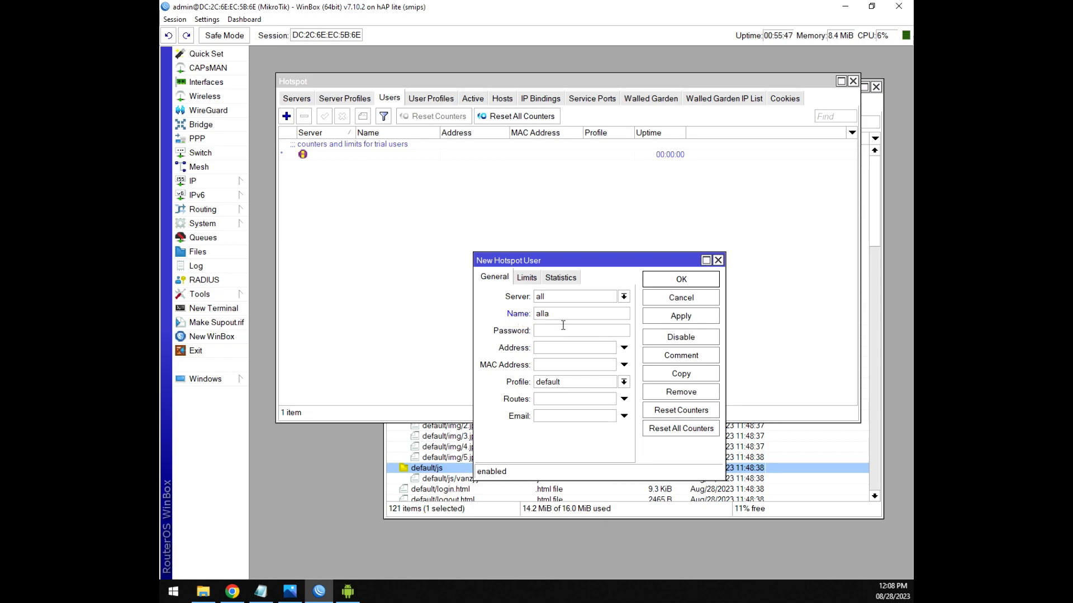
type("ccess")
left_click_drag(578, 310, 491, 312)
key("ctrl+c")
left_click(553, 331)
key("ctrl+v")
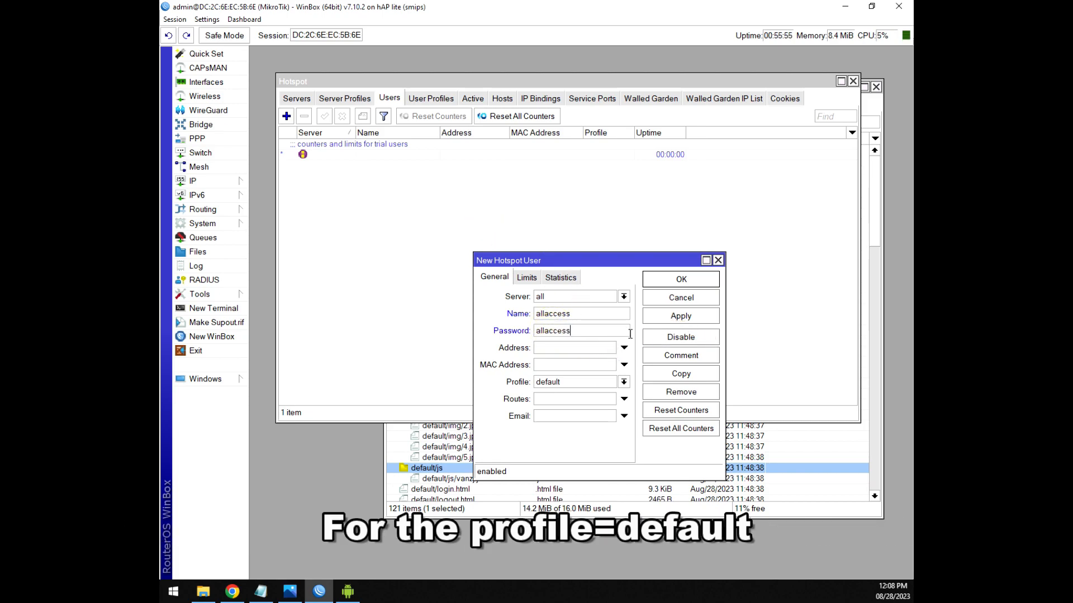
left_click(567, 384)
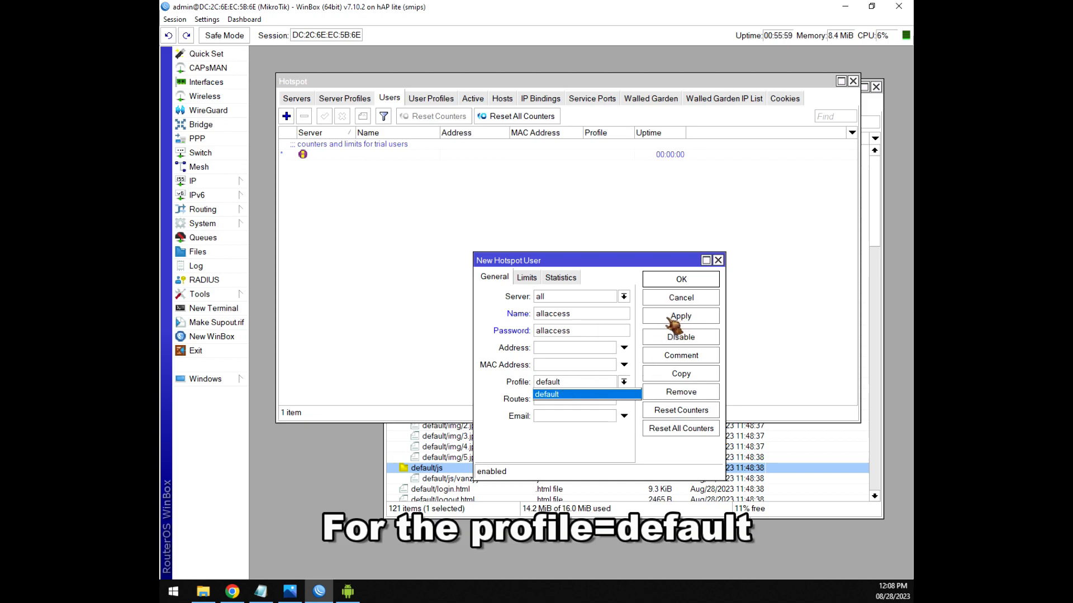
key("Return")
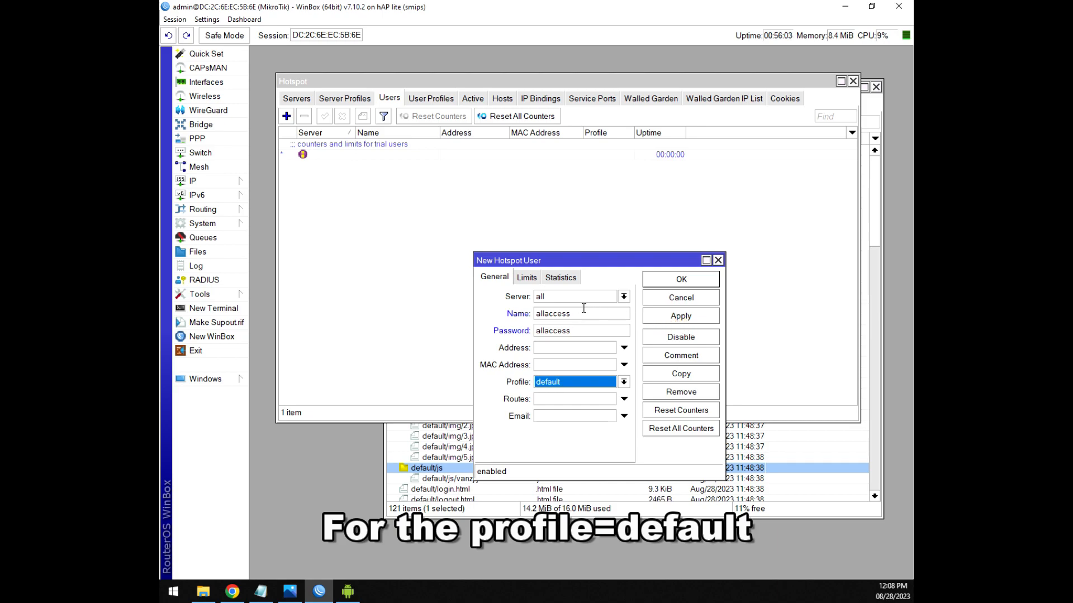
left_click(662, 317)
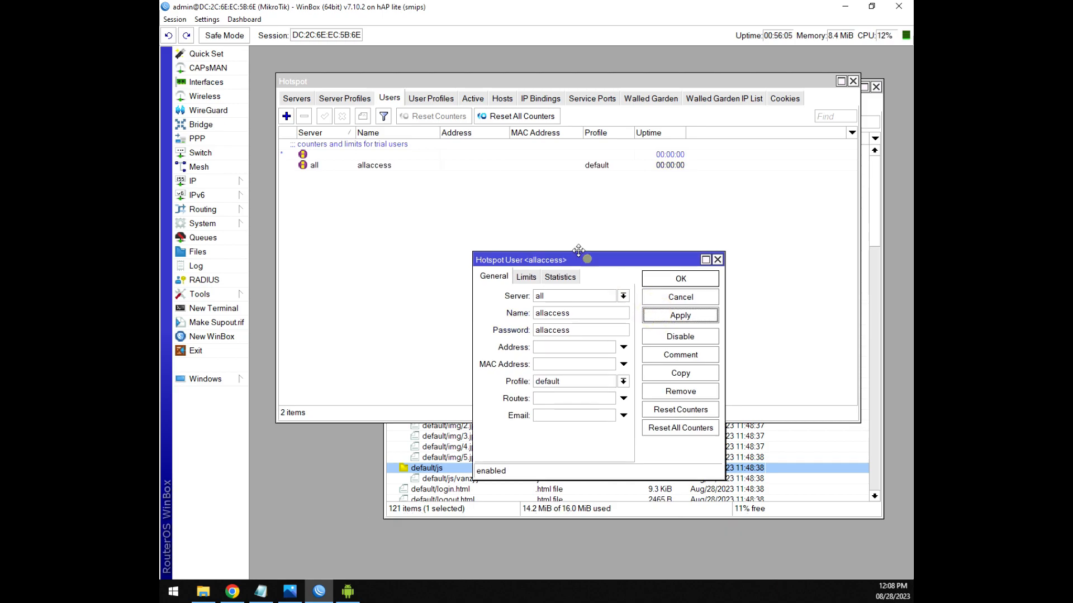
left_click_drag(581, 260, 536, 210)
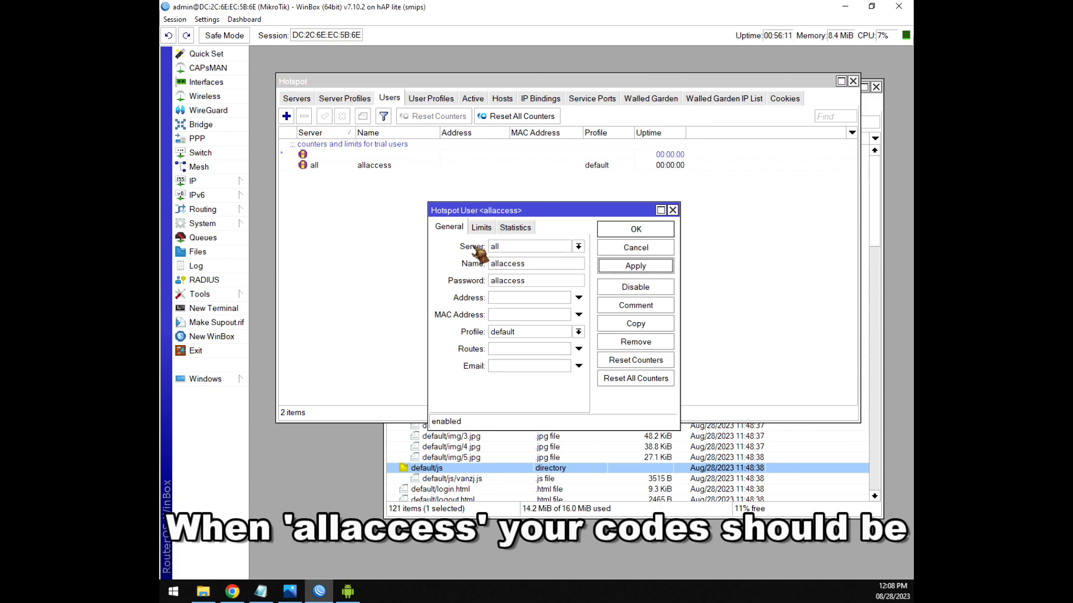
Keep the allaccess user's server set to all, then apply and close its window.
left_click(509, 249)
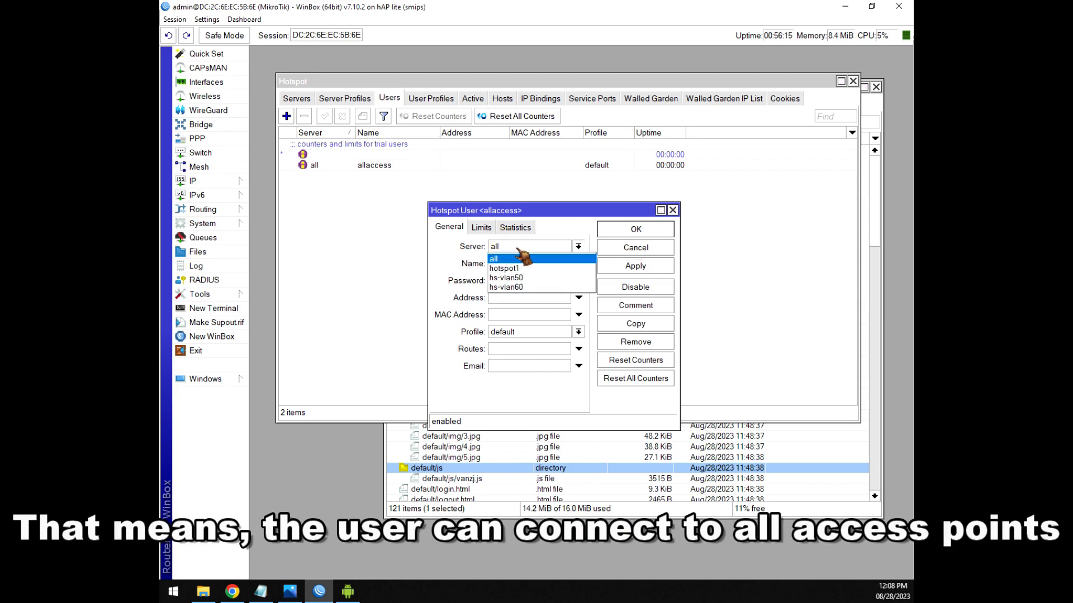
left_click(522, 251)
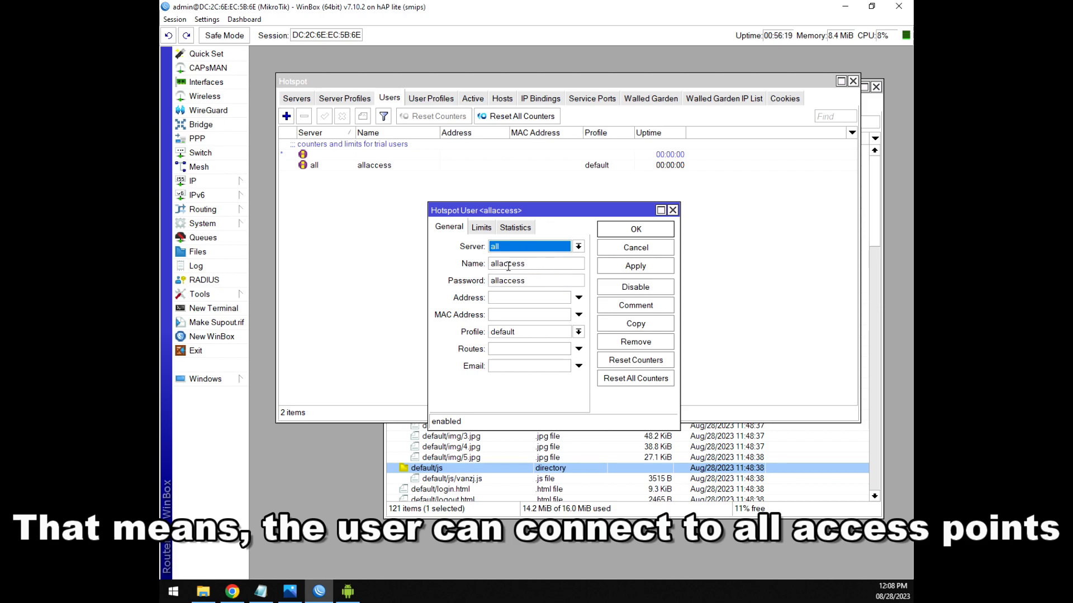
left_click(506, 248)
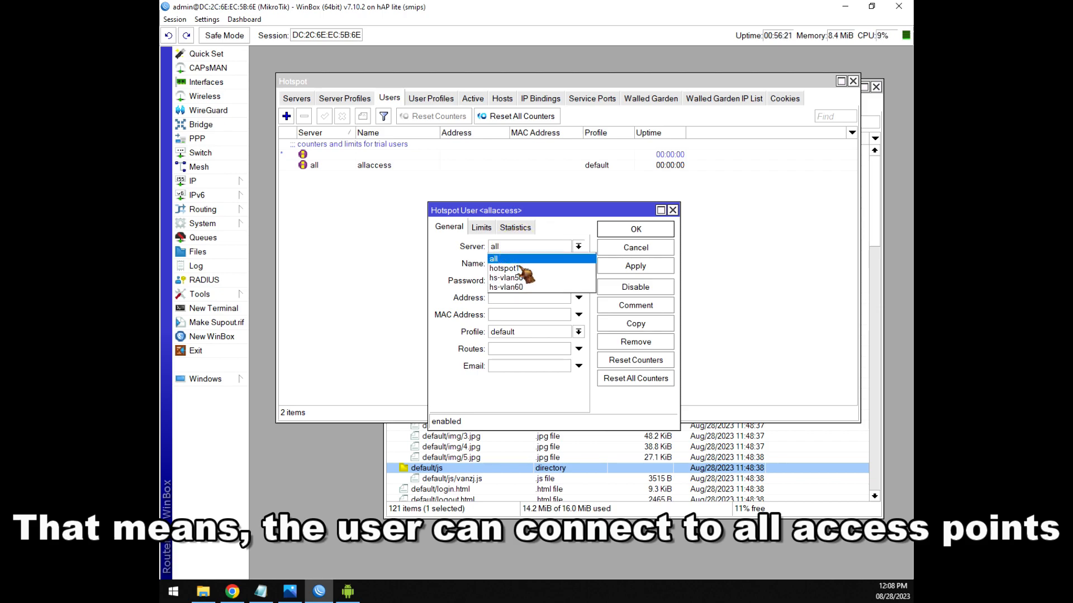
left_click(516, 259)
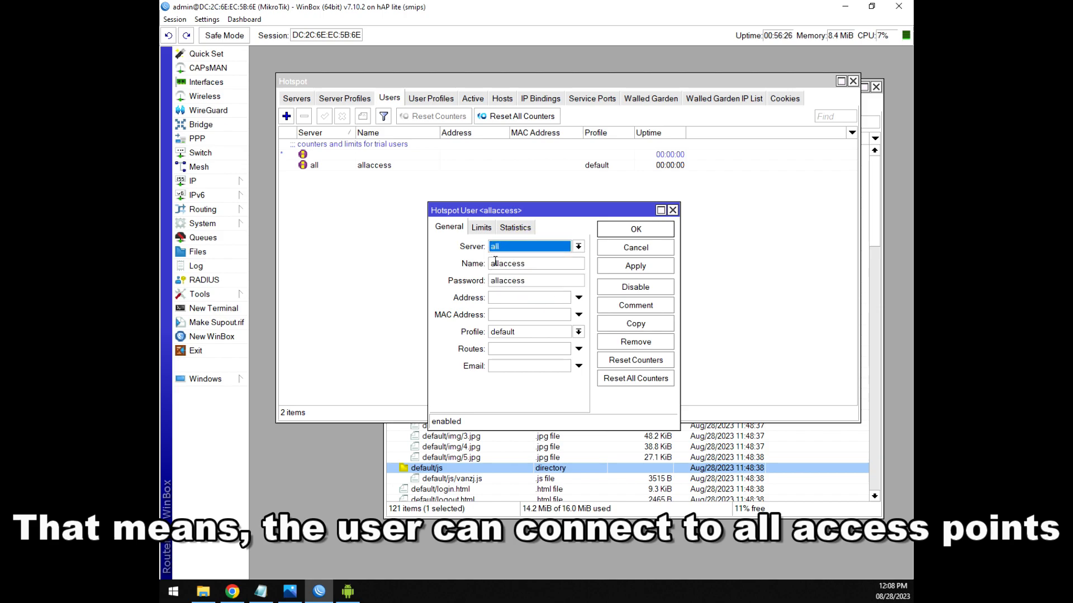
key("Tab")
left_click(533, 264)
key("Tab")
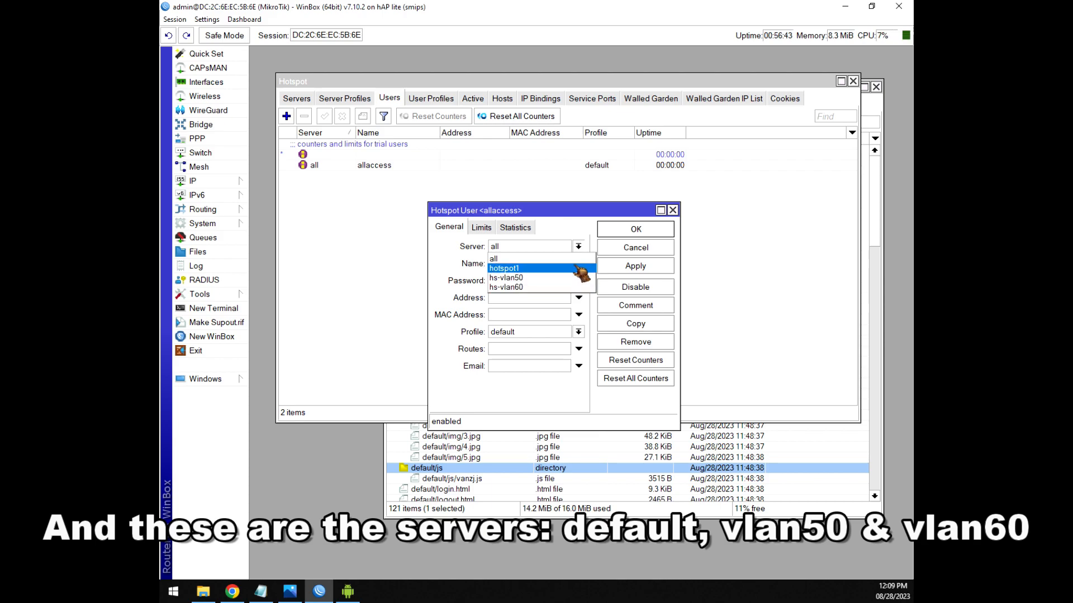
left_click(550, 246)
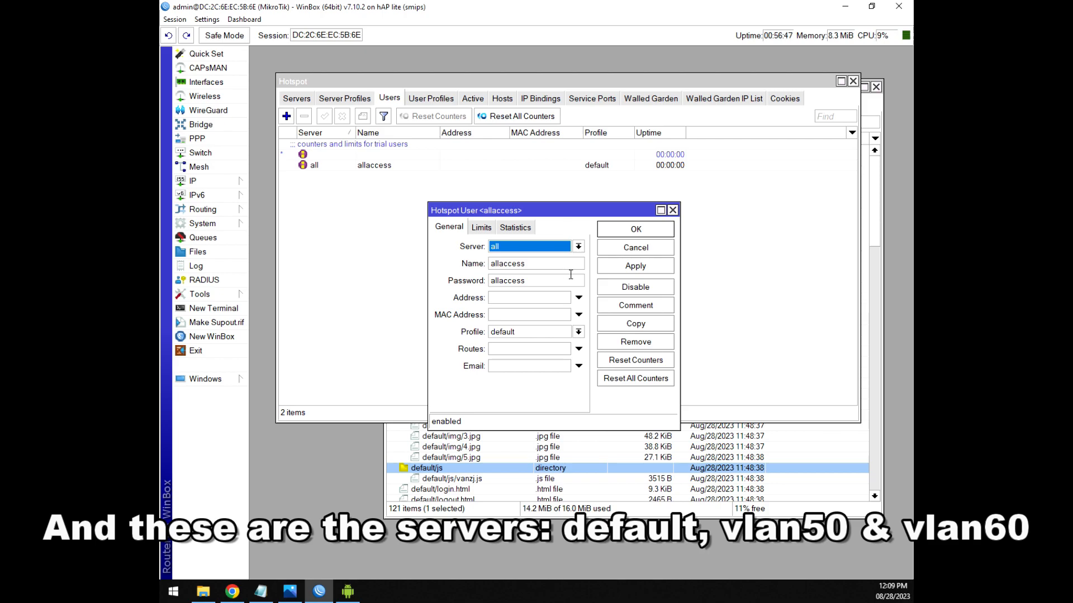
left_click(635, 266)
left_click(636, 230)
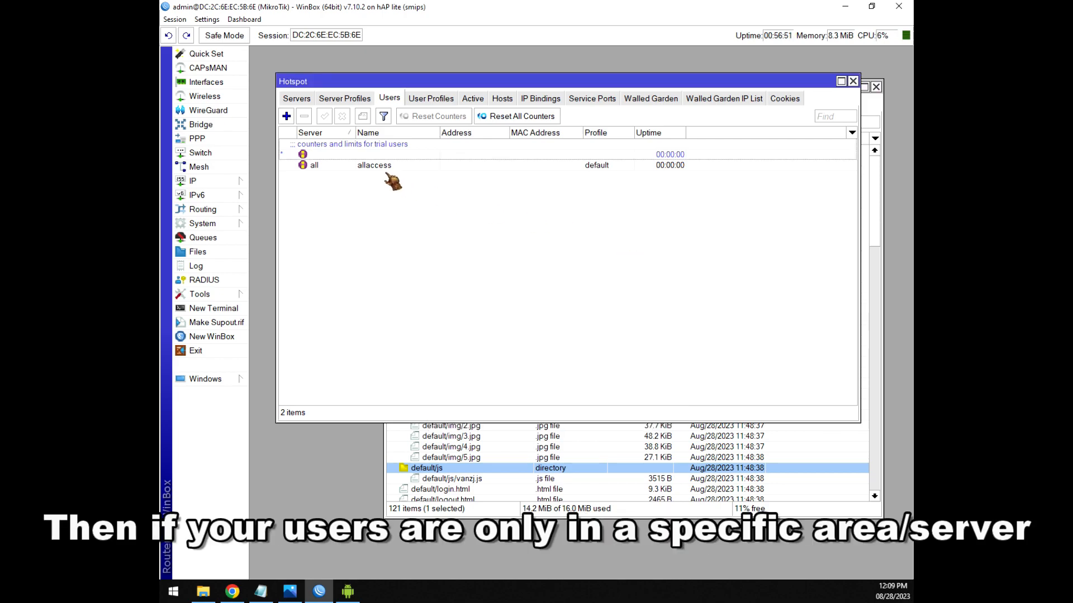
Add a hotspot user vlan50 with a password, restricted to server hs-vlan50.
left_click(286, 117)
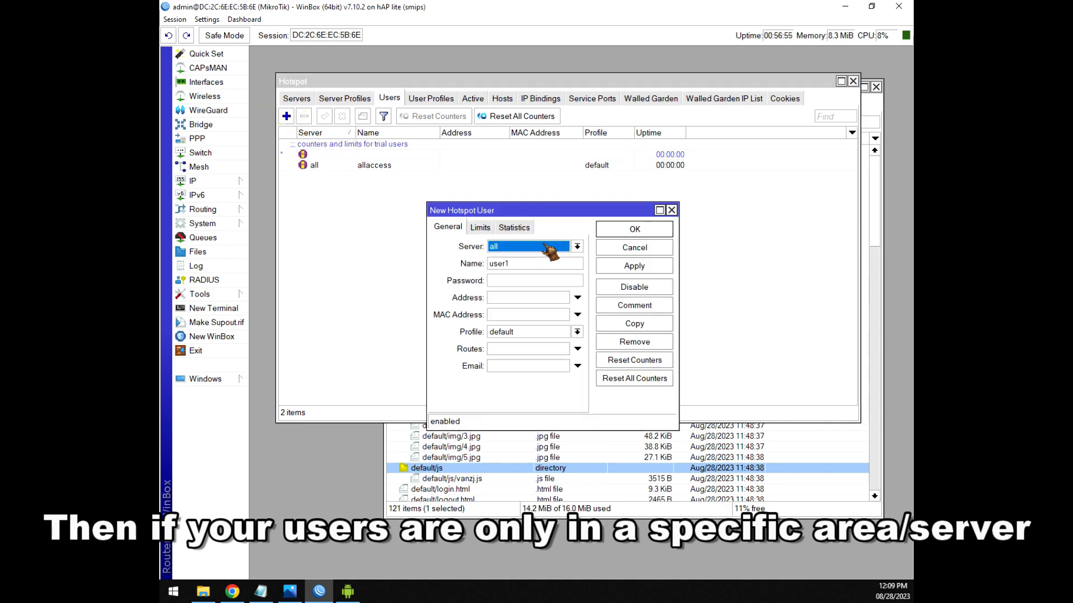
double_click(517, 263)
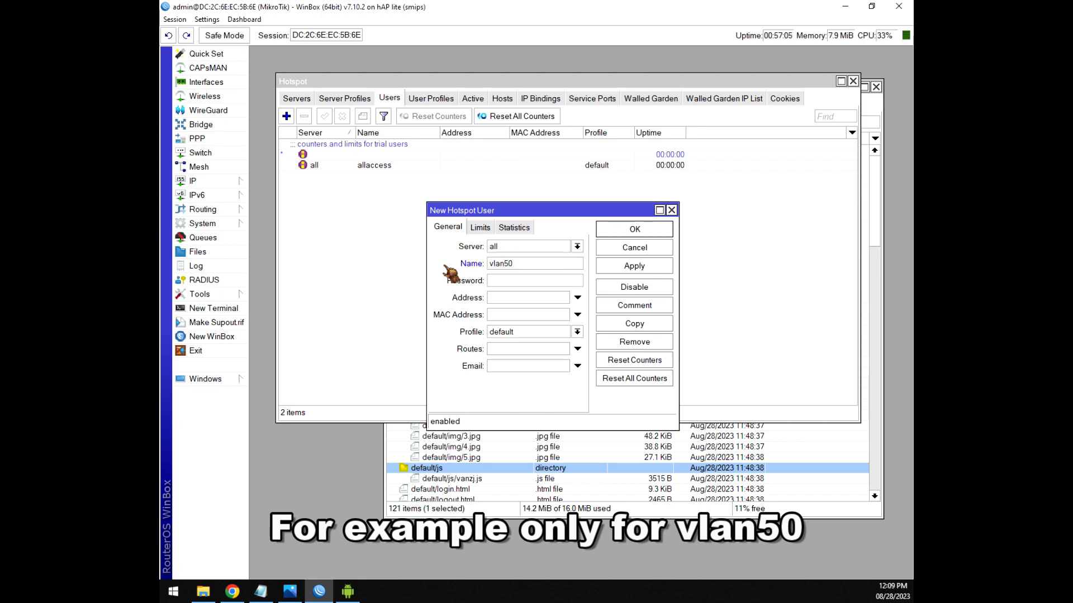
double_click(500, 264)
left_click(522, 282)
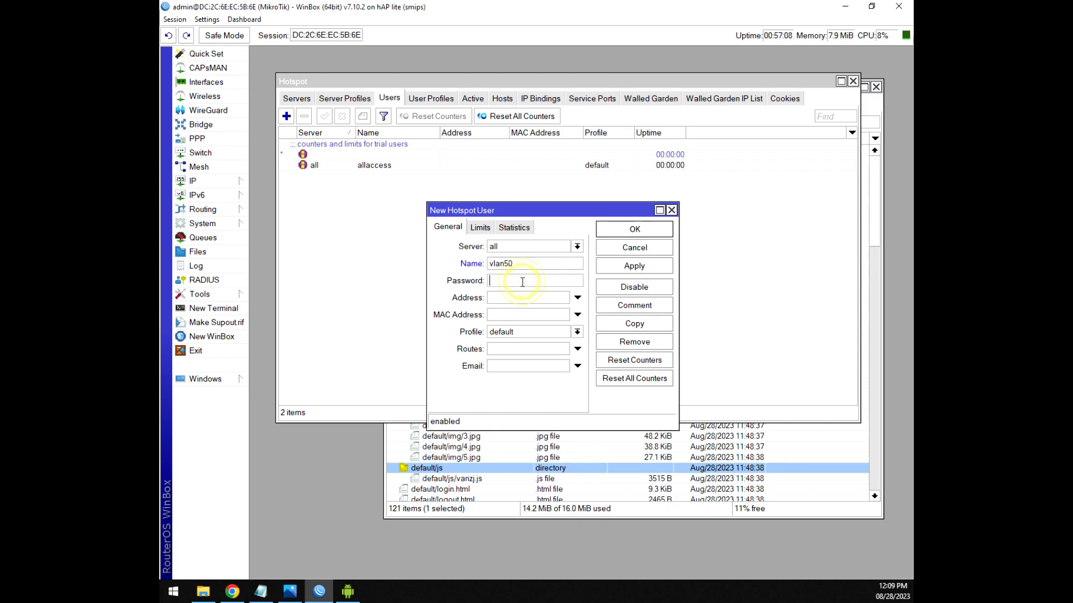
left_click(521, 248)
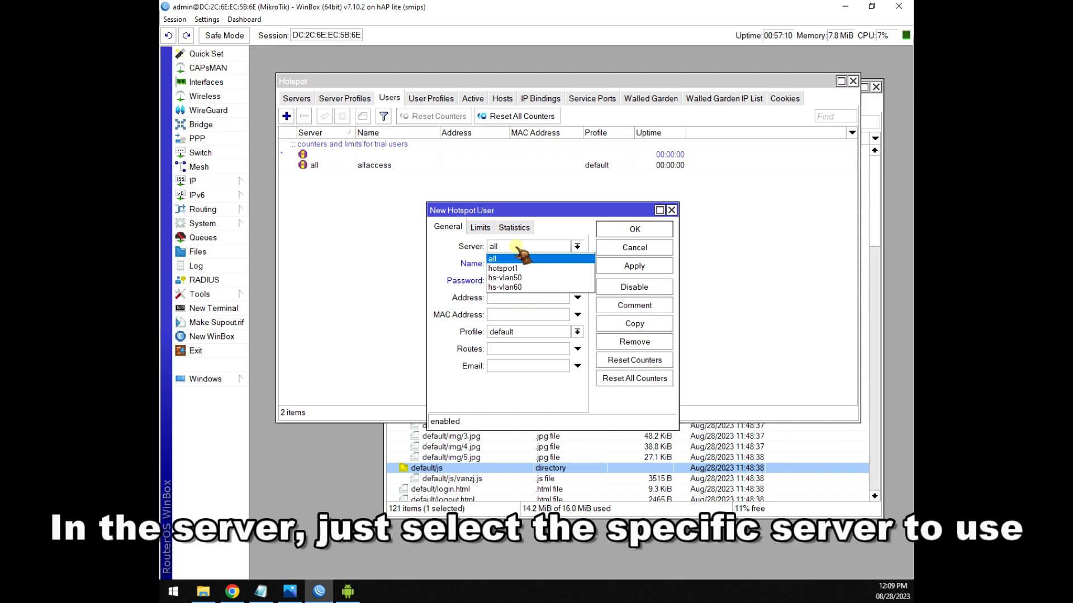
left_click(513, 278)
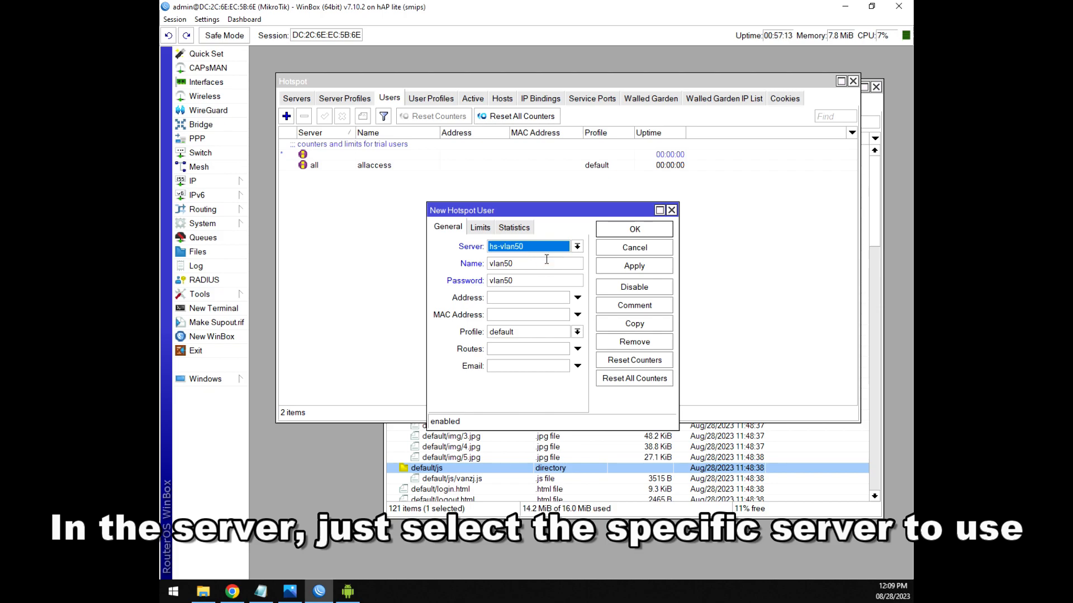
left_click(634, 267)
left_click(631, 230)
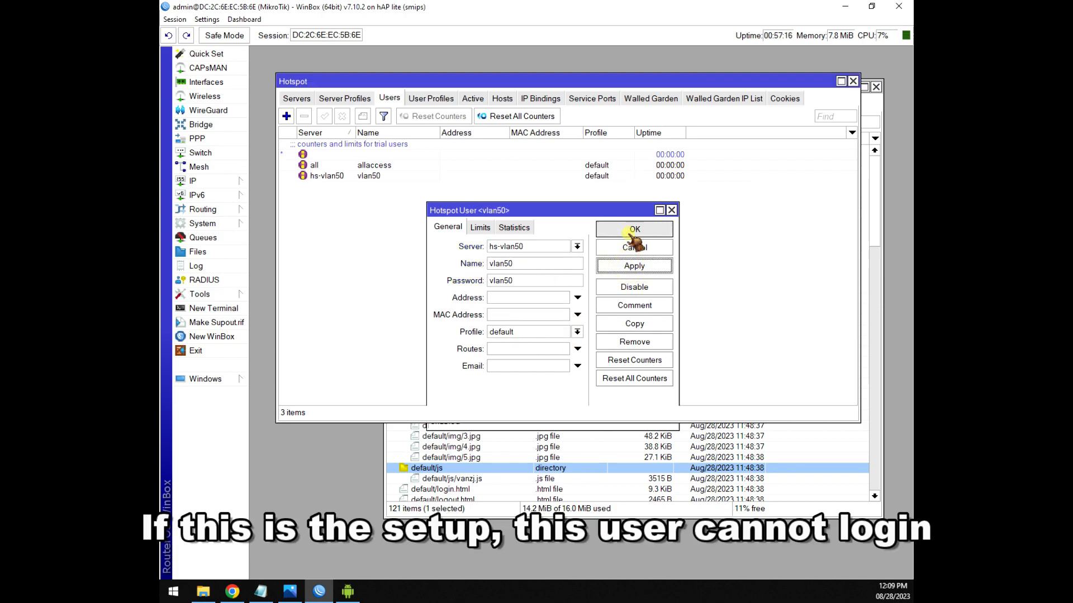
Compare the vlan50 and allaccess entries in the Users list, then bring up the notes.
left_click(382, 179)
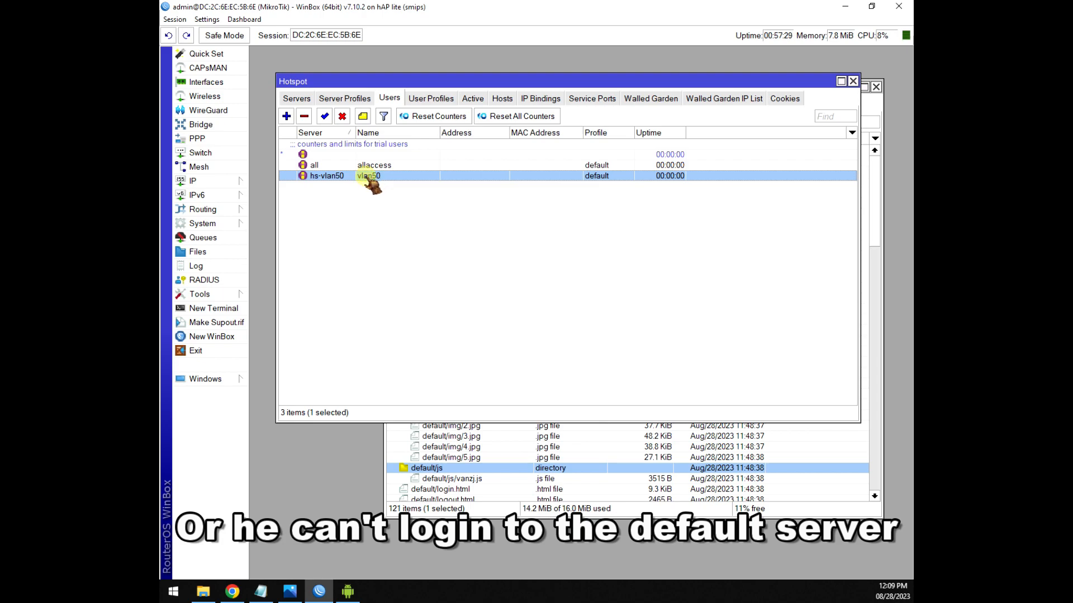
left_click(395, 166)
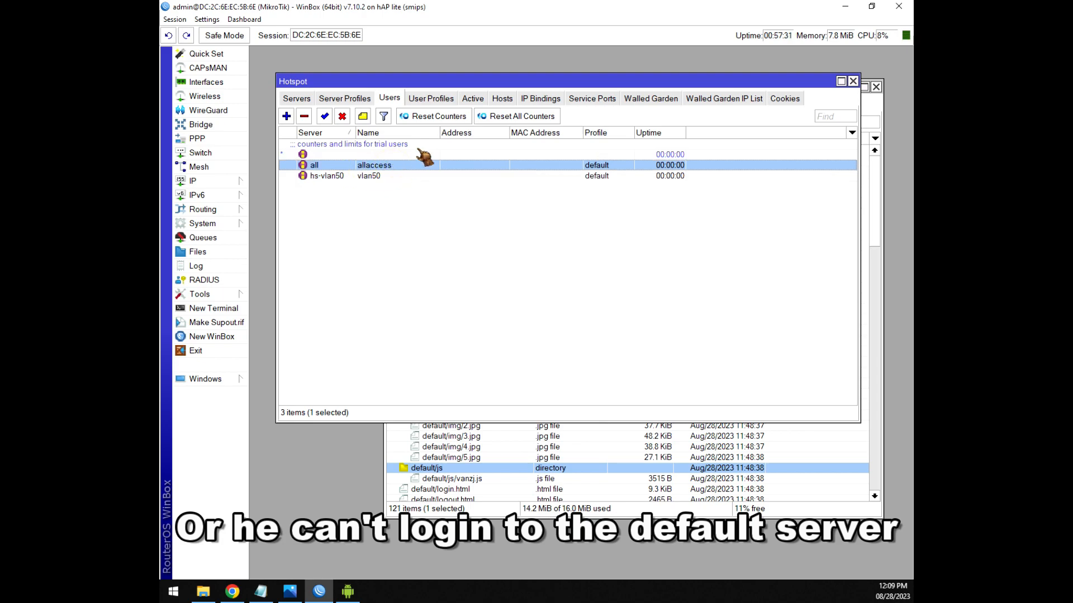
left_click_drag(418, 84, 472, 90)
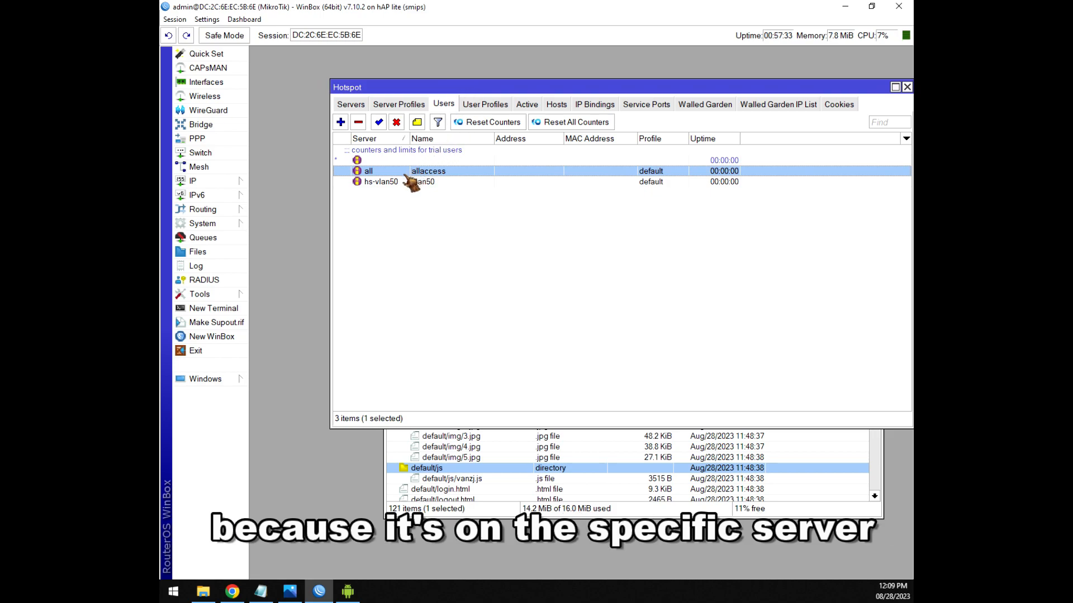
left_click(378, 183)
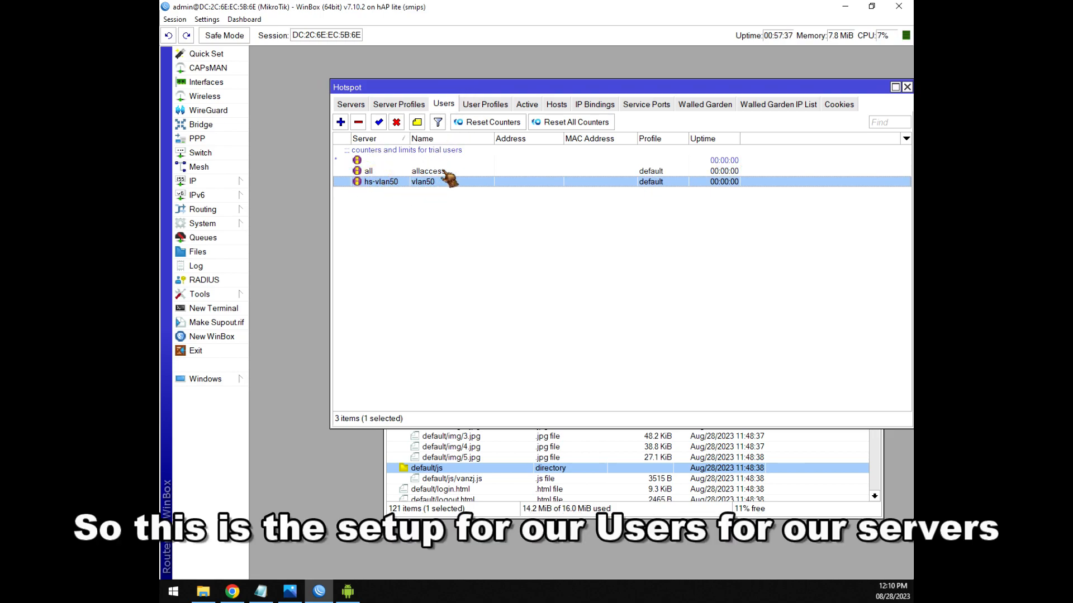
left_click(261, 592)
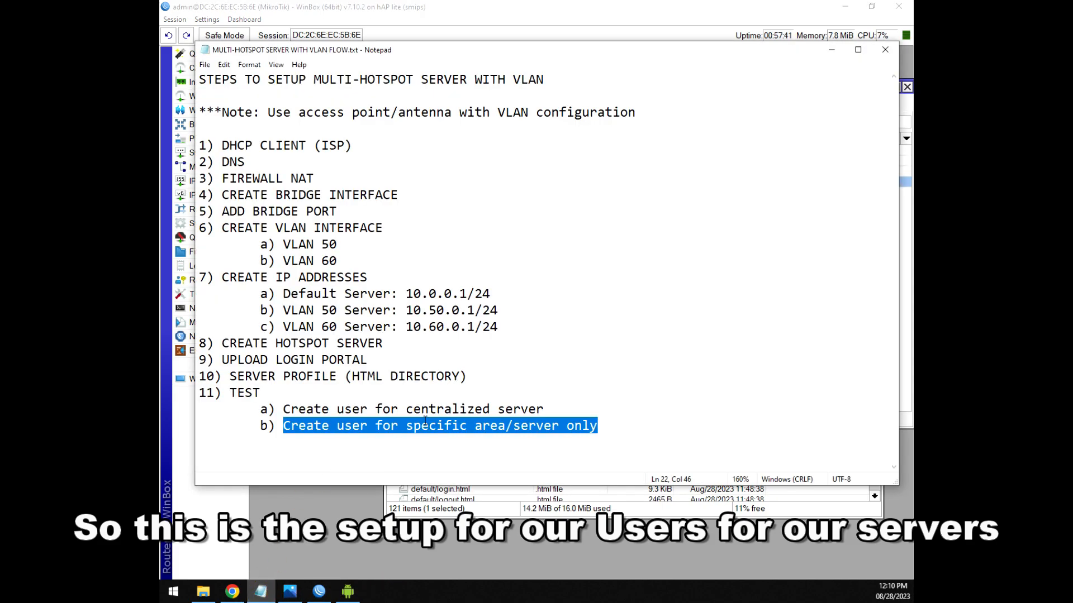
left_click(832, 53)
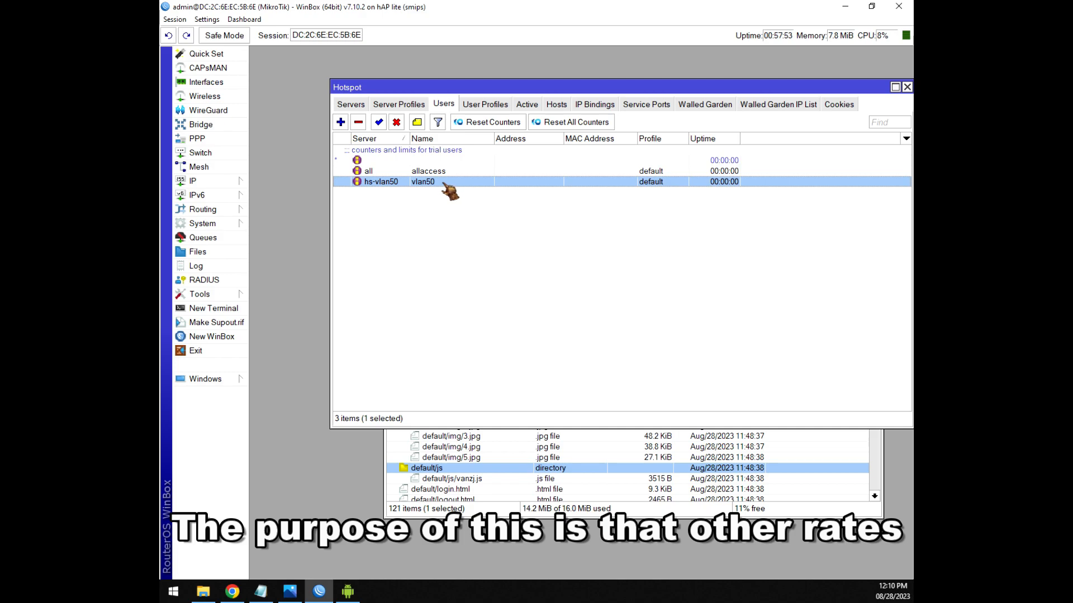
Check the allaccess and vlan50 users, then show User Profiles, which holds only default.
left_click(449, 171)
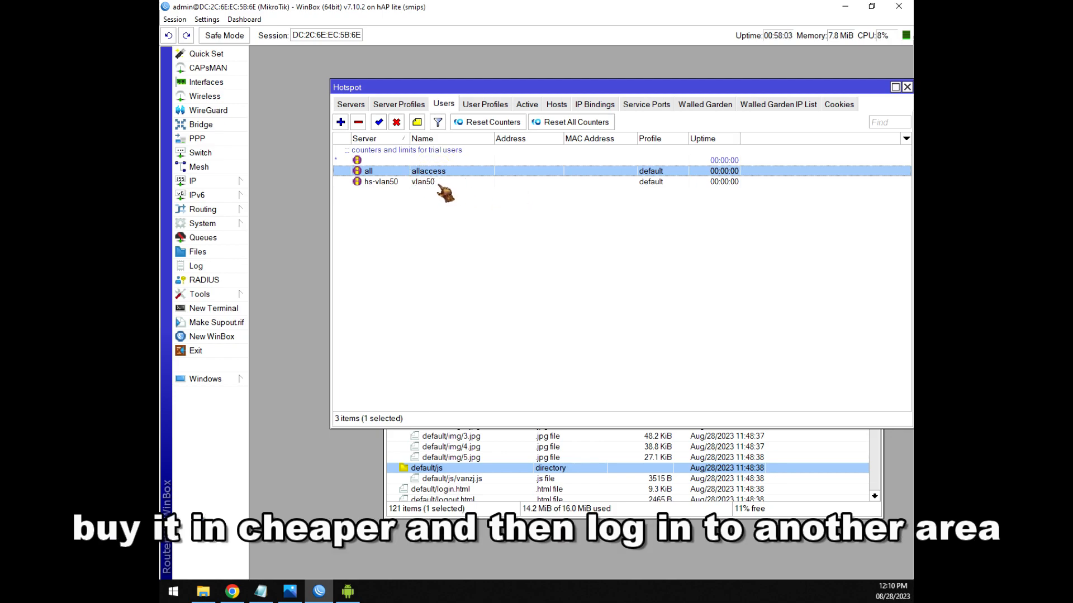
left_click(441, 183)
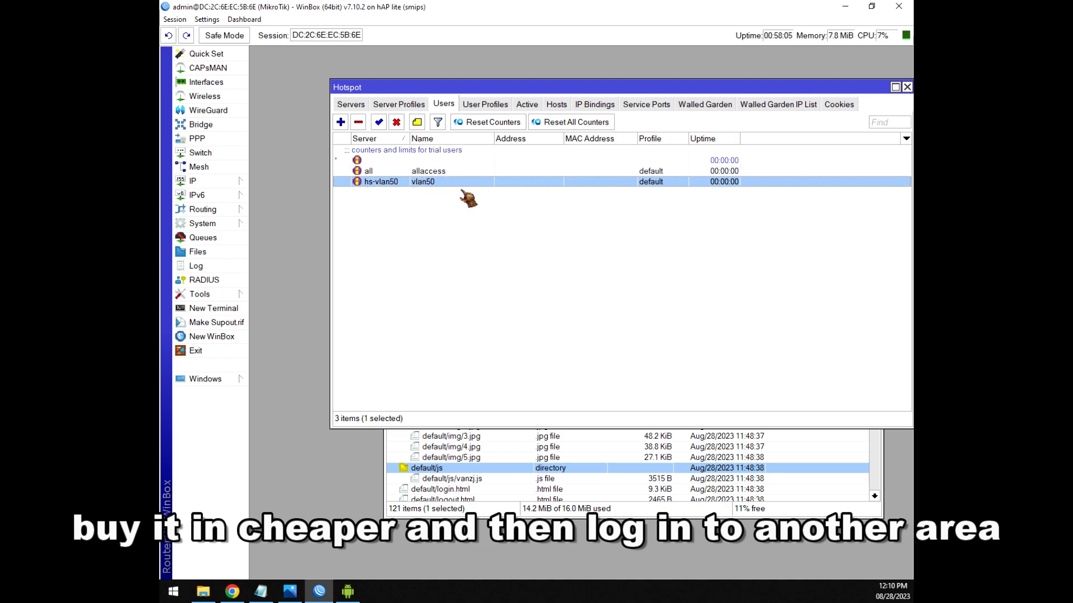
left_click(484, 107)
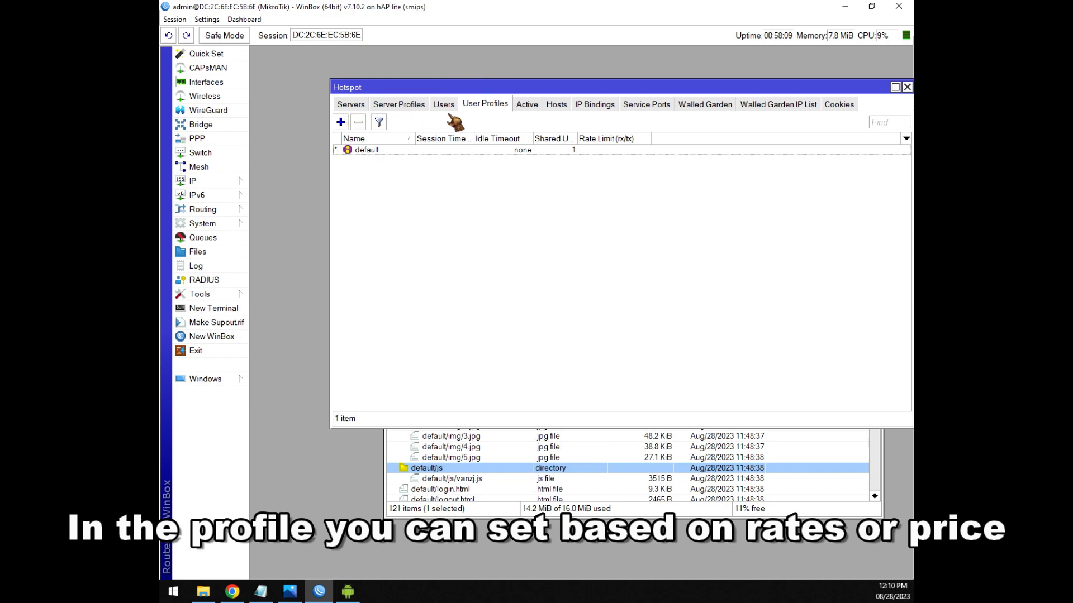
Create hotspot user profiles 5-vl50, 5-vlan60 and 5-default.
left_click(341, 123)
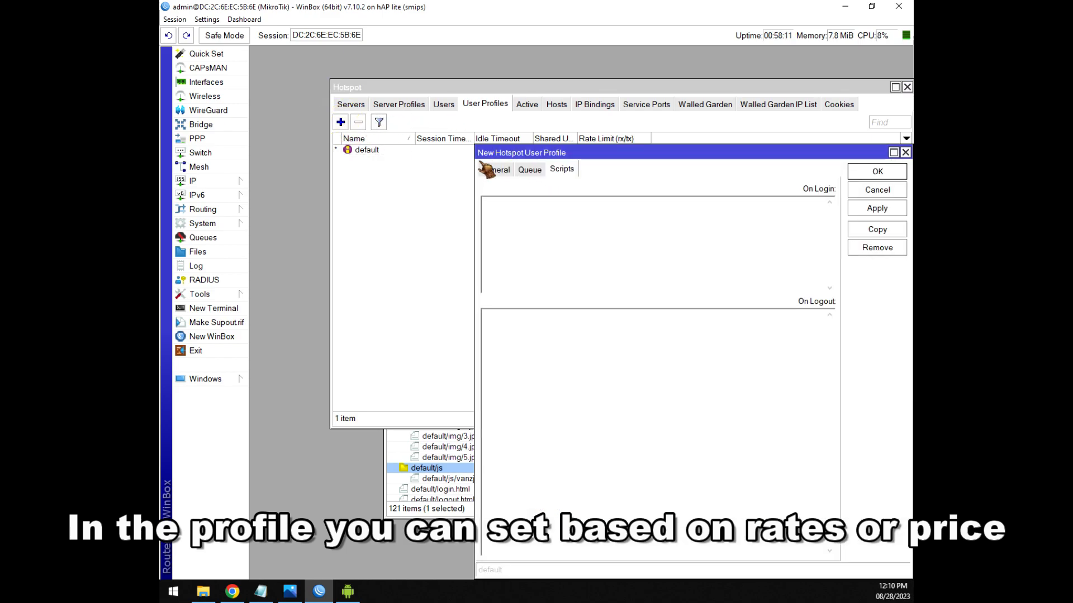
left_click(480, 168)
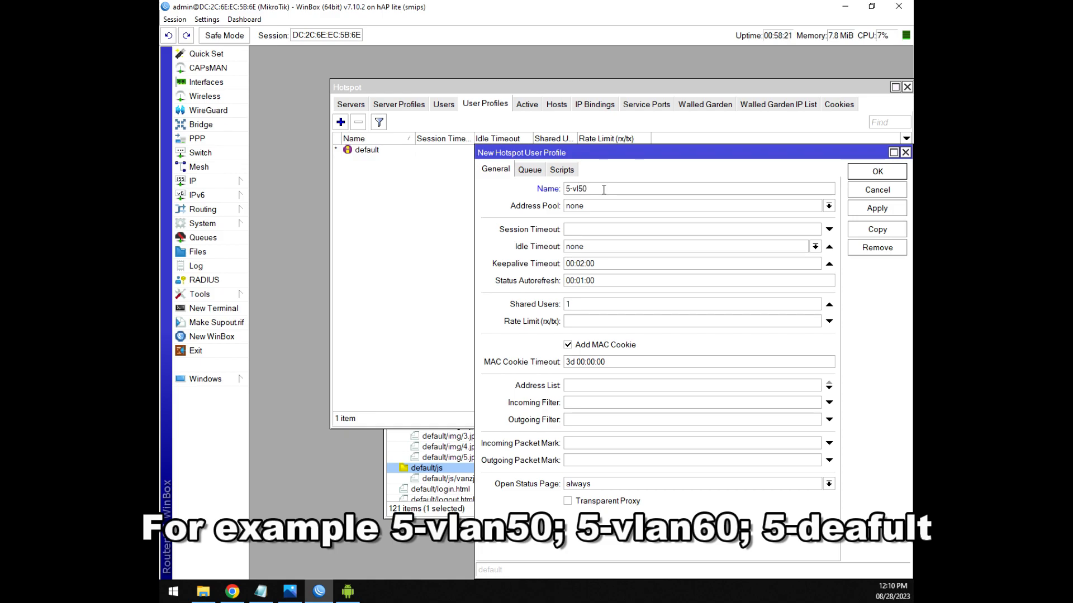
left_click(877, 172)
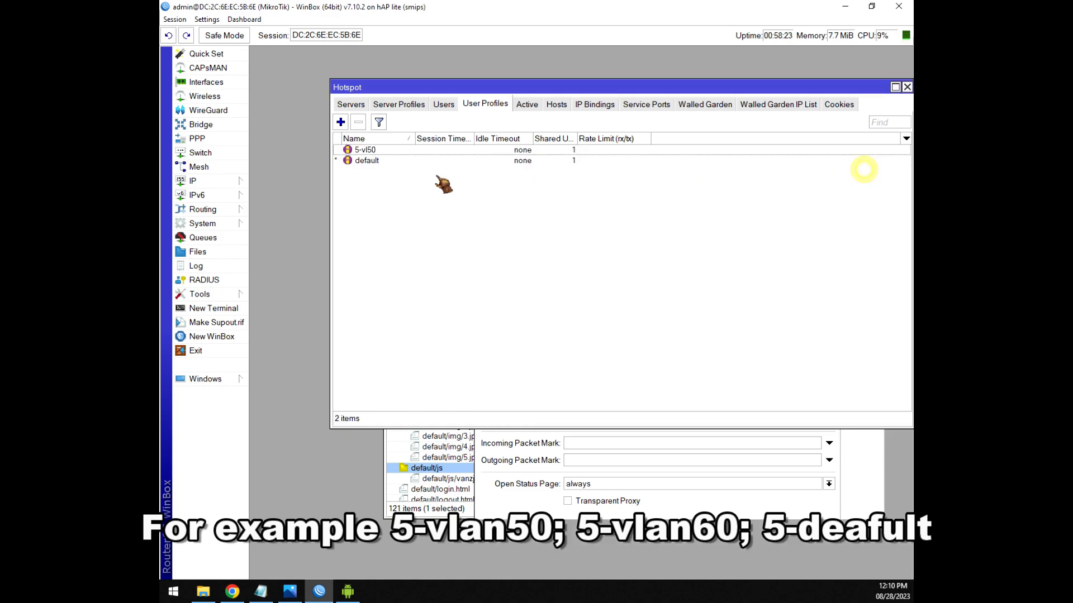
left_click(340, 122)
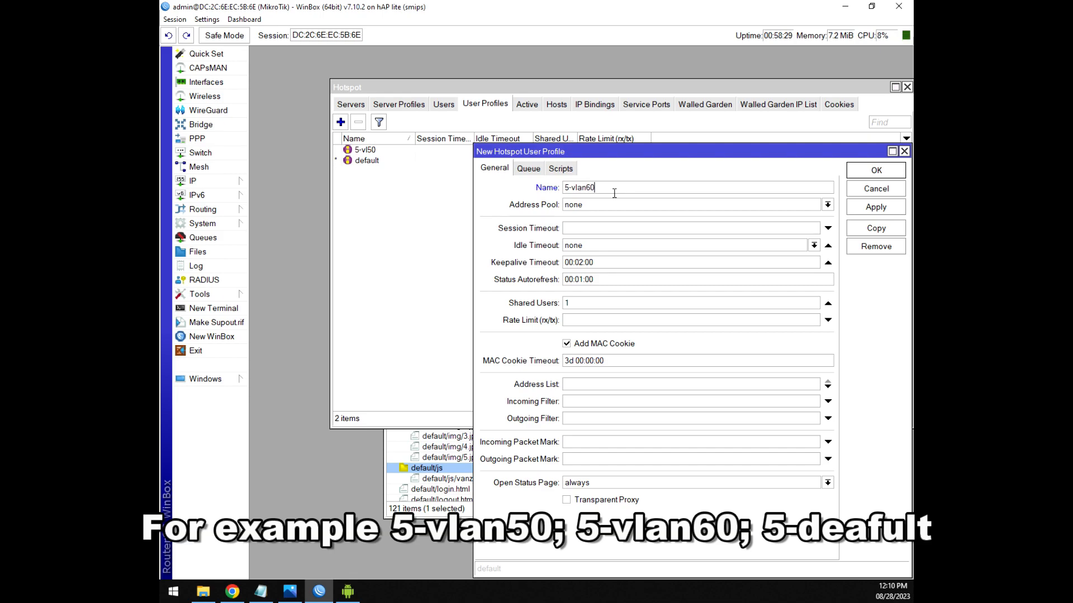
left_click(876, 170)
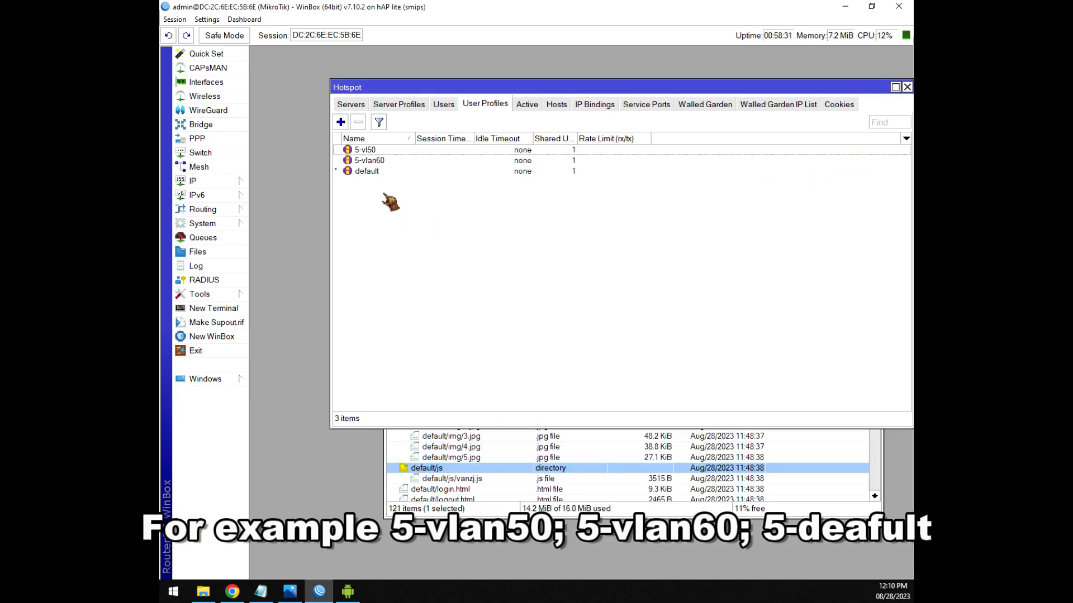
left_click(340, 122)
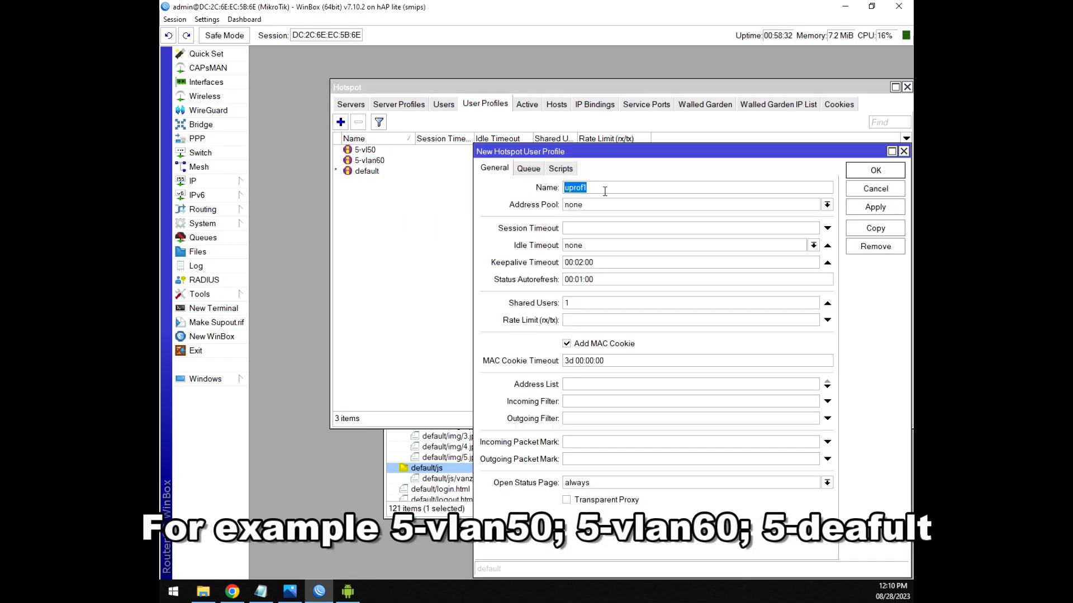
type("5-default")
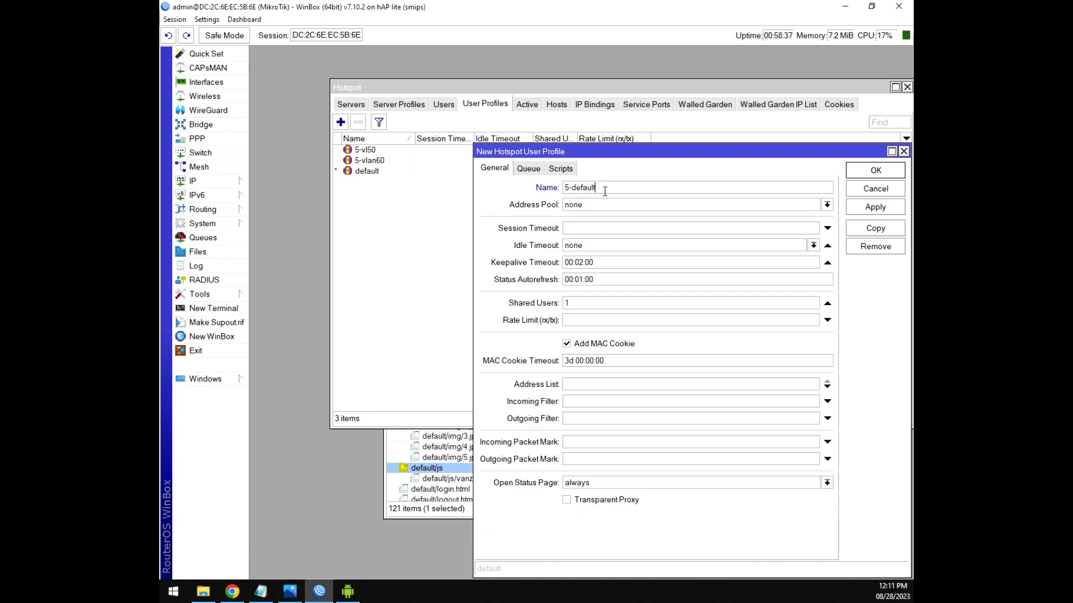
left_click(876, 170)
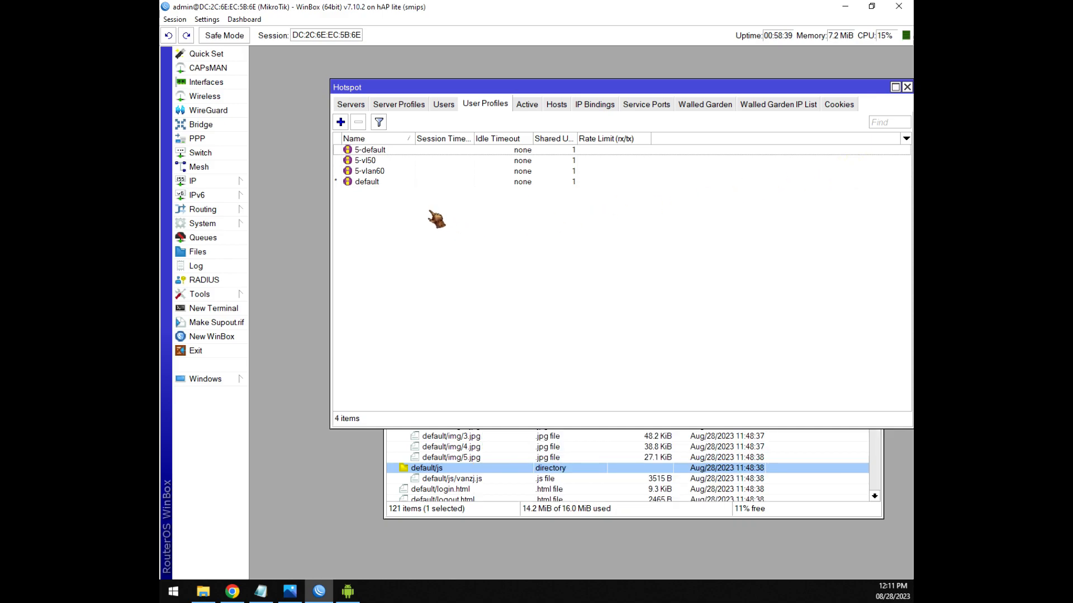
Create hotspot user profiles 10-vlan50 and 10-vlan60.
left_click(341, 122)
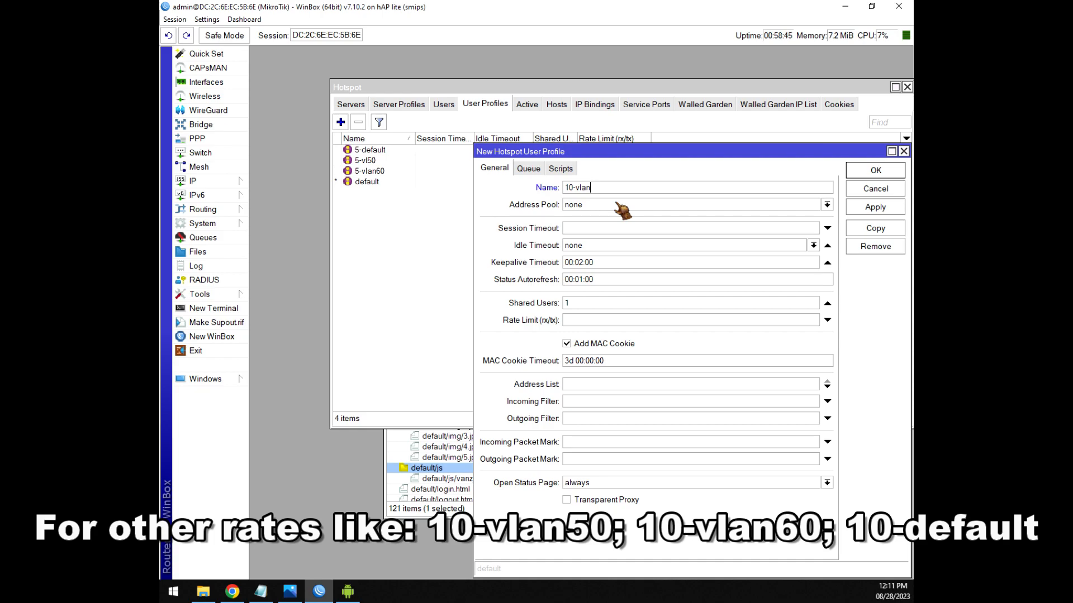
type("10-vlan50")
left_click(869, 173)
left_click(340, 122)
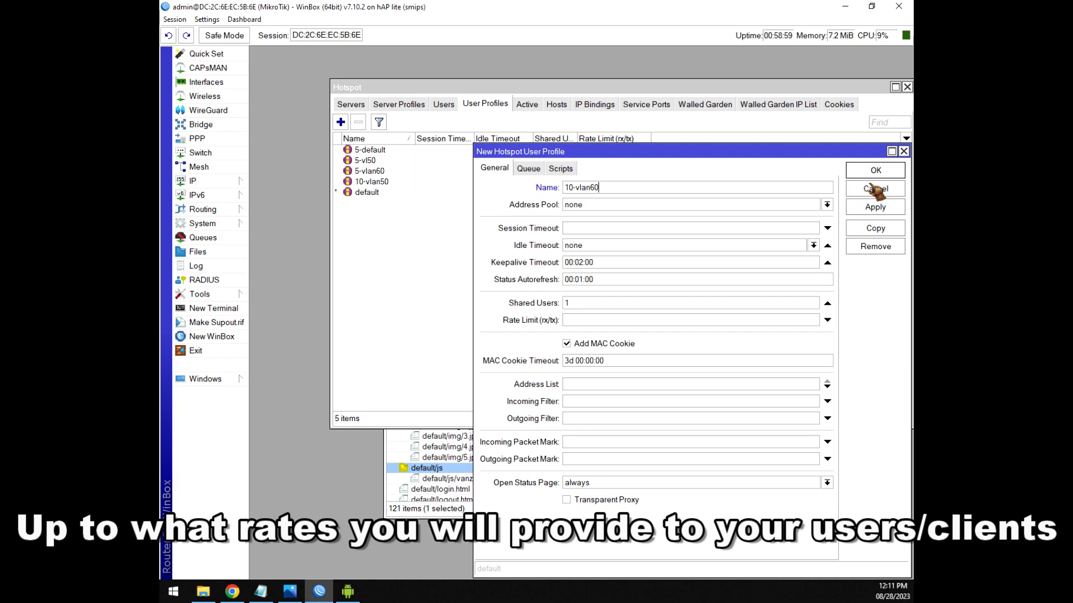
left_click(872, 172)
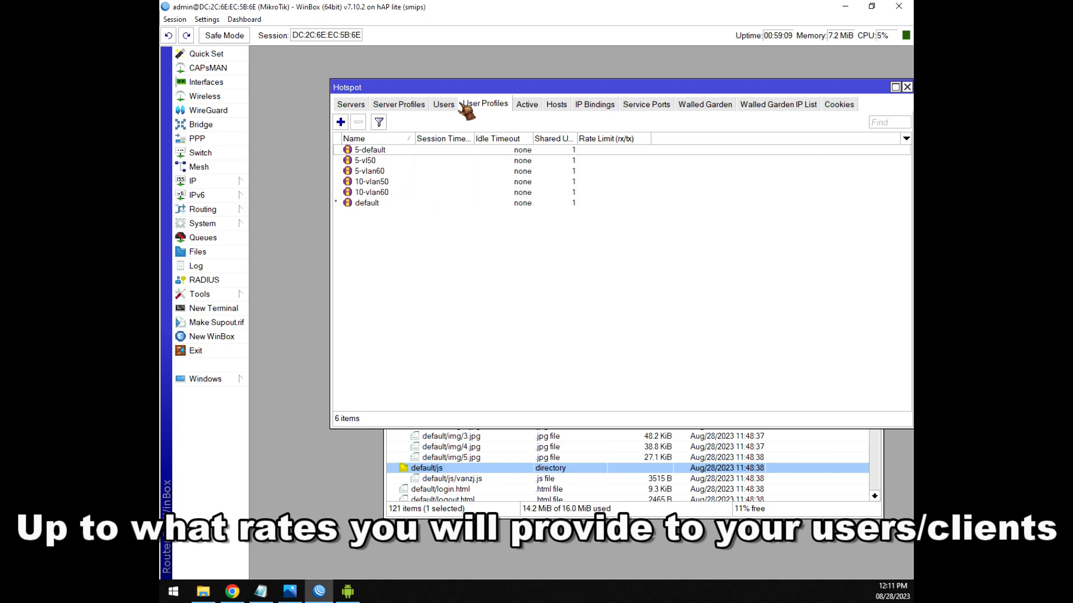
Check the Users, User Profiles and Server Profiles lists, then bring up the setup notes.
left_click(443, 105)
left_click(486, 105)
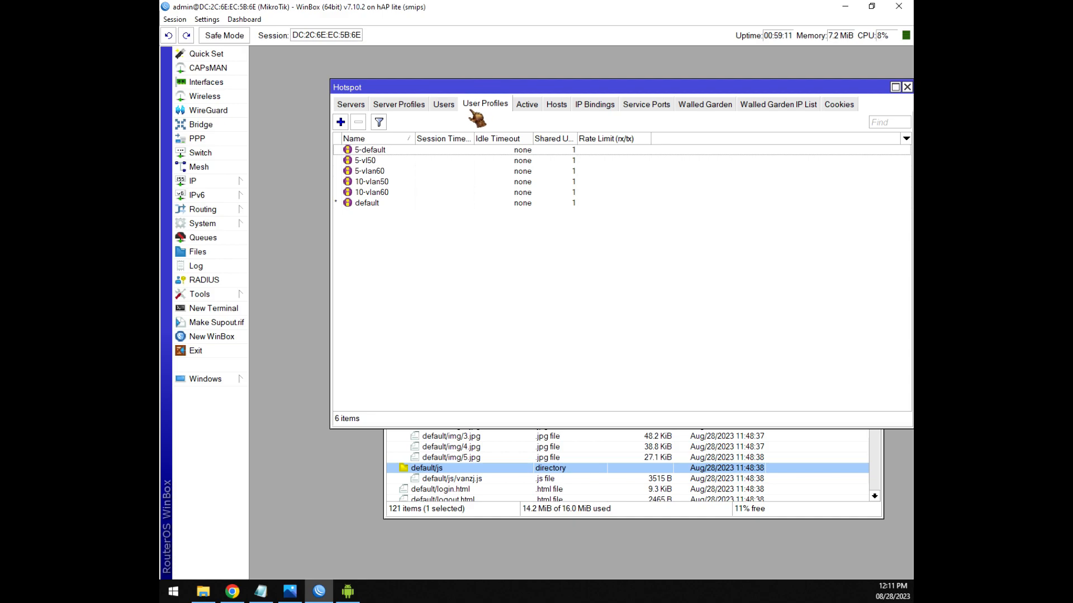
left_click(446, 106)
left_click(490, 106)
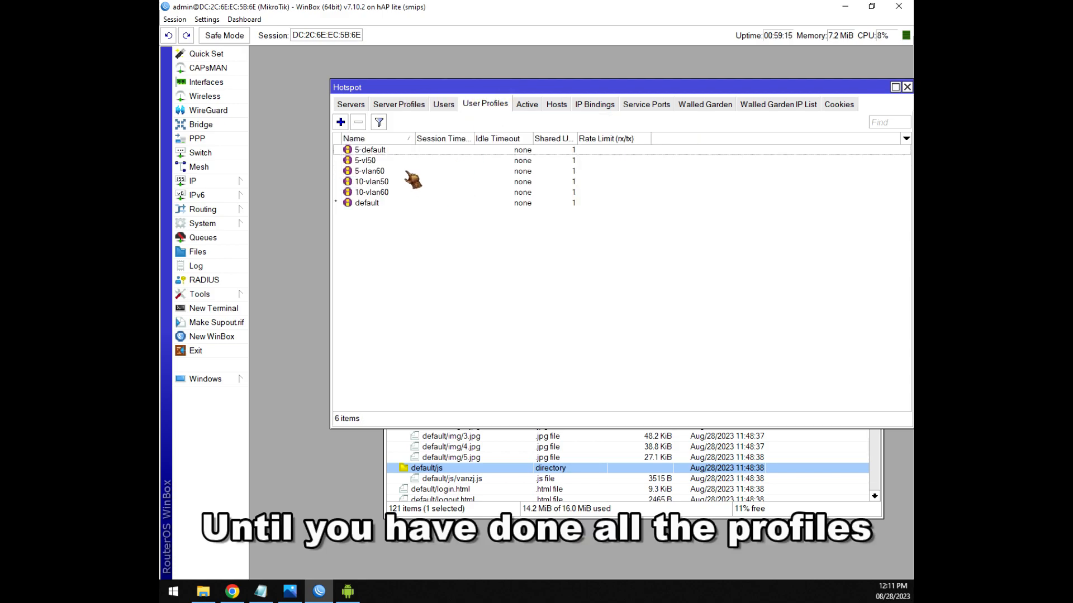
left_click(418, 106)
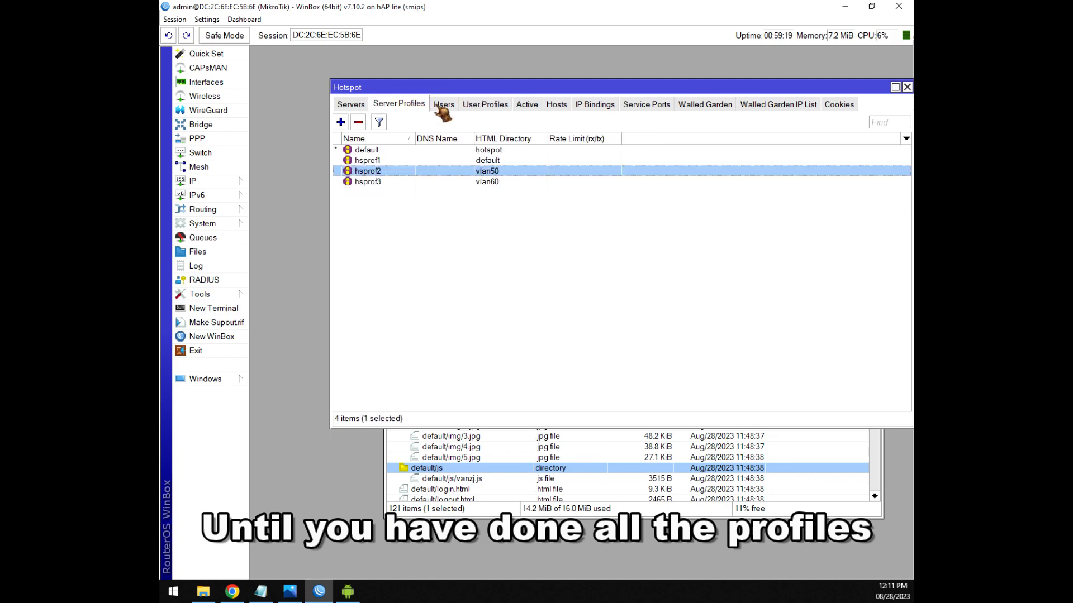
left_click(443, 107)
left_click(483, 107)
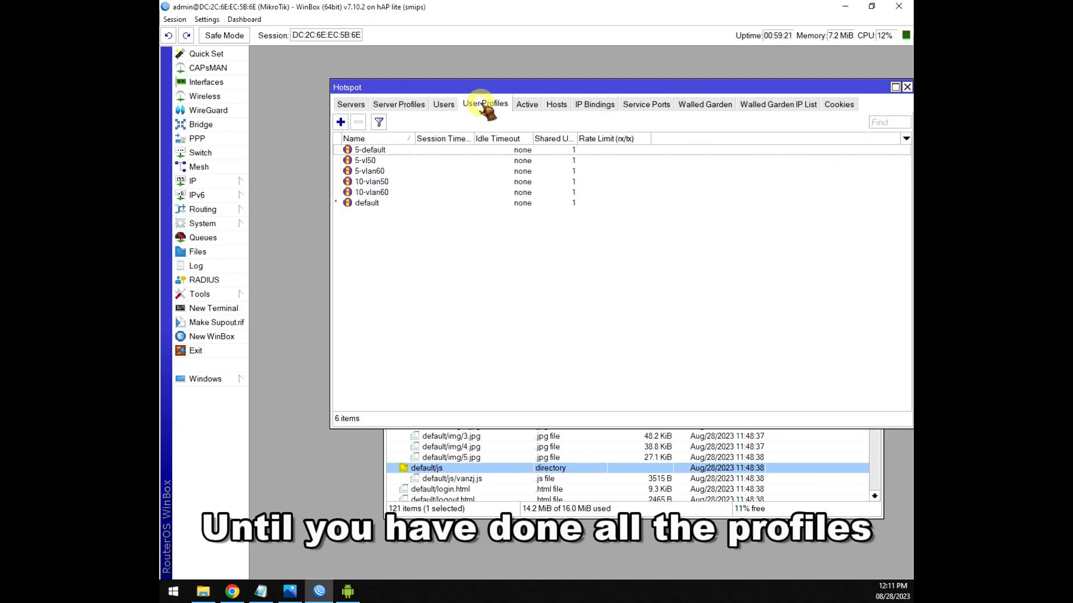
left_click(414, 106)
left_click(260, 591)
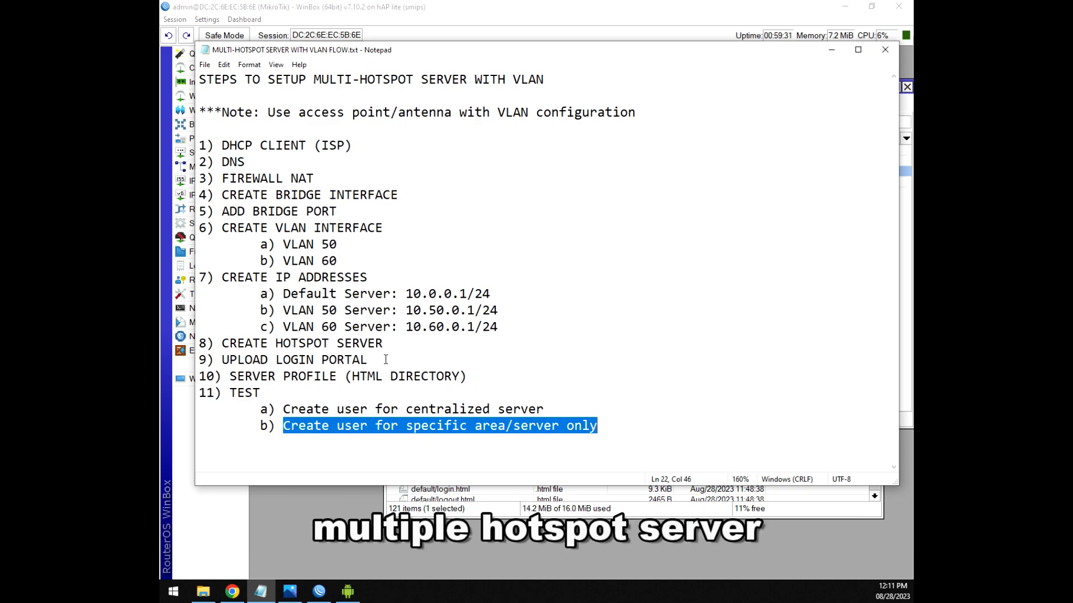
Highlight the centralized-server and specific area/server test steps in the Notepad checklist.
left_click(572, 407)
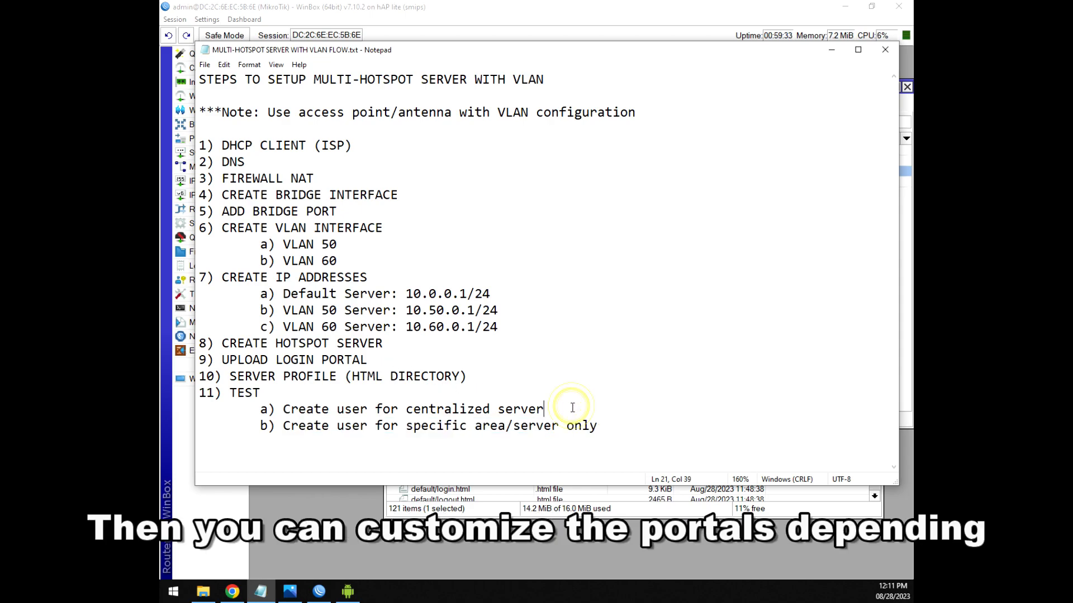
left_click_drag(550, 413, 352, 413)
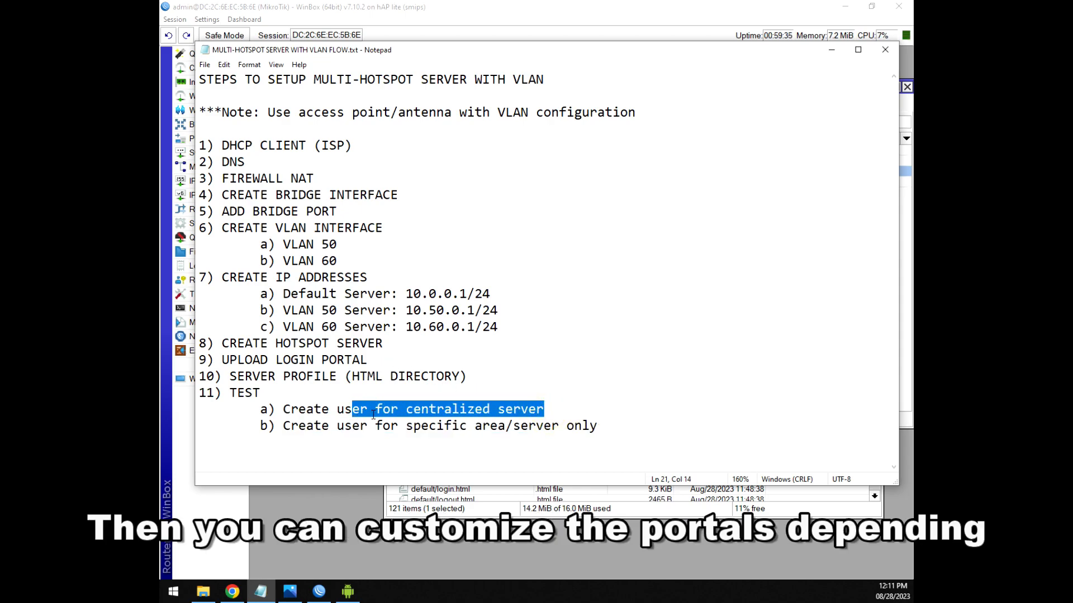
left_click(591, 412)
left_click_drag(599, 425, 359, 440)
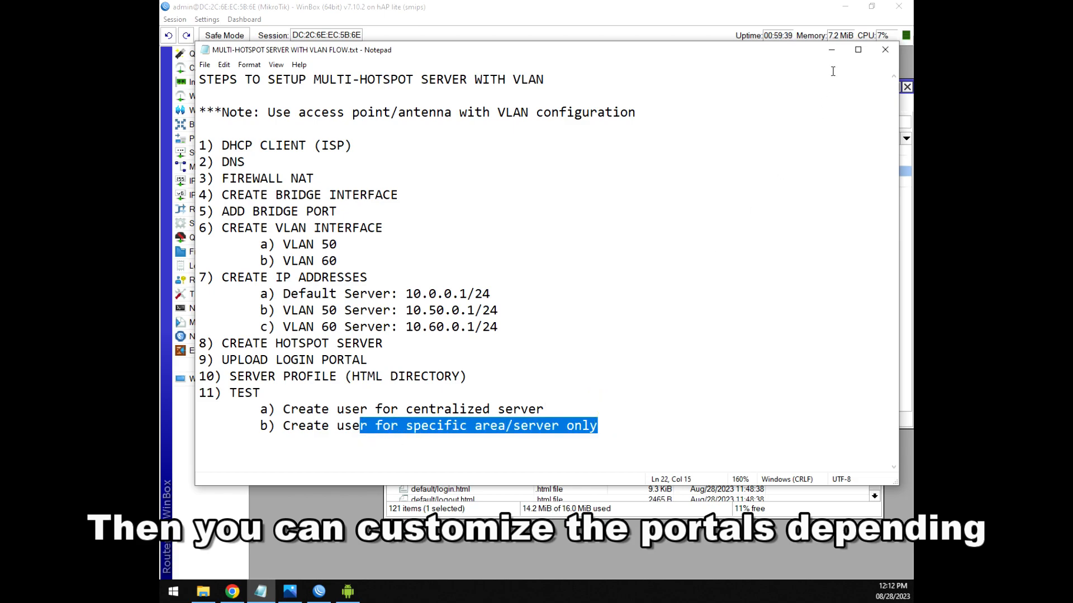
Show the phone's VLAN 60 sign-in portal and scroll it to view the WIFI RATES table.
left_click(347, 591)
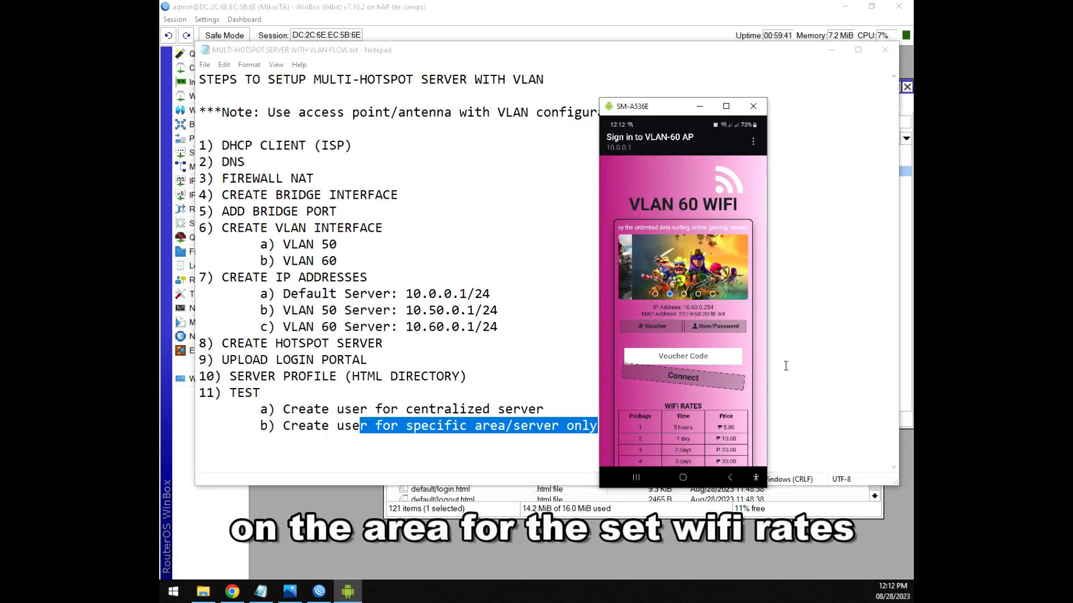
scroll(766, 383, "down", 1)
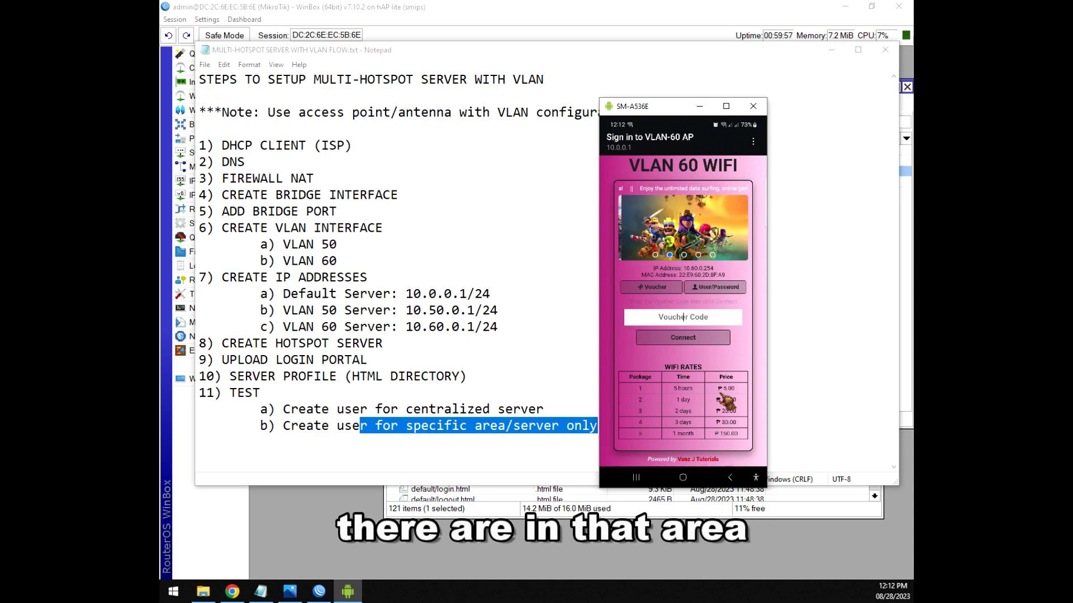
scroll(726, 400, "up", 2)
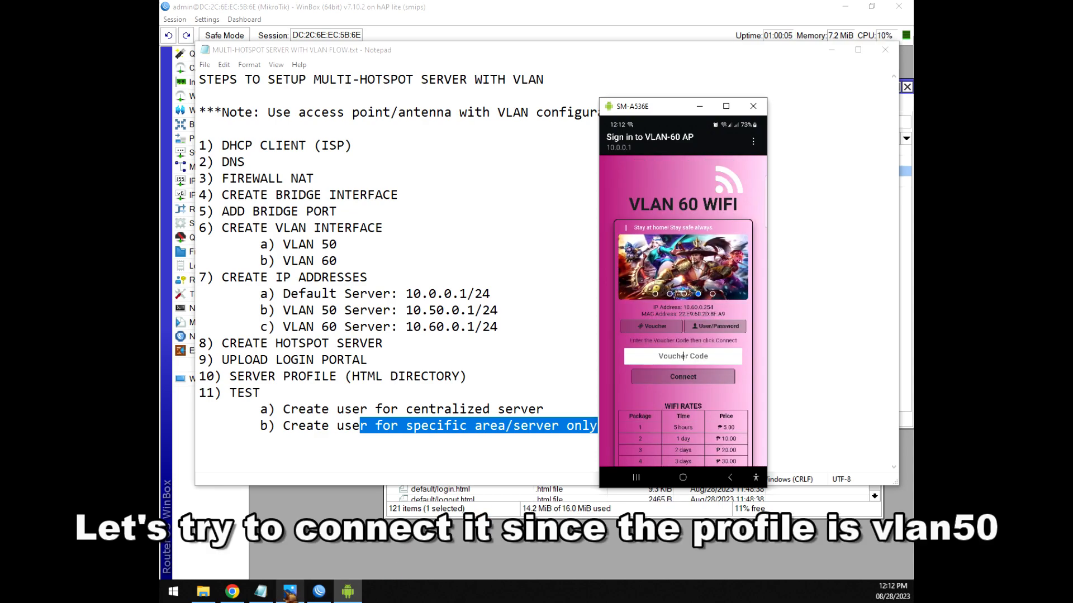
left_click(319, 591)
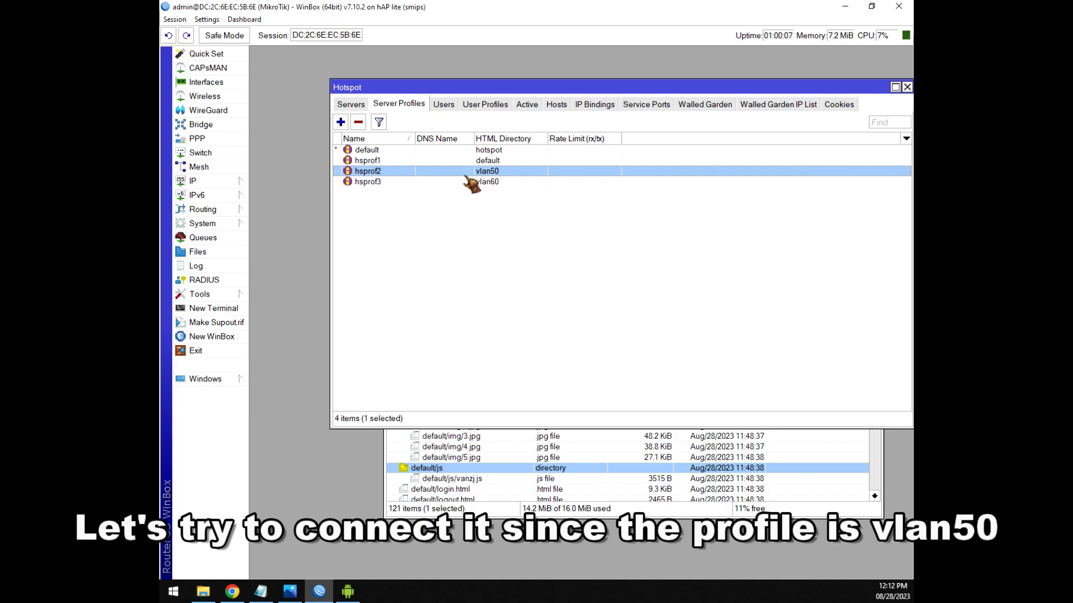
Check in Hotspot Users that user vlan50 is assigned to server hs-vlan50.
left_click(443, 105)
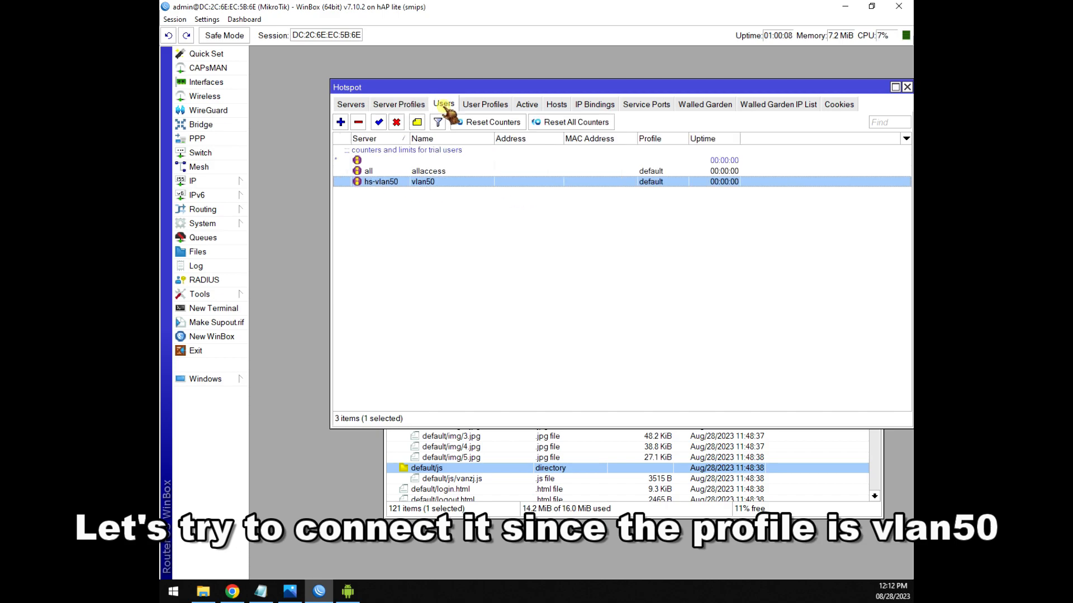
double_click(437, 184)
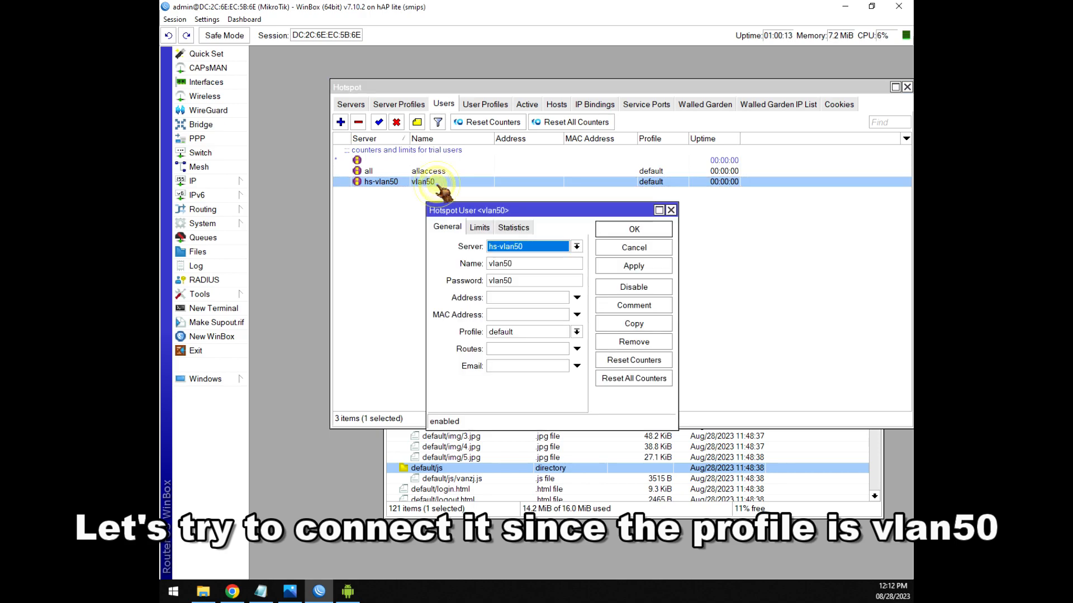
left_click(671, 211)
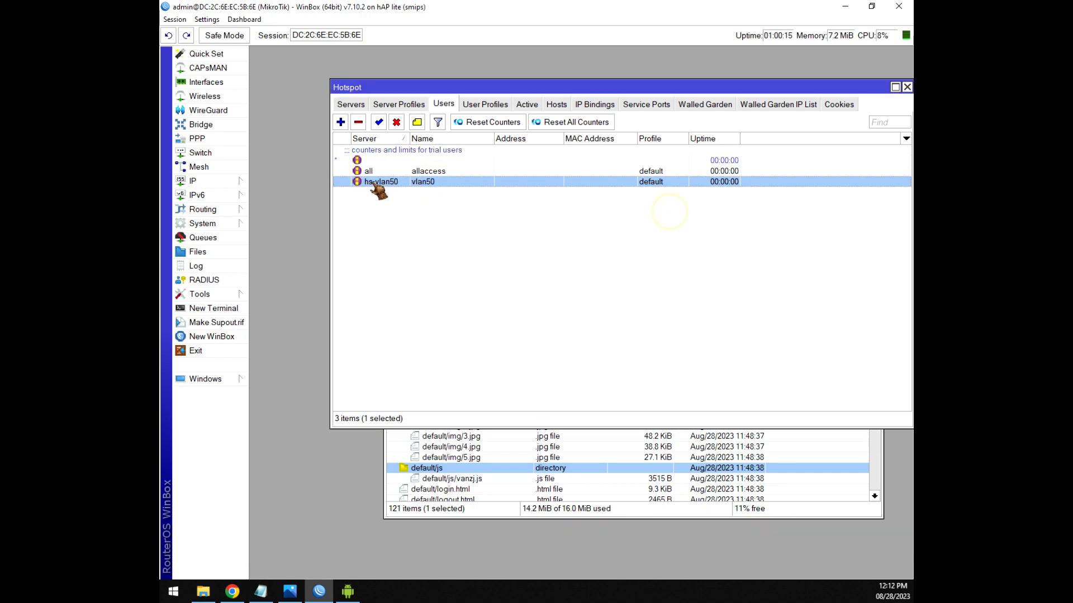
Enter voucher code vlan50 on the VLAN-60 portal and see it rejected as invalid.
left_click(347, 591)
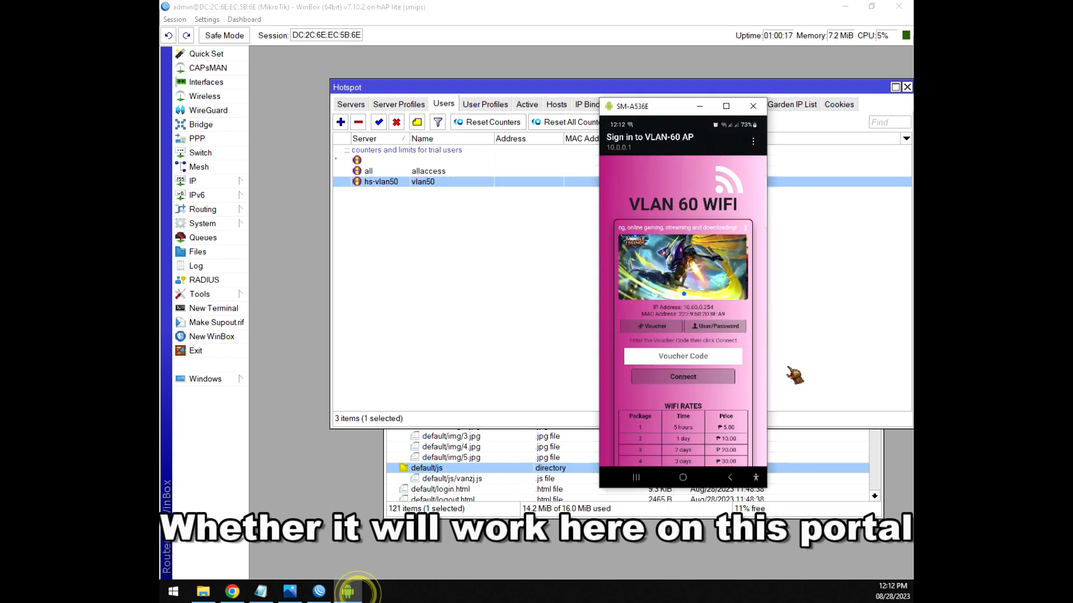
left_click(706, 362)
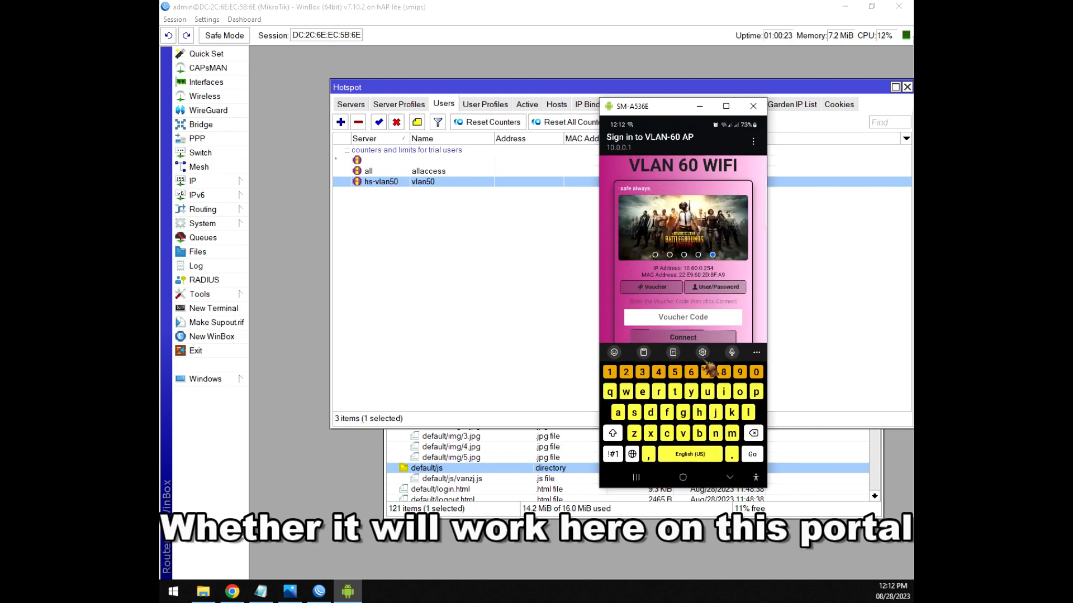
type("vlan50")
key("Return")
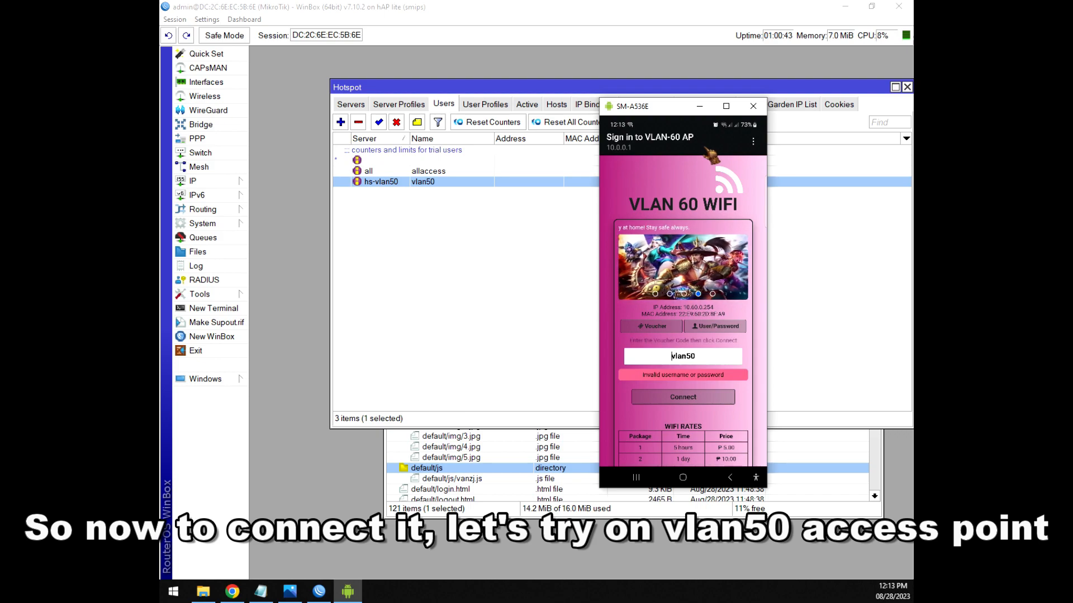
key("alt+s")
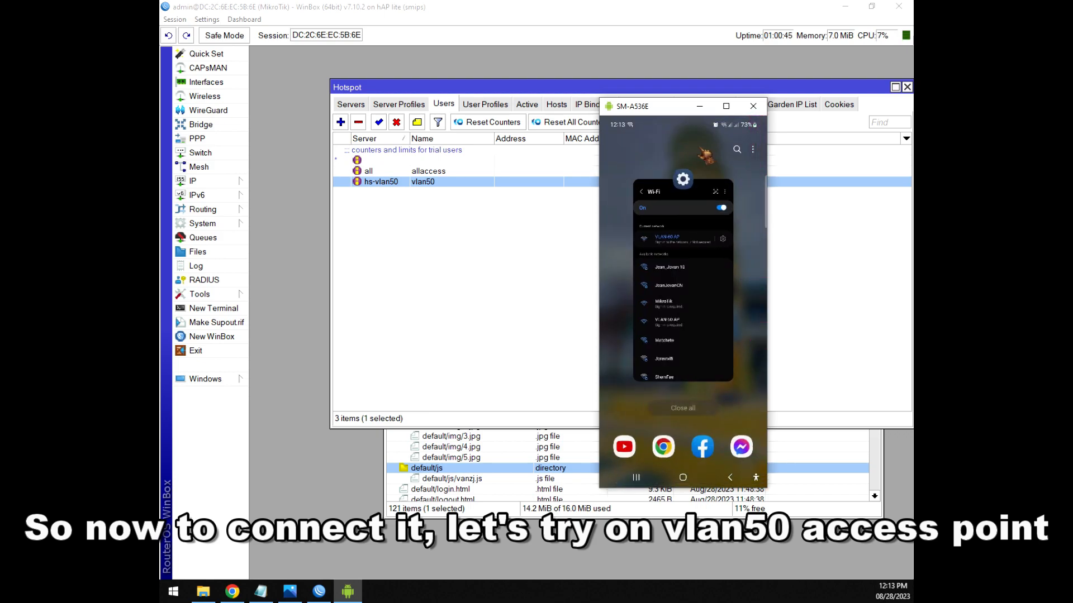
Join the VLAN-50 AP on the phone and submit voucher code vlan50 on its portal.
left_click(705, 156)
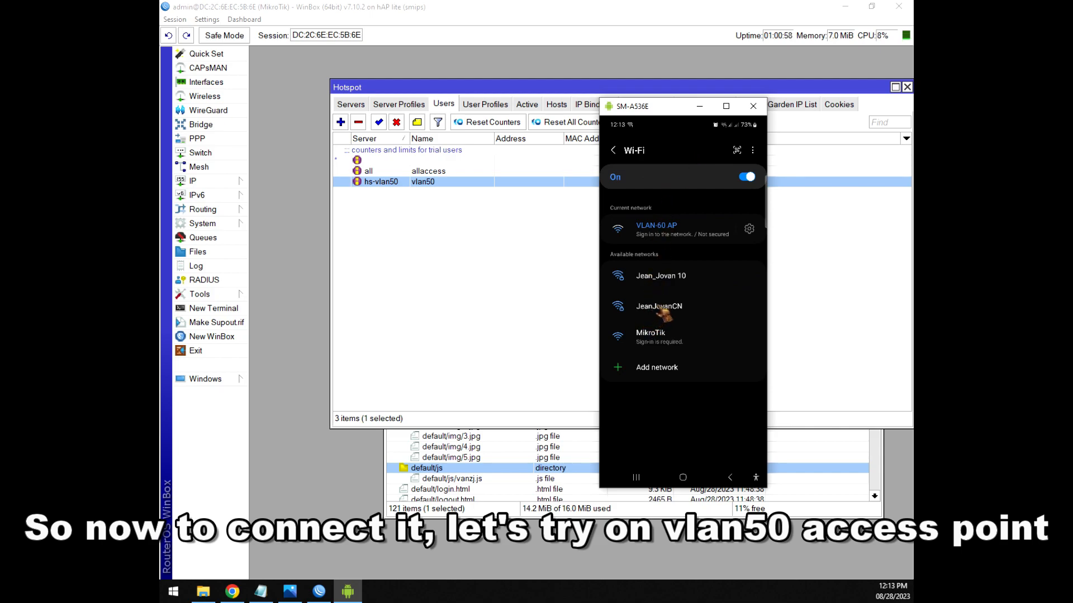
scroll(660, 310, "up", 3)
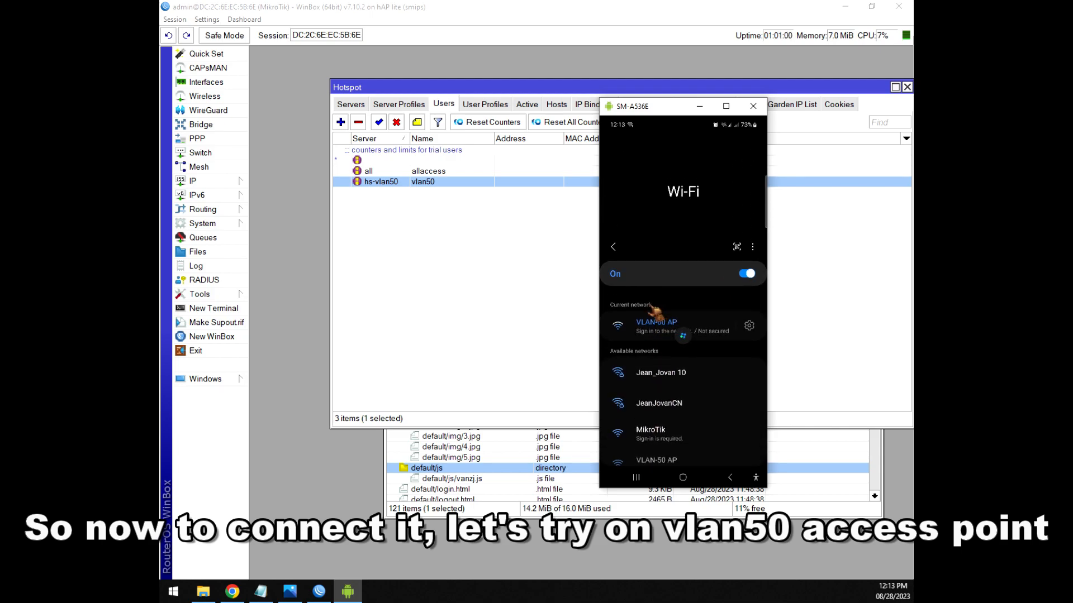
scroll(655, 311, "down", 3)
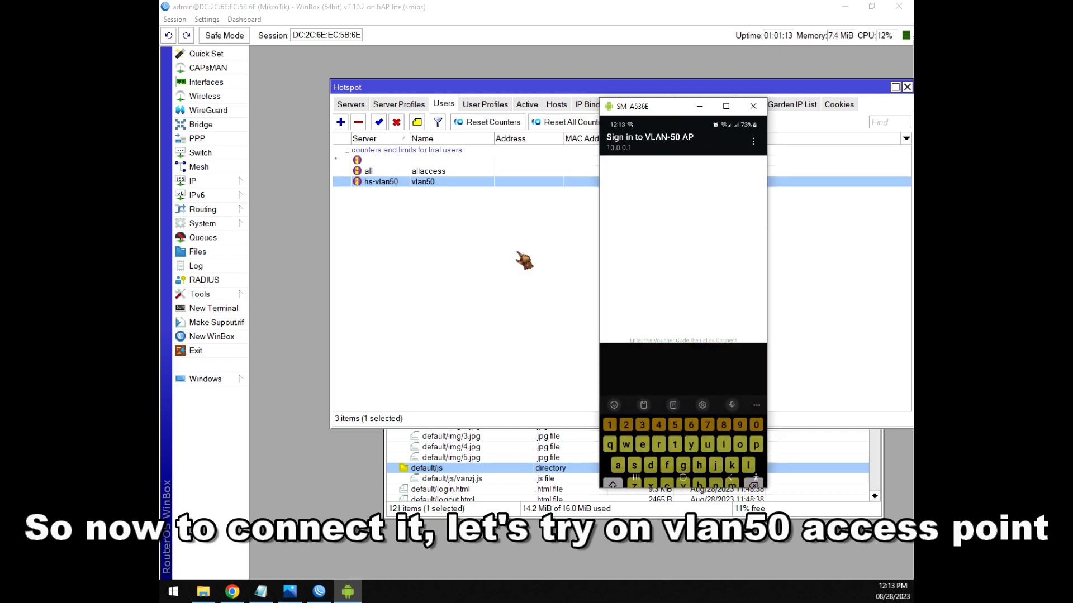
type("vl")
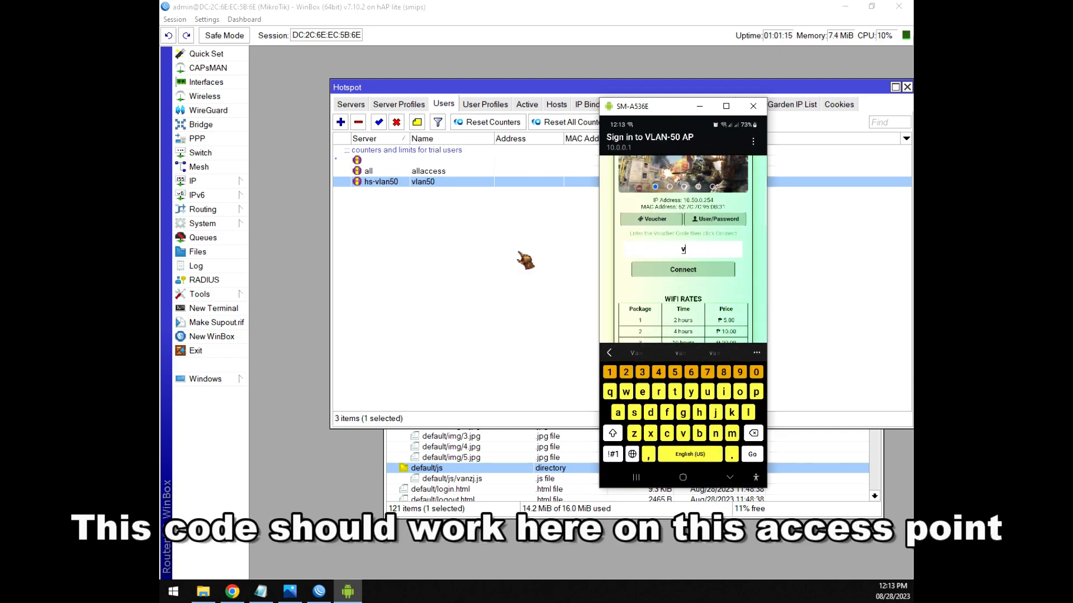
type("an")
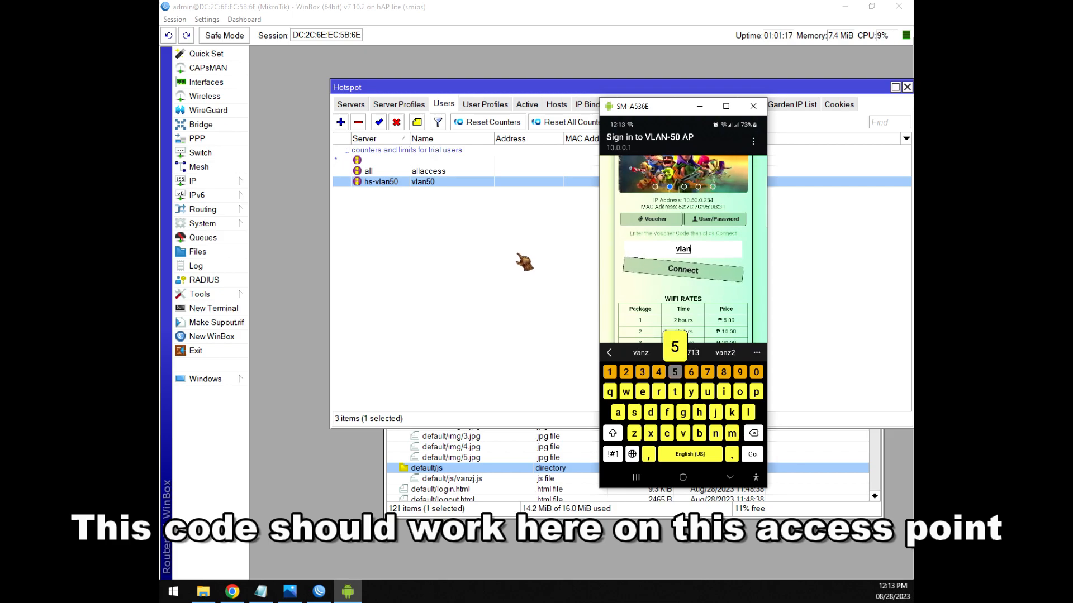
type("50")
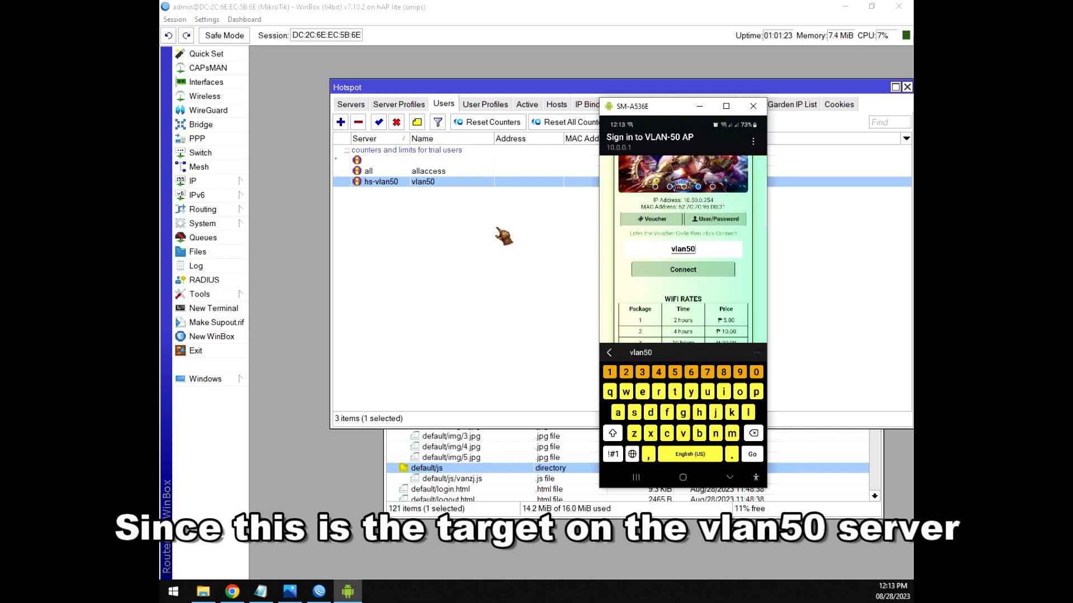
key("Return")
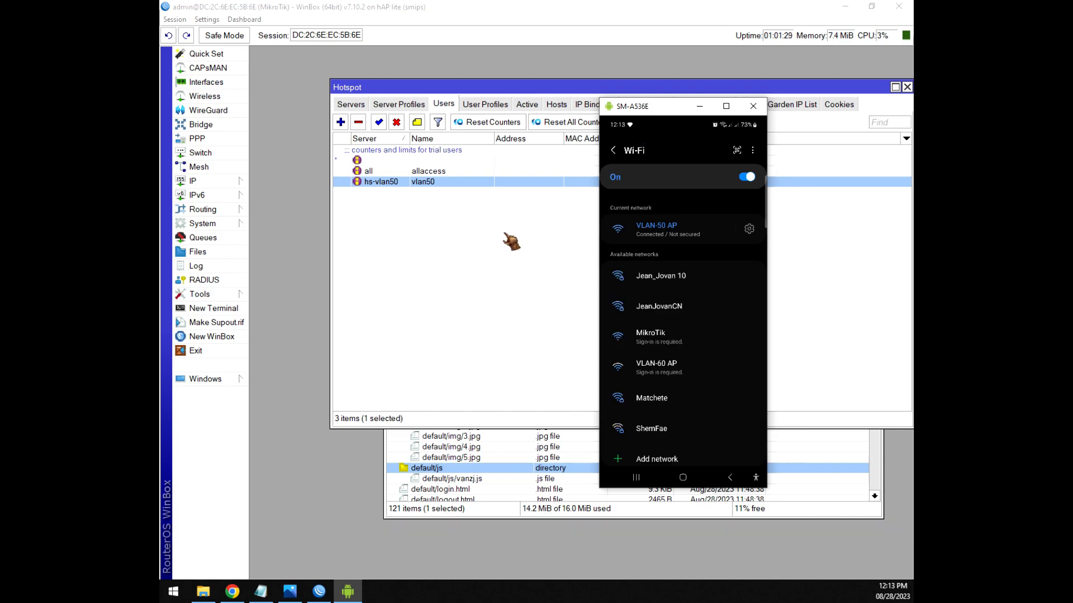
Show Hotspot Active with user vlan50 logged in on hs-vlan50 from 10.50.0.254.
left_click(442, 271)
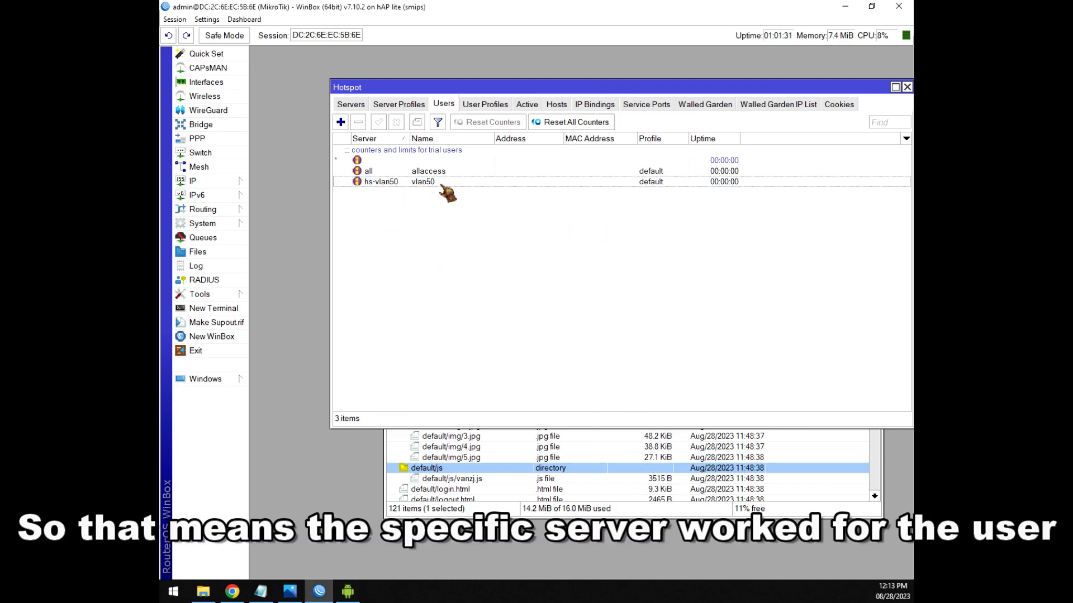
left_click(393, 185)
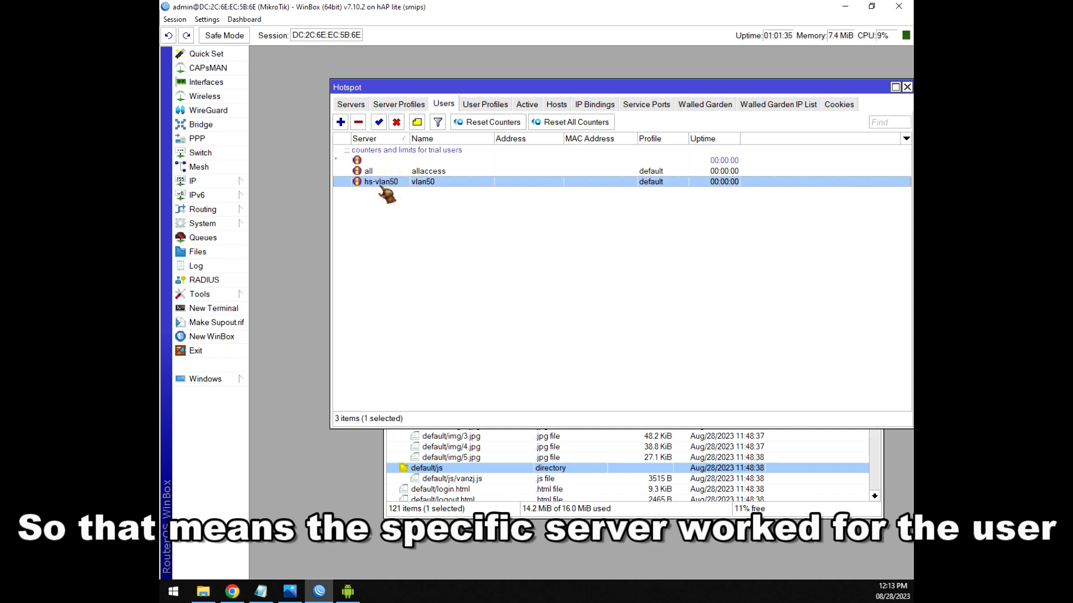
left_click(527, 103)
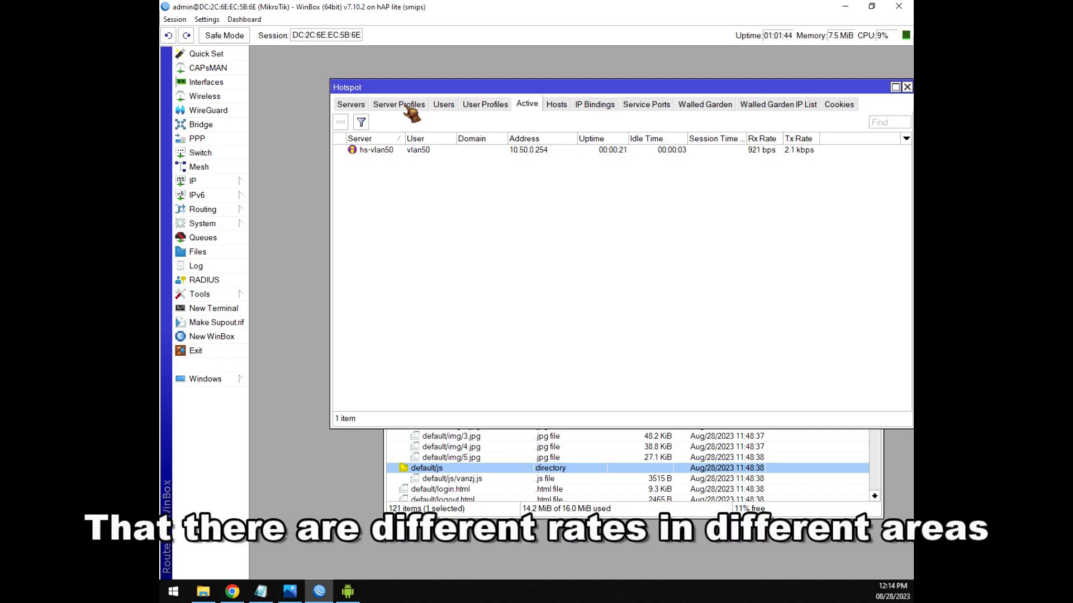
left_click(444, 107)
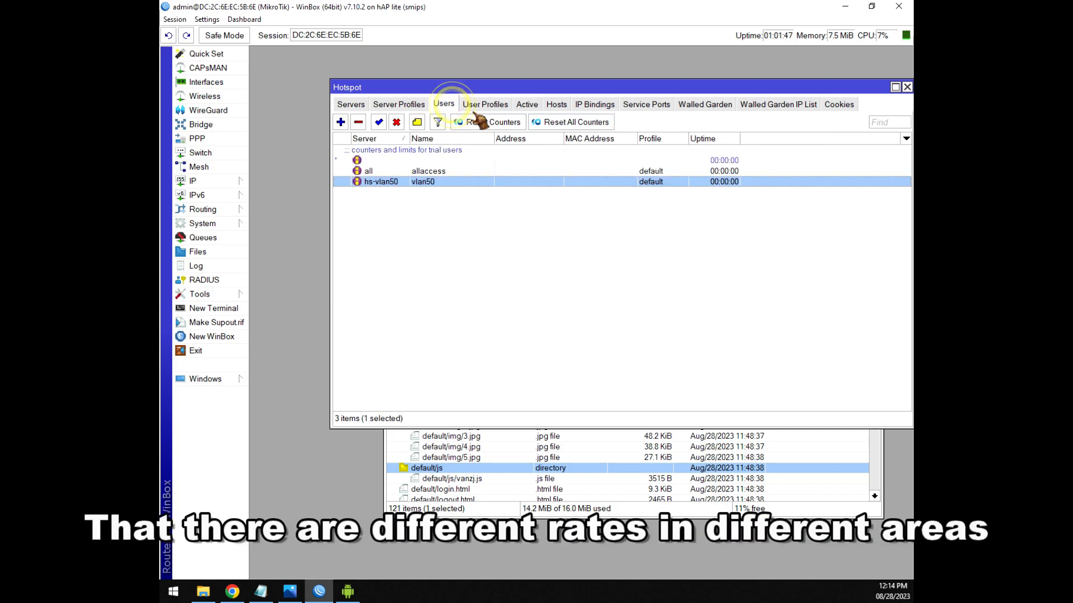
left_click(492, 106)
left_click(528, 105)
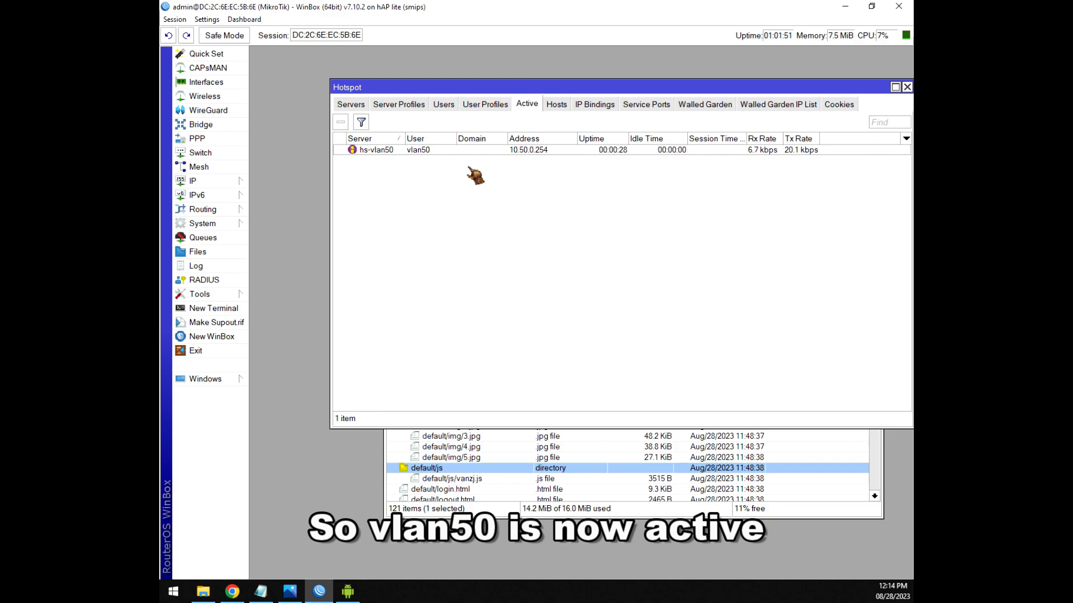
left_click(432, 151)
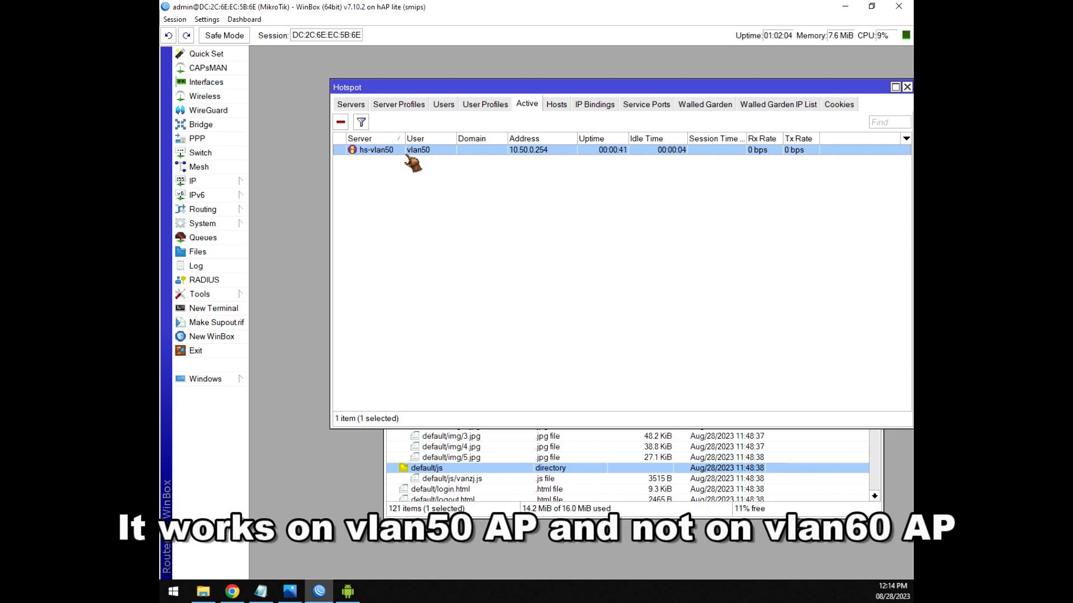
Glance at the Hotspot Hosts list, return to Active, and bring the setup notes forward.
left_click(557, 105)
left_click(527, 105)
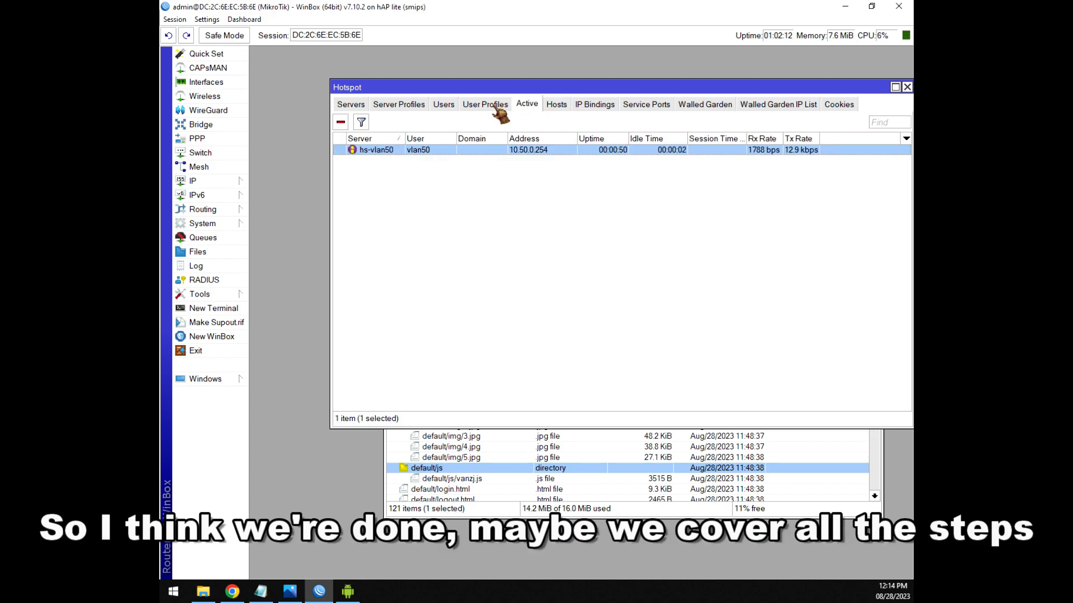
left_click(272, 595)
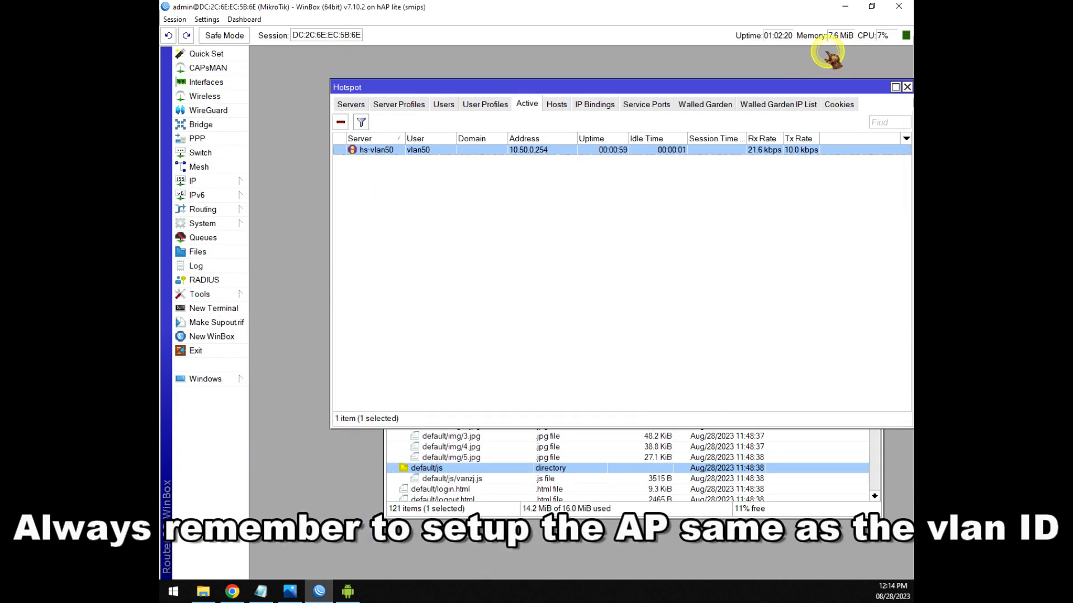
left_click(260, 592)
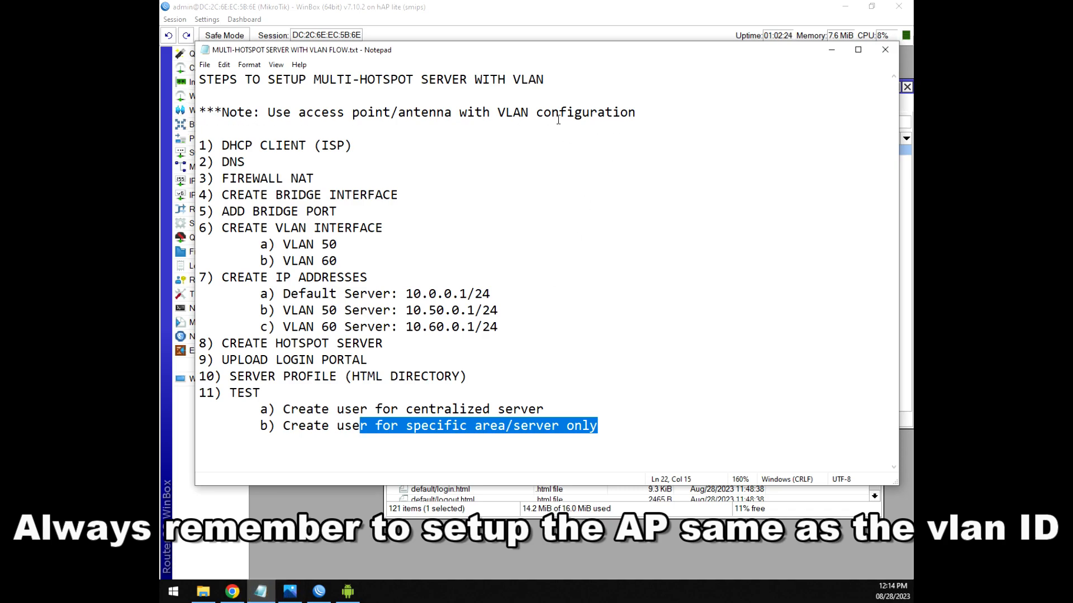
left_click_drag(499, 113, 640, 119)
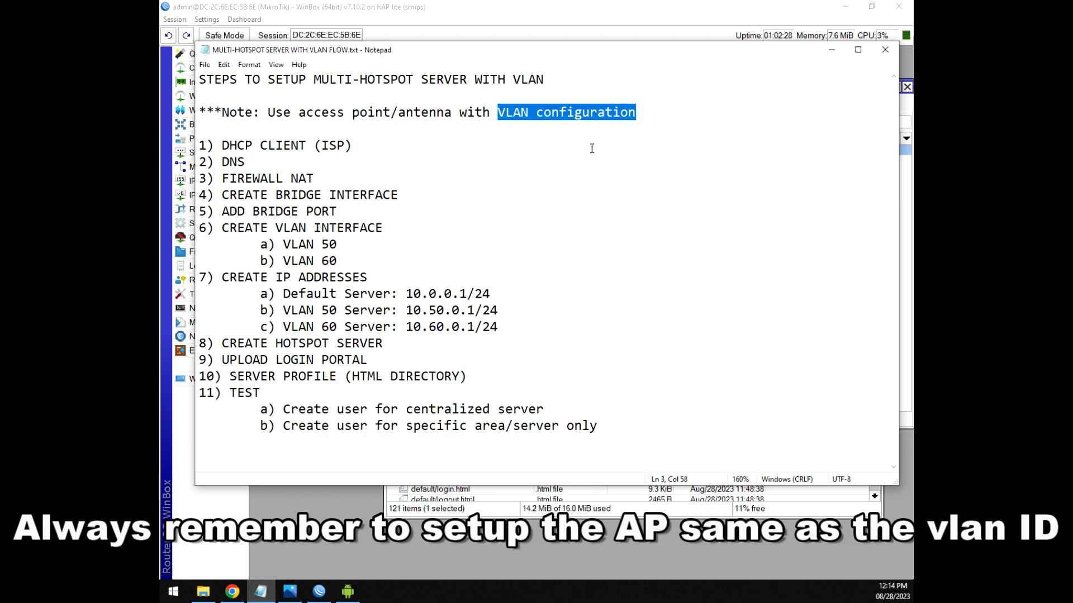
mouse_move(323, 261)
left_mouse_down()
mouse_move(342, 261)
mouse_move(331, 245)
mouse_move(352, 246)
mouse_move(322, 261)
left_mouse_up()
left_click(342, 263)
left_click(347, 242)
mouse_move(361, 590)
left_click(527, 263)
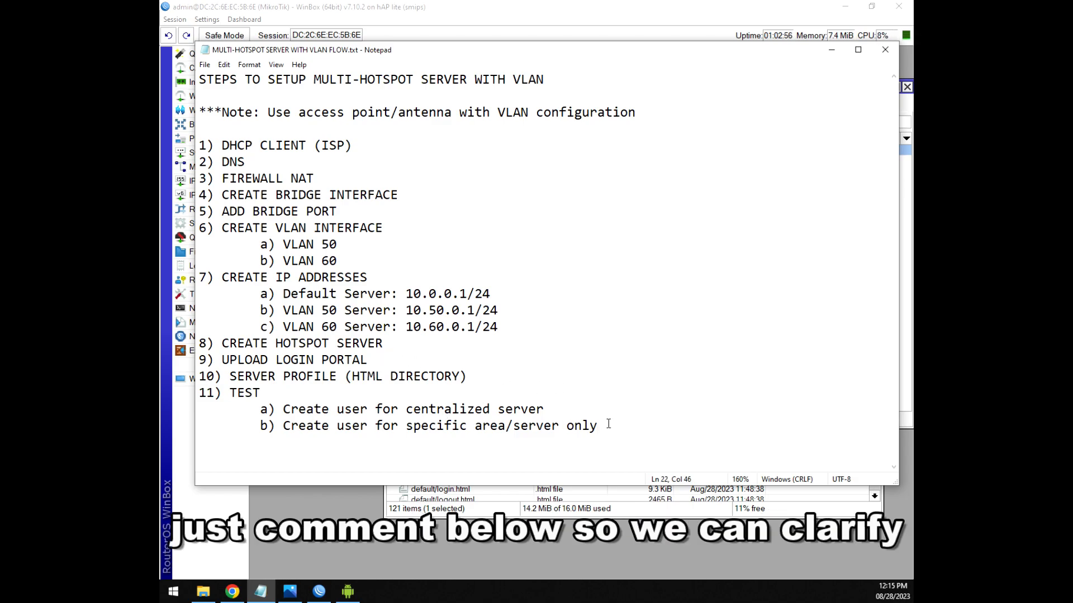
left_click(499, 376)
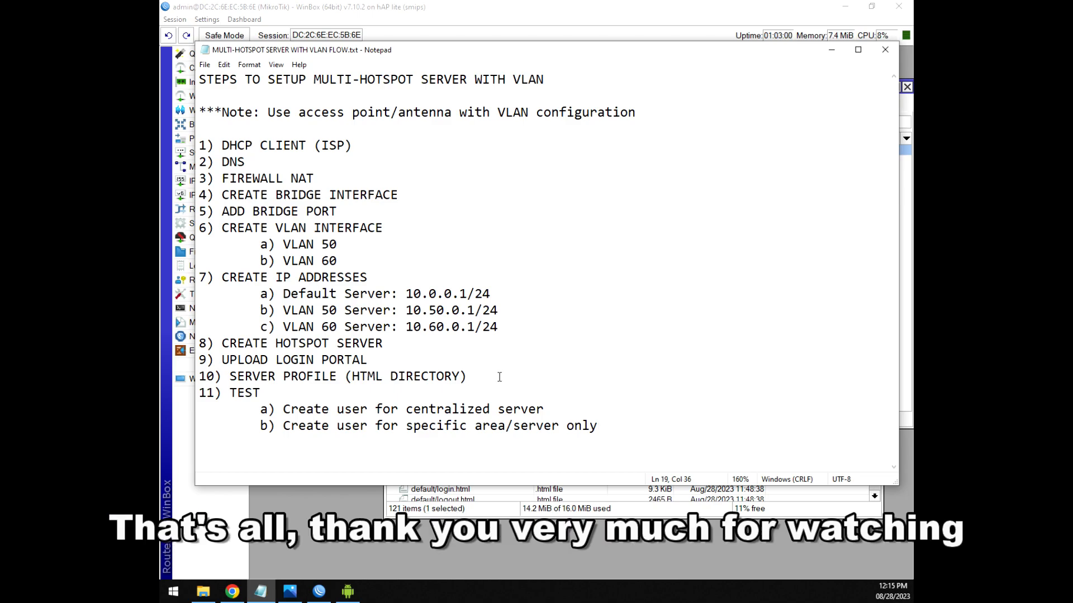